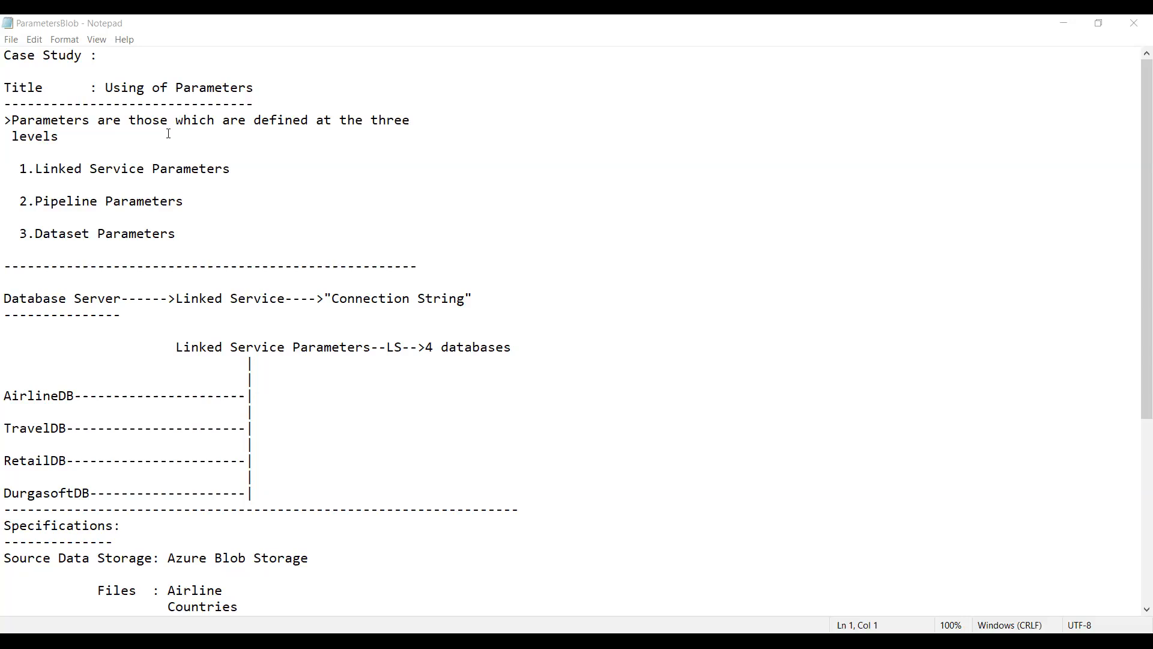
Step: Review the case study notes on parameter levels, the linked service diagram and the source and sink specifications
click(187, 175)
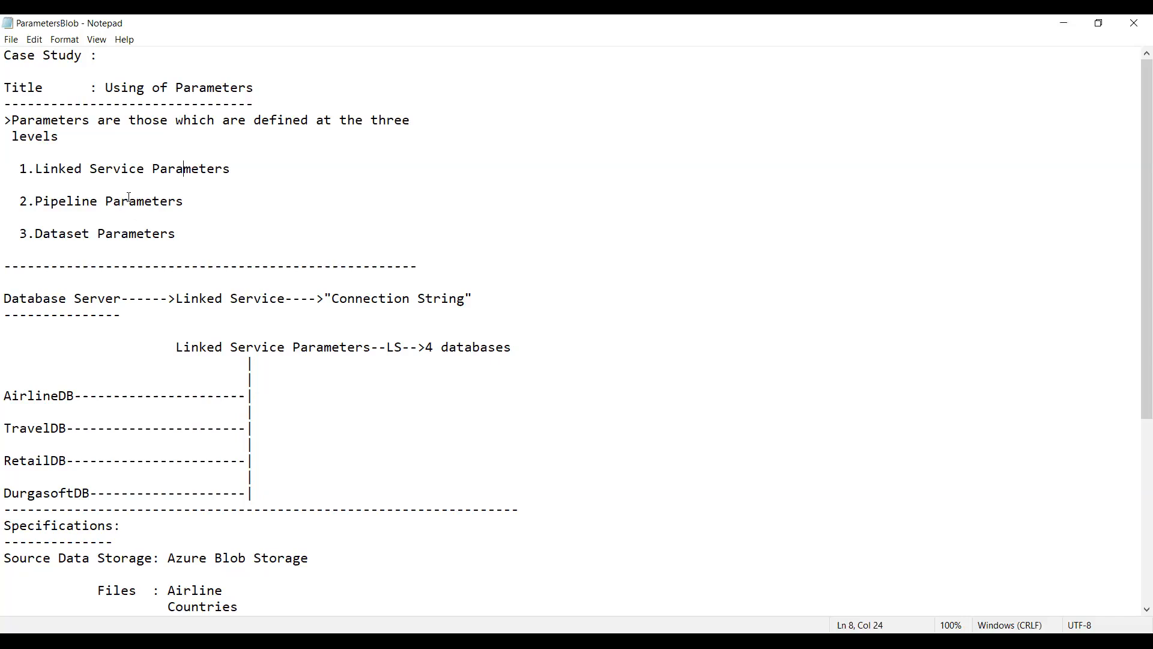
click(287, 438)
key(Down)
key(Down)
key(Down)
key(Down)
key(Down)
key(Down)
key(Down)
key(Down)
key(Down)
key(Down)
key(Down)
key(Down)
key(Down)
key(Down)
key(Down)
key(Down)
key(Down)
key(Down)
key(Down)
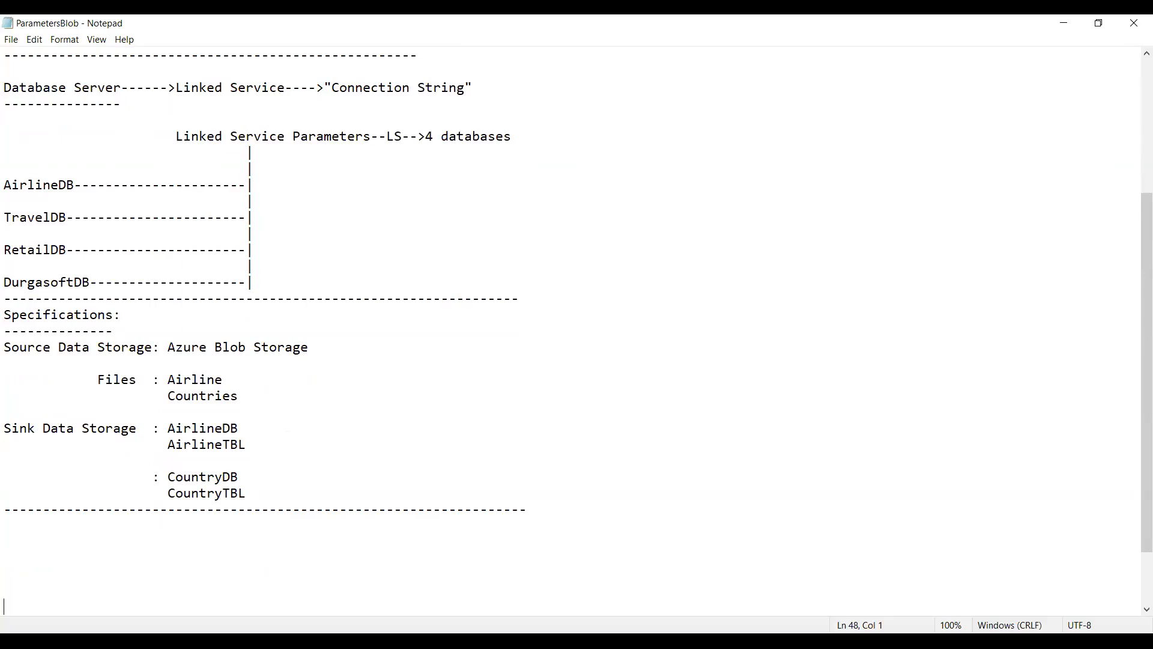
key(alt+Tab)
key(alt+Tab)
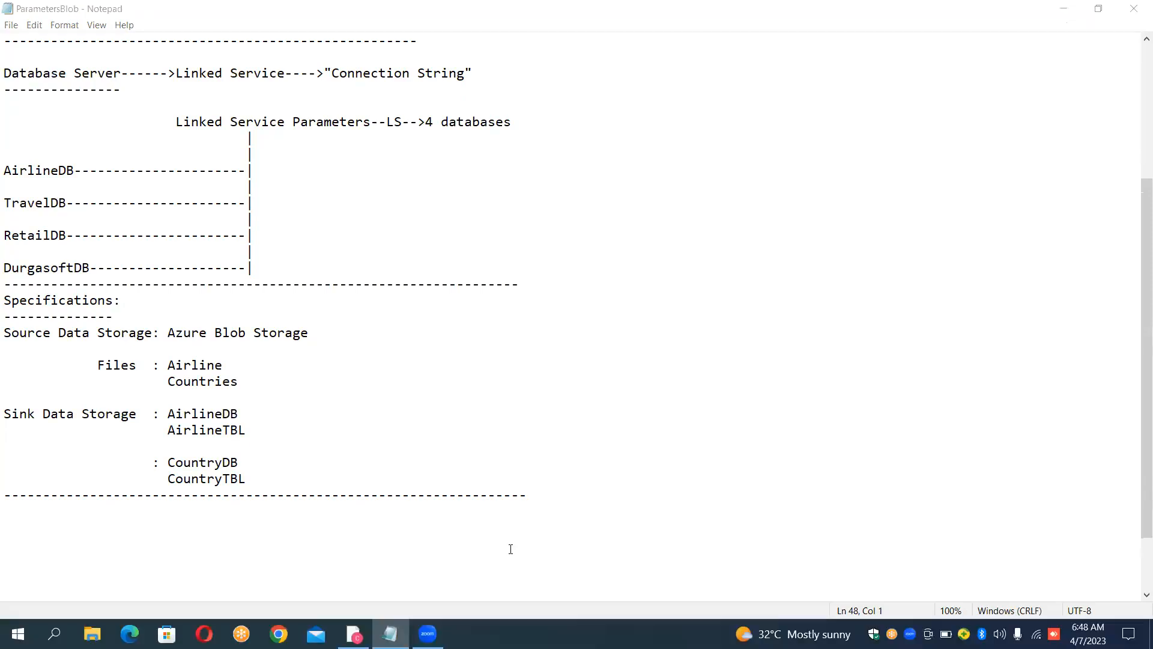
mouse_move(354, 634)
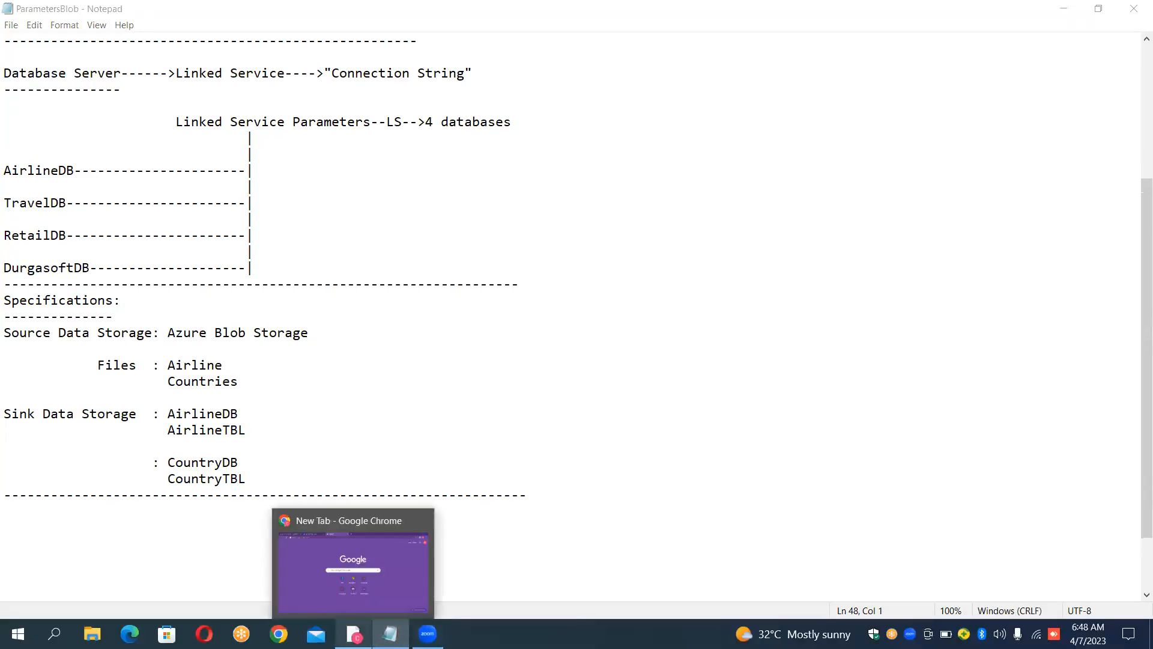
click(391, 578)
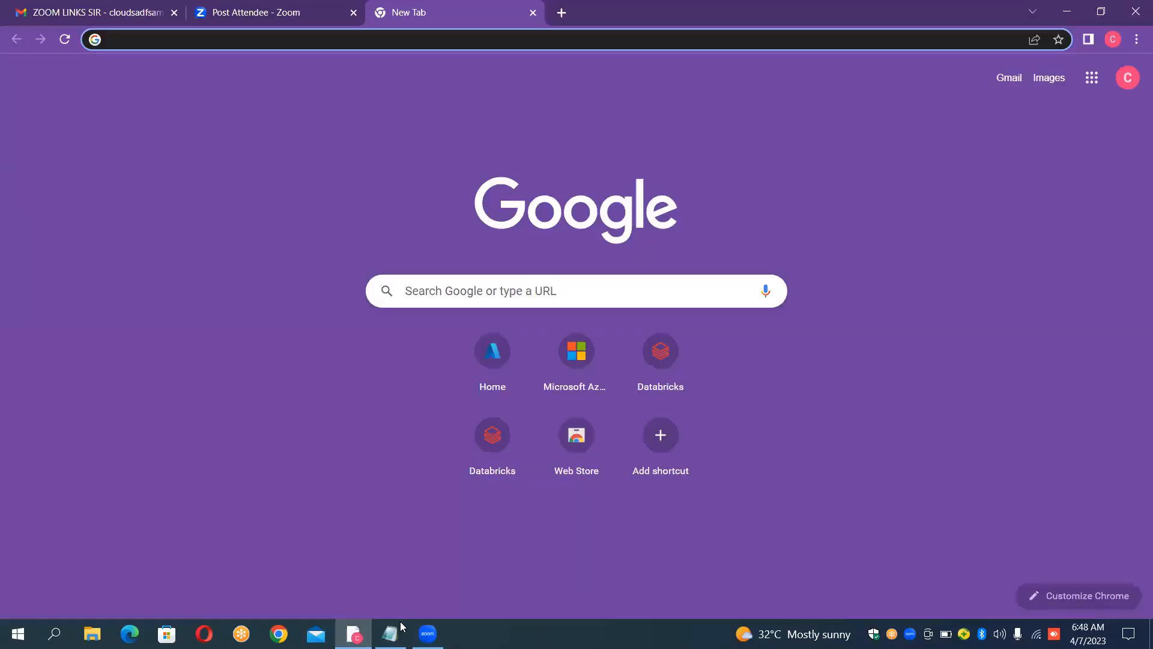
click(390, 634)
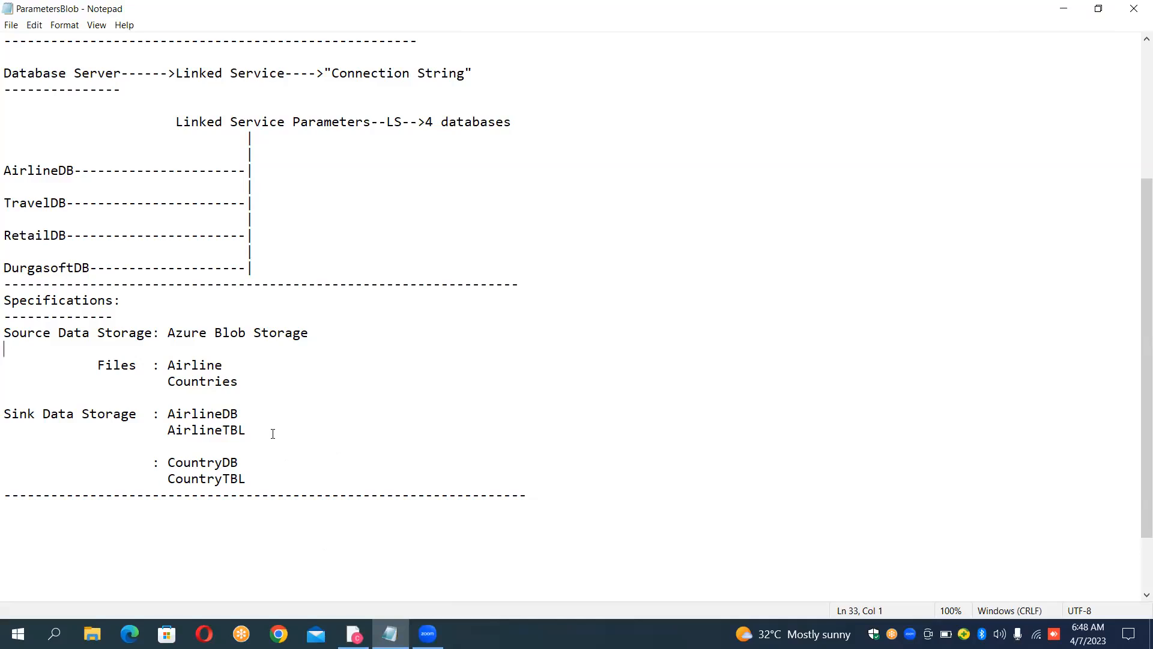
Step: Insert "Azure SQL Database" as the Sink Data Storage entry, moving AirlineDB onto its own line below
click(169, 413)
key(Return)
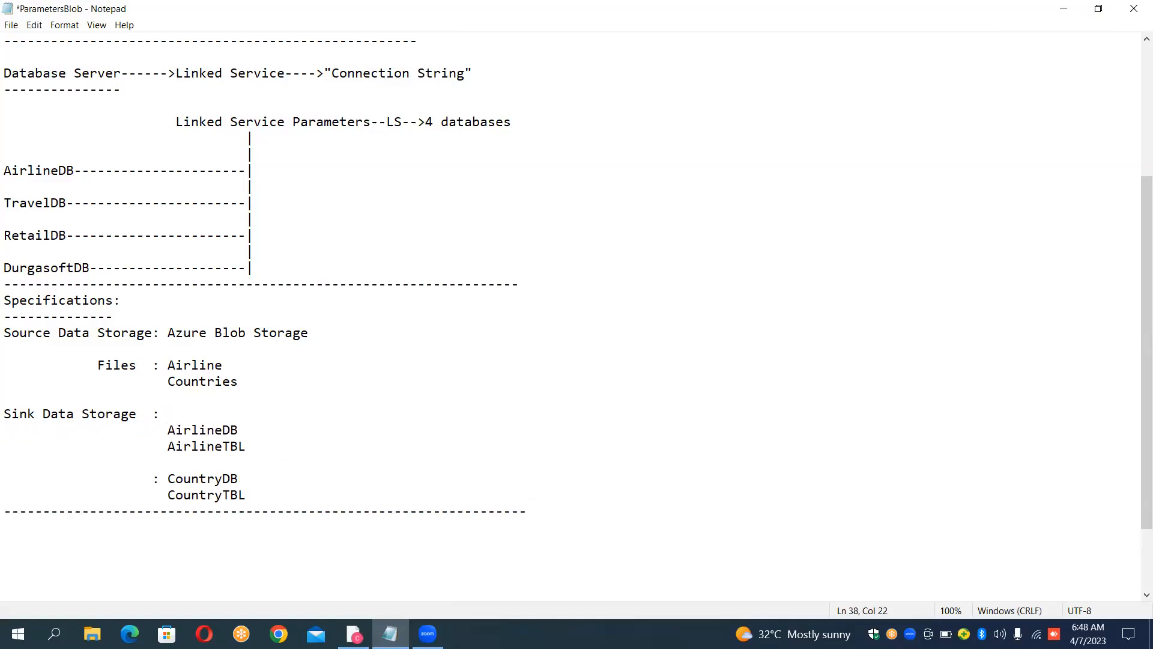
text(Azure SQL DAT)
key(BackSpace)
key(BackSpace)
click(169, 414)
text(ata)
key(BackSpace)
key(BackSpace)
key(BackSpace)
text(atabase)
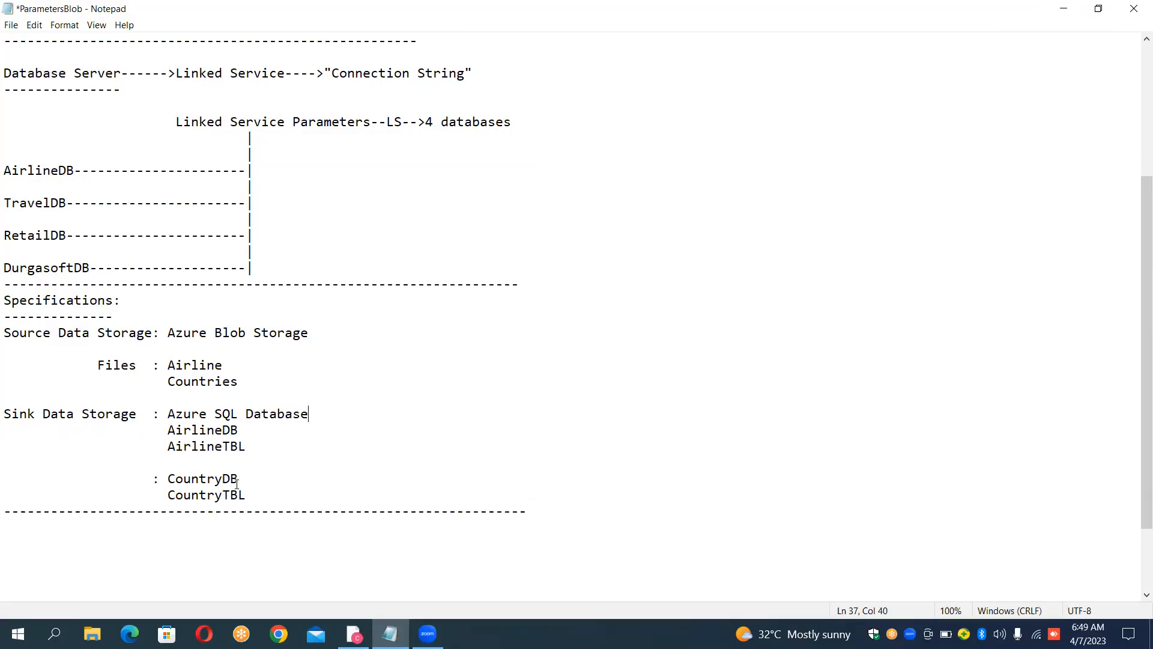
Step: Switch to Chrome and open the resource groups list in the Azure portal
click(354, 632)
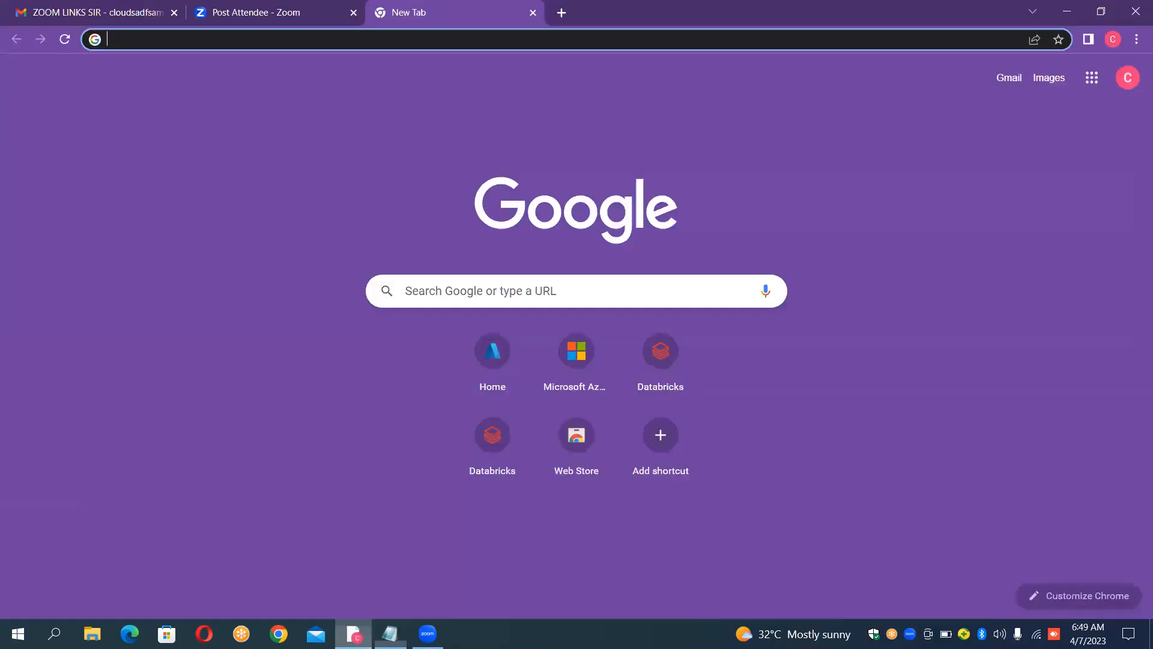
click(507, 362)
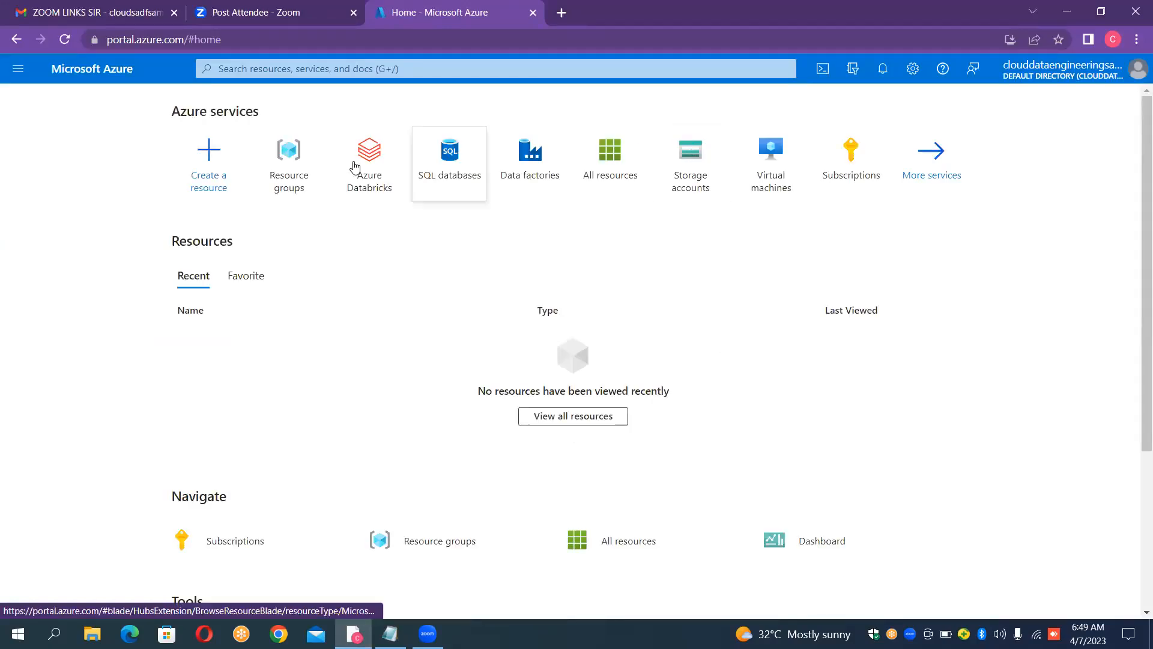
click(294, 161)
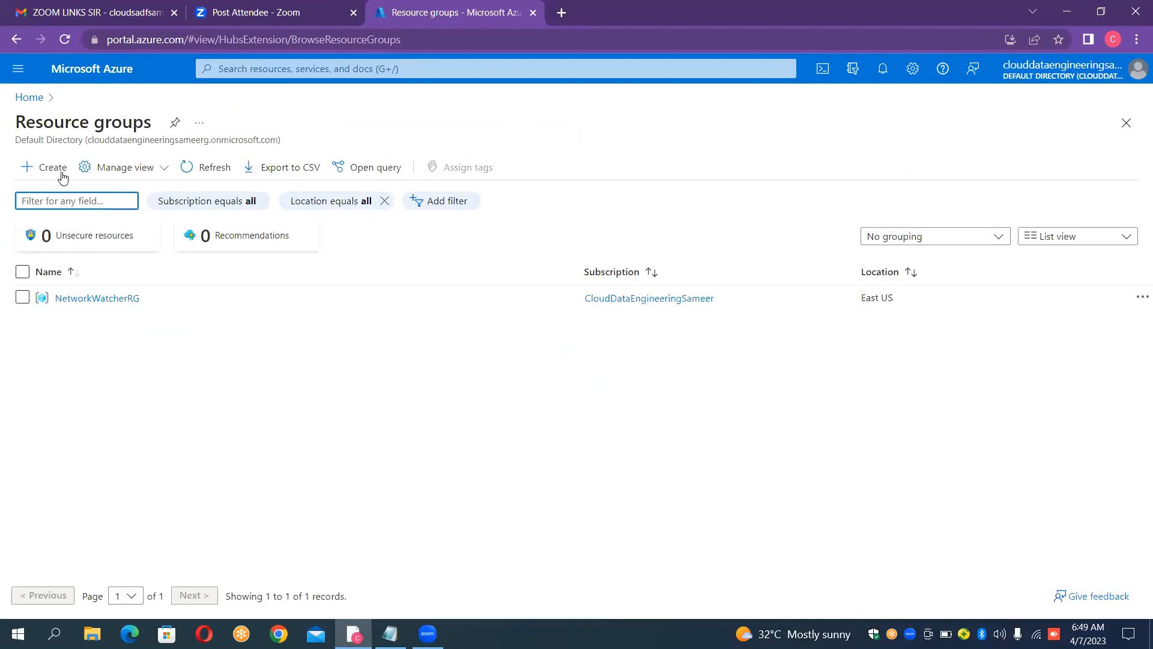
Step: Create a resource group named ParametersRG in the East US region and open it
click(62, 174)
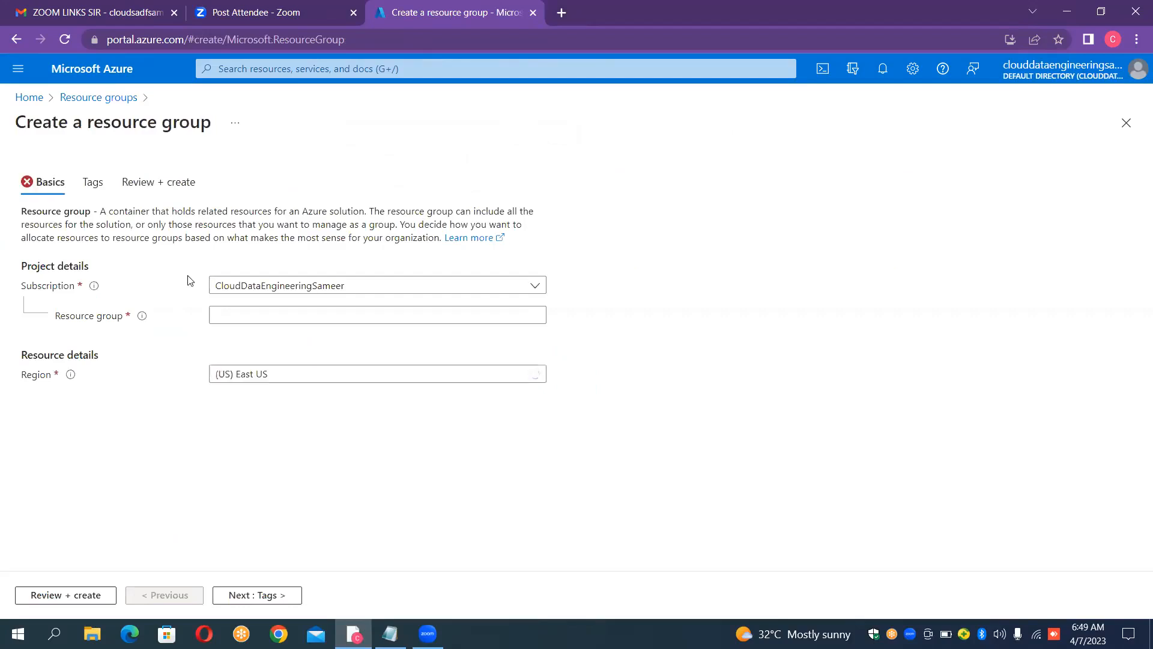
click(233, 311)
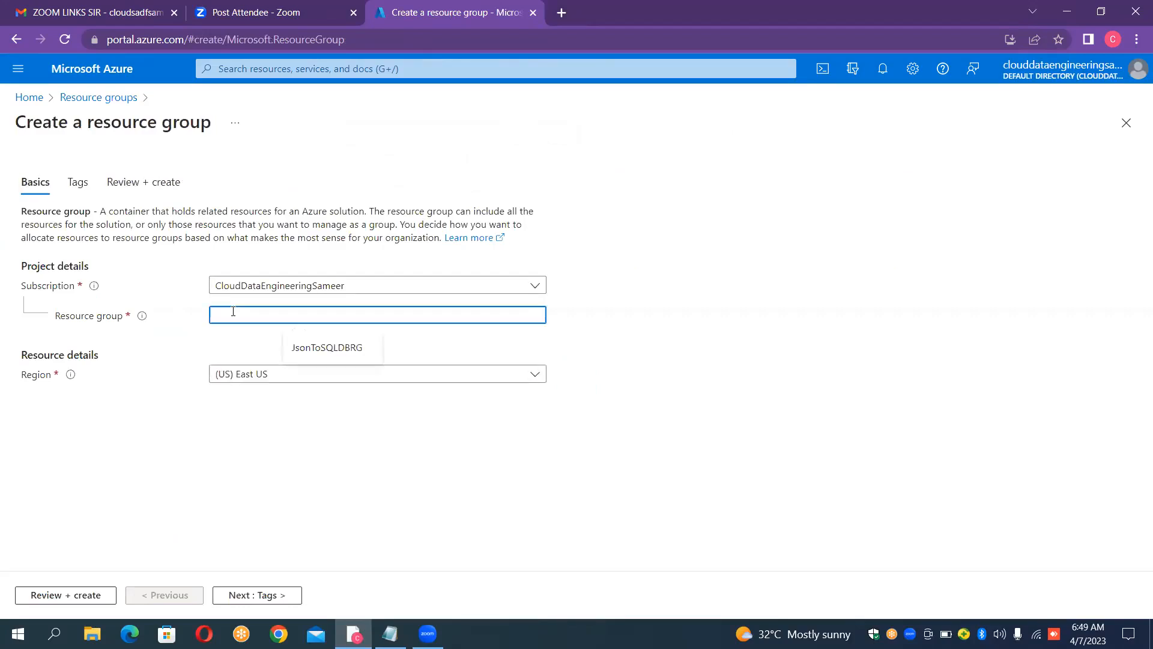
text(Para)
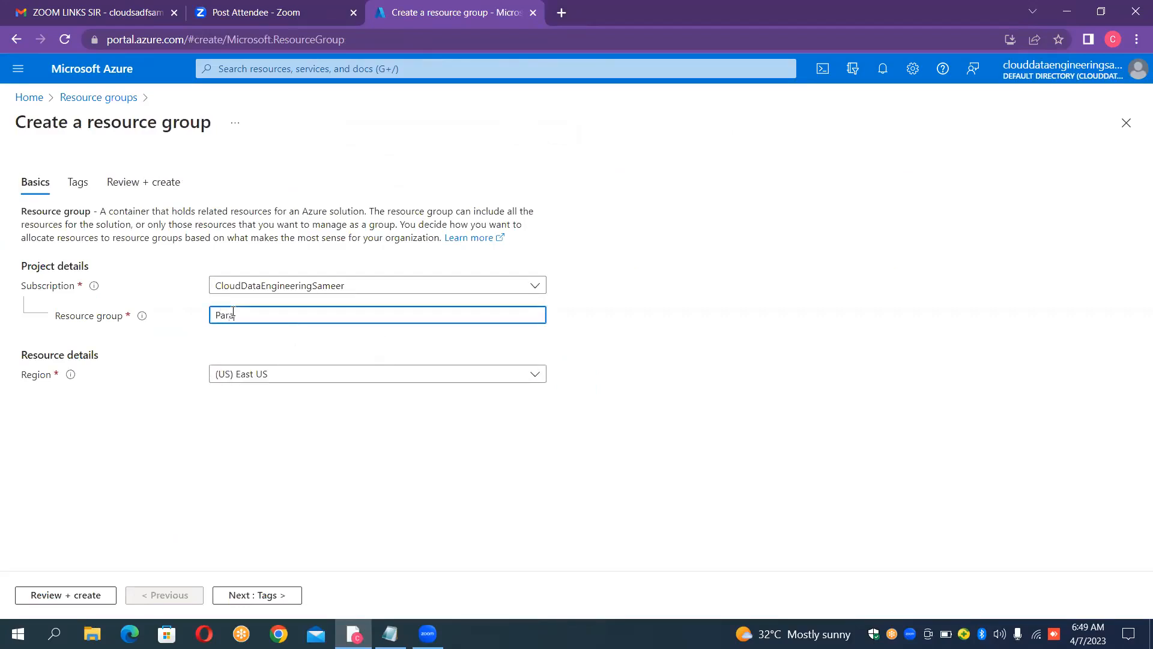
text(meters)
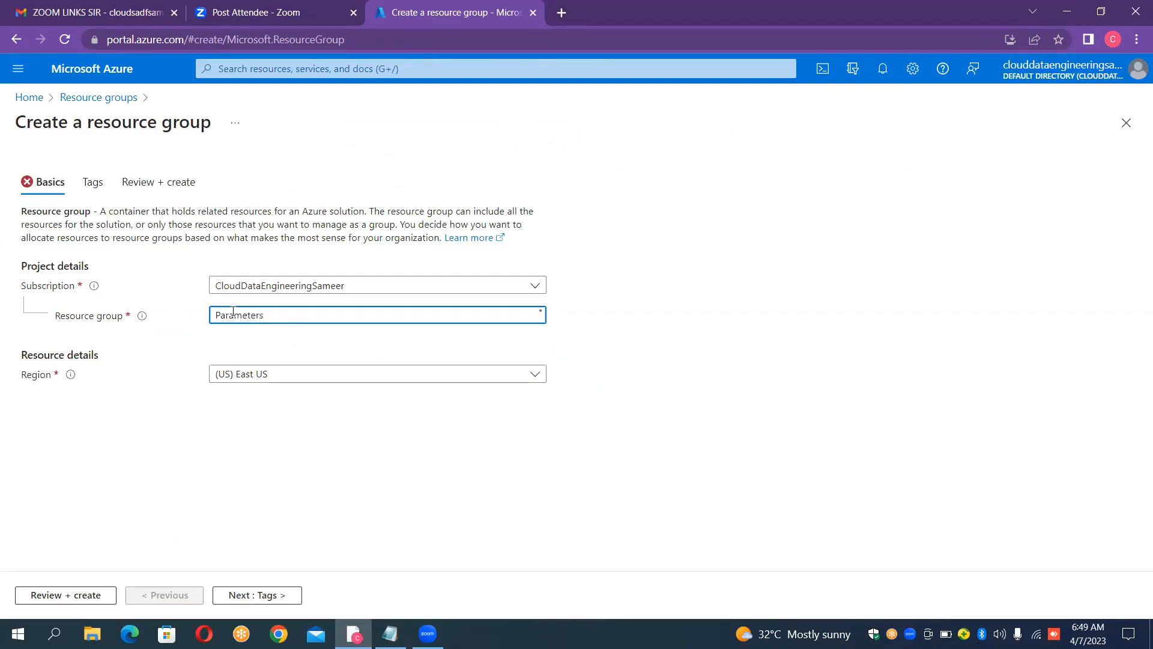
text(RG)
click(79, 596)
click(48, 596)
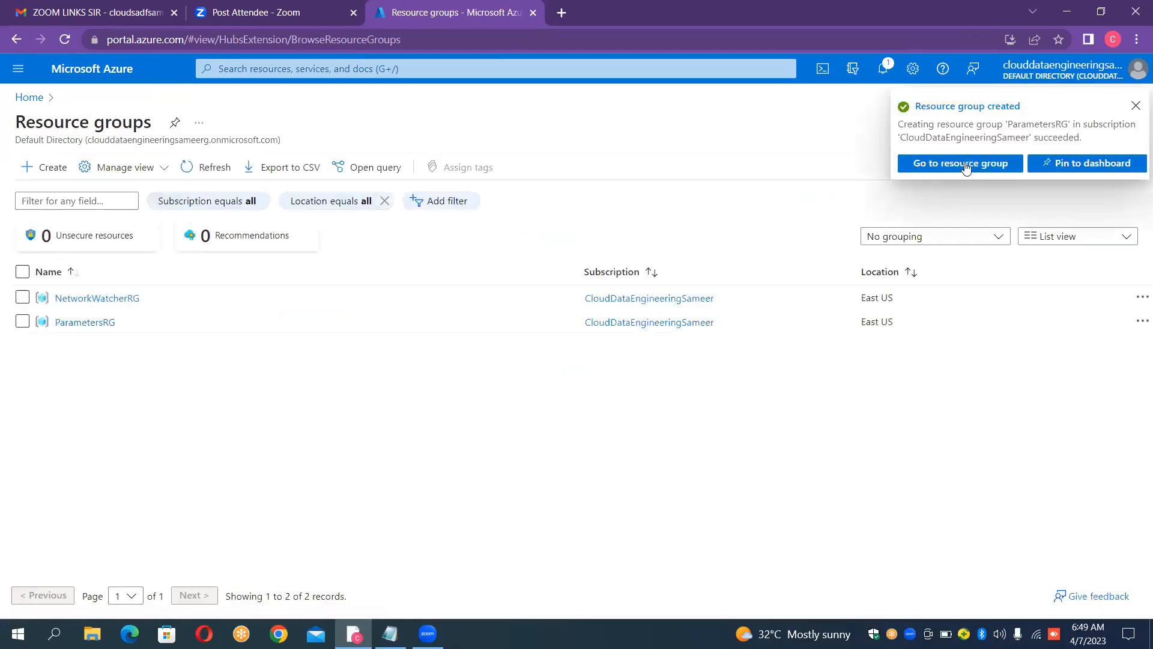
click(960, 164)
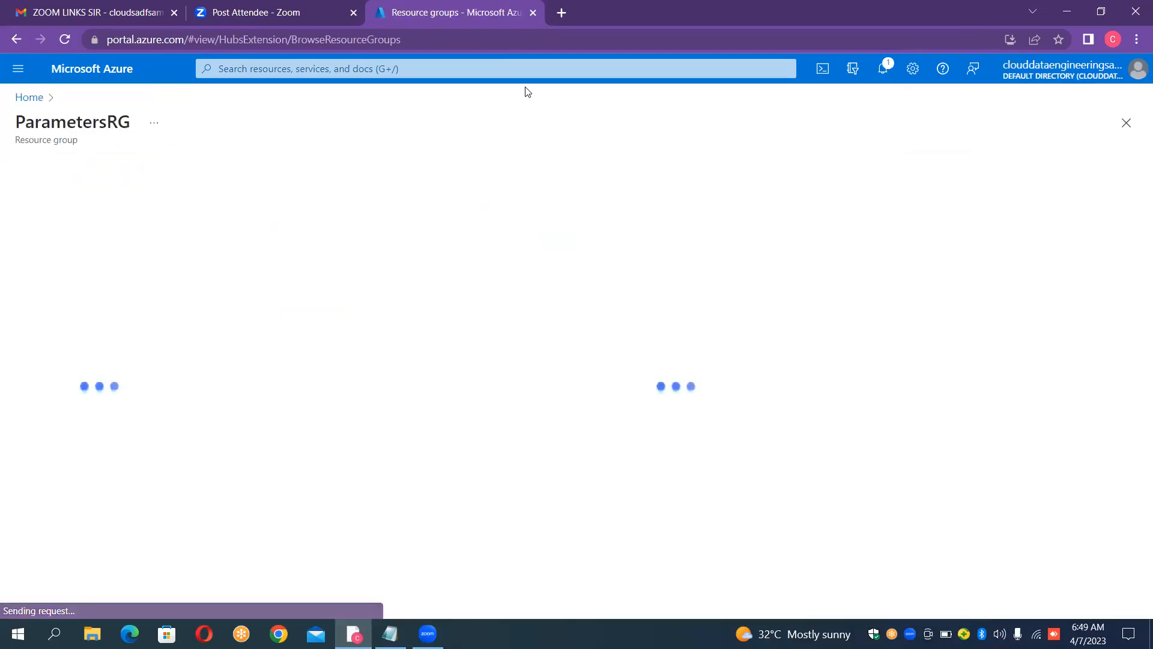
Step: Open the Azure portal in a new browser tab and go to its SQL databases page
click(562, 13)
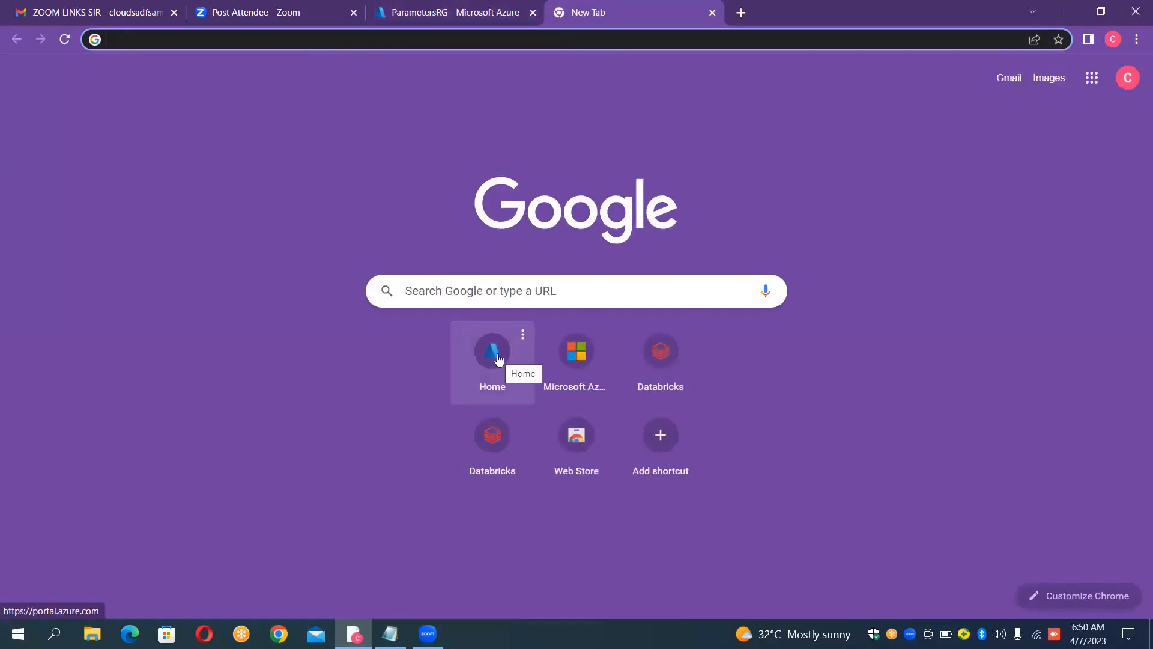
click(498, 358)
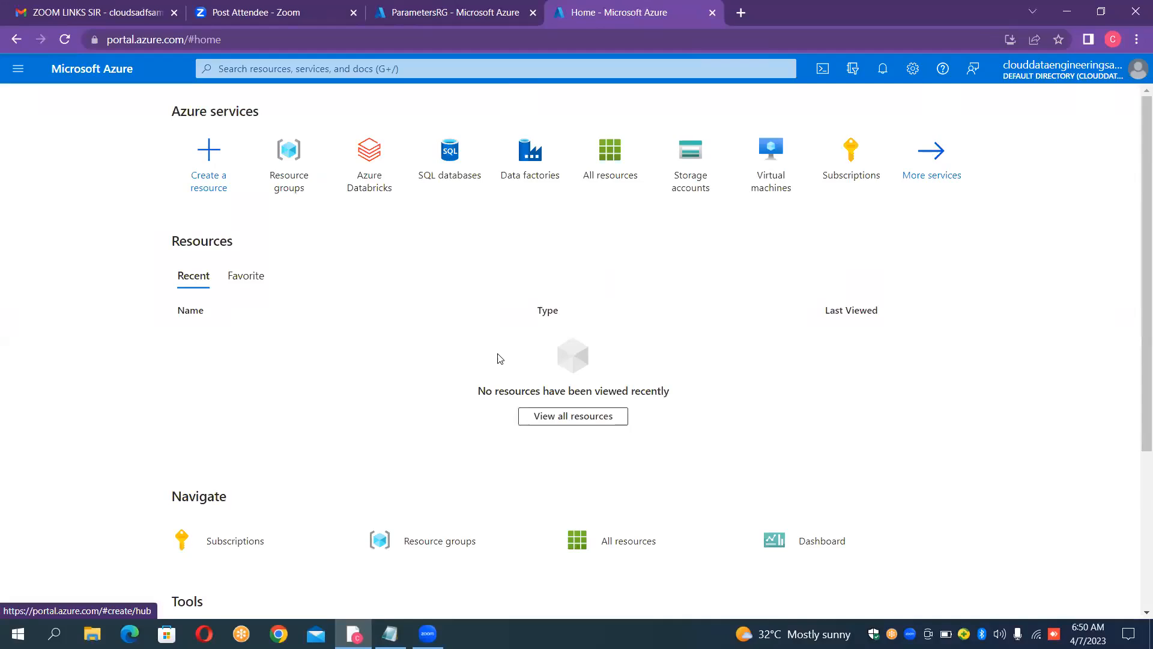
click(448, 174)
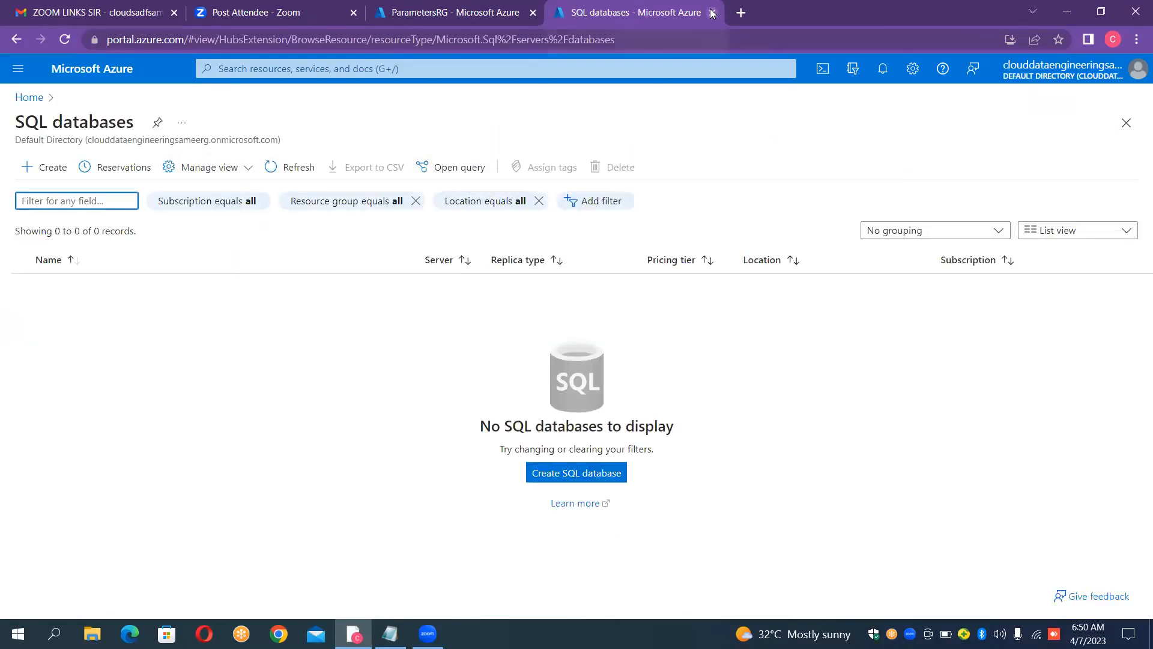
Step: Open the Azure portal in another browser tab and go to its Storage accounts page
click(741, 12)
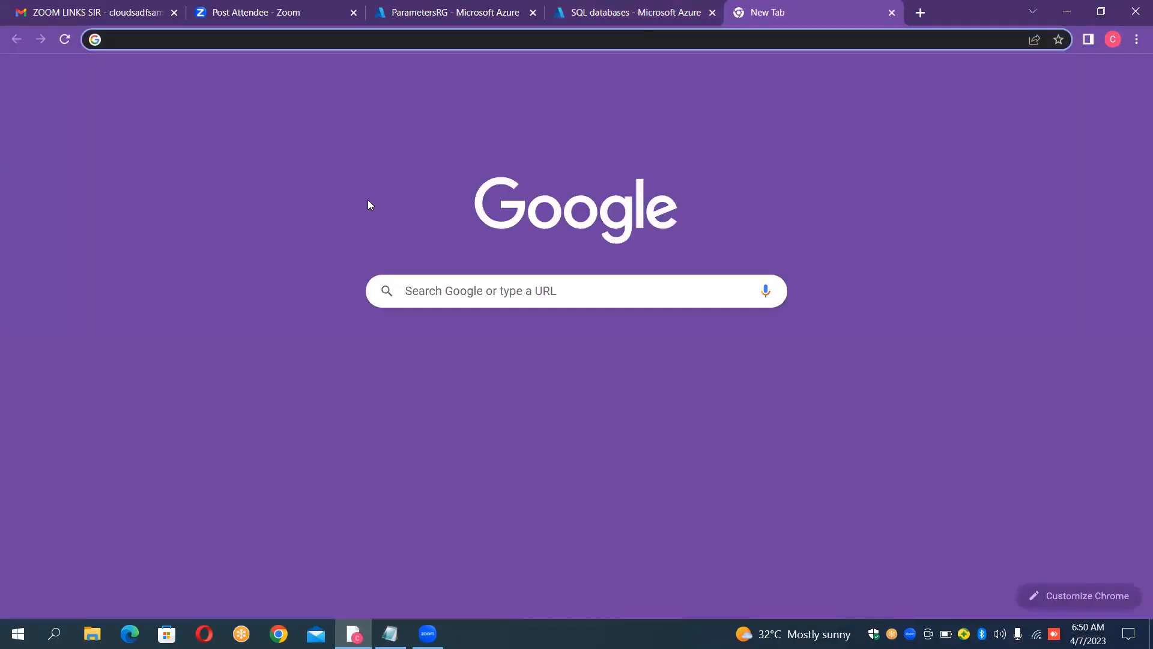
click(474, 348)
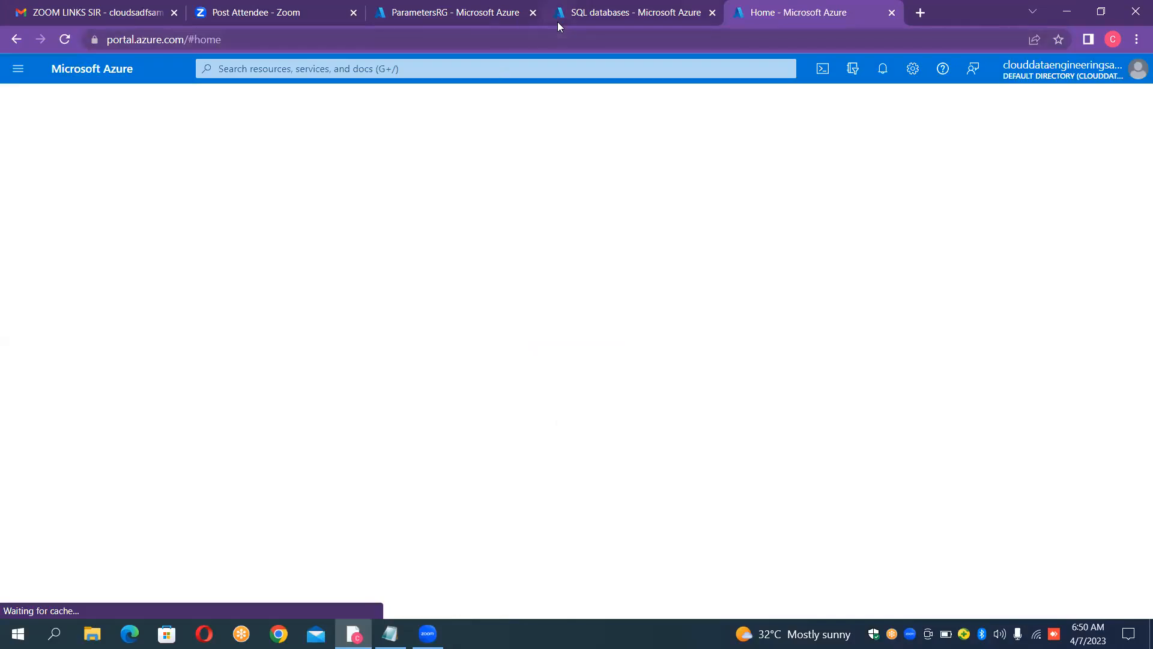
click(574, 18)
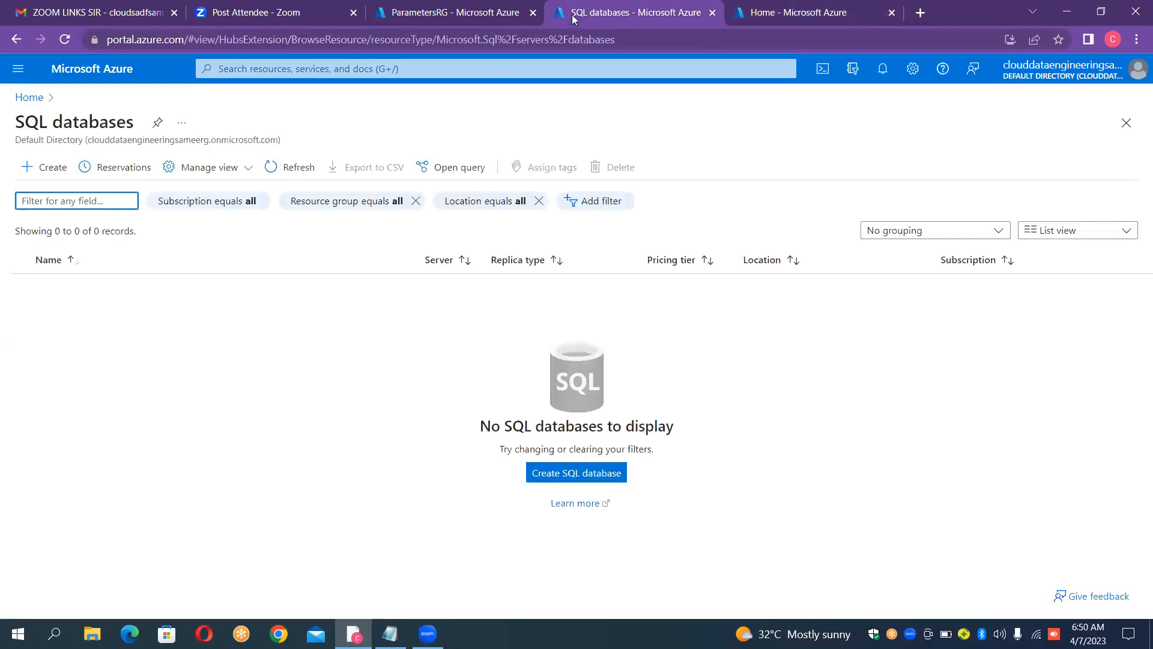
click(745, 14)
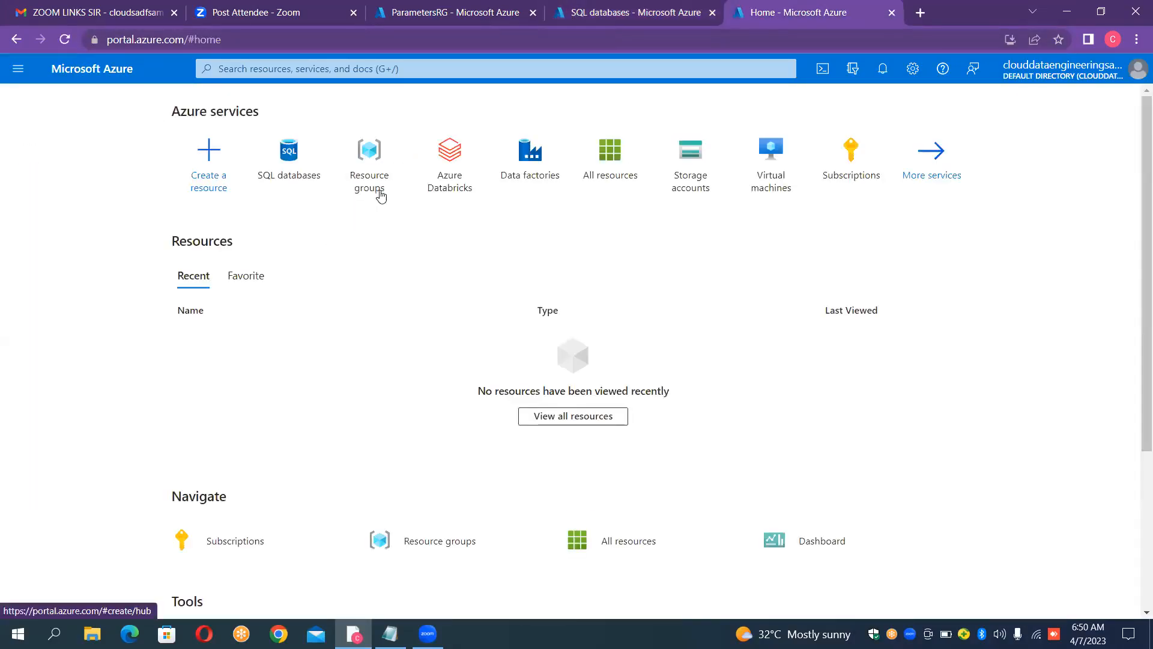
click(692, 173)
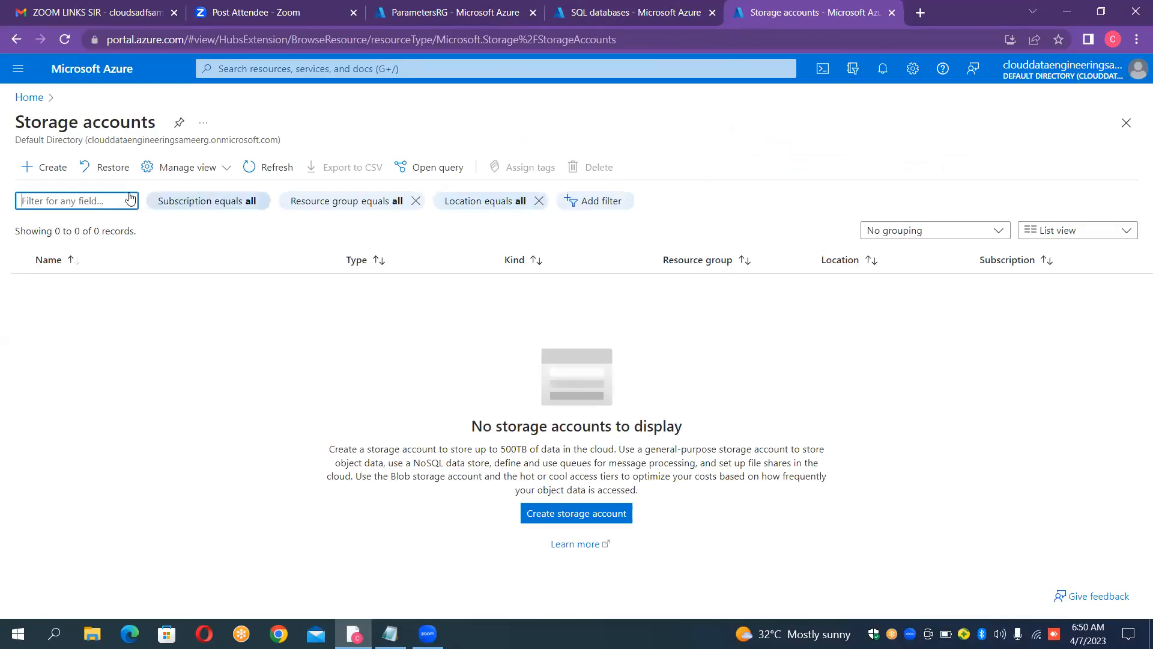
Step: Start a new storage account and assign it to the ParametersRG resource group
click(44, 167)
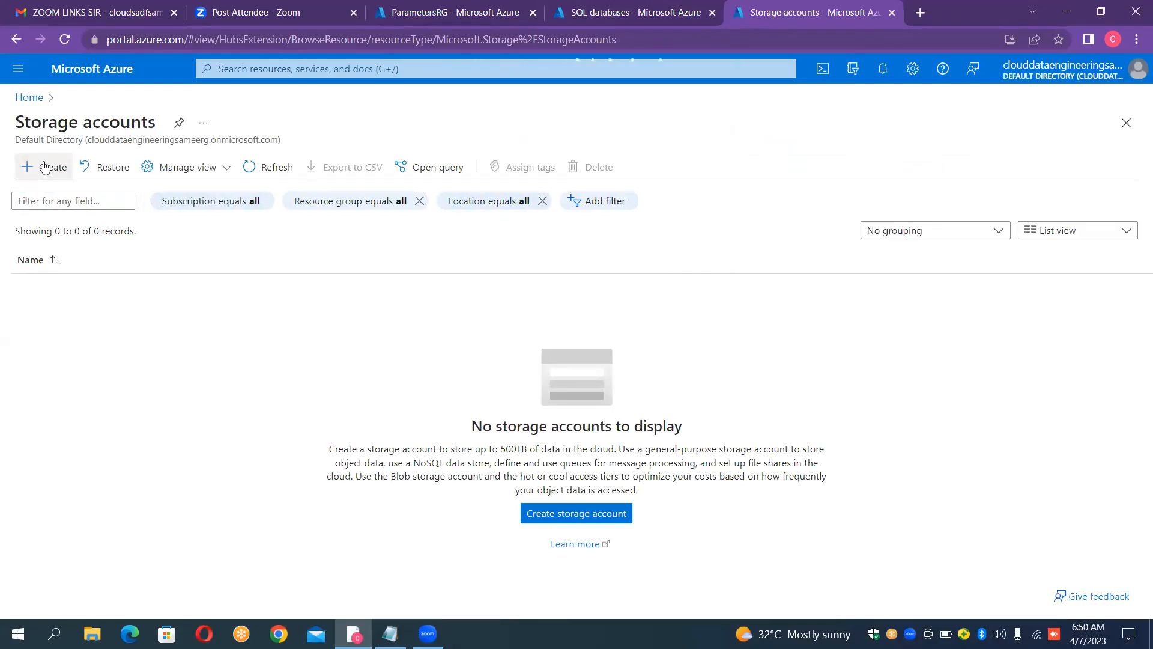
click(44, 167)
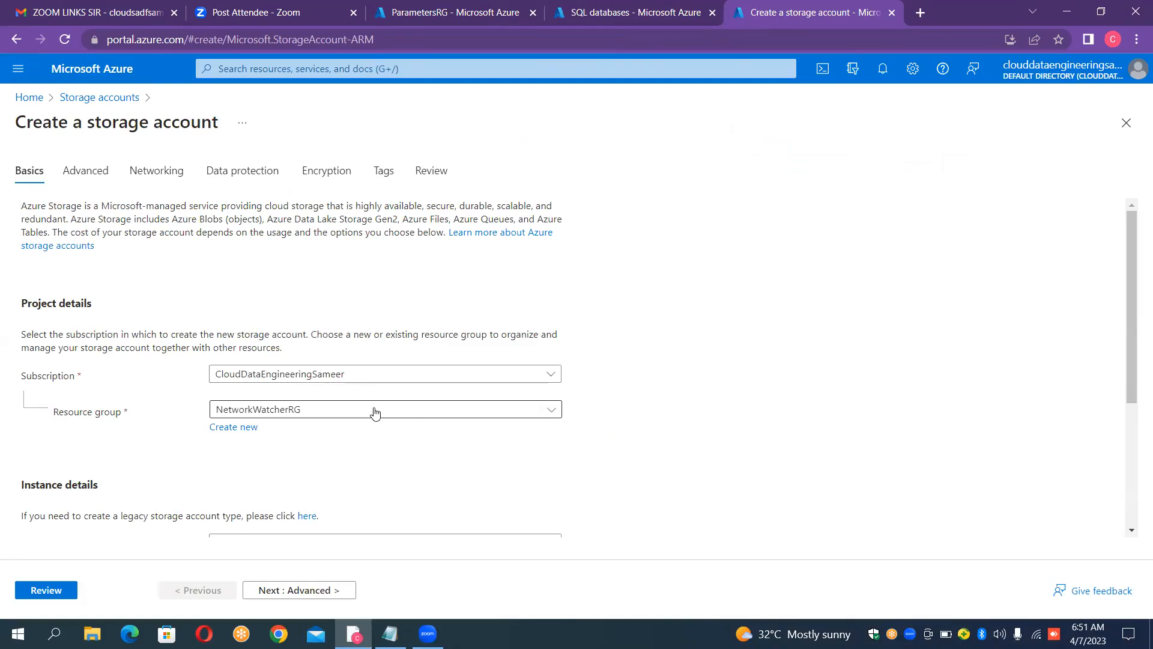
click(367, 410)
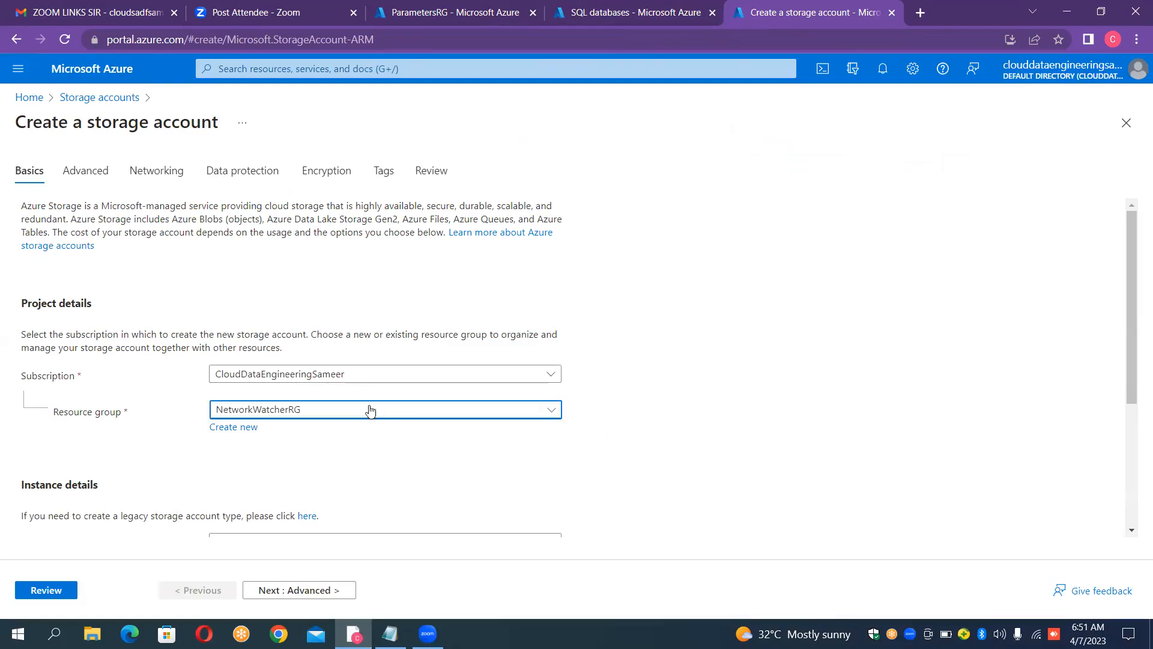
click(551, 413)
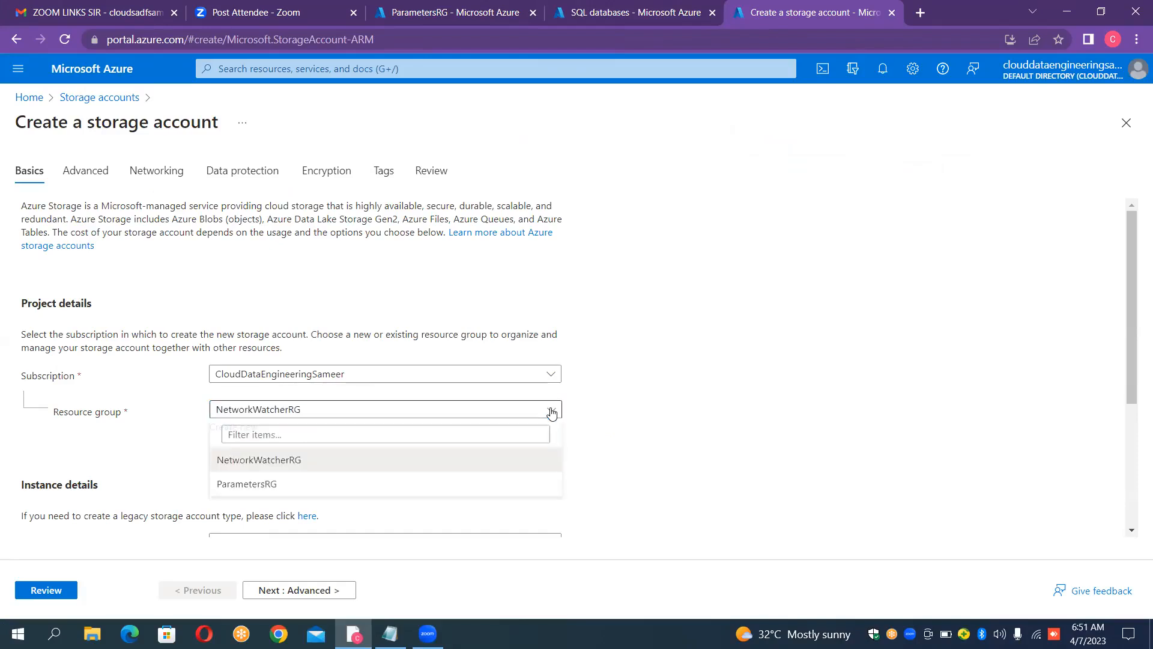
click(308, 483)
click(676, 343)
Step: Name the storage account sourceblobparam, then review and create it with the remaining default settings
scroll(676, 342, down, 2)
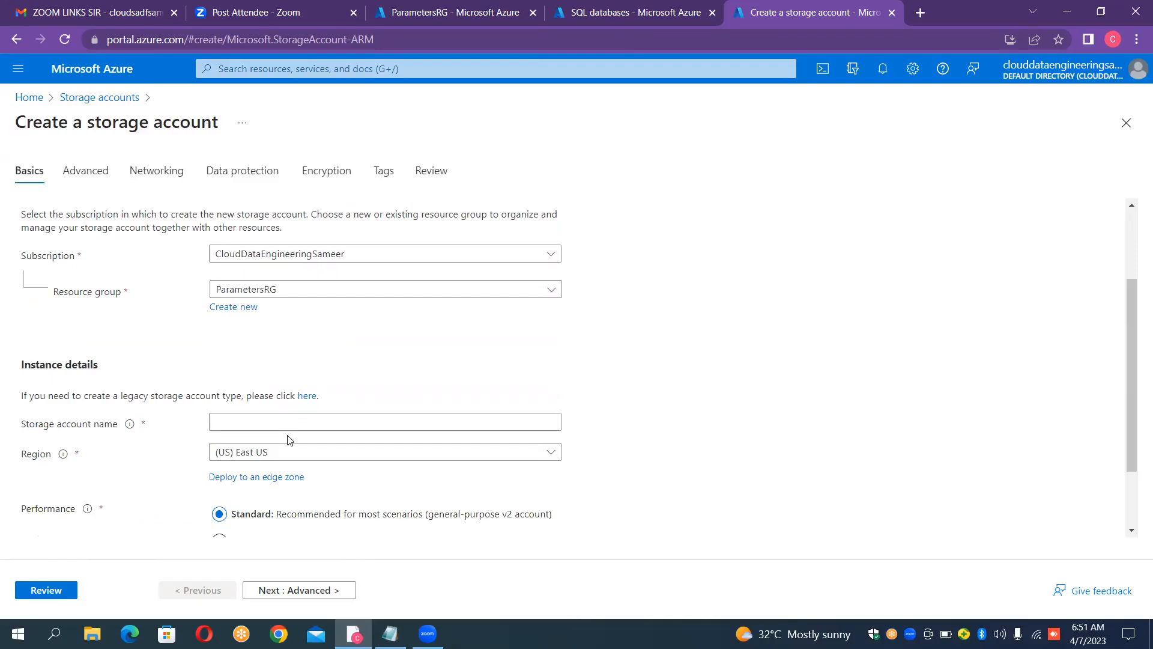
click(288, 421)
text(source)
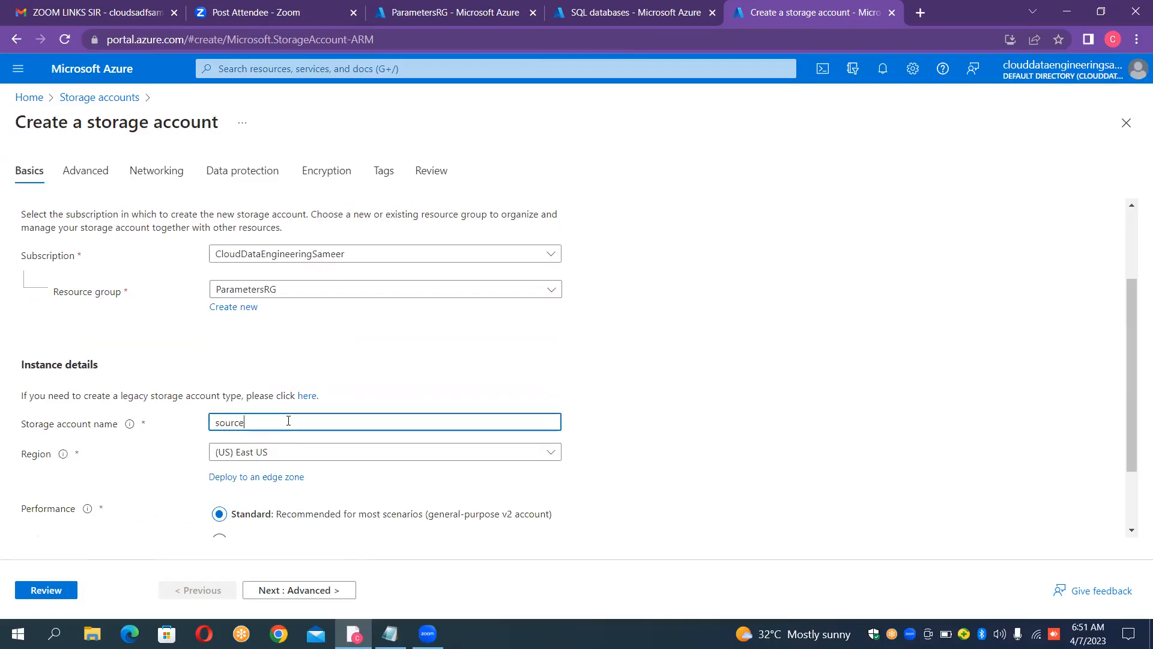
text(blobparam)
click(657, 350)
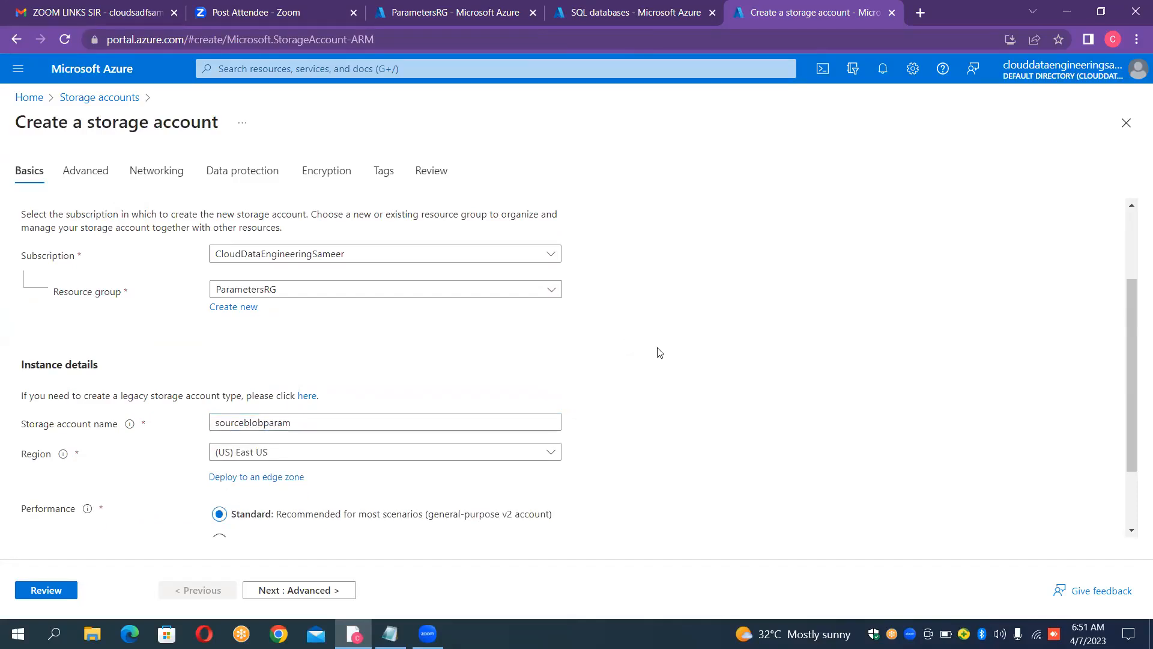
click(56, 590)
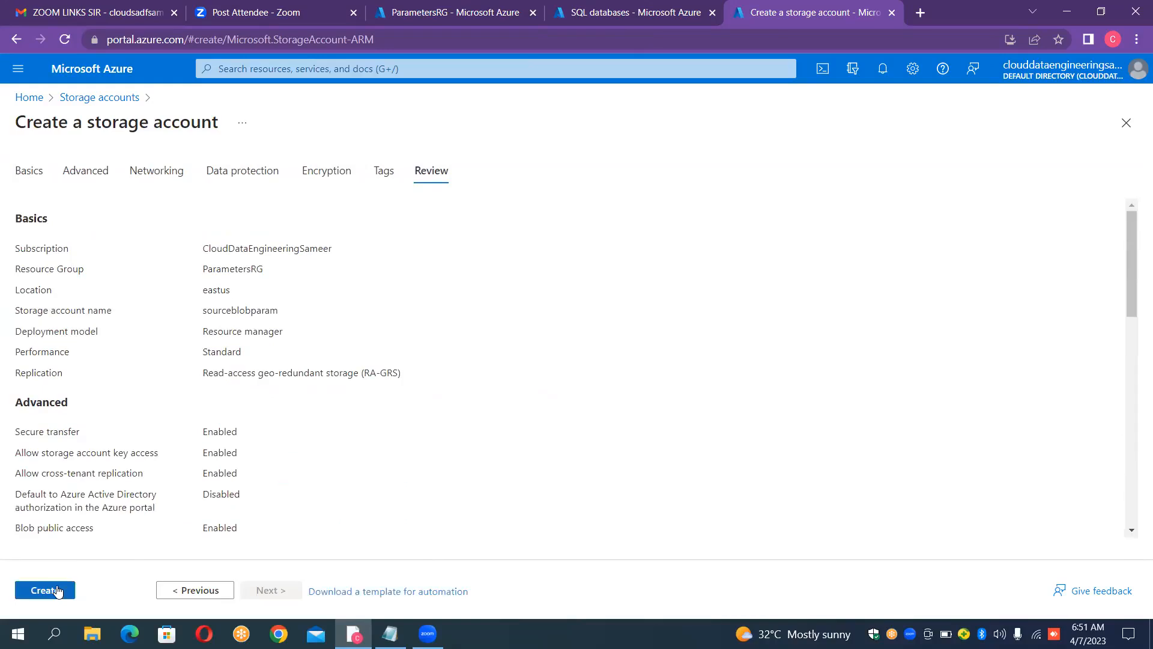
click(57, 591)
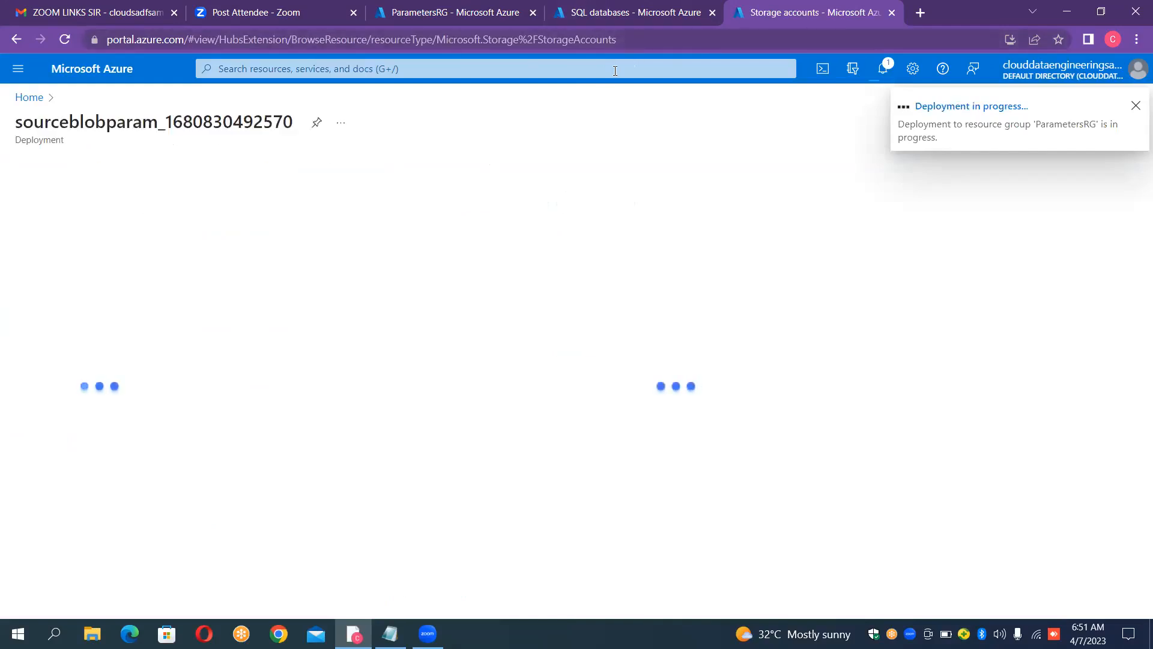
Step: Start a new SQL database in the ParametersRG resource group and name it AirlinesDB
click(601, 15)
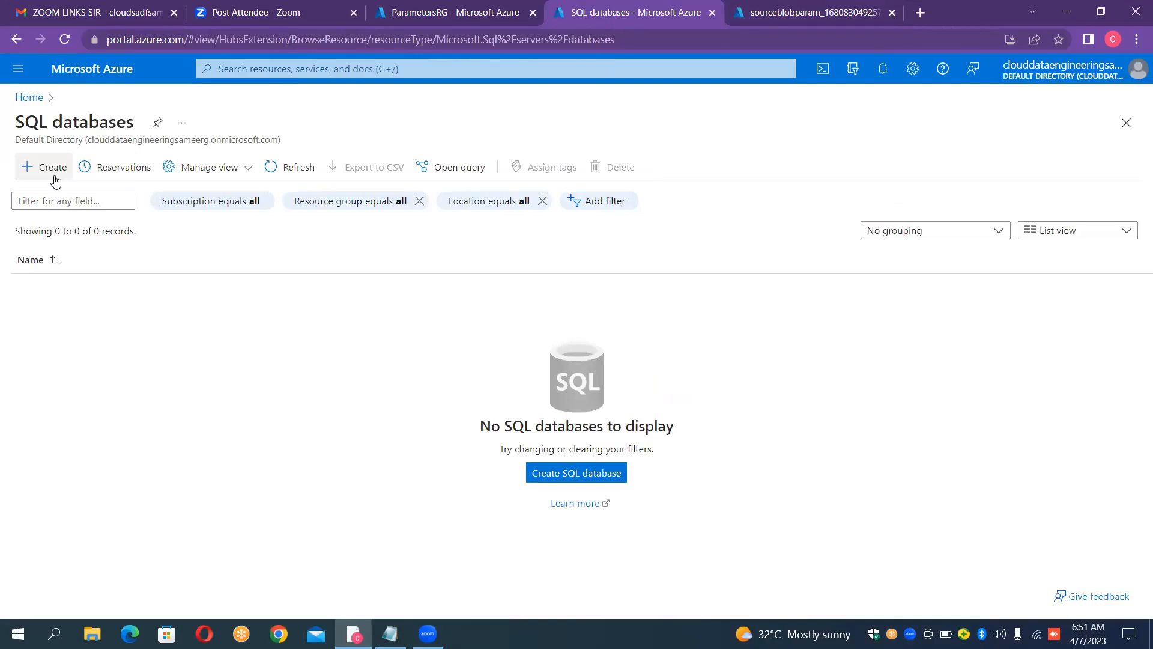
click(56, 181)
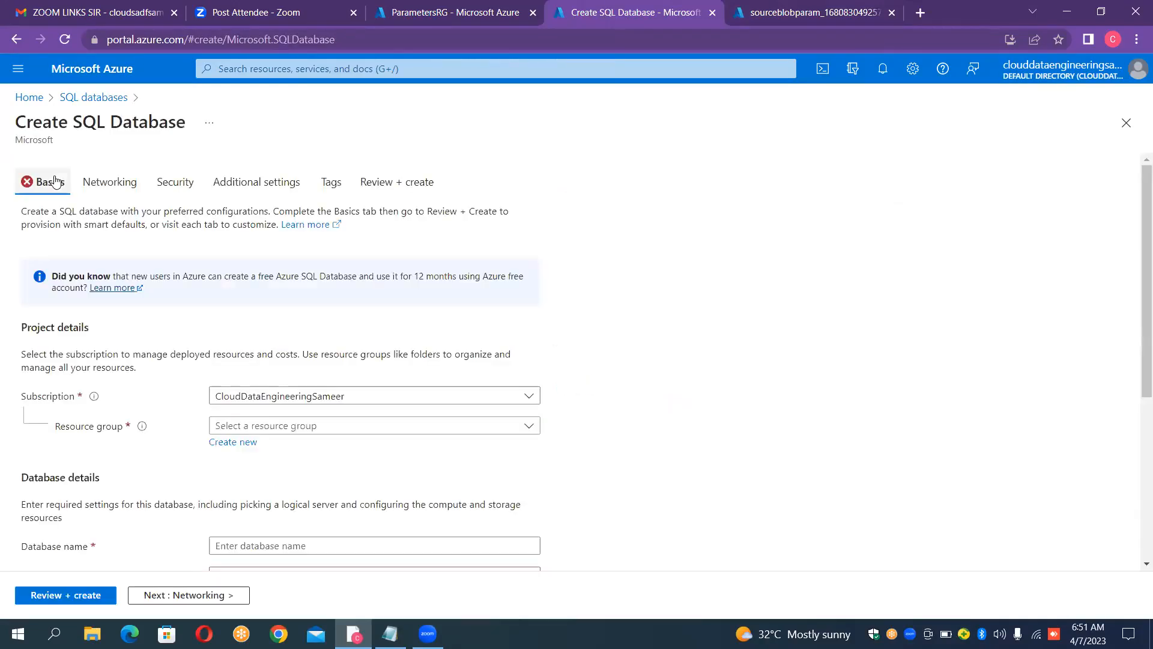
click(358, 427)
click(282, 503)
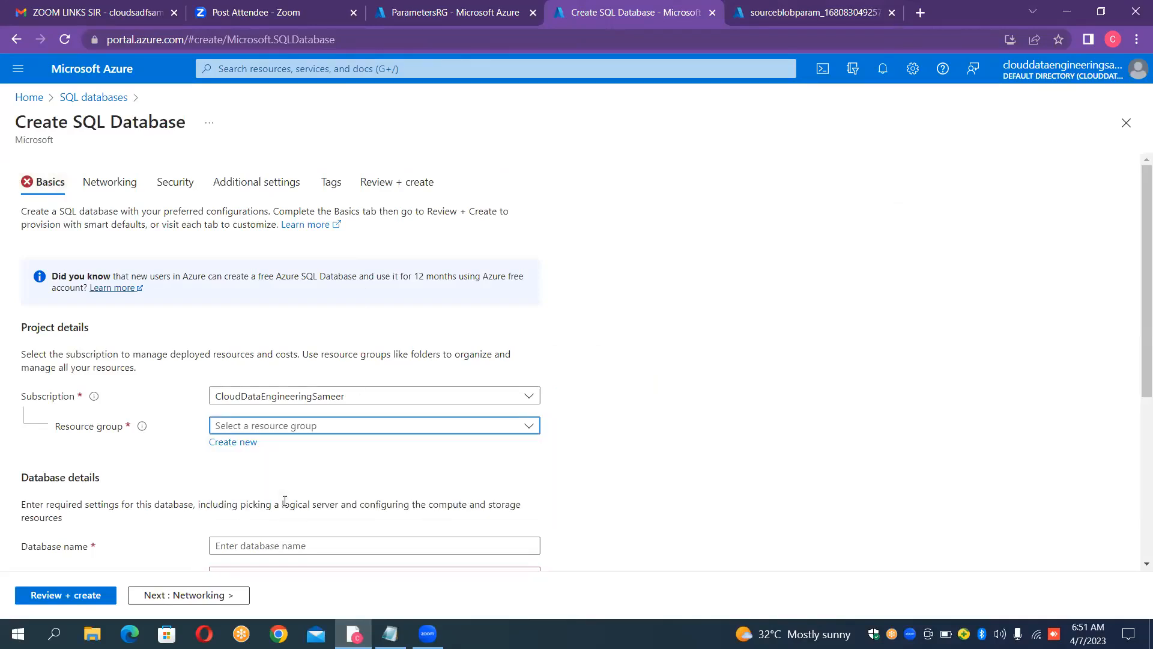
scroll(588, 324, down, 3)
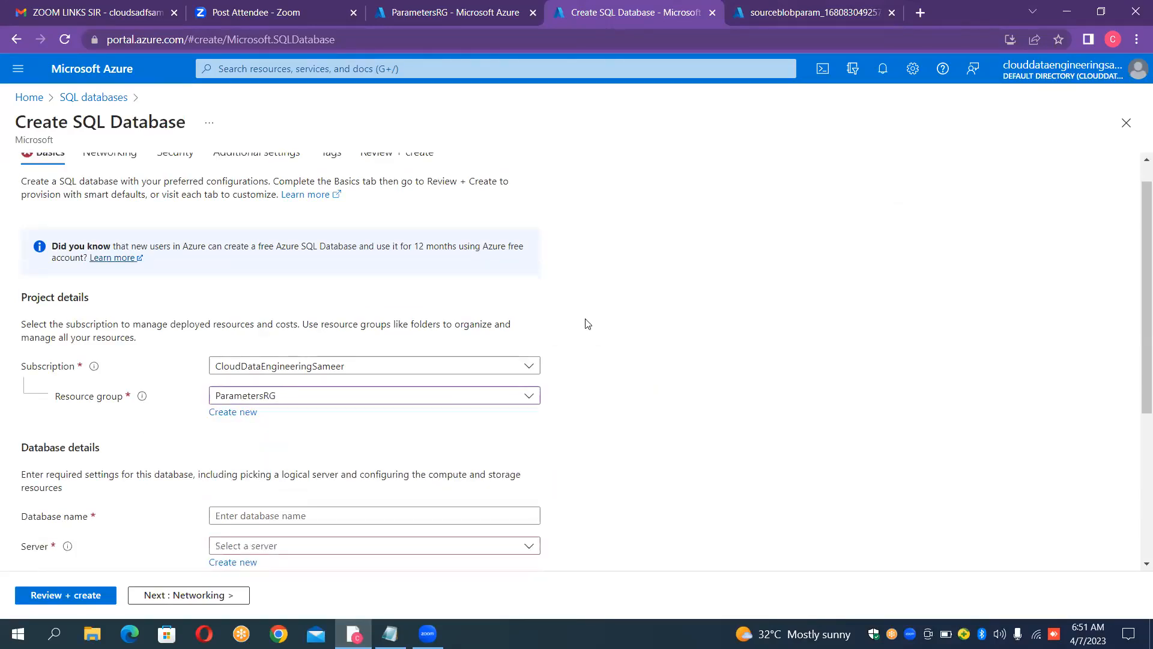
click(469, 371)
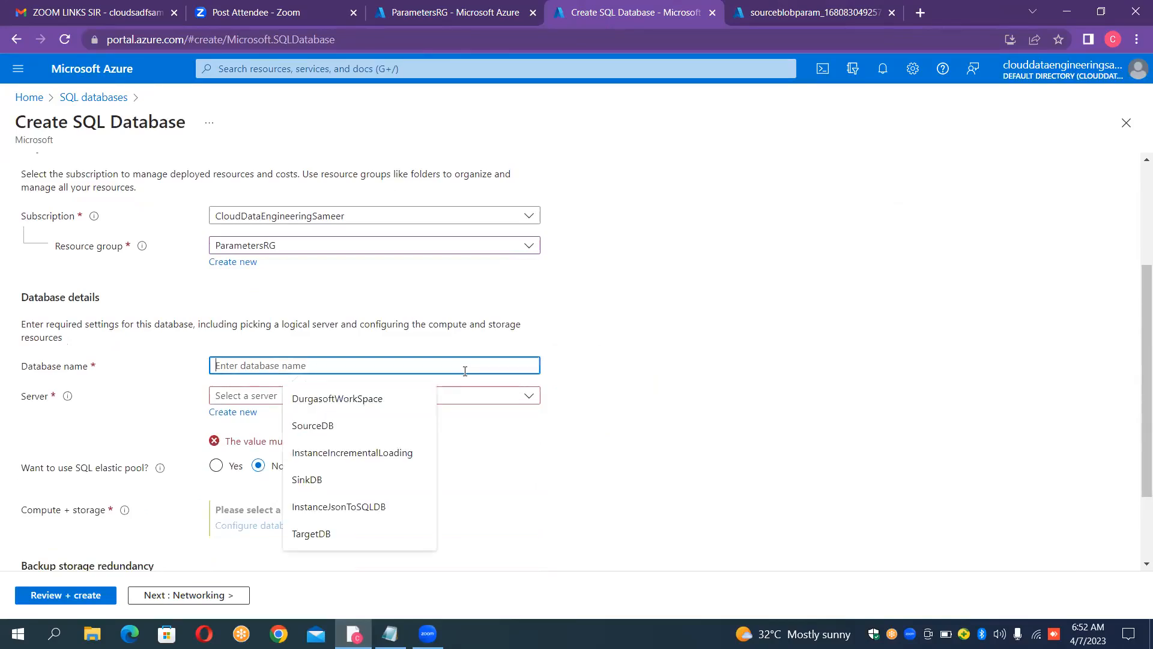
text(AirlinesDB)
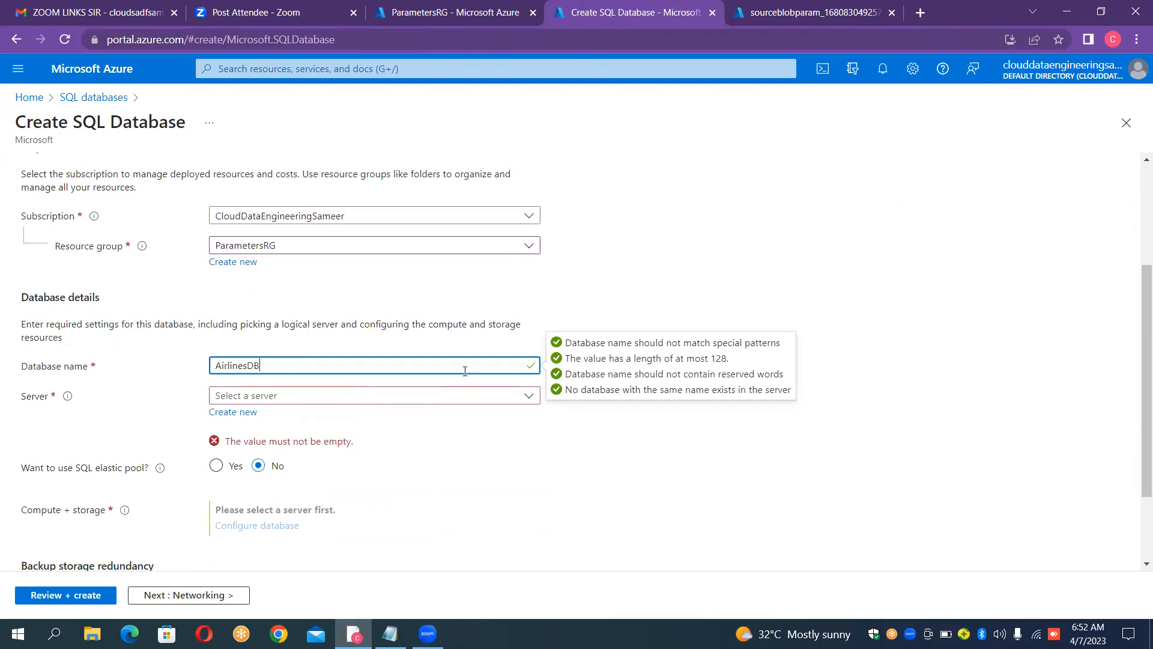
Step: Start creating a new server for the database and name it durgasoftserver
click(257, 415)
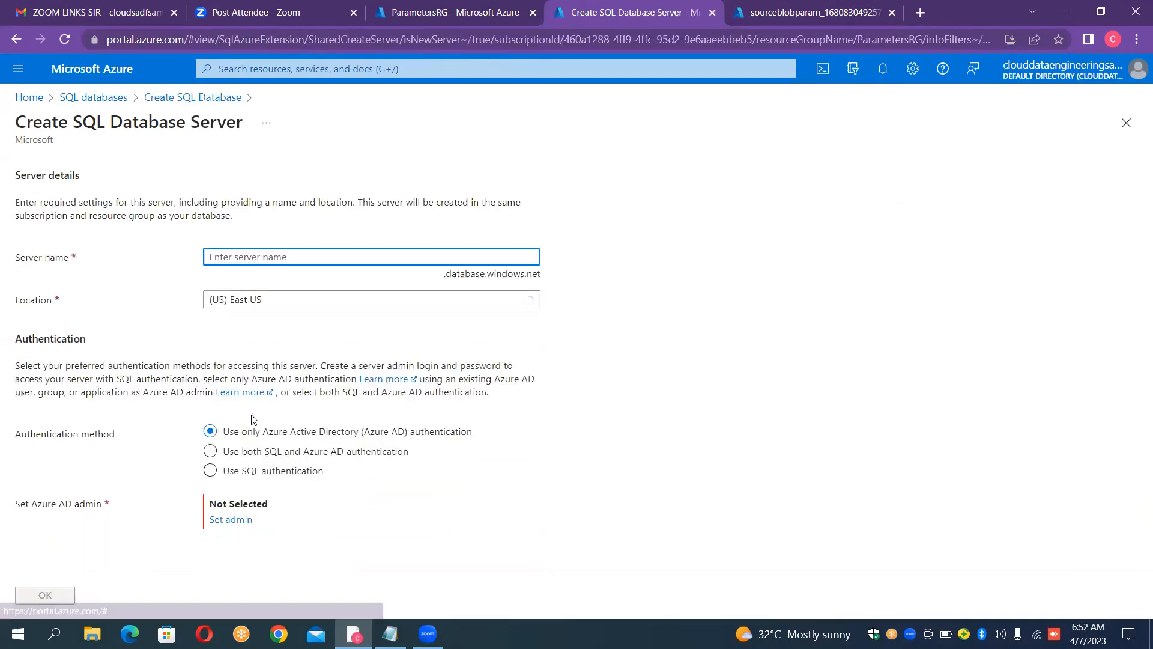
click(264, 260)
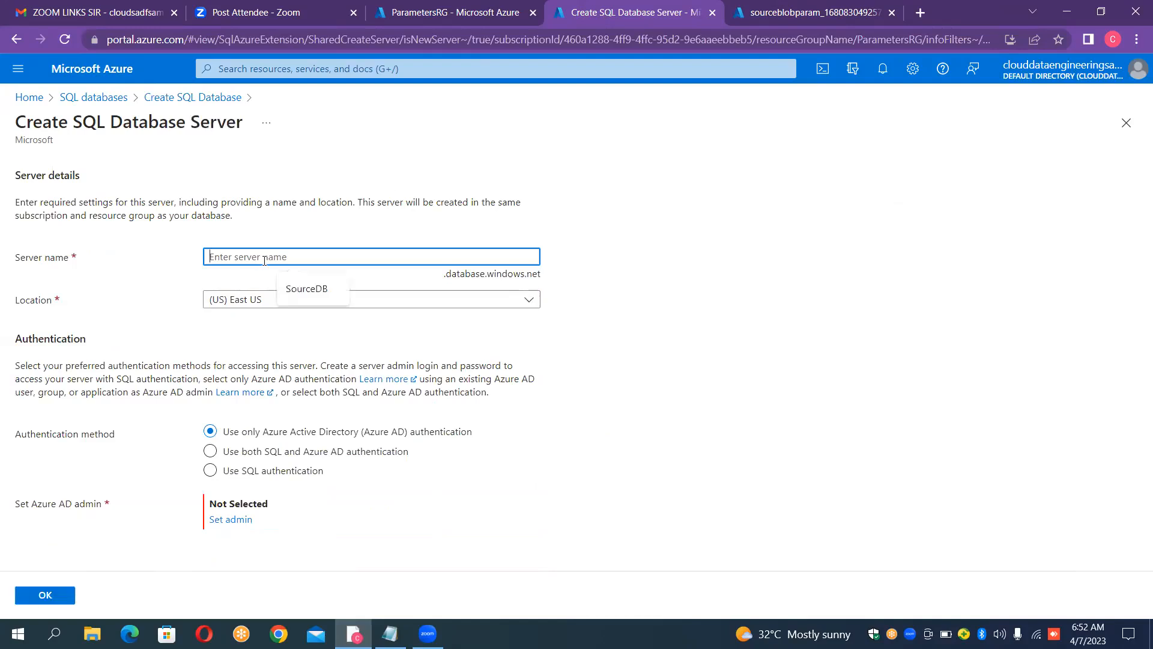
text(durgasoftserver)
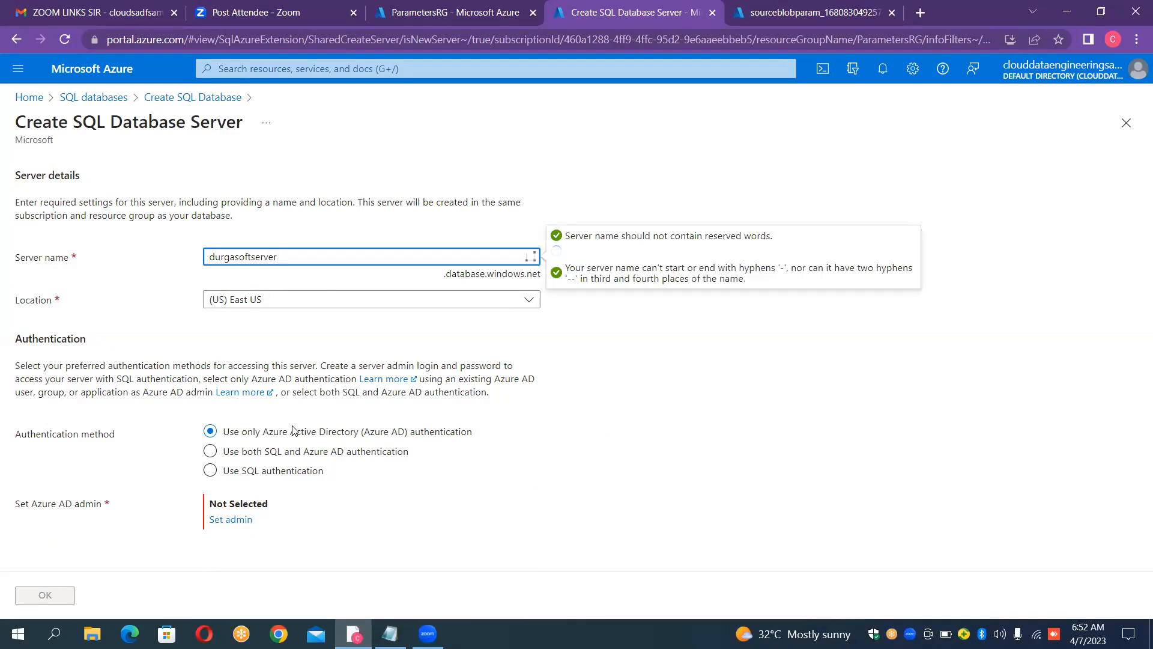
Step: Use SQL authentication for the server with admin login durgaadmin, enter and confirm the admin password, and accept the server settings
click(211, 472)
click(280, 504)
text(durgaadmin)
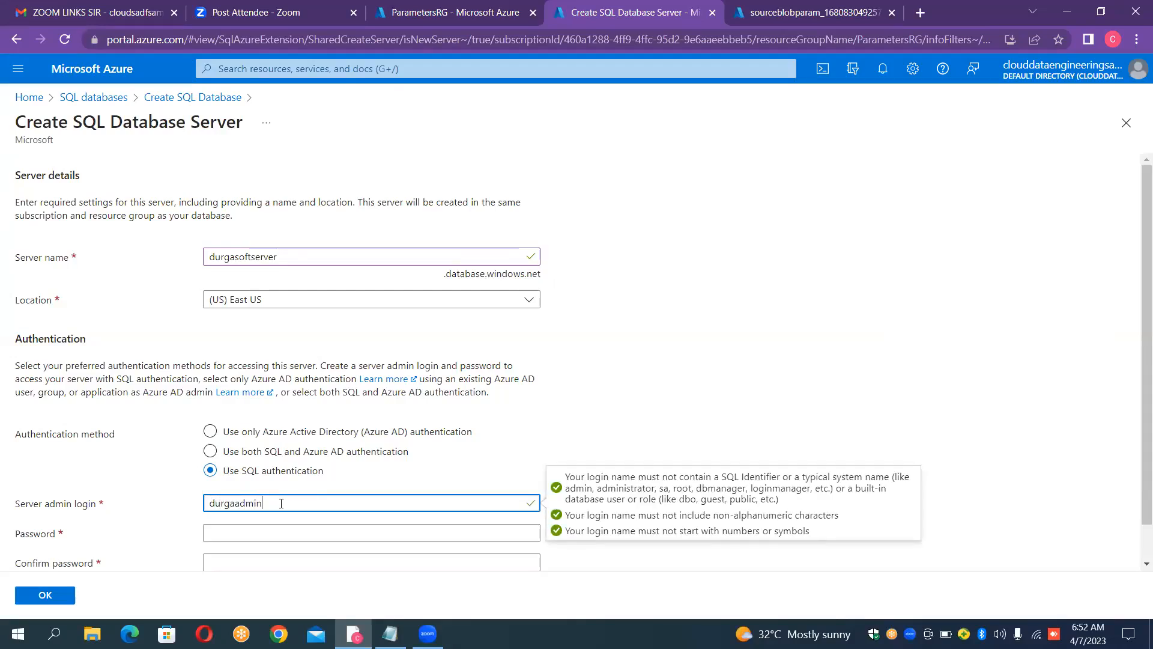
key(Tab)
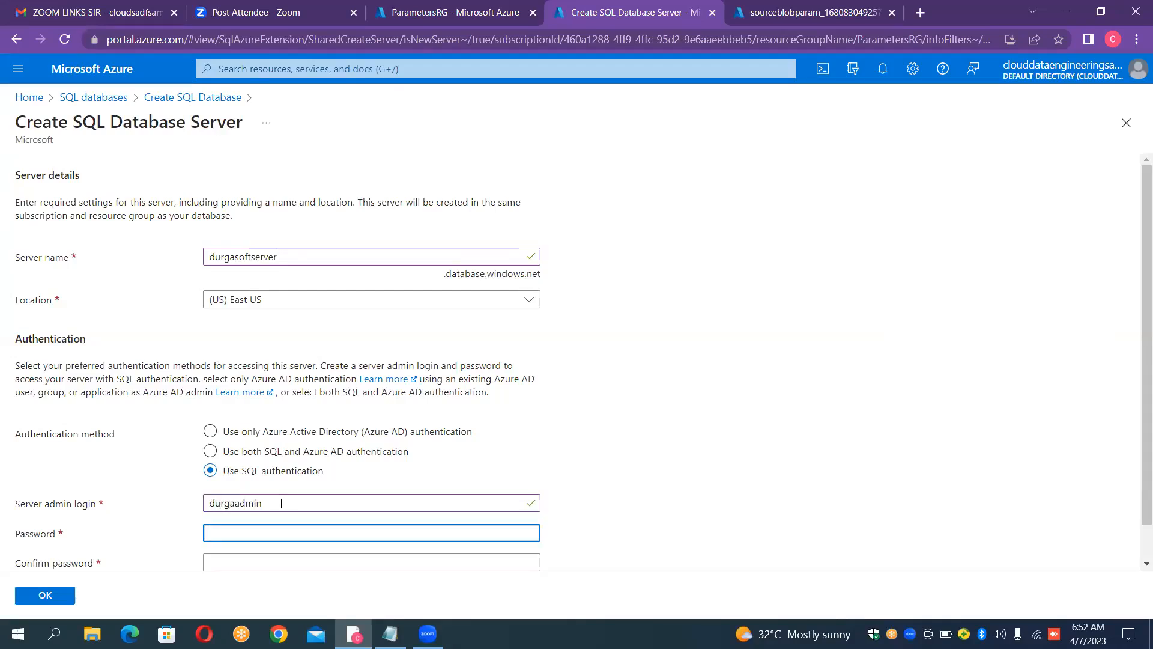
text(***)
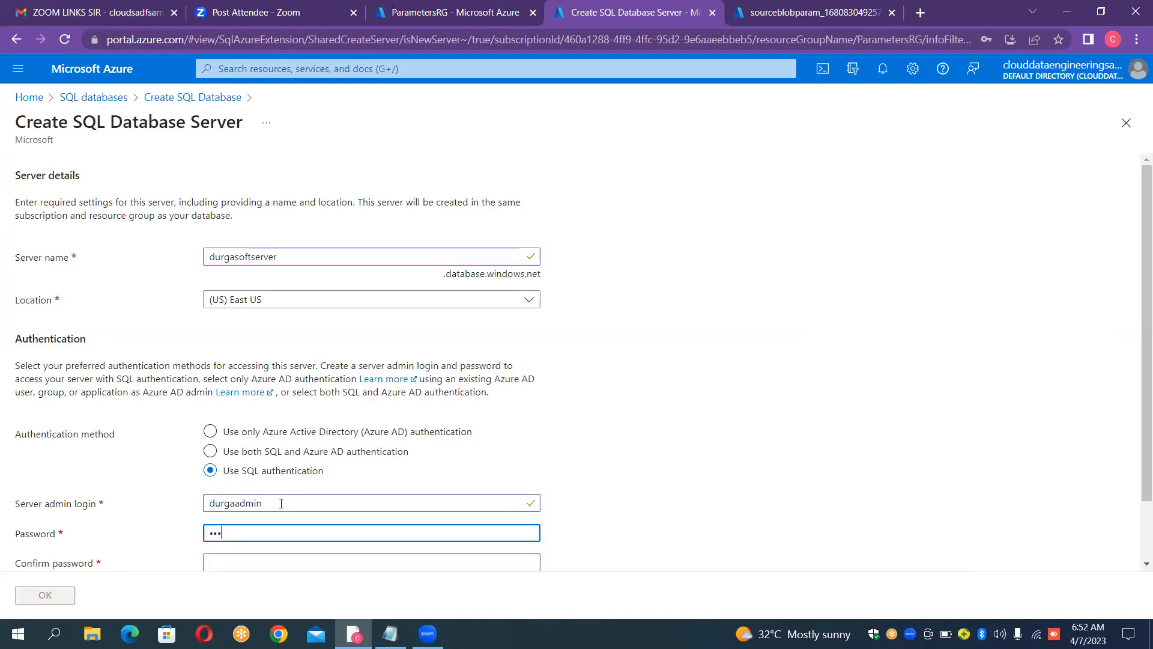
text(****)
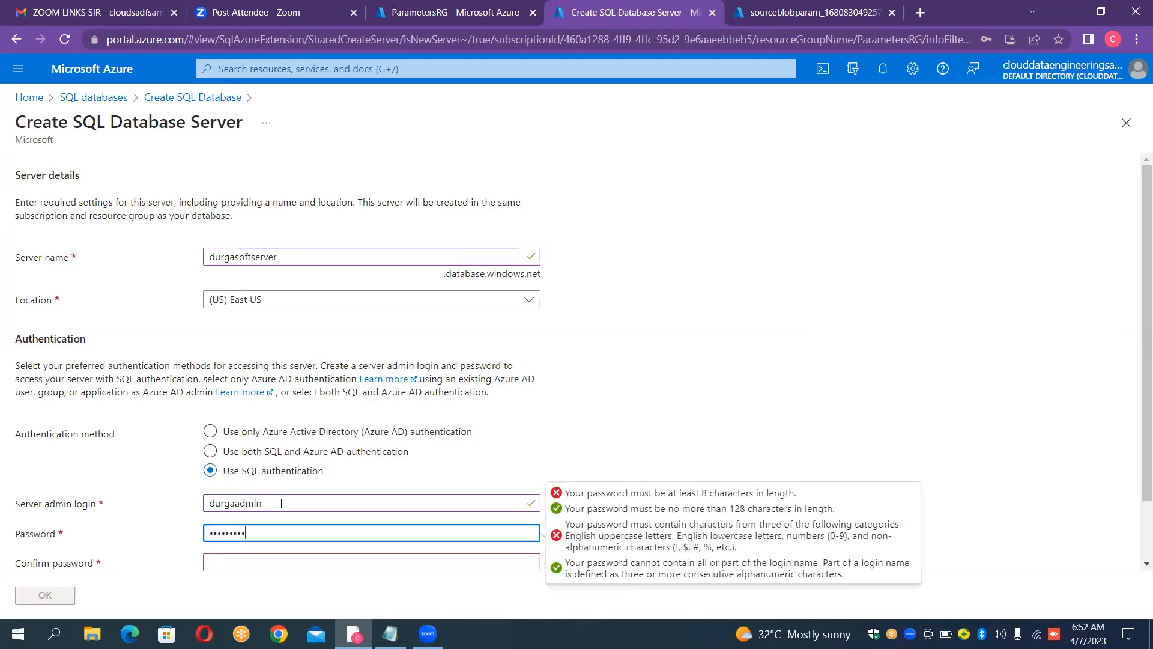
key(Tab)
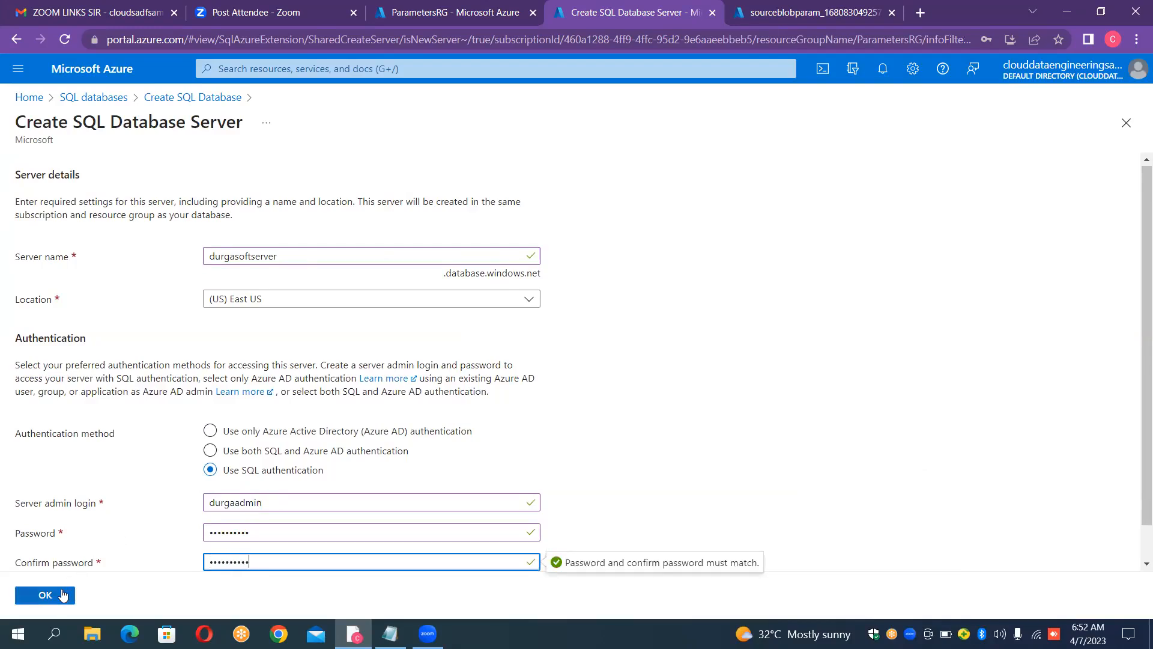
click(63, 594)
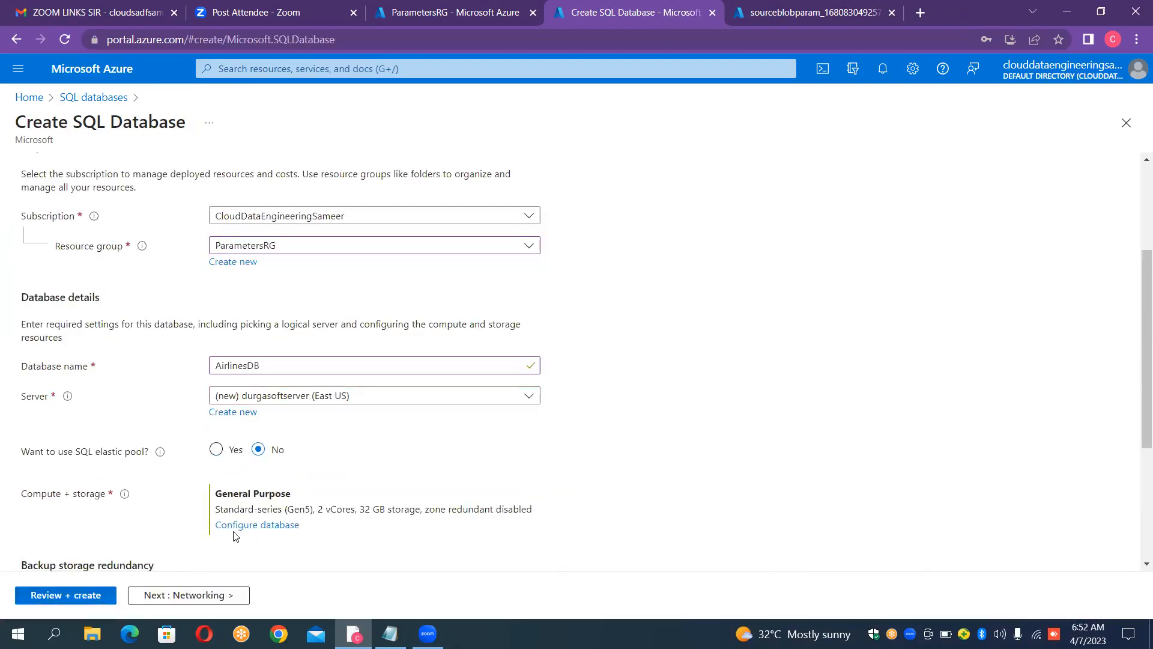
Step: Configure the database's compute and storage as the Basic service tier with a maximum data size of 100 MB
click(238, 526)
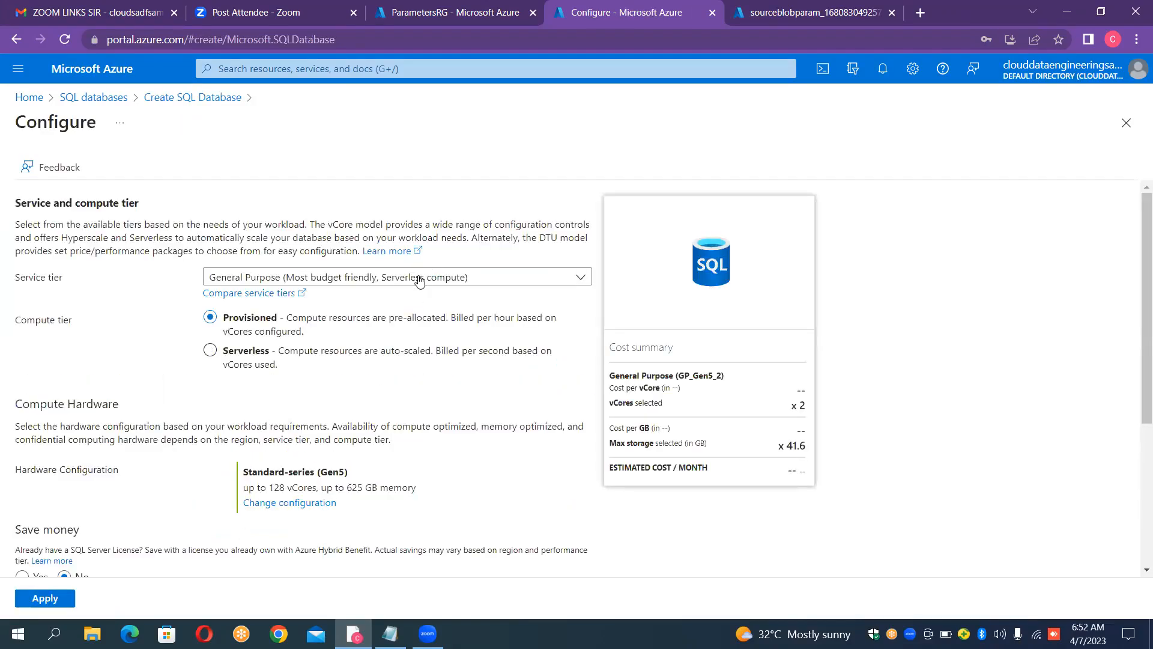
click(419, 280)
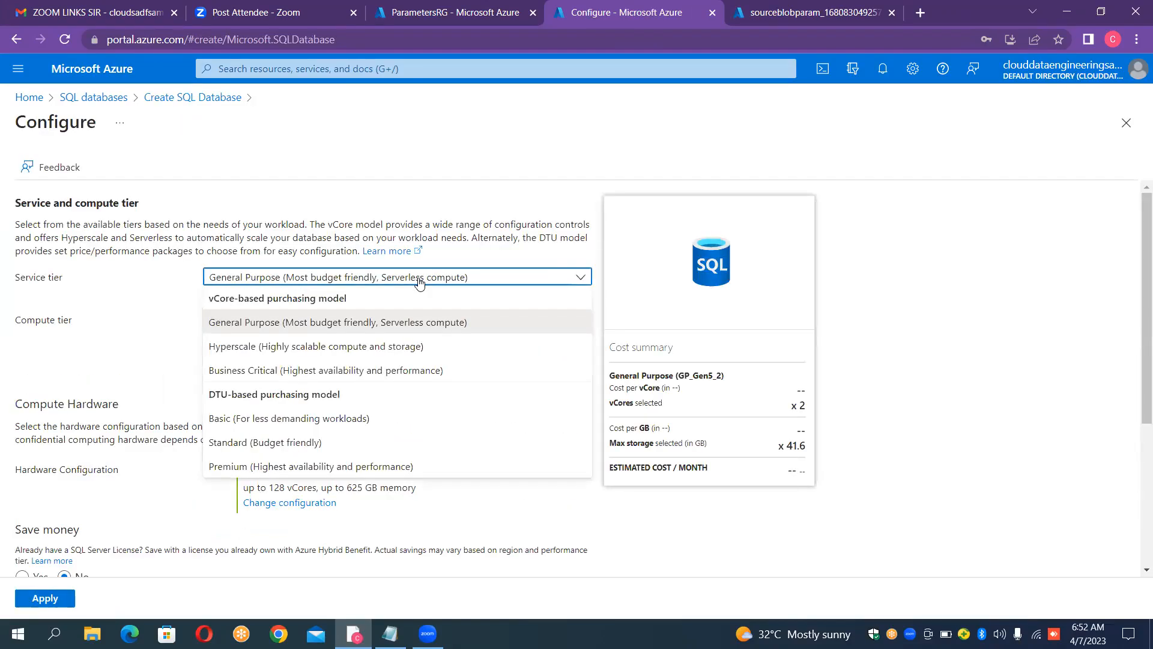
click(318, 421)
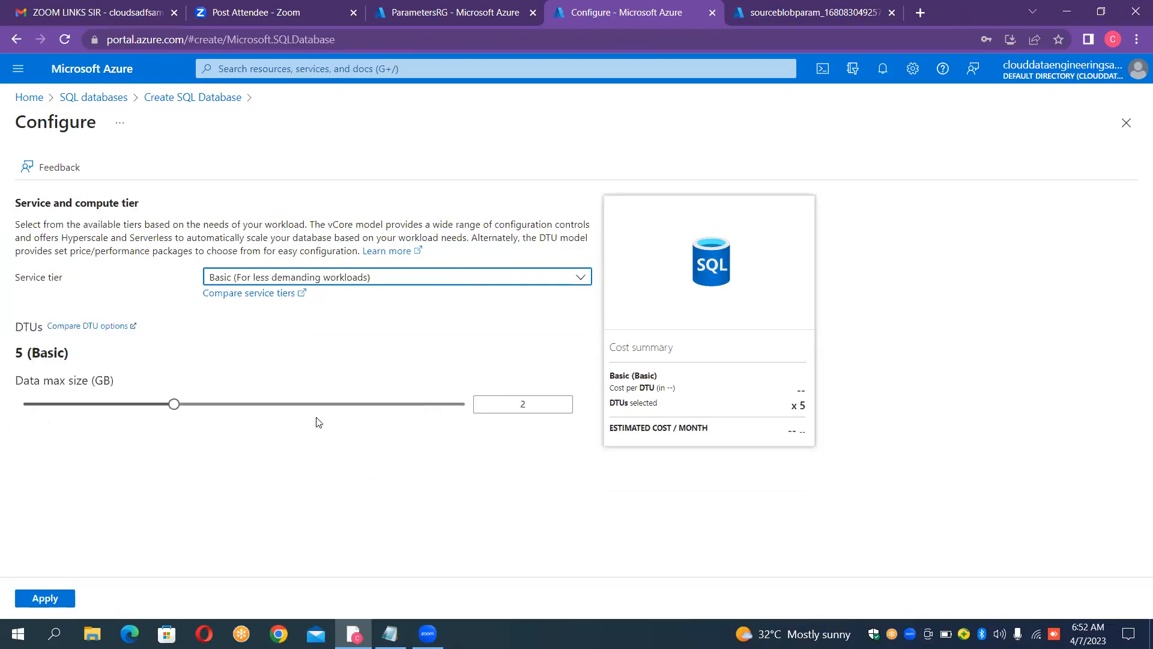
click(245, 408)
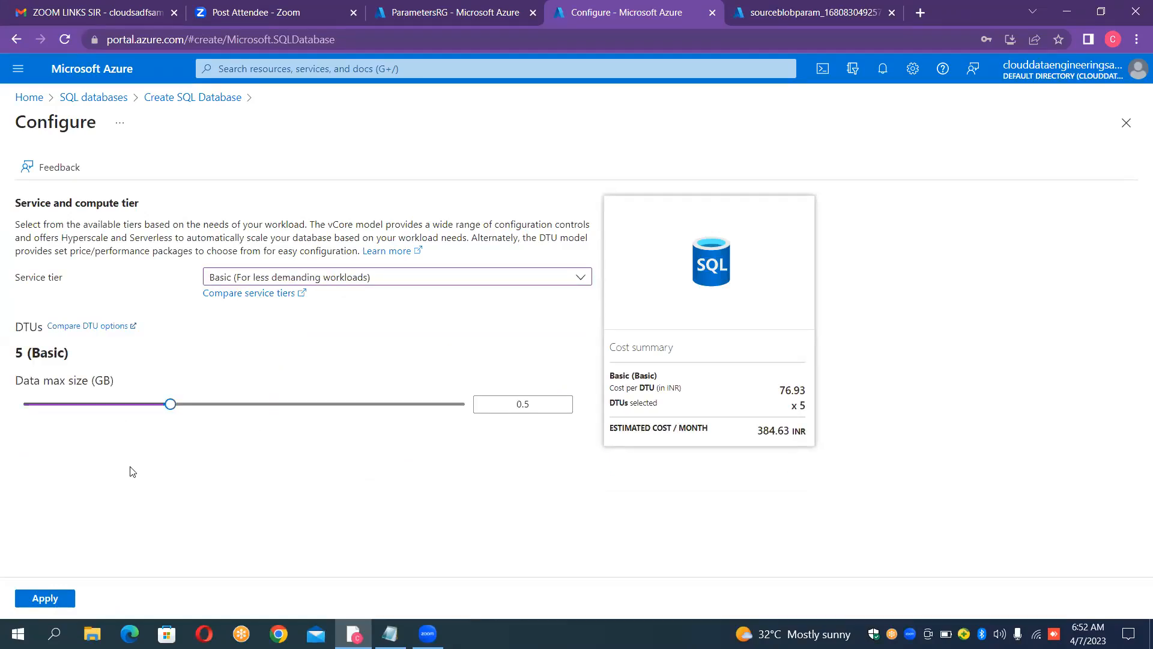
click(27, 407)
click(53, 599)
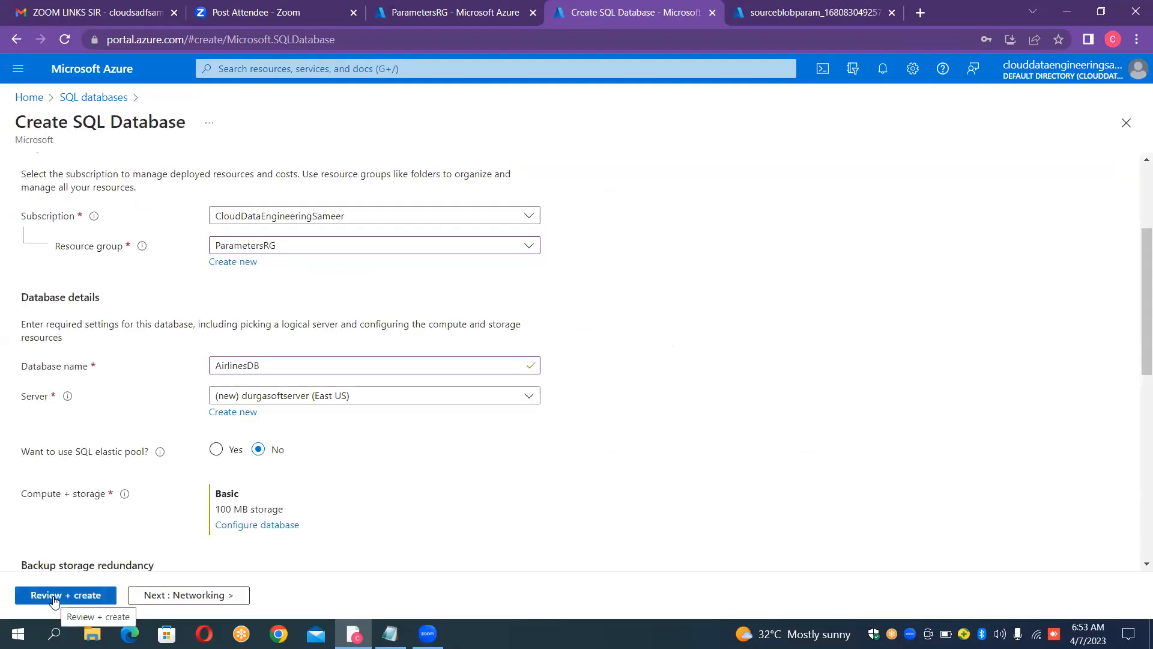
Step: Set connectivity to a public endpoint, allow Azure services and the current client IP address, and create the database
click(174, 594)
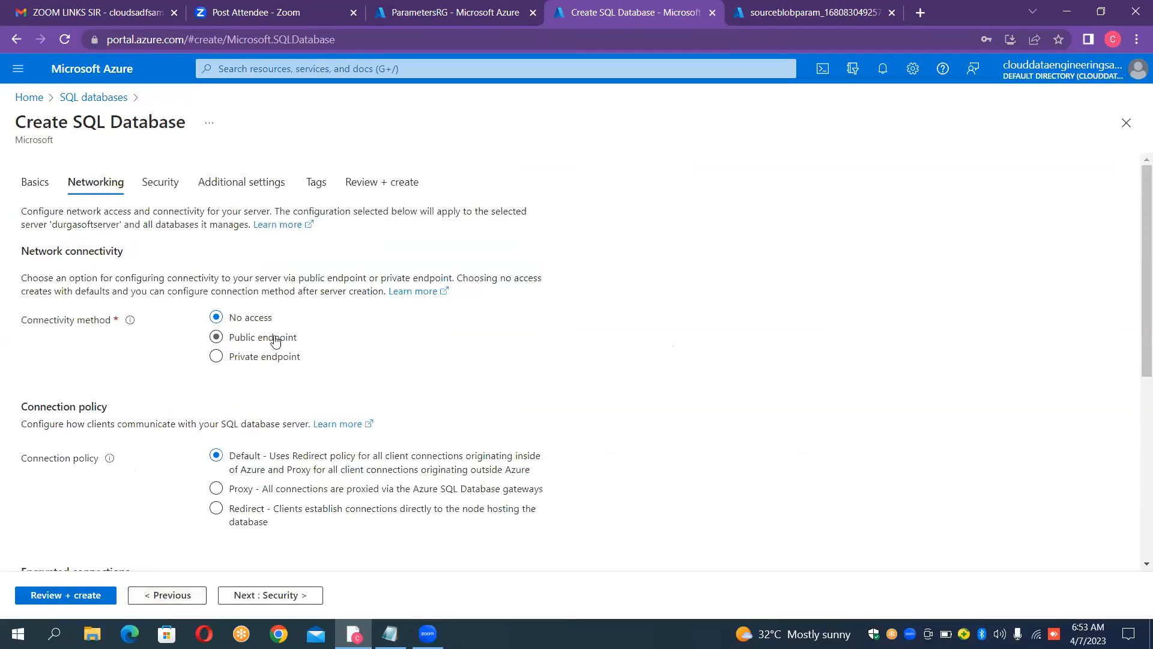
click(218, 338)
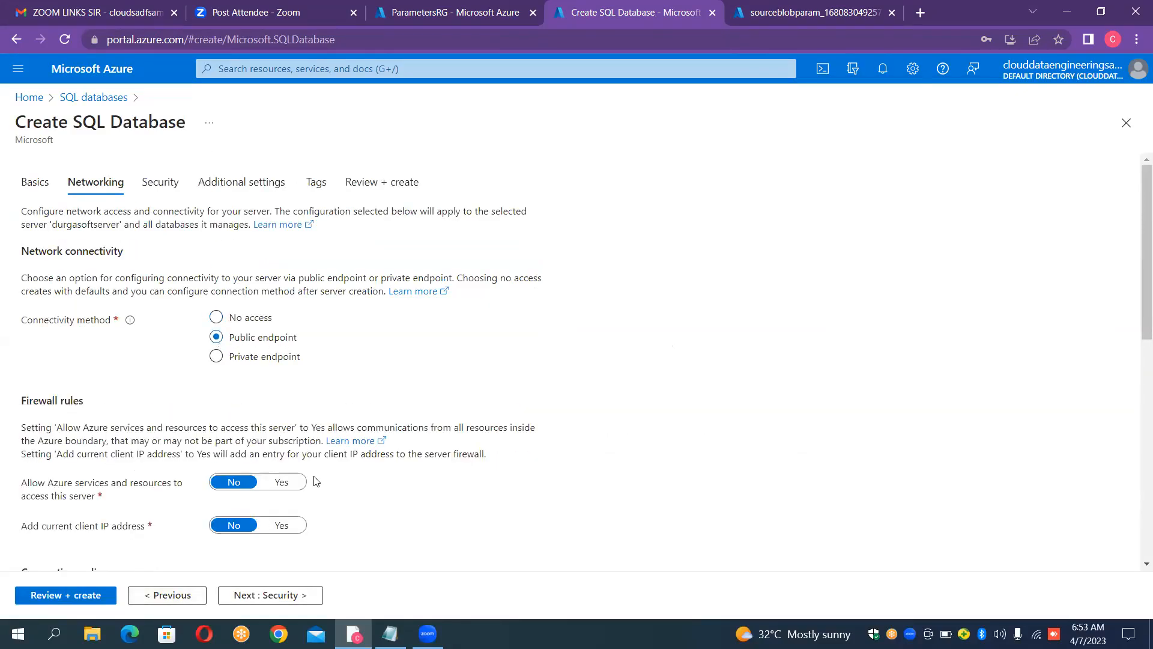
click(285, 483)
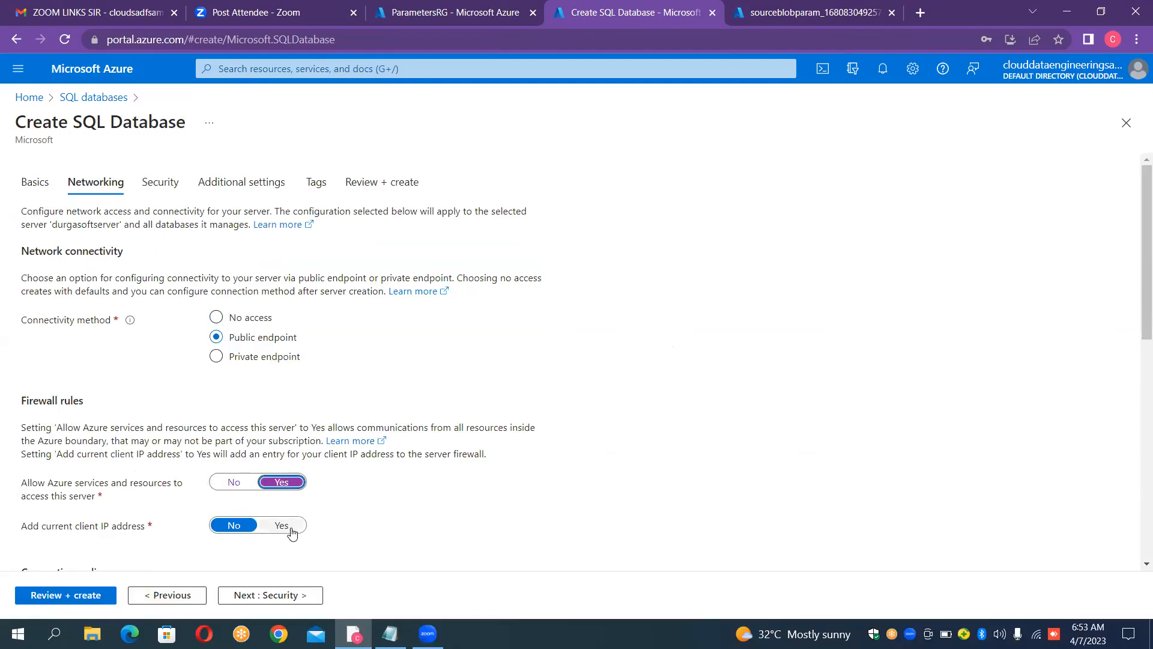
click(283, 526)
click(90, 596)
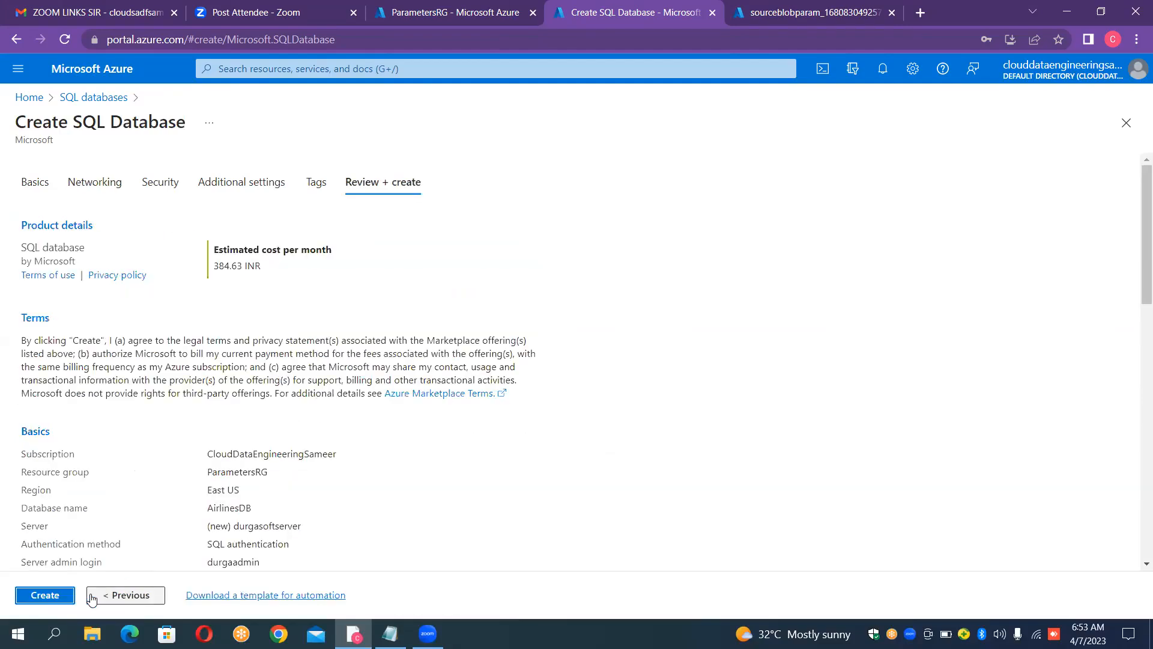
click(56, 596)
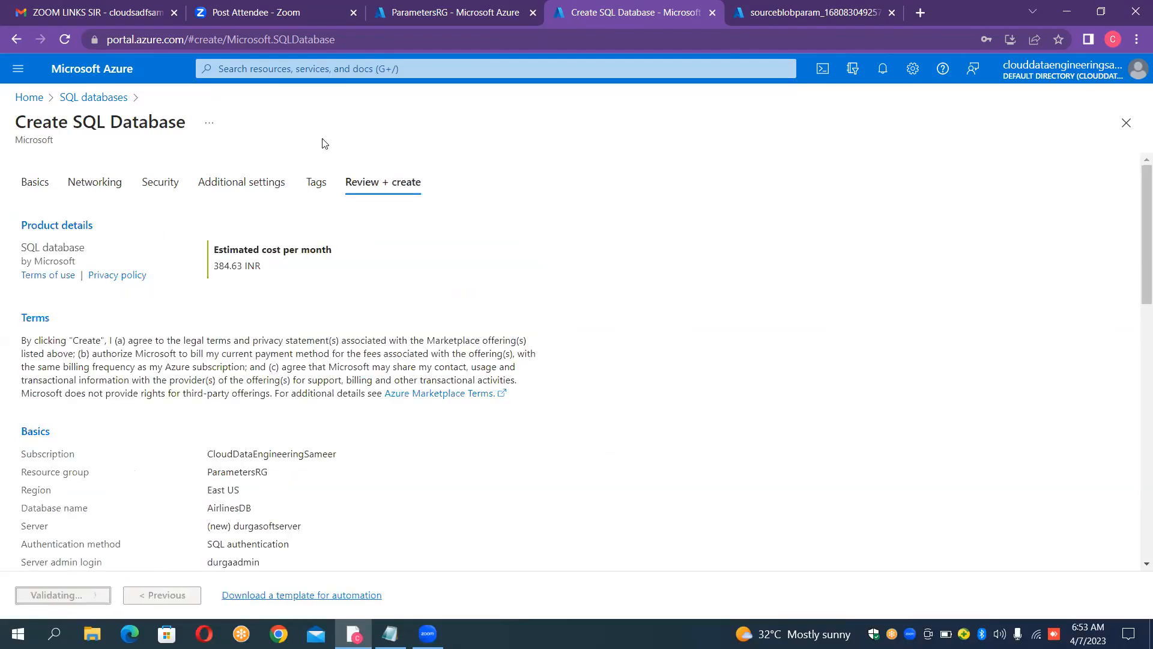
Step: Go to the deployed sourceblobparam storage account and create a container named input
click(802, 8)
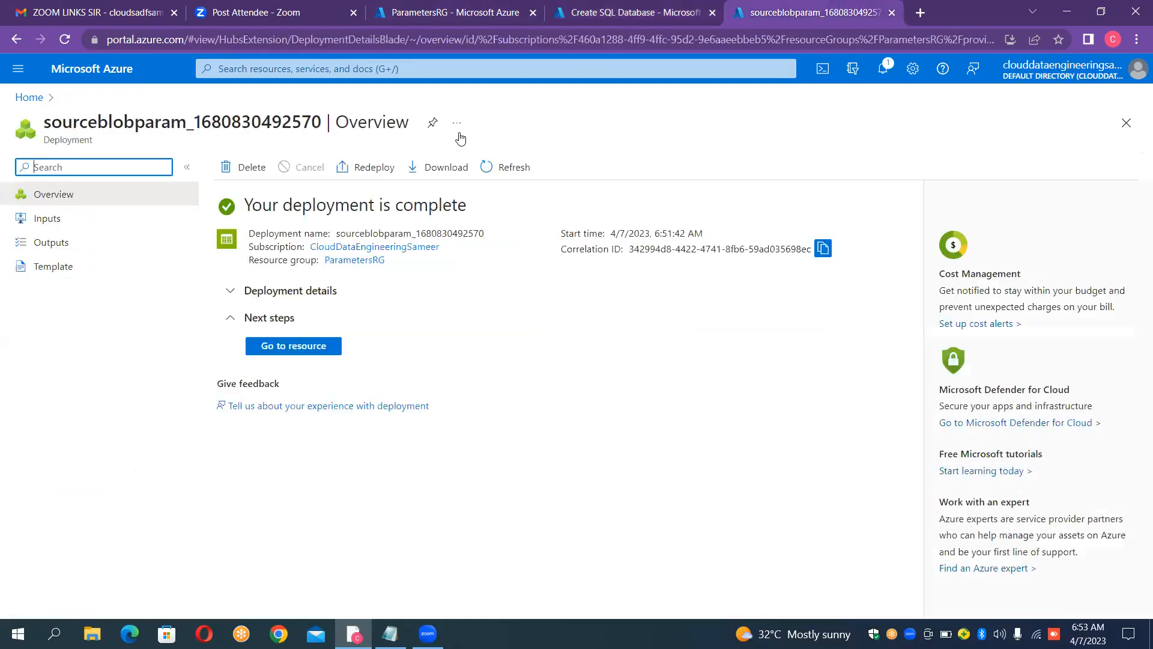
click(310, 352)
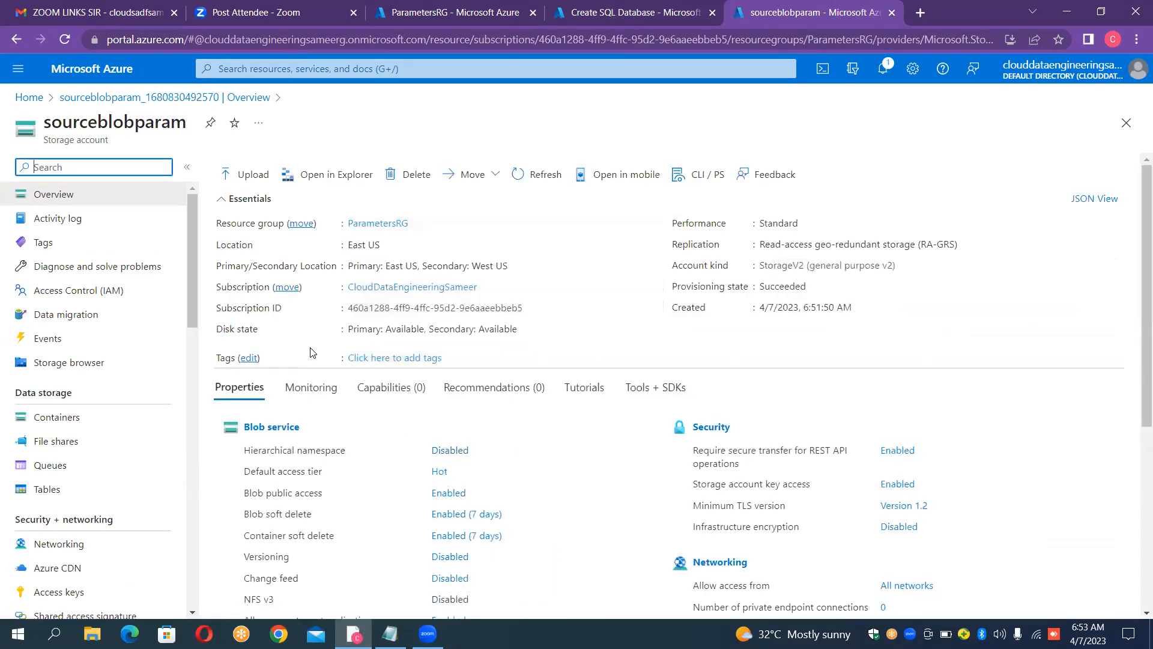
click(75, 422)
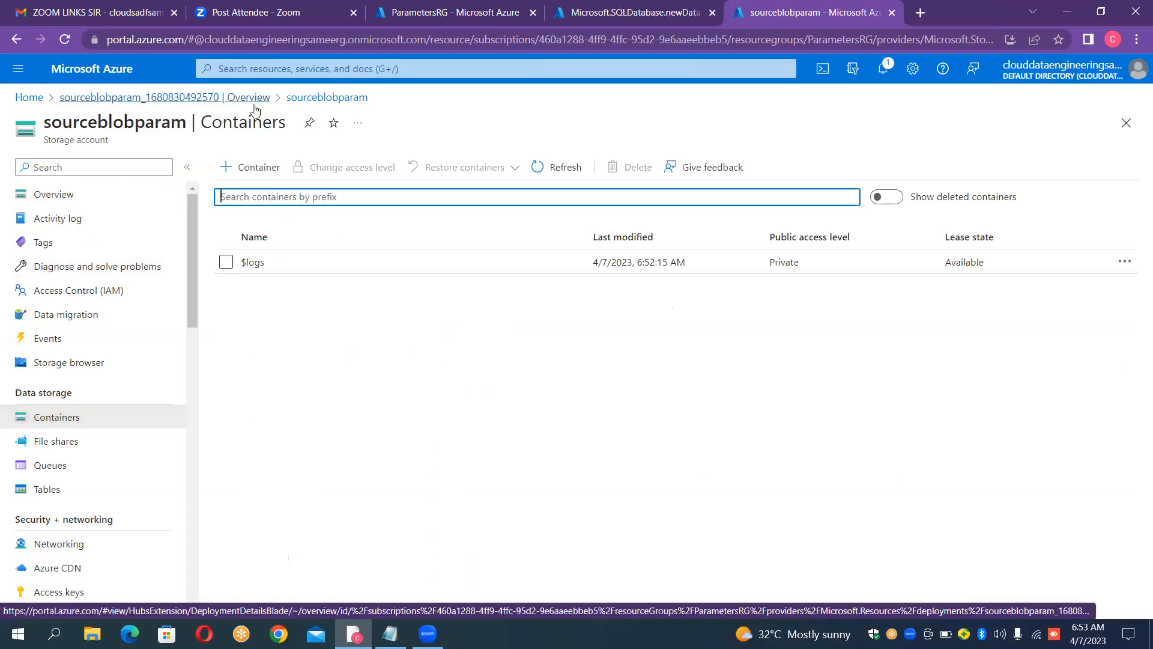
click(264, 172)
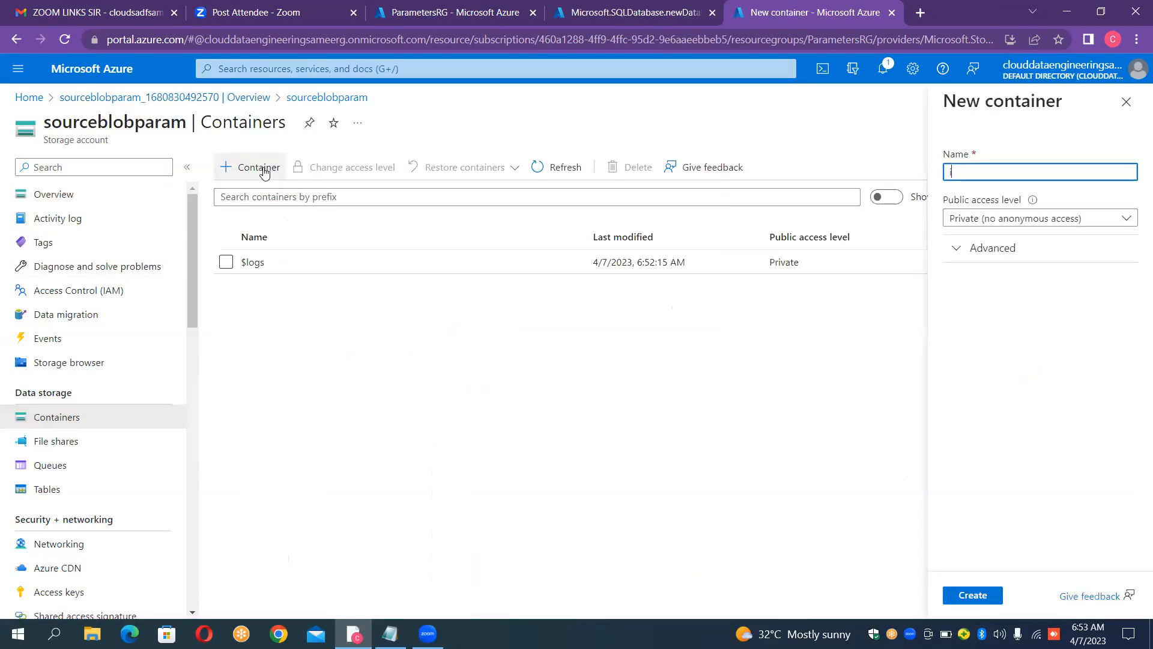
text(input)
key(Return)
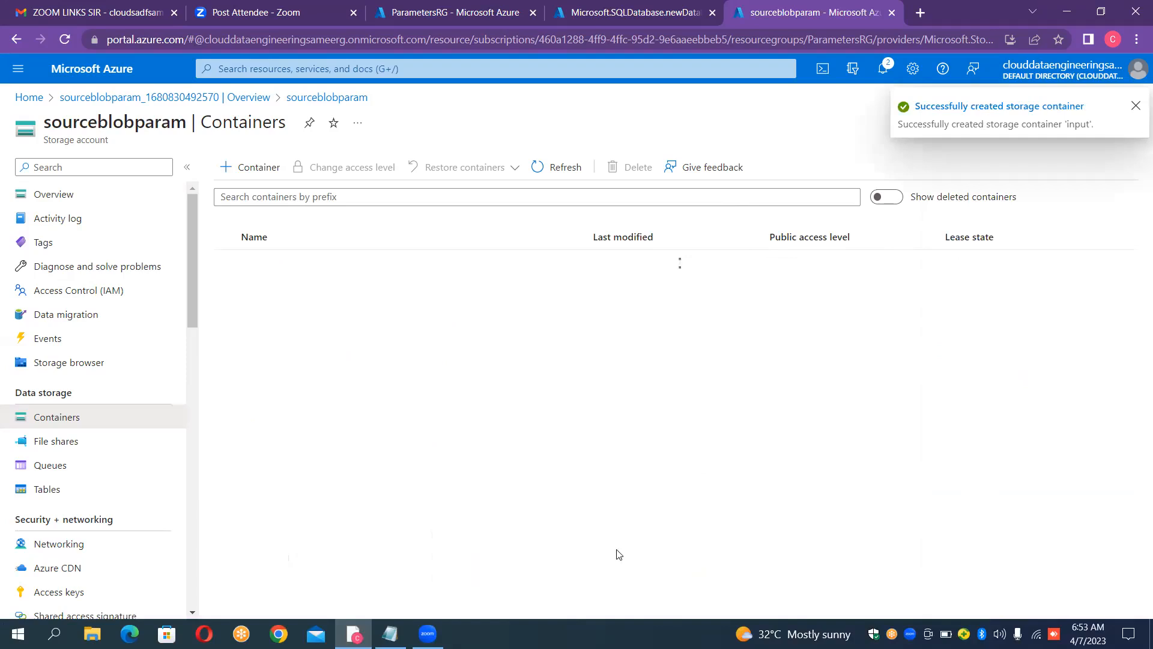
Step: Upload countries.csv and airlines.csv from the Data_Files folder to the input container, and close the upload pane
click(334, 300)
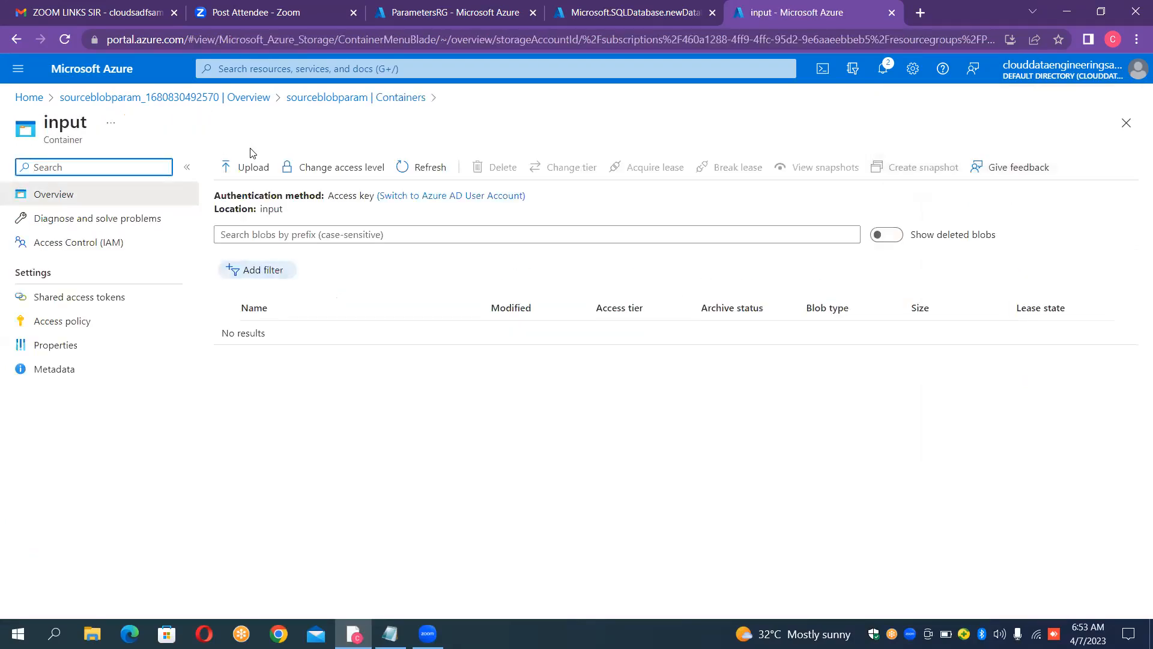
click(248, 166)
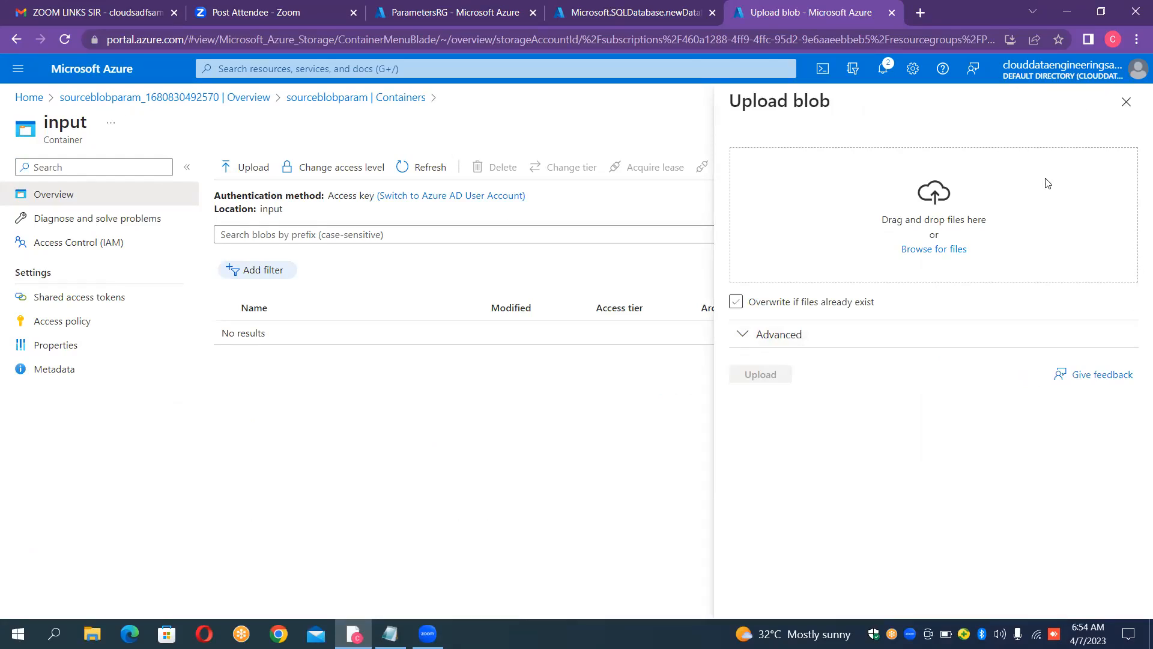
click(919, 250)
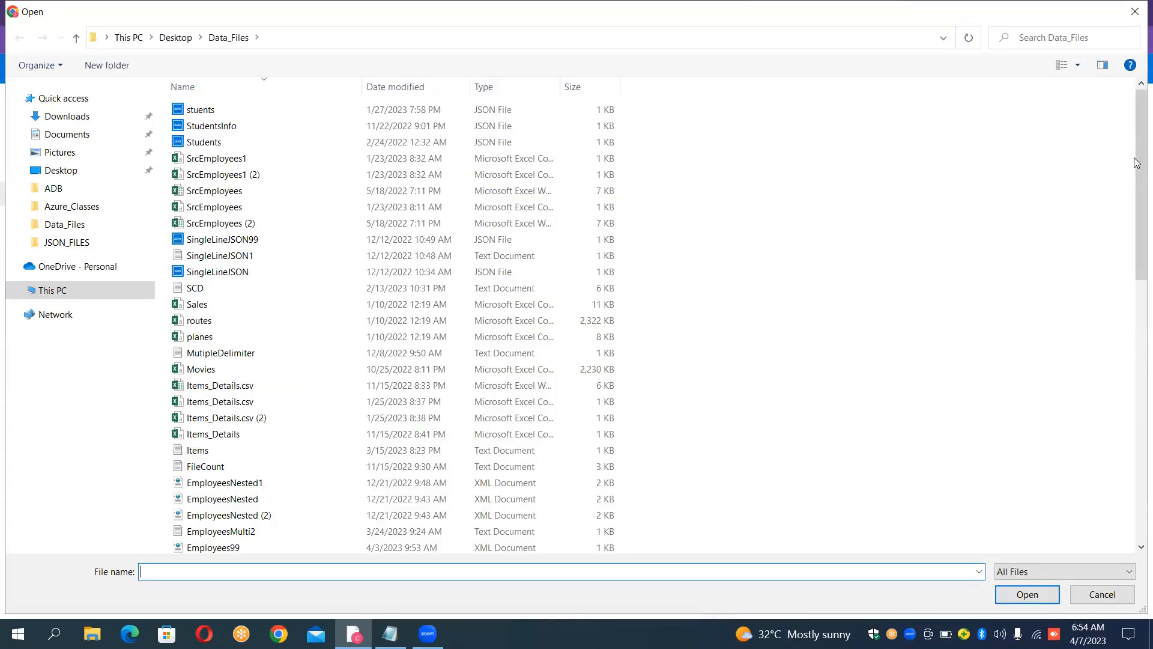
drag(1137, 162, 1137, 396)
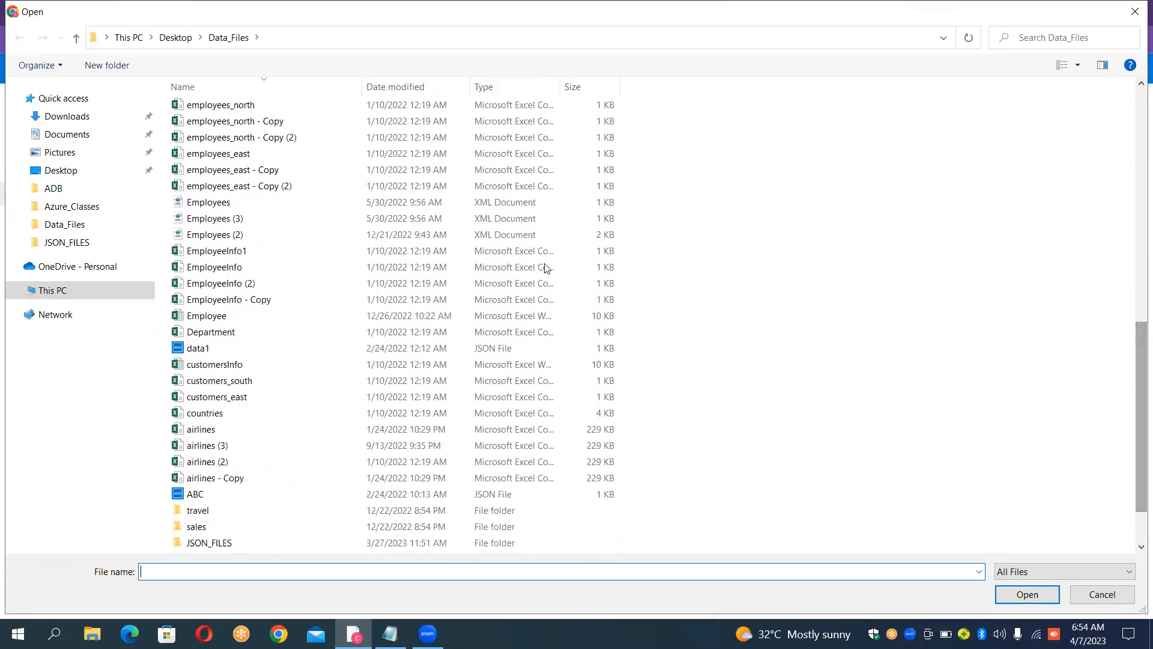
click(214, 431)
ctrl+click(207, 413)
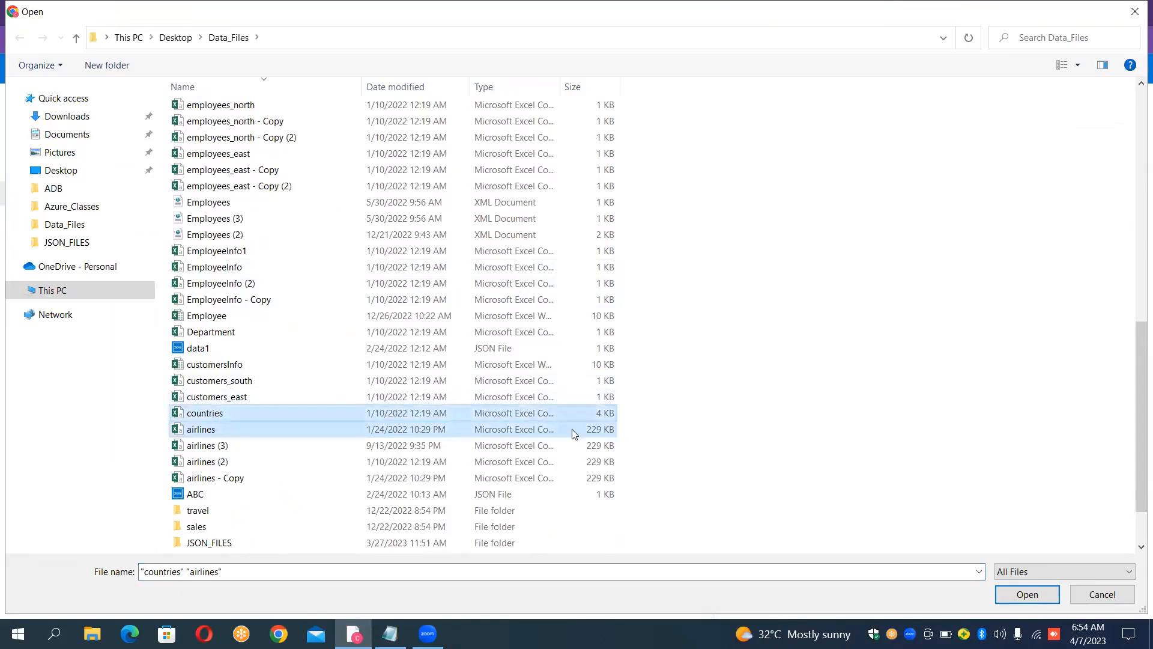
click(1027, 594)
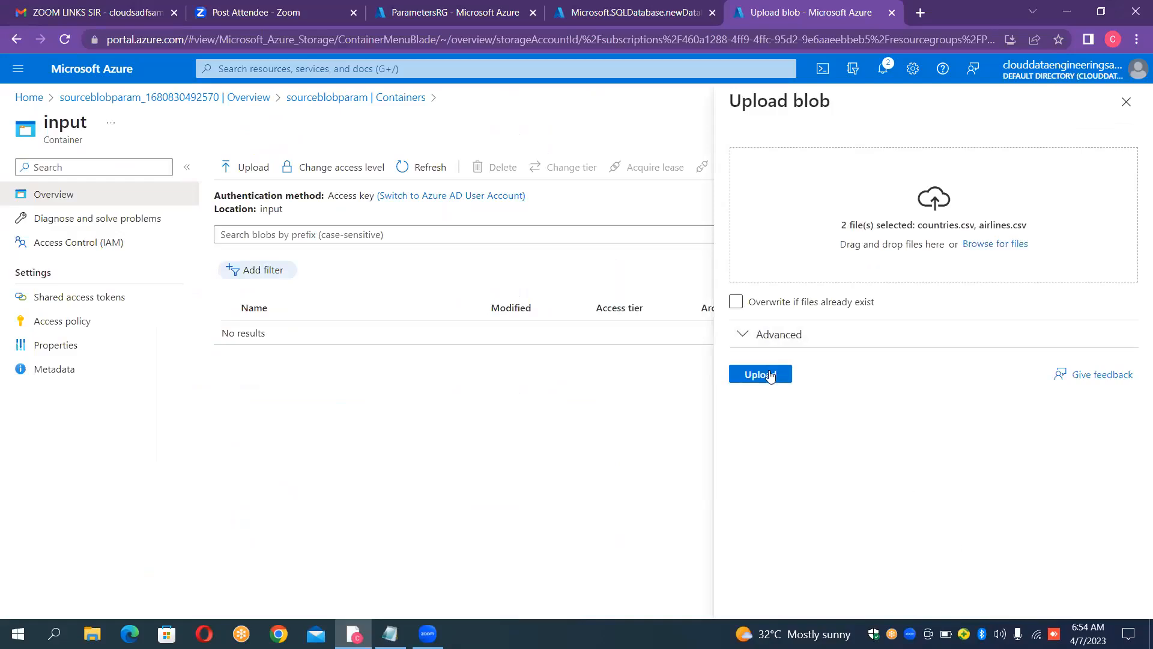
click(772, 377)
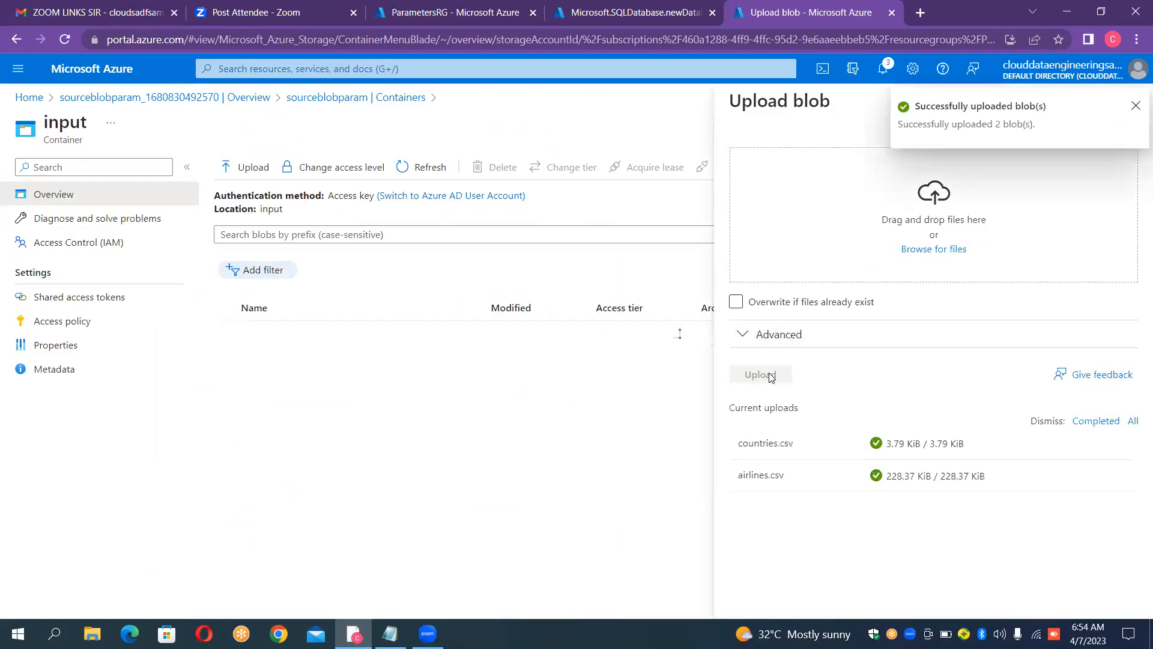
click(1136, 107)
click(1126, 120)
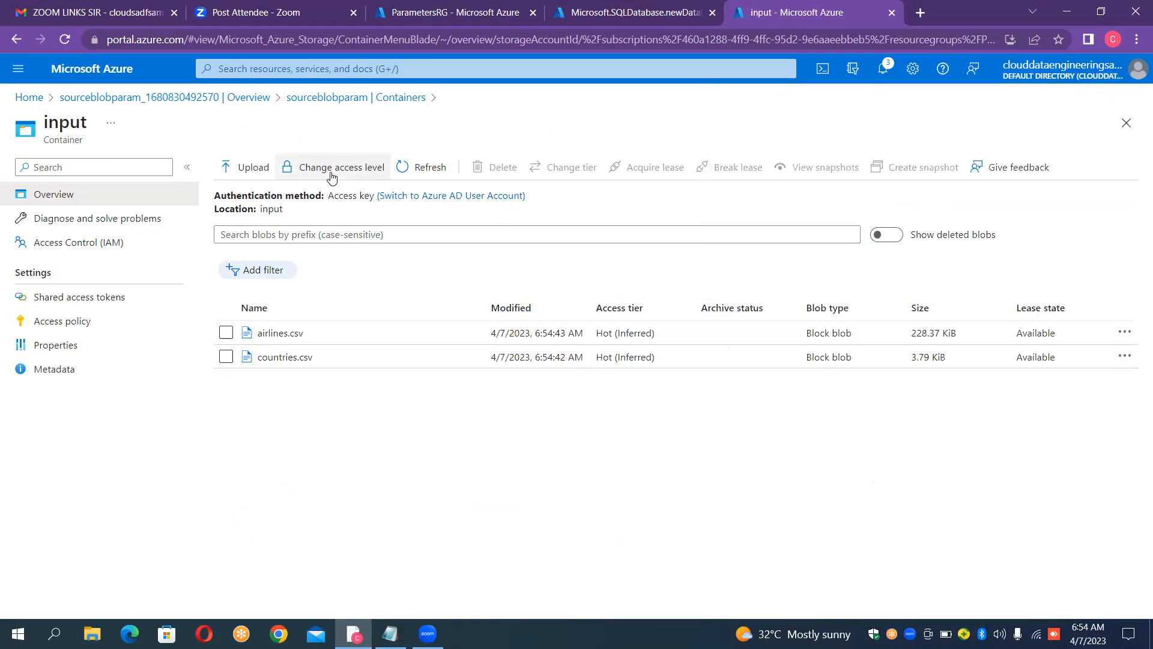
Step: Check the progress of the SQL database deployment and return to the input container
click(456, 12)
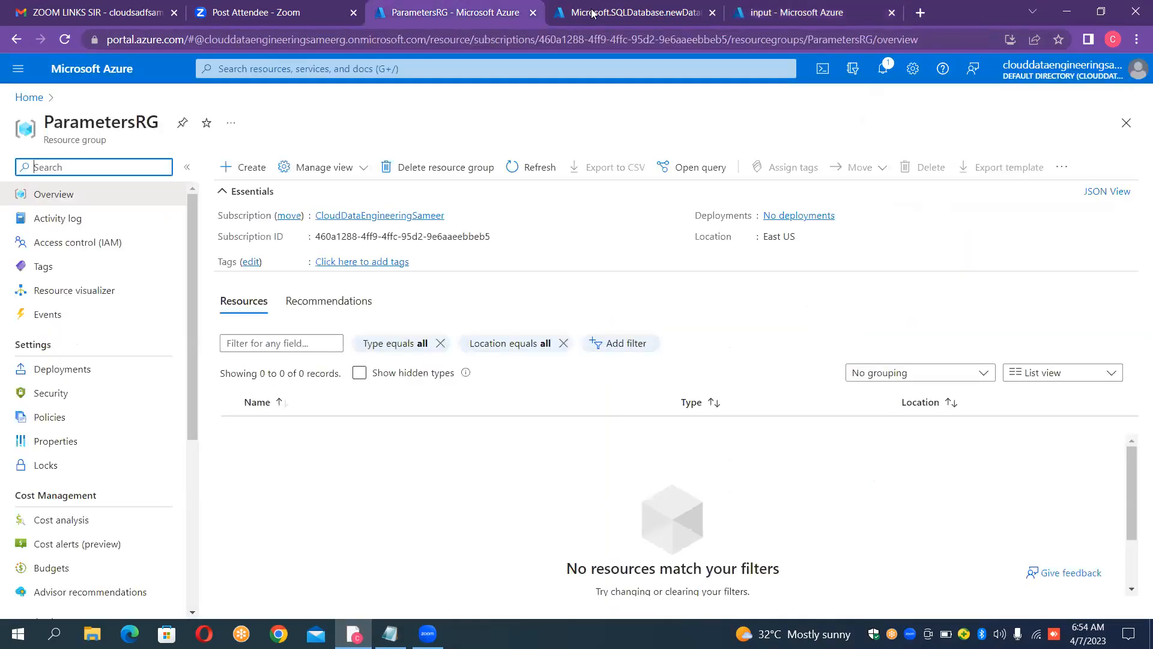
click(590, 12)
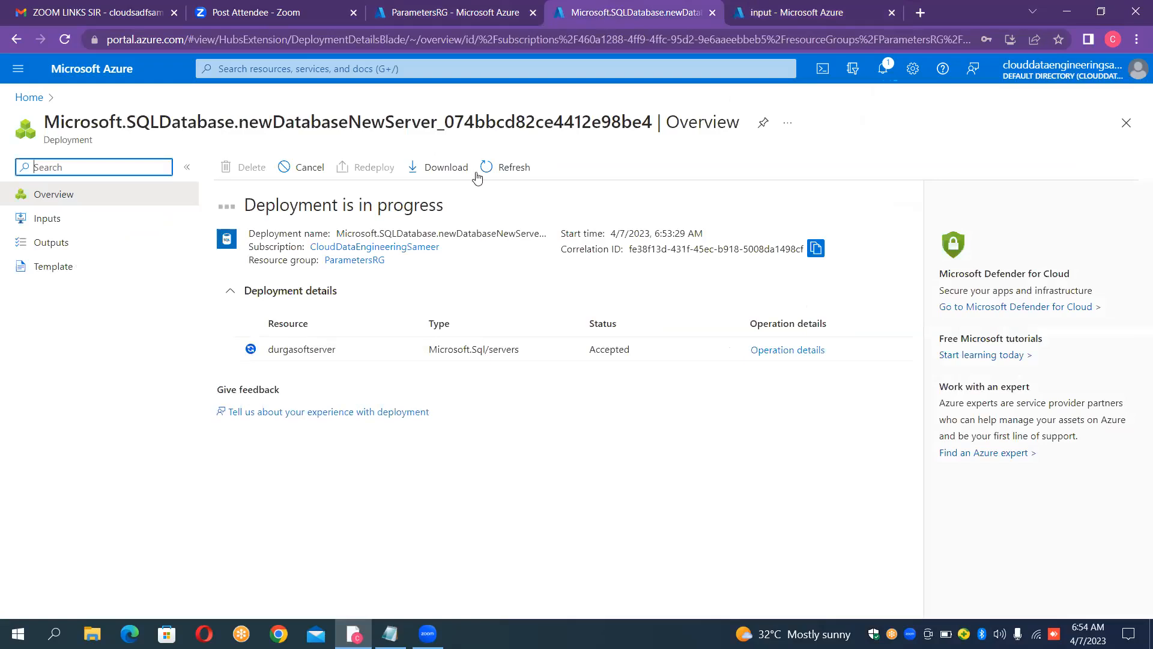
click(496, 170)
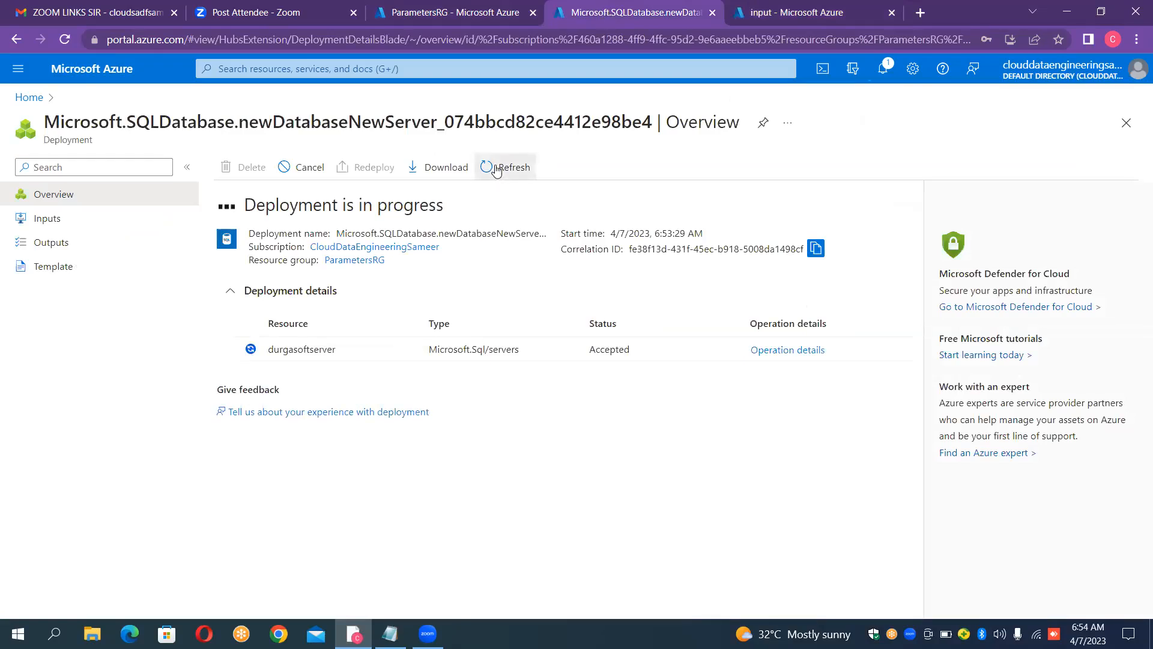
click(835, 14)
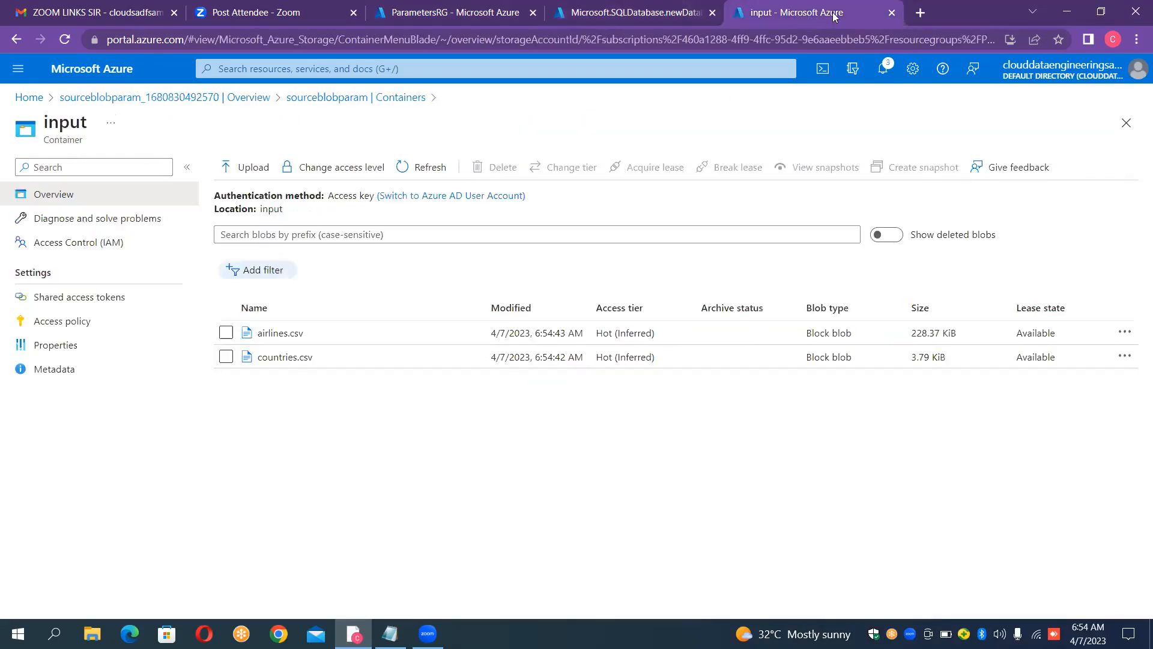
Step: Open the Azure portal home in a new browser tab and start a new data factory in the ParametersRG resource group
click(921, 14)
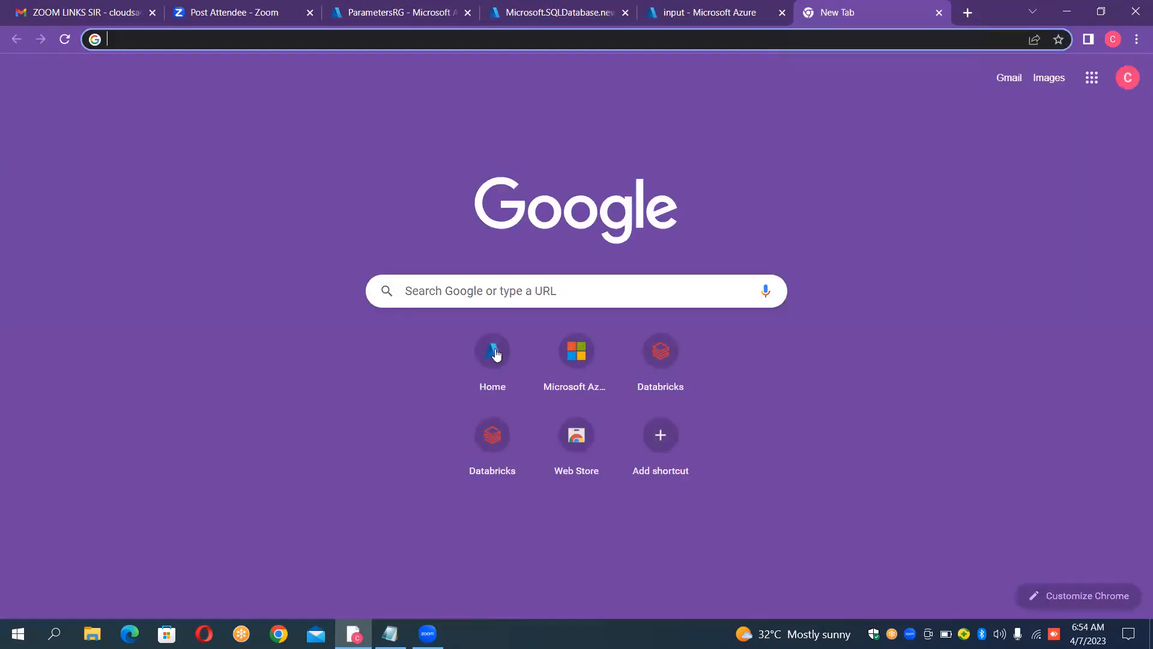
click(494, 351)
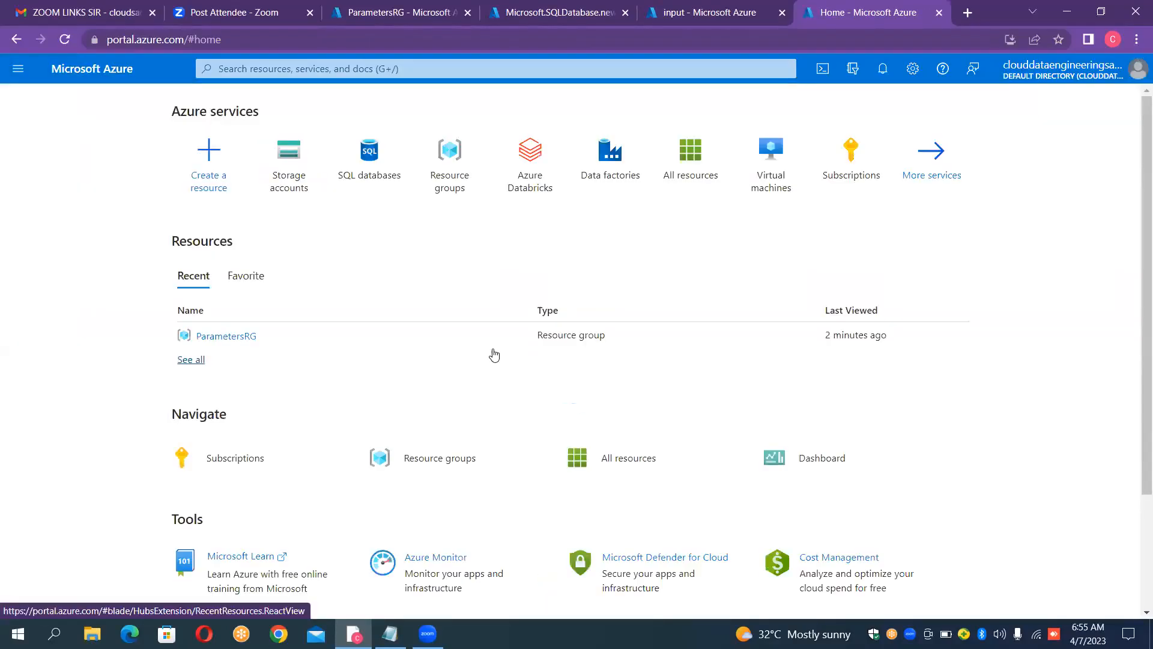
click(601, 157)
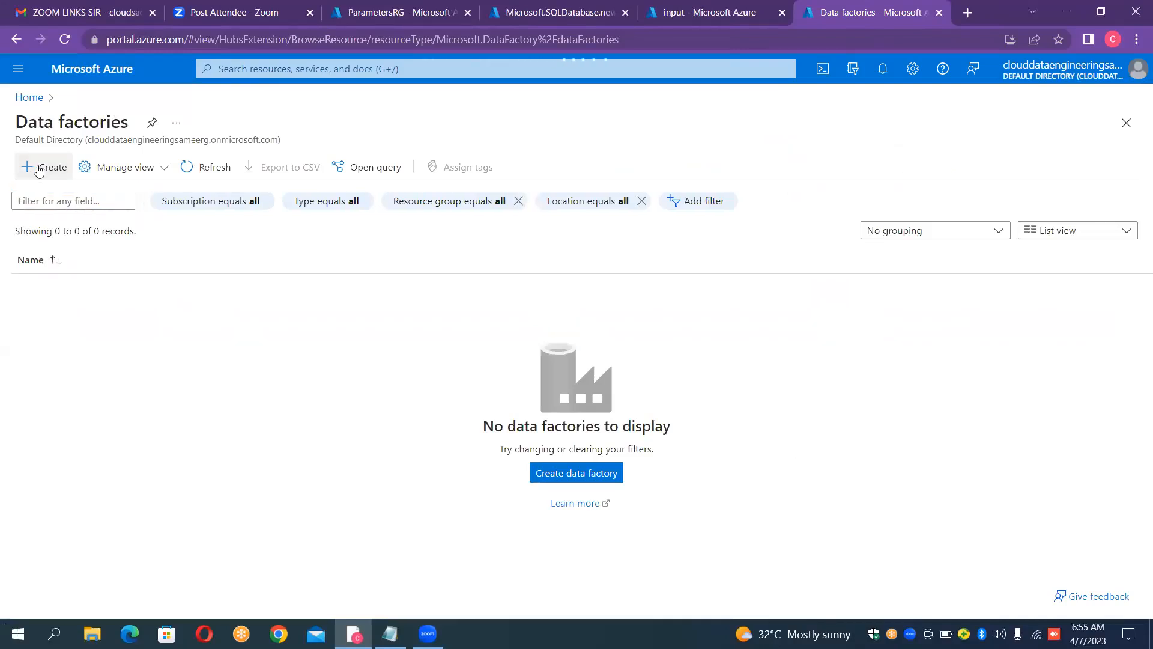
click(38, 170)
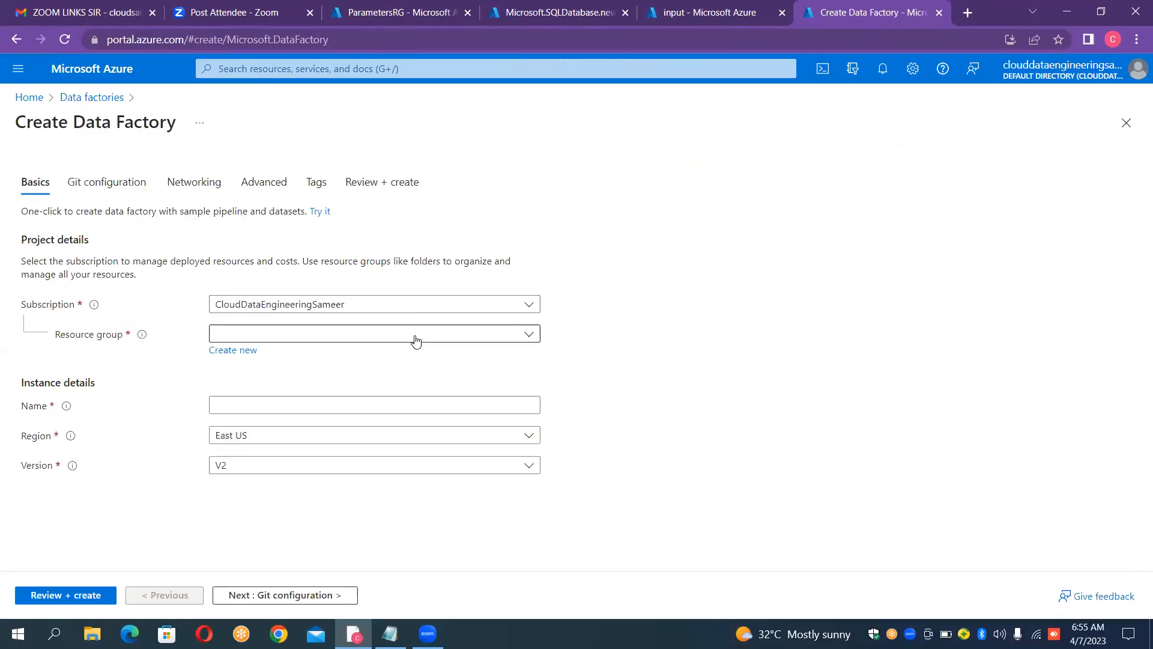
click(416, 341)
click(259, 419)
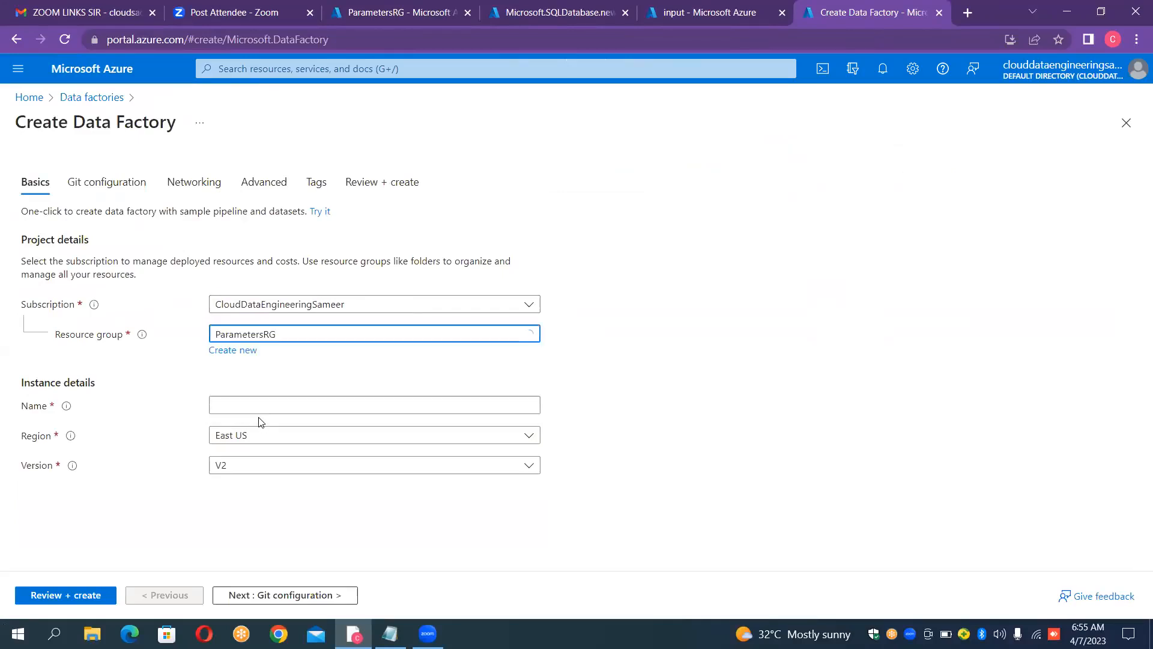
Step: Name the data factory InstanceParametersLSDSPL
click(274, 398)
text(Instance)
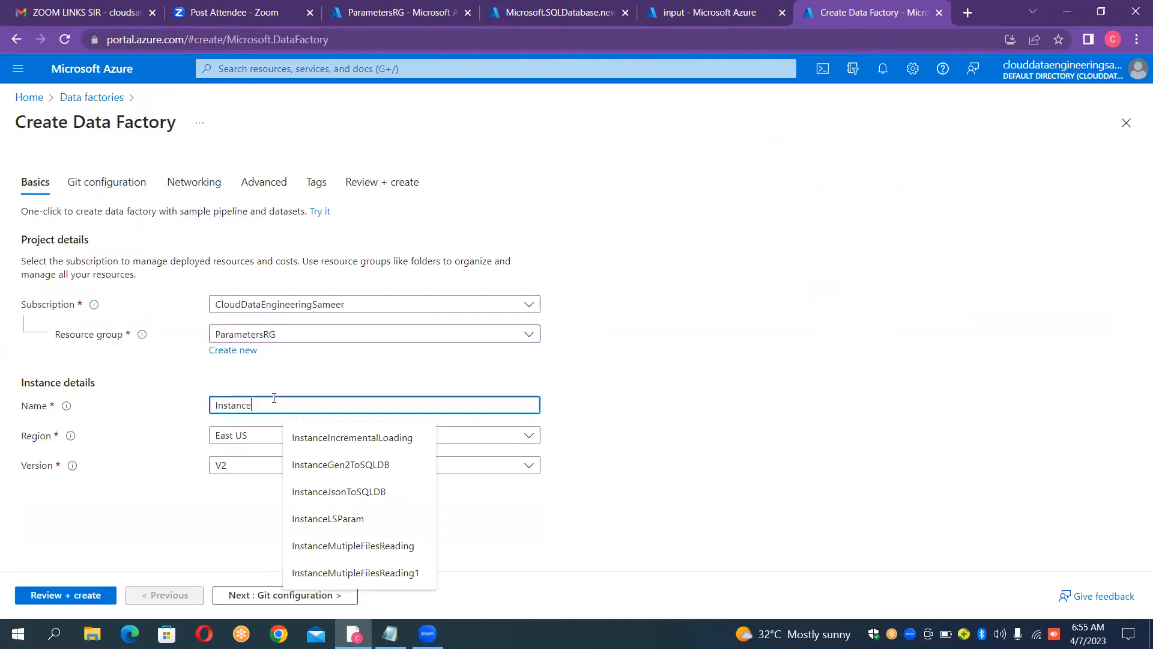
text(Parameters)
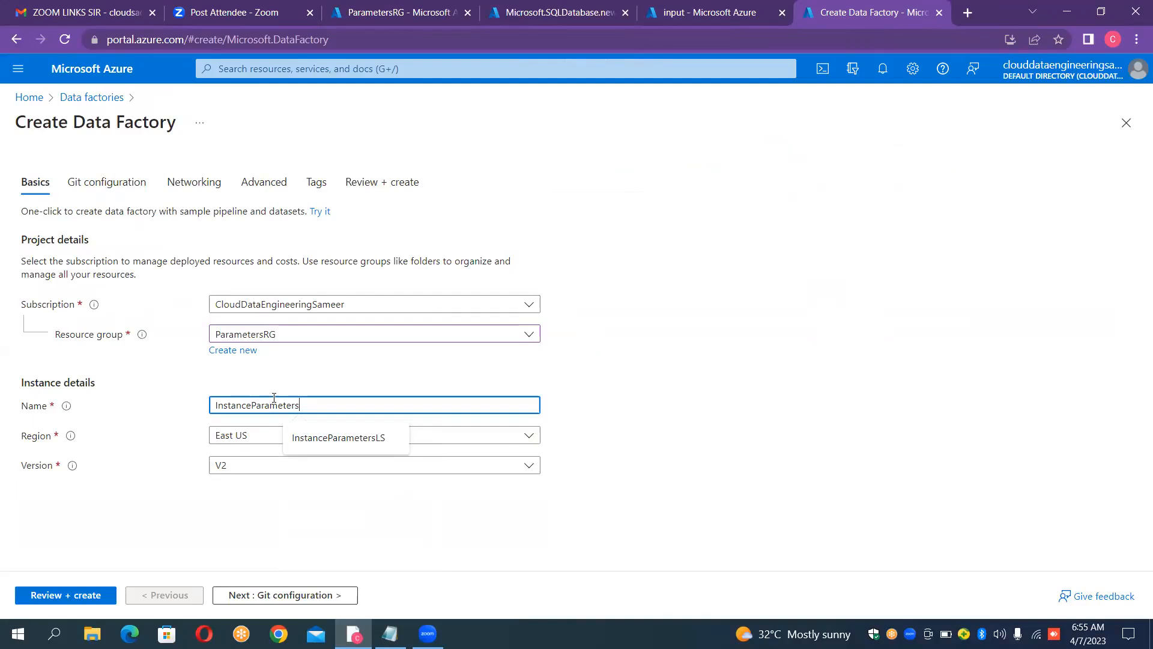
text(LSDSPL)
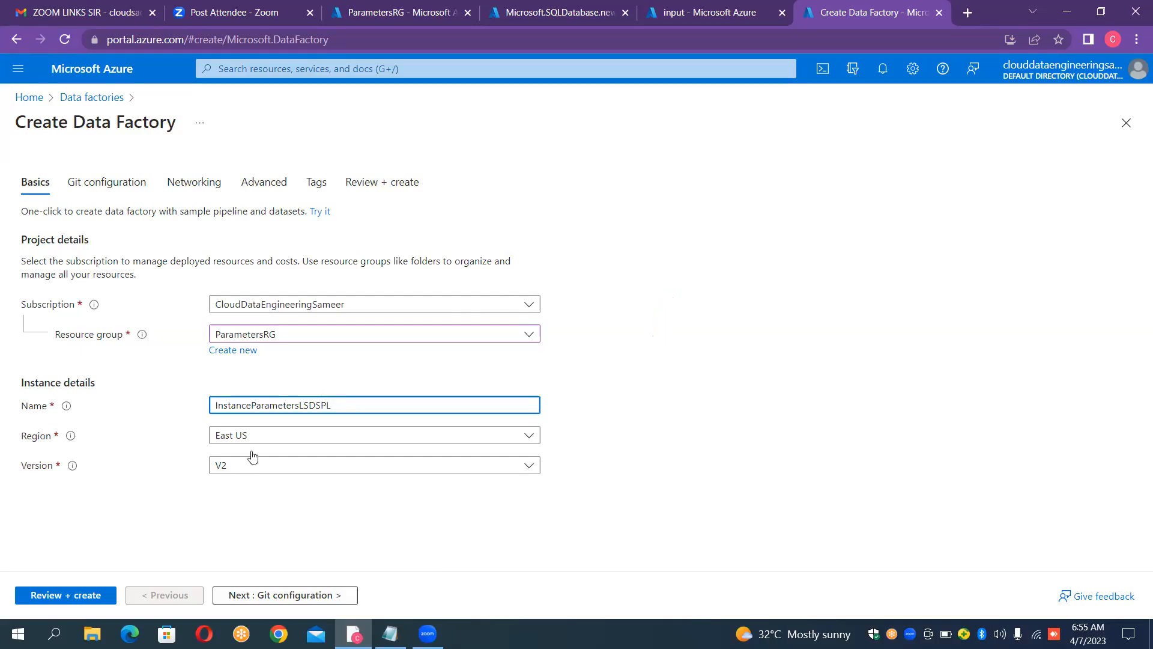
Step: Validate the data factory settings, keeping region East US and version V2, and create the factory
click(90, 596)
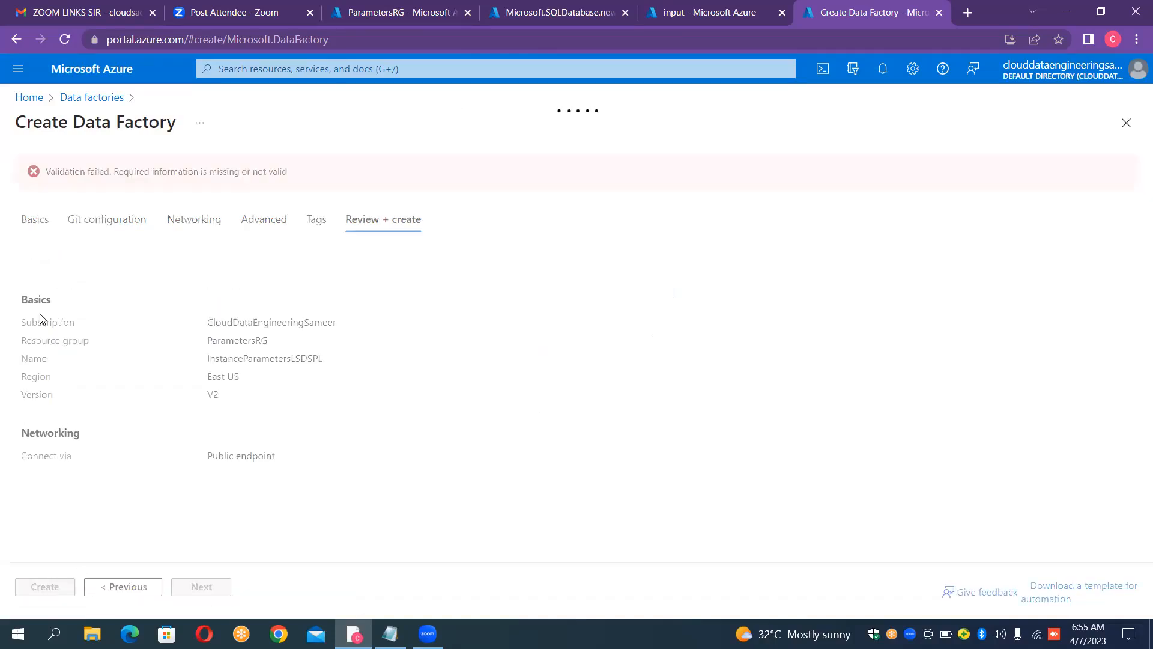
click(33, 223)
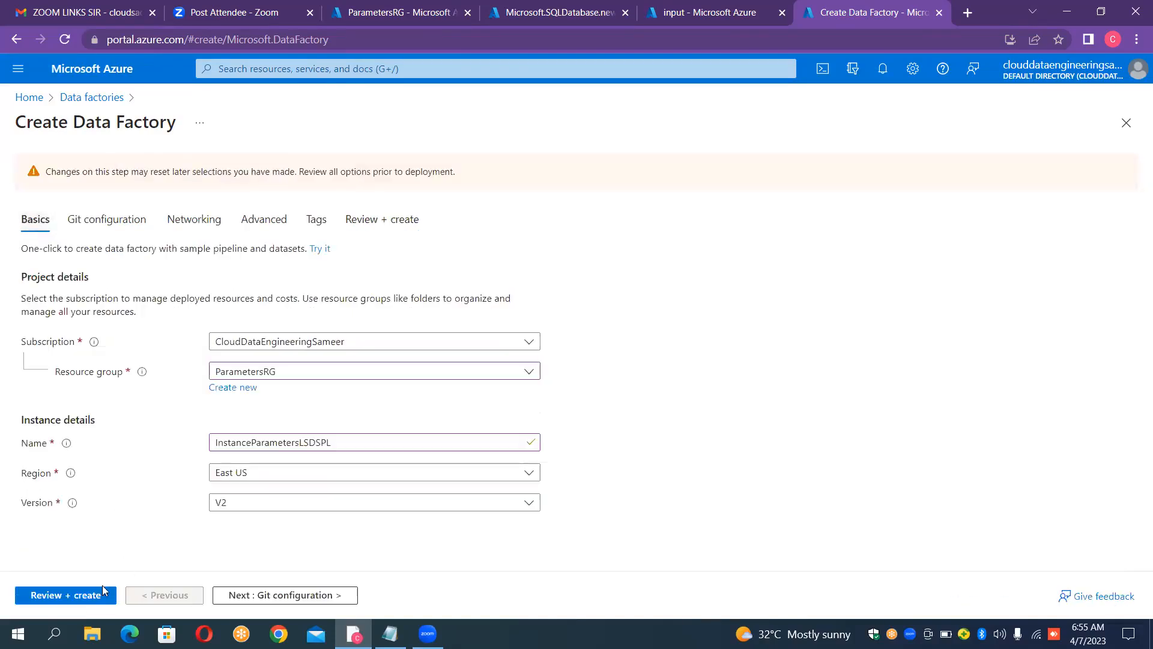
click(84, 597)
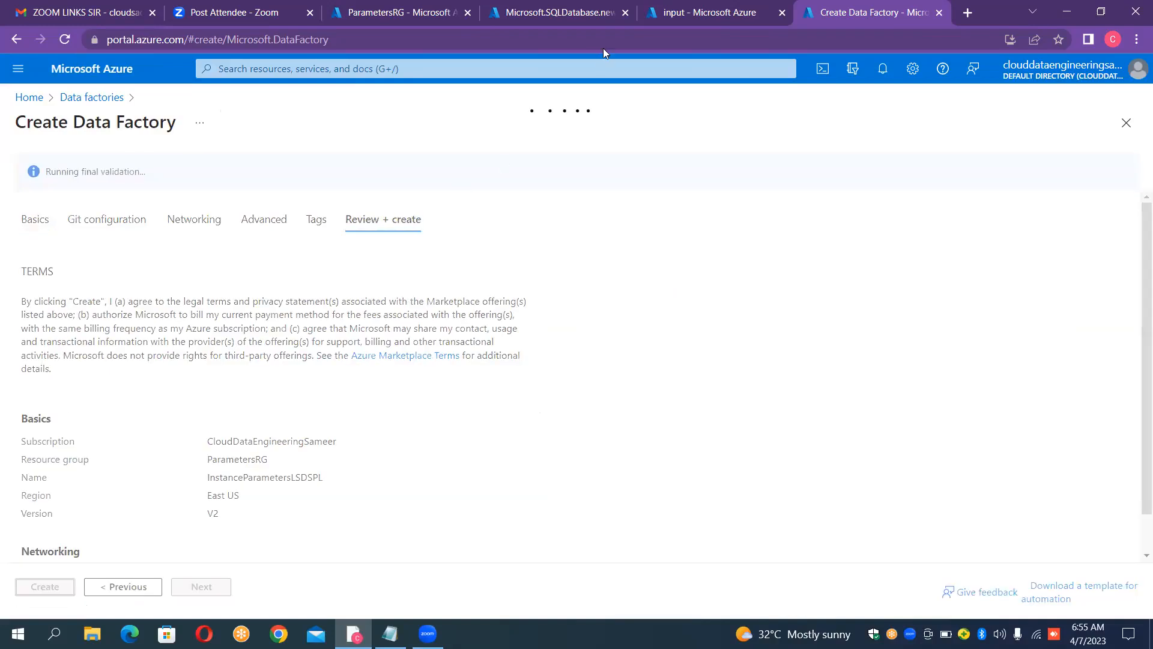
click(727, 15)
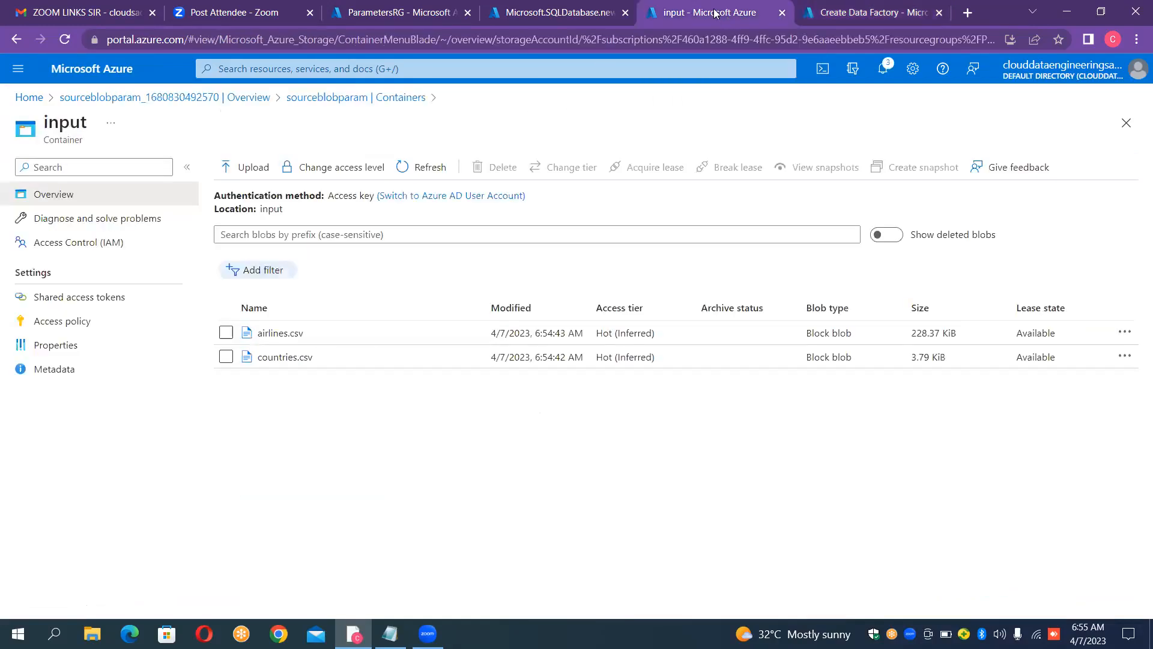
click(555, 18)
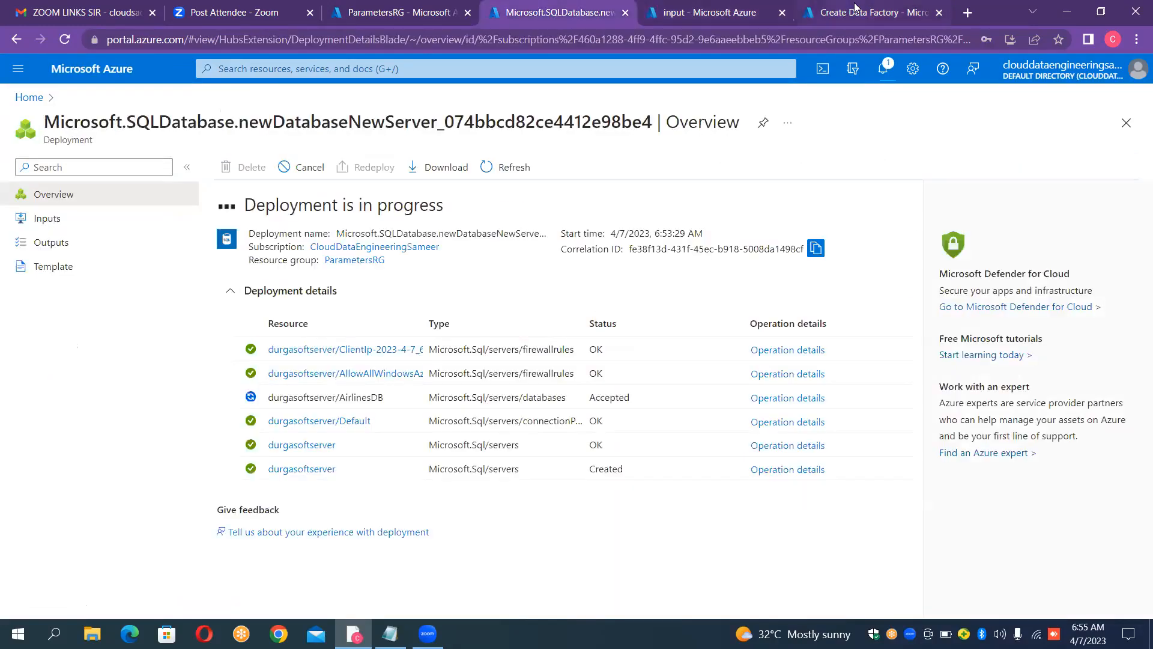
click(859, 12)
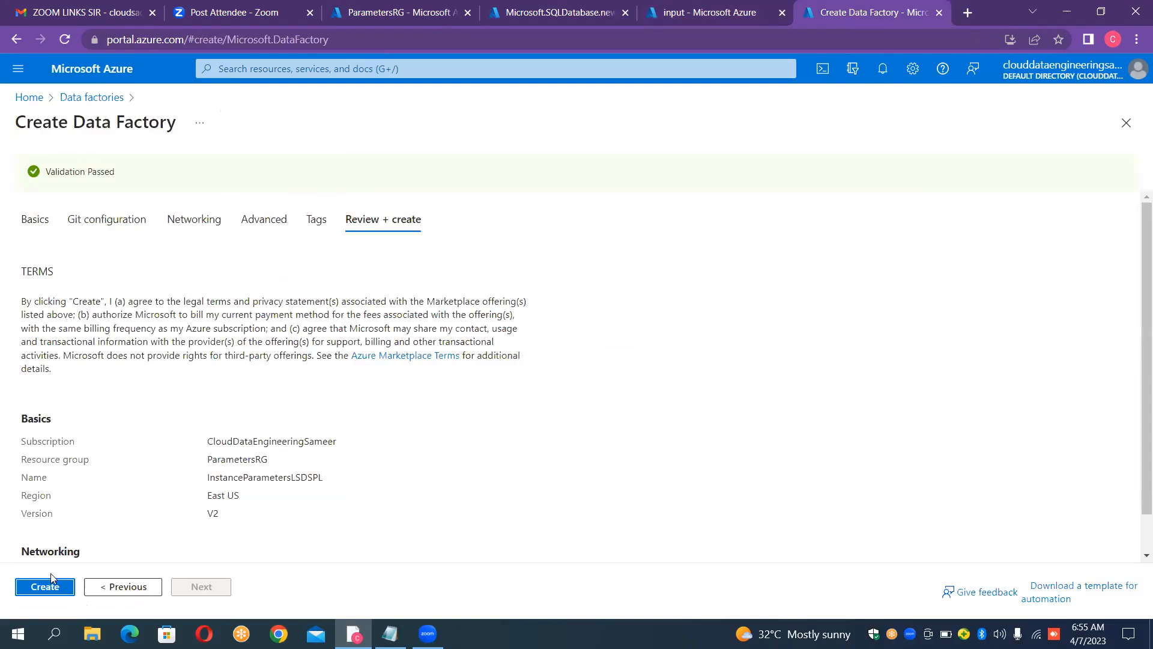
click(44, 592)
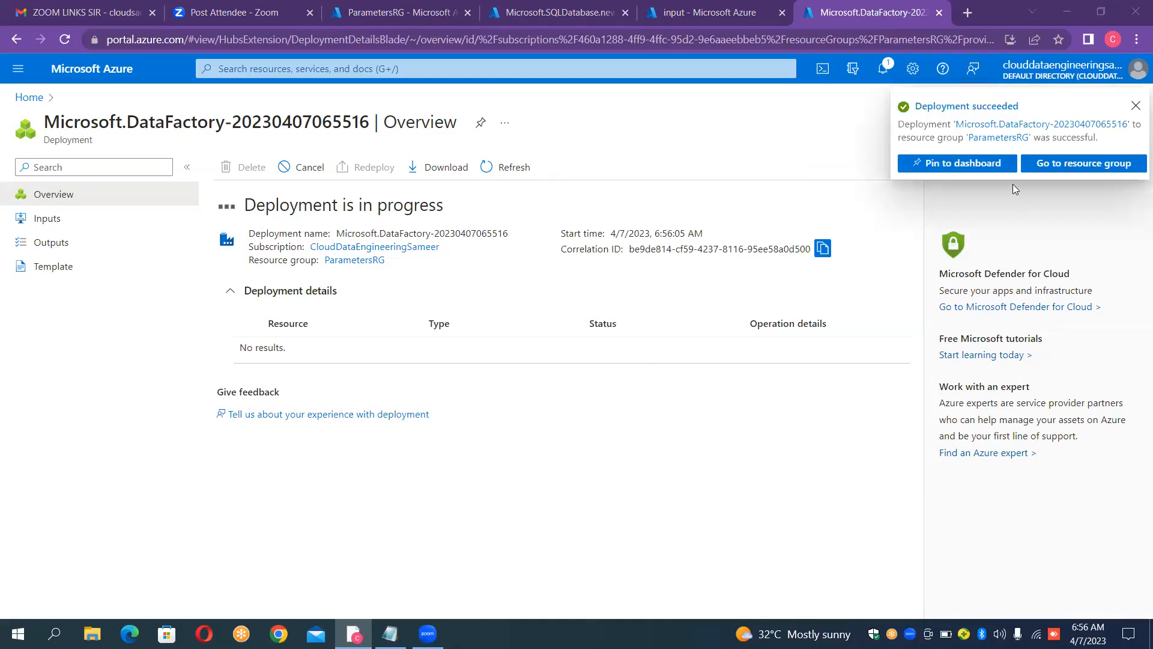
Step: Launch Azure Data Factory Studio for the deployed InstanceParametersLSDSPL factory and open its linked services management page
click(339, 348)
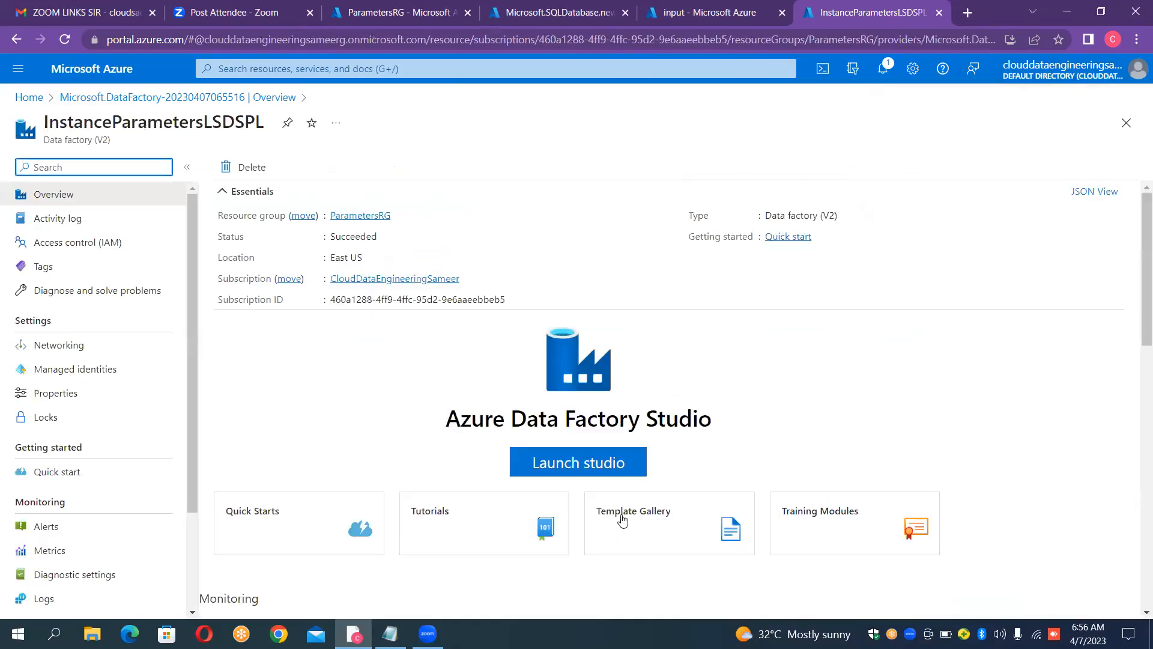
click(629, 472)
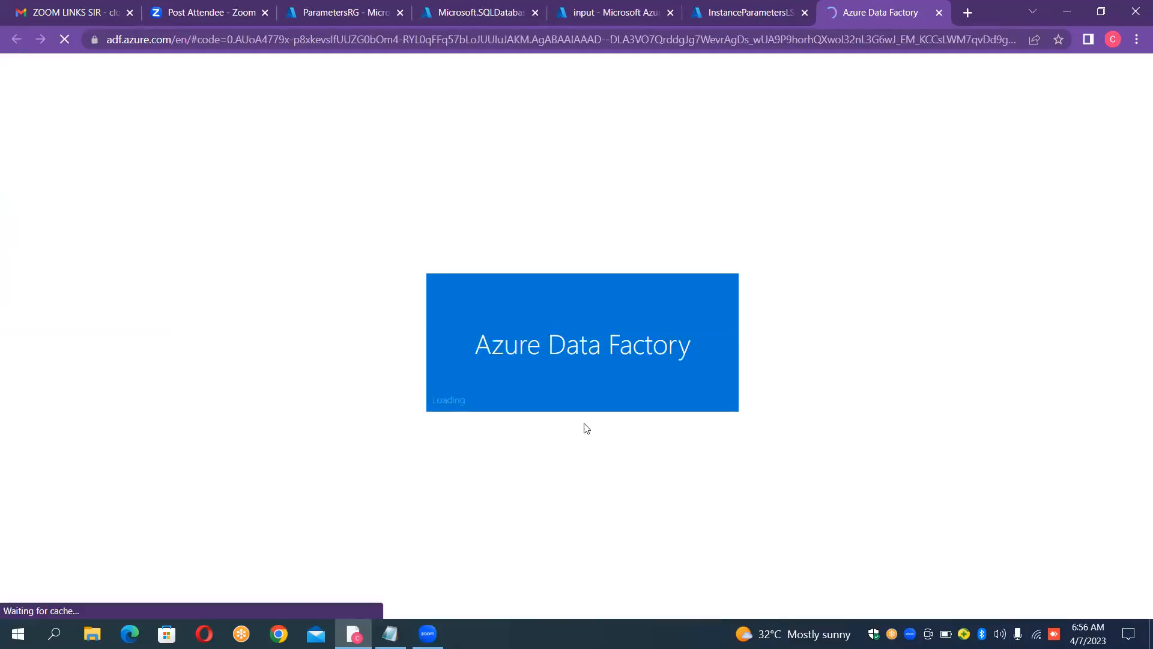
click(586, 16)
click(463, 7)
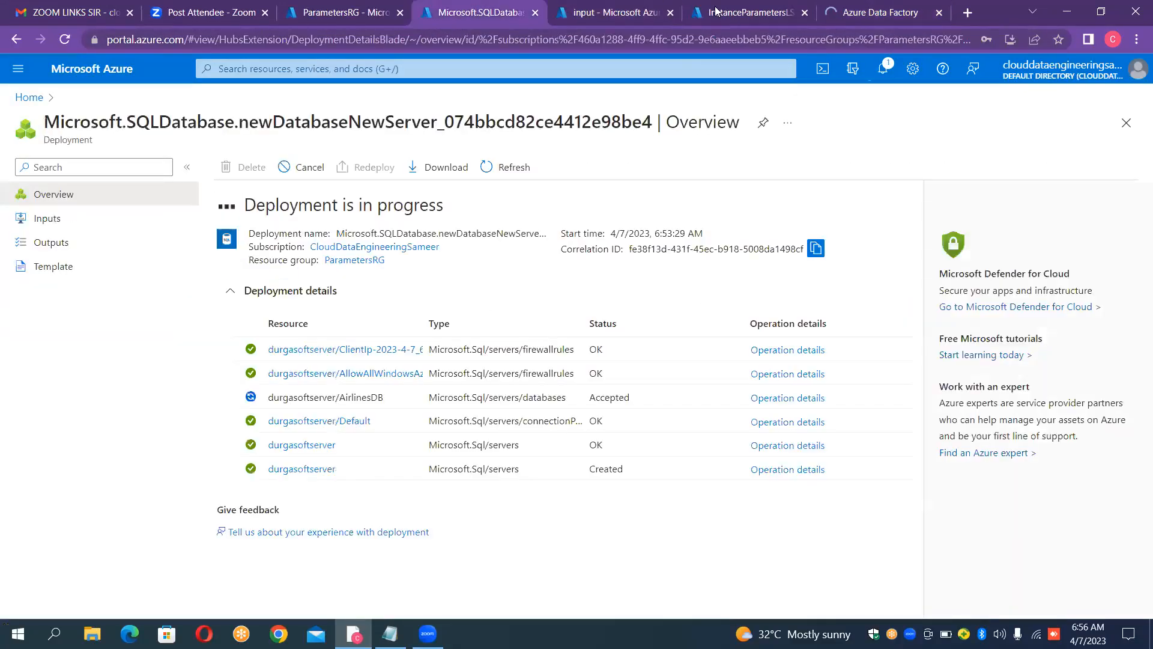
click(617, 14)
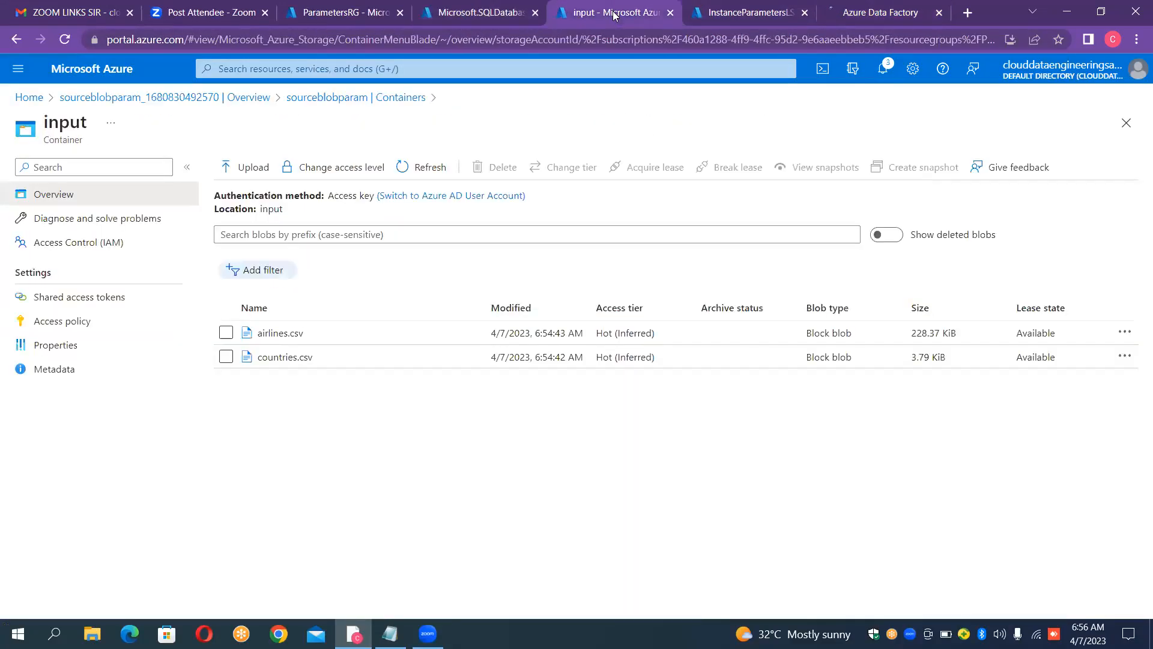
click(764, 15)
click(899, 13)
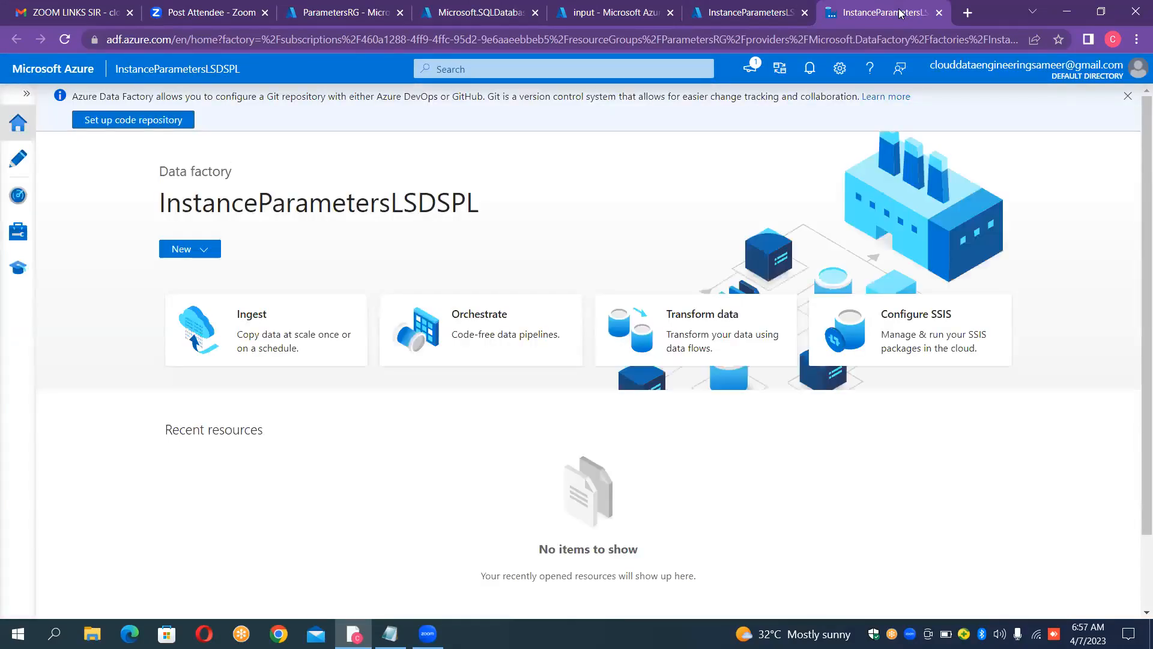
click(26, 96)
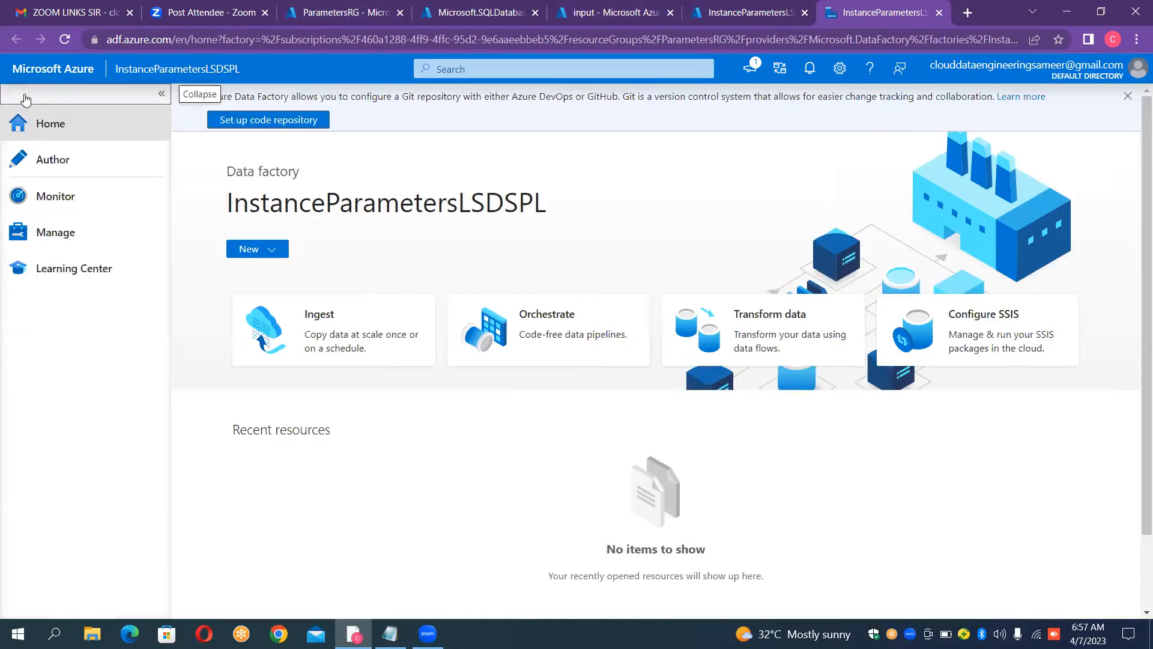
click(58, 234)
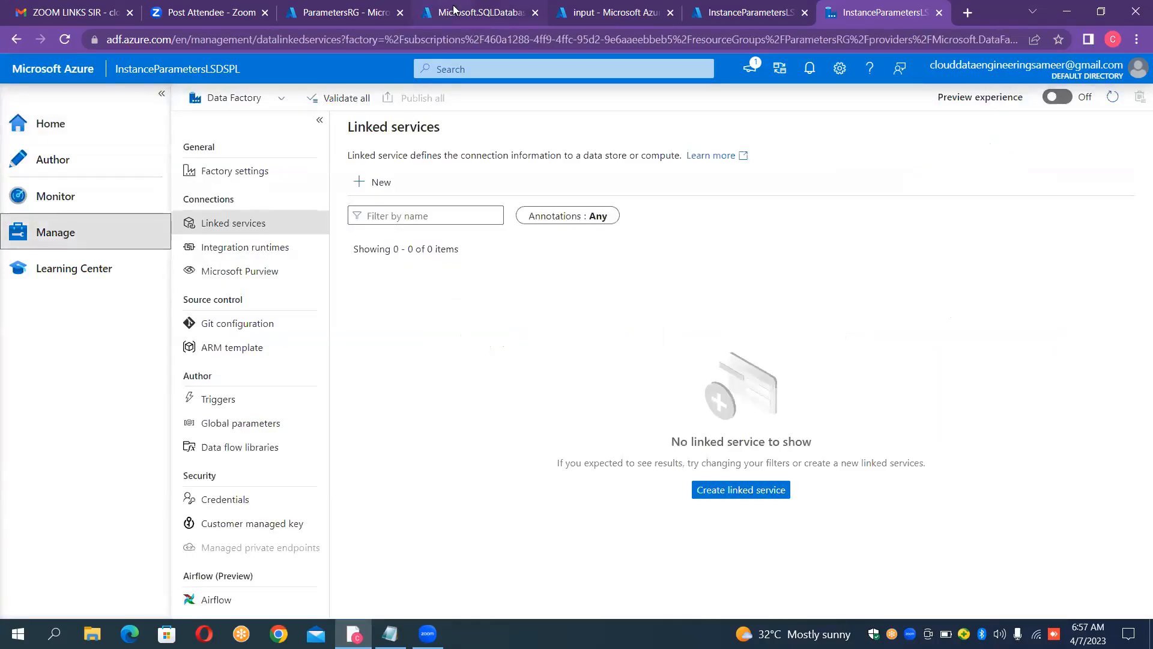
Step: Open the overview of the deployed AirlinesDB database, copy its server name and open the durgasoftserver server page
click(474, 12)
click(313, 351)
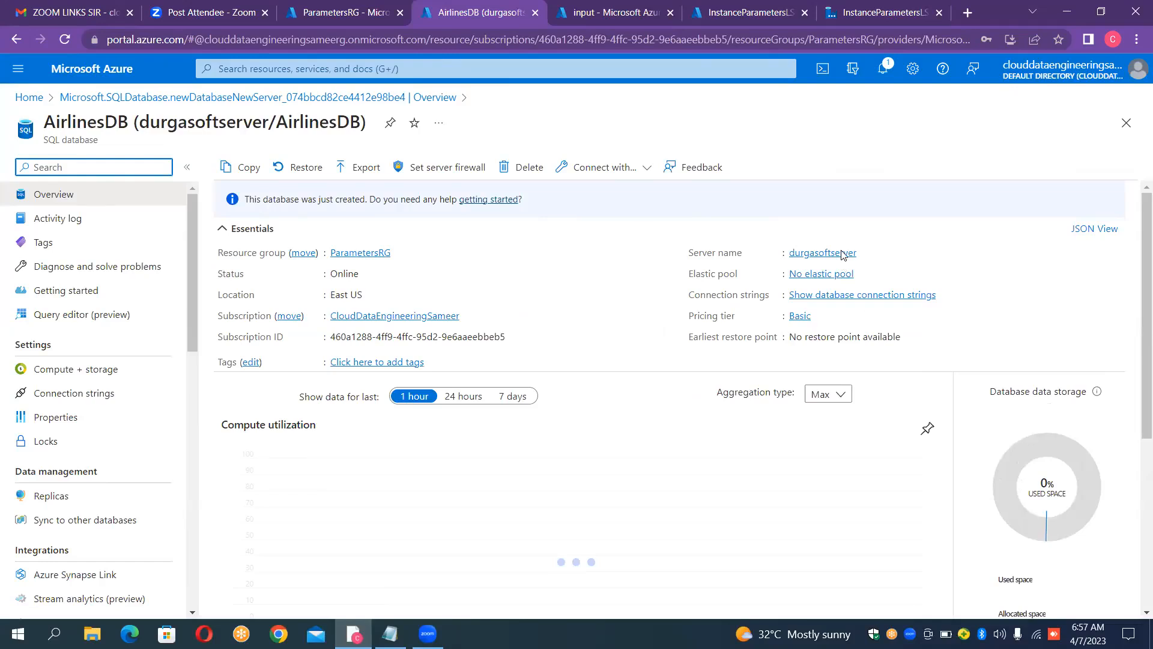
click(50, 198)
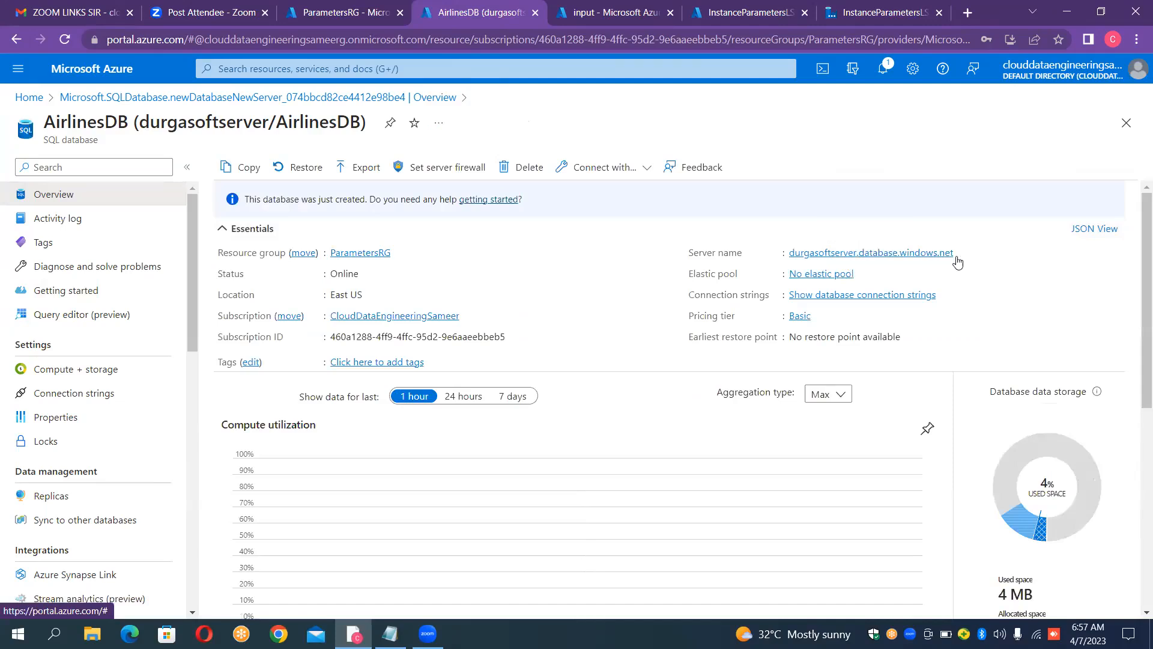
click(962, 255)
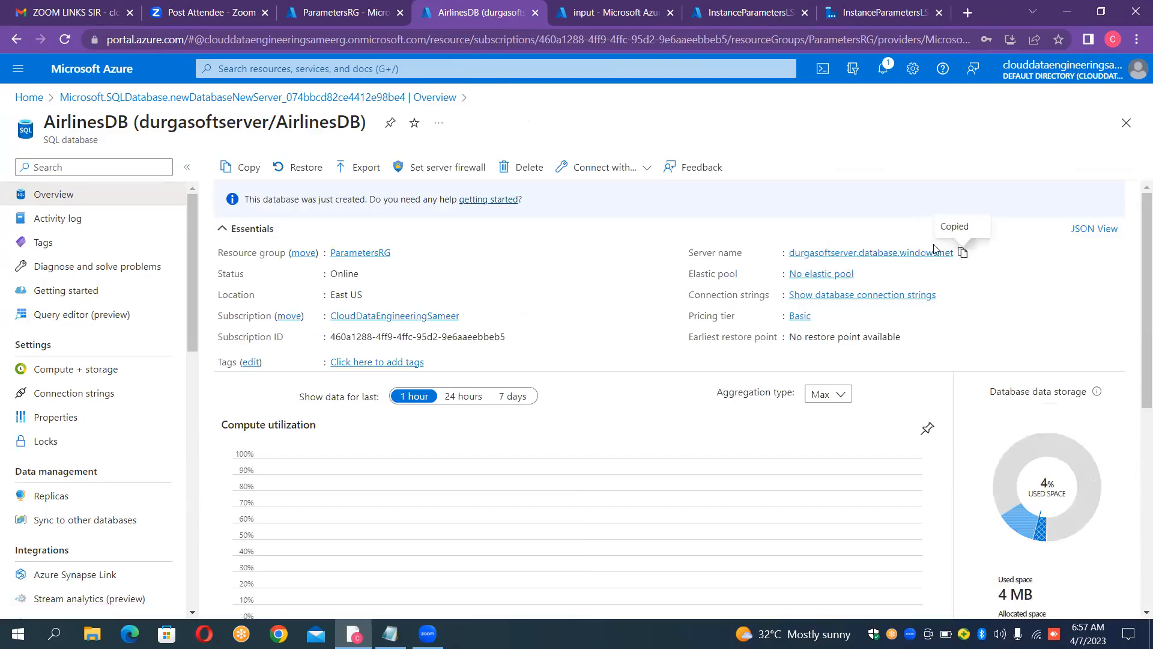
click(905, 254)
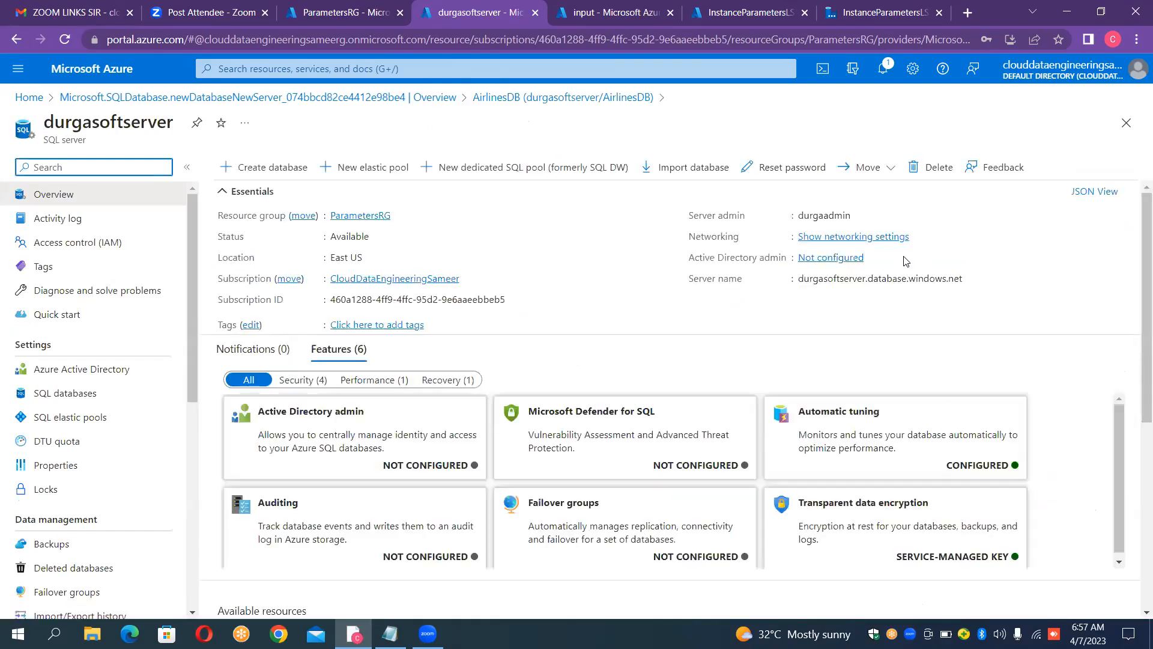
Step: Start a new SQL database on durgasoftserver and name it CountriesDB
click(292, 170)
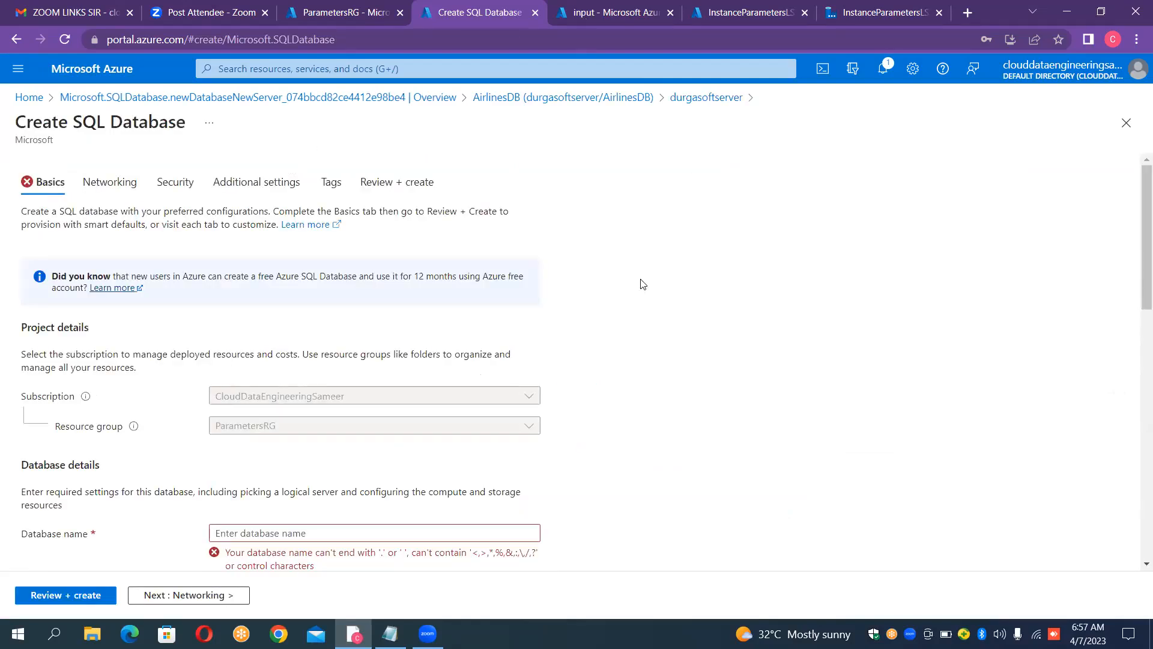
scroll(637, 329, down, 4)
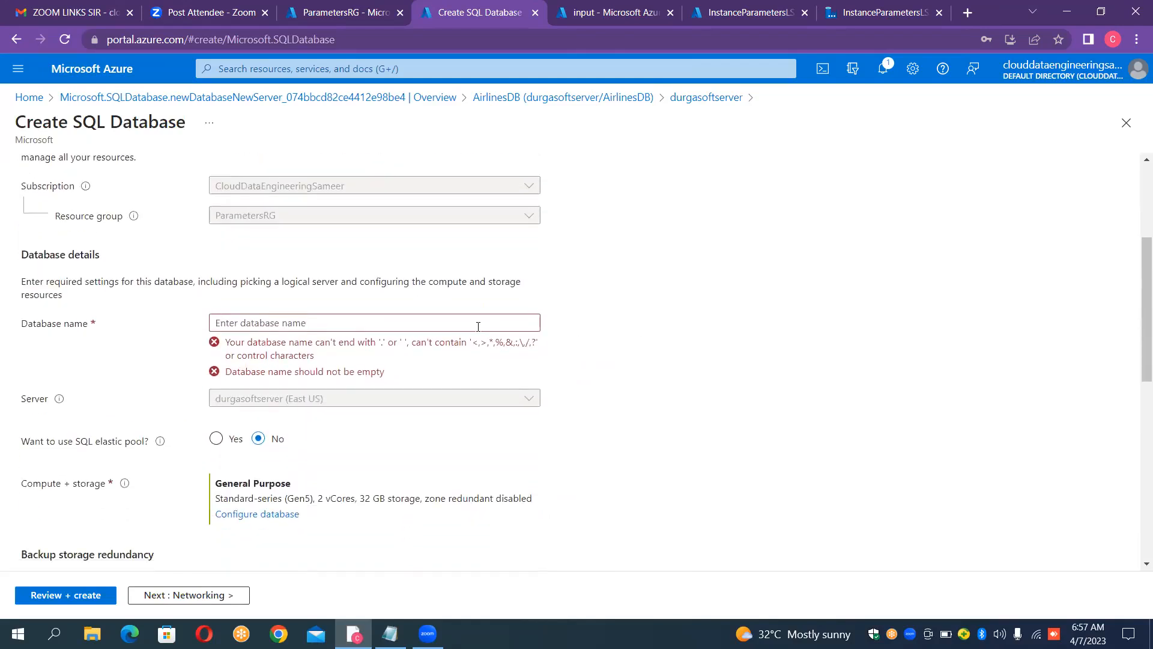
click(441, 324)
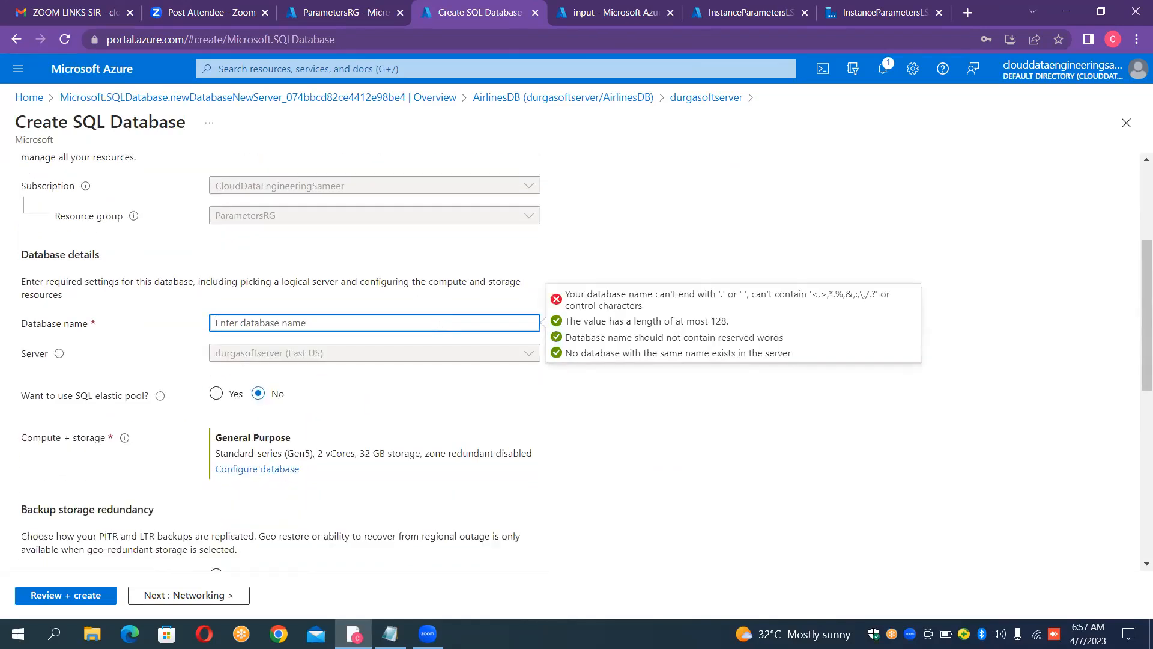
text(CountriesDB)
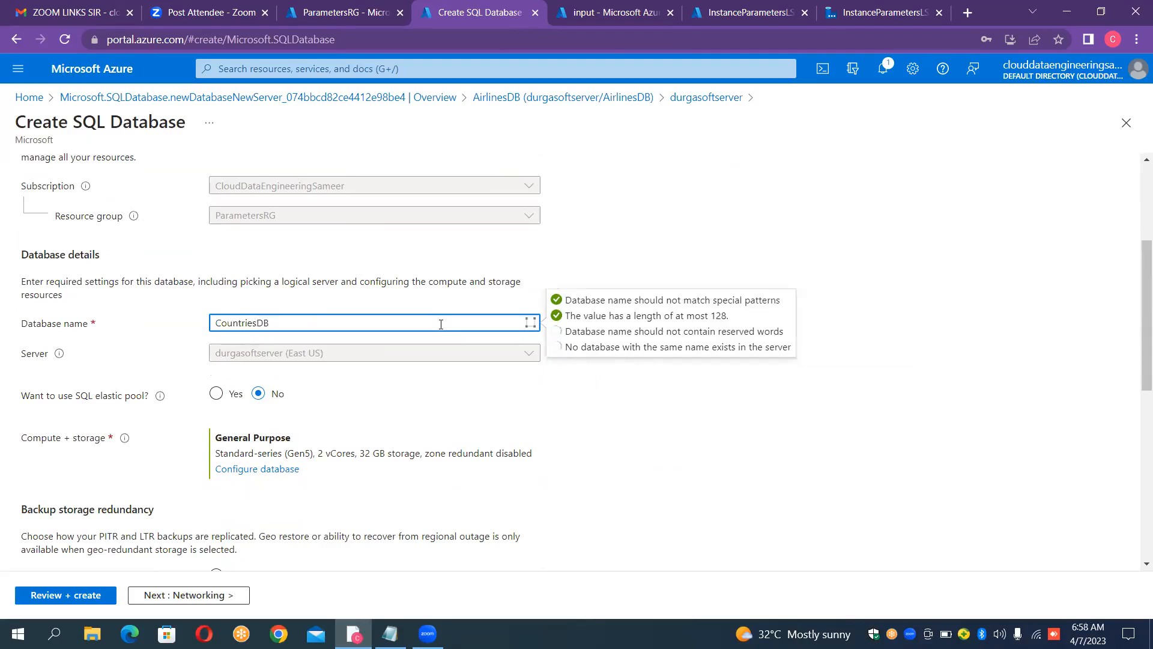
Step: Configure CountriesDB with the Basic service tier and a maximum data size of 0.1 GB
click(246, 477)
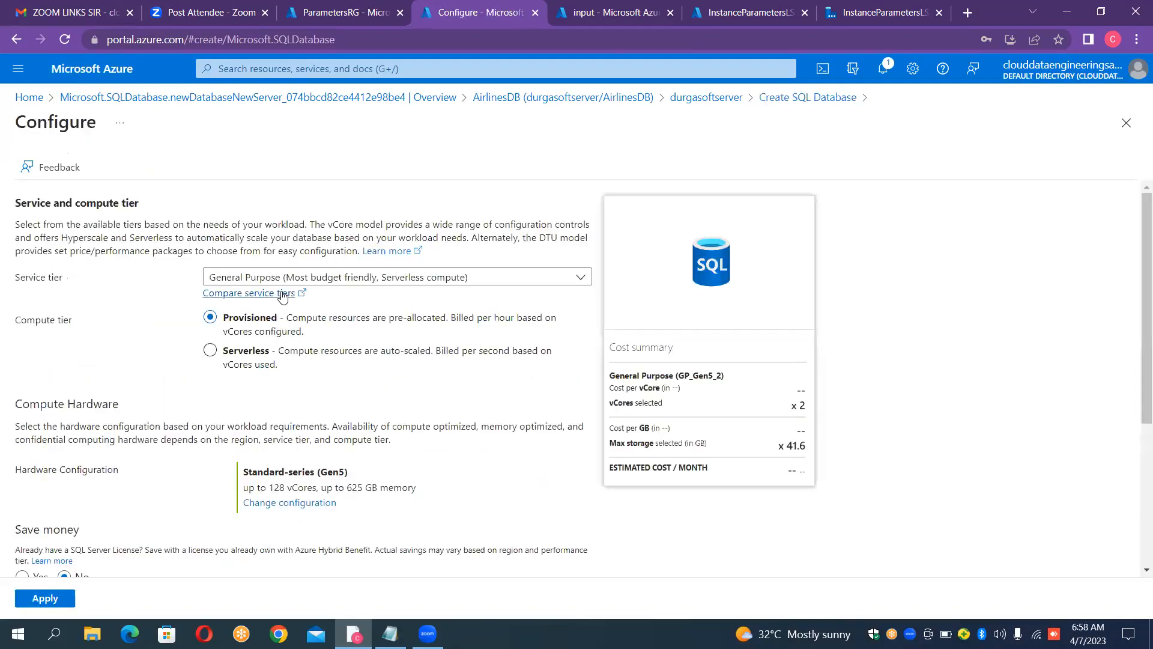
click(288, 278)
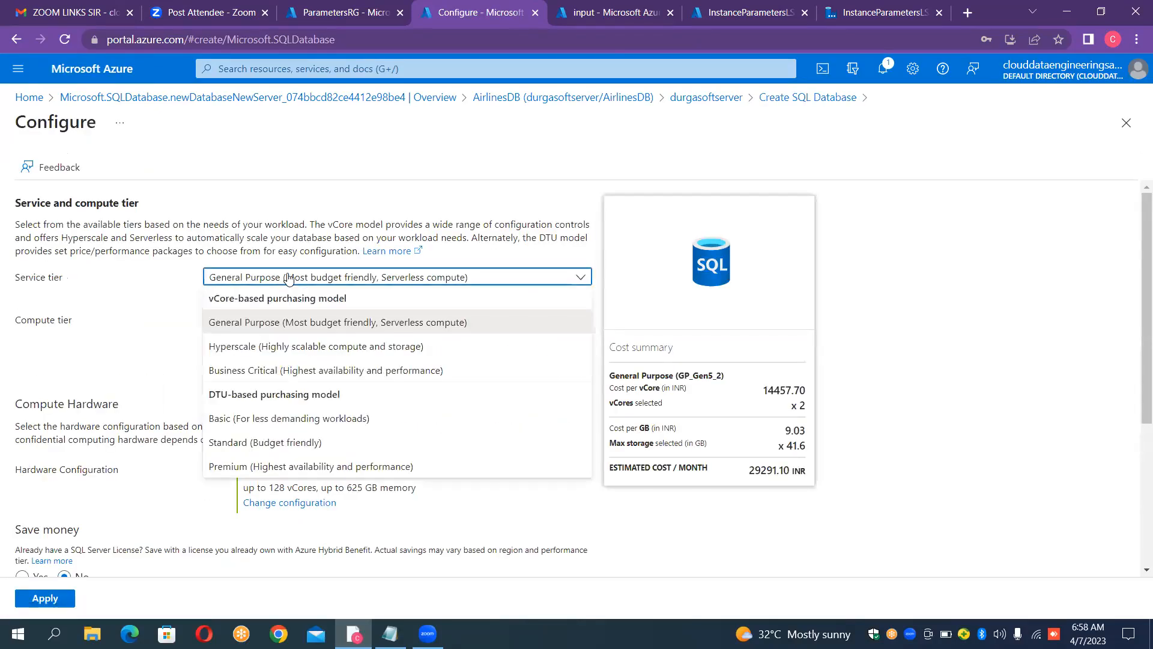
click(259, 417)
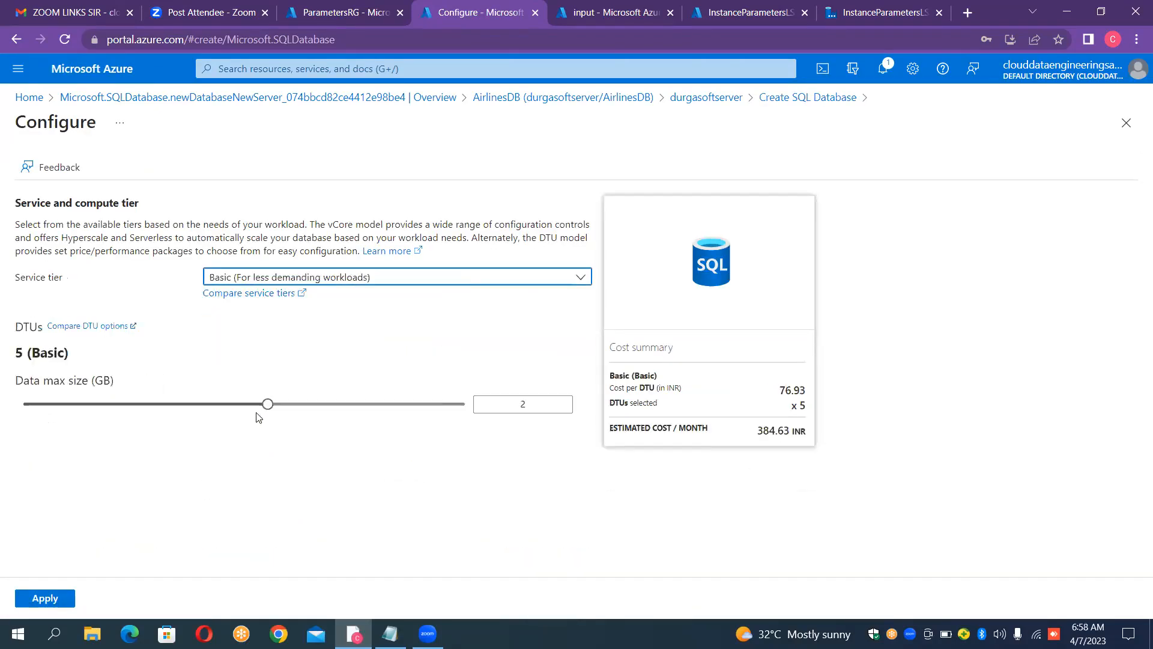
click(32, 411)
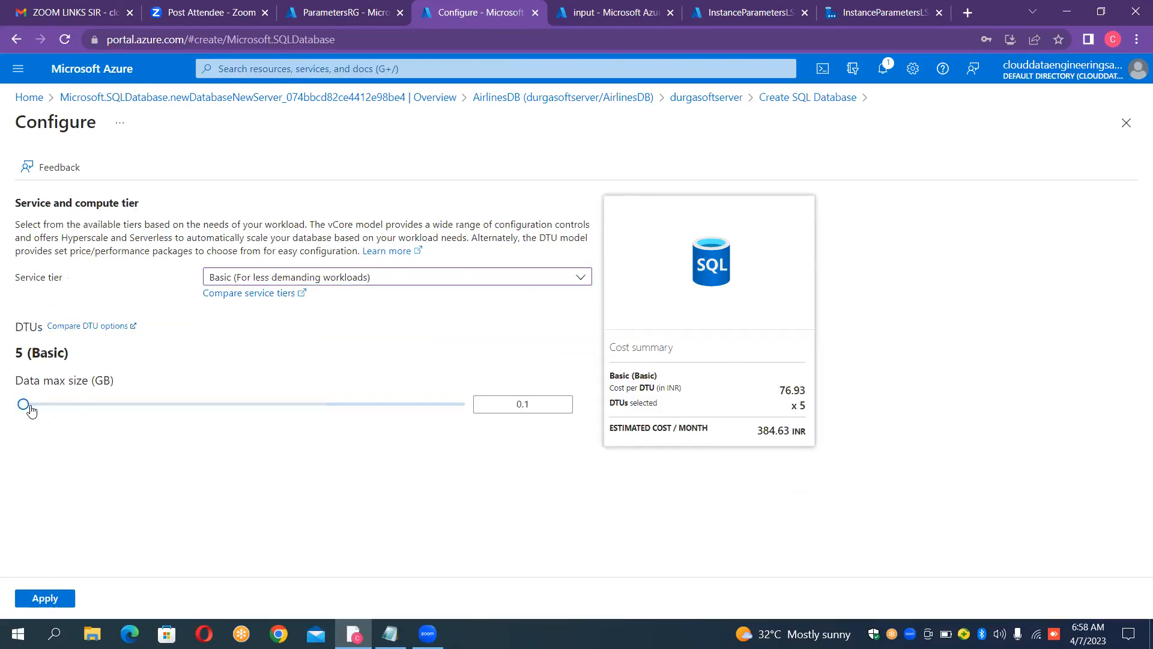
click(54, 599)
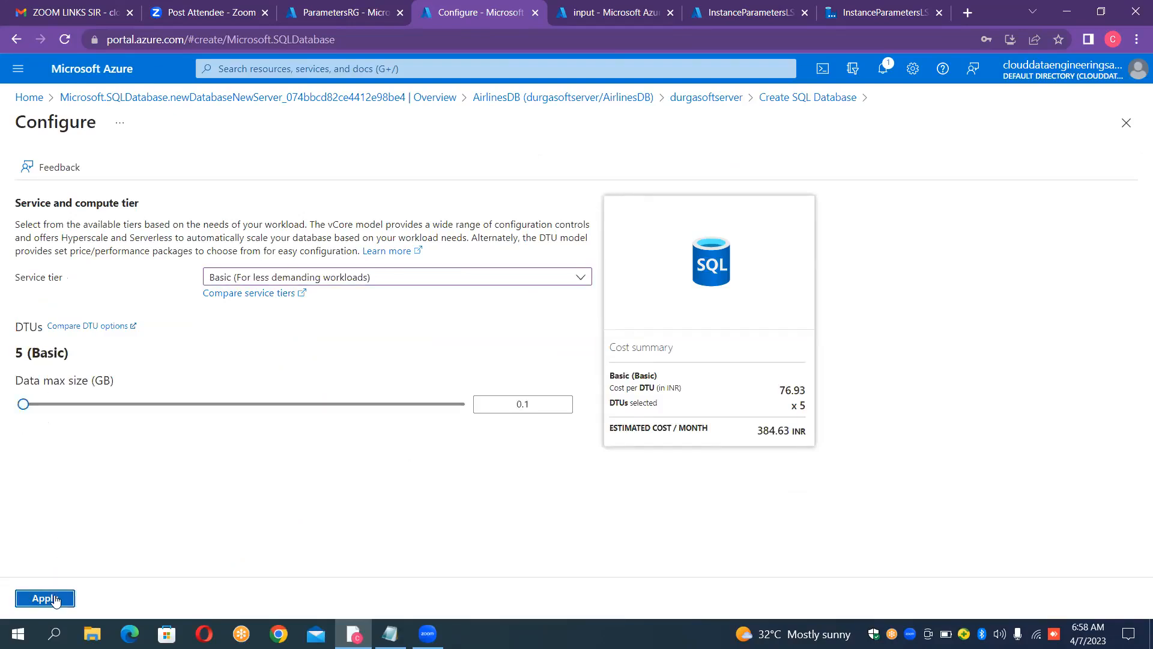
Step: Allow the current client IP address in the networking settings, then review and create the CountriesDB database
click(196, 596)
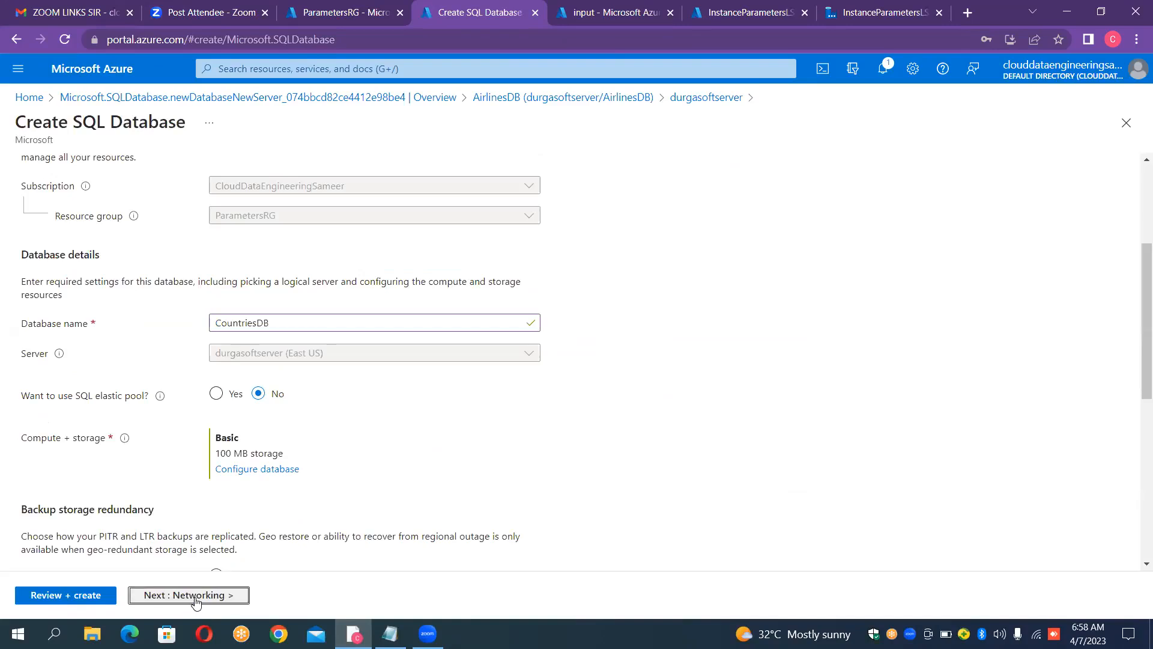
click(274, 377)
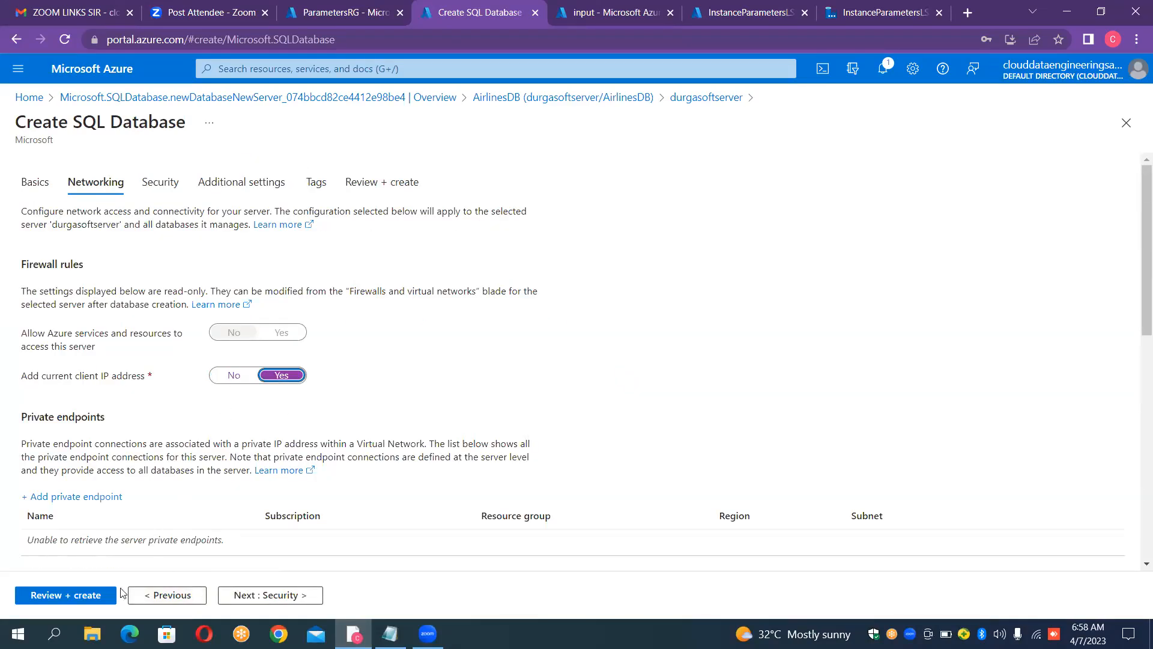
click(88, 594)
click(53, 596)
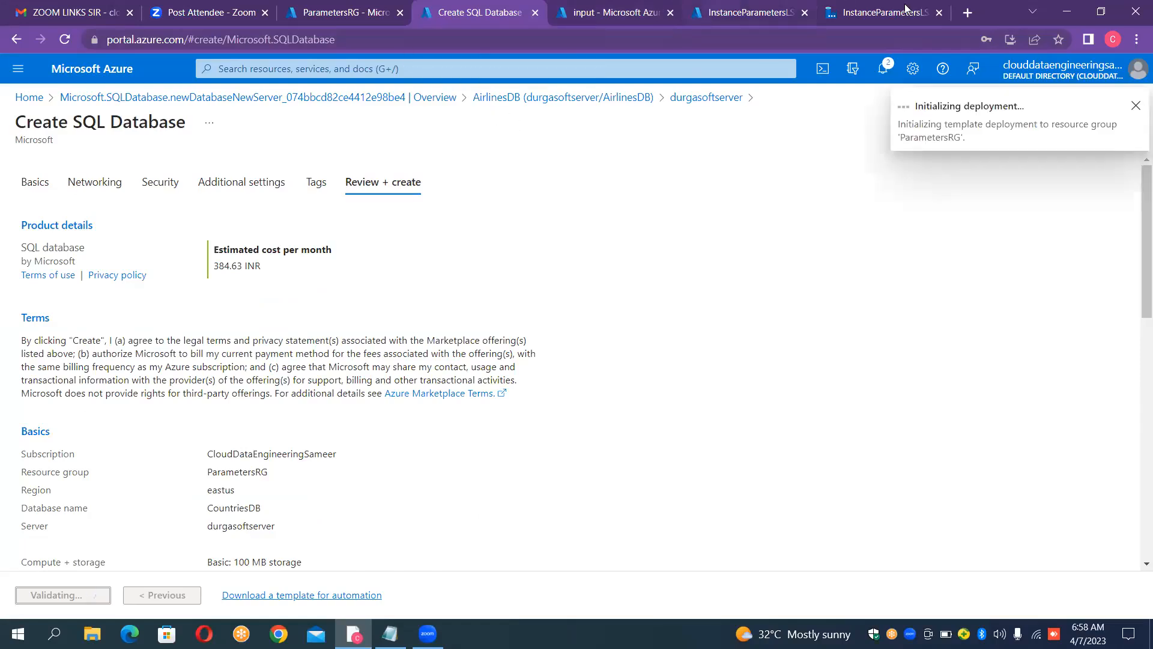
Step: Open the Azure portal home in a new browser tab and go to the SQL databases list
click(964, 13)
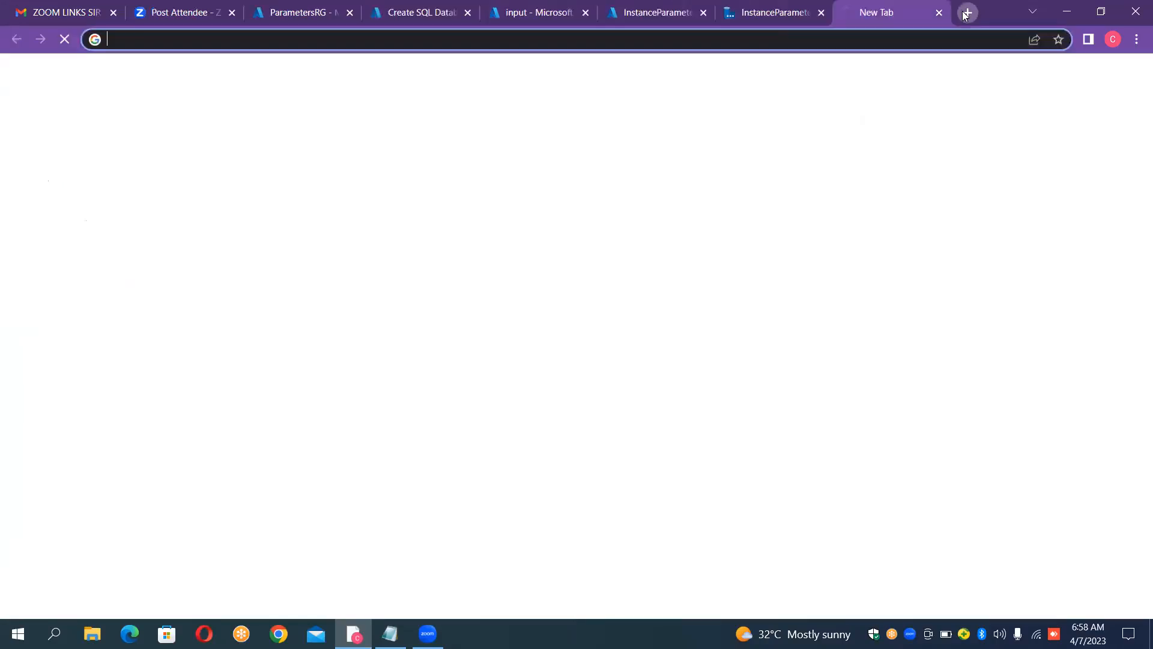
click(413, 8)
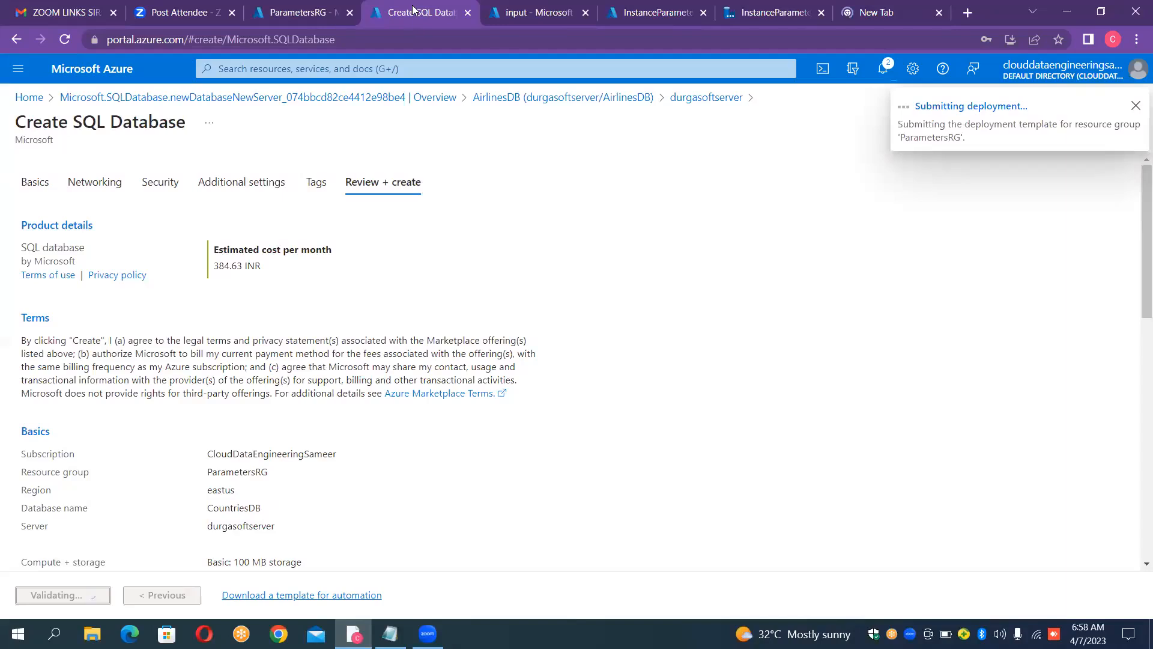
click(882, 13)
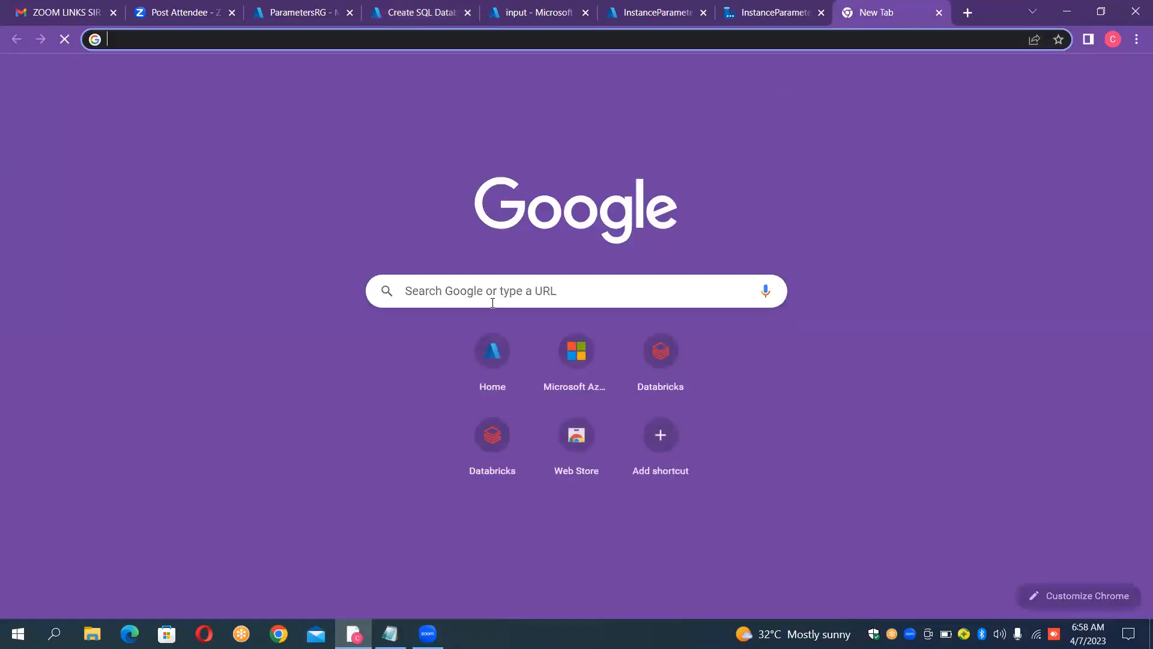
click(484, 348)
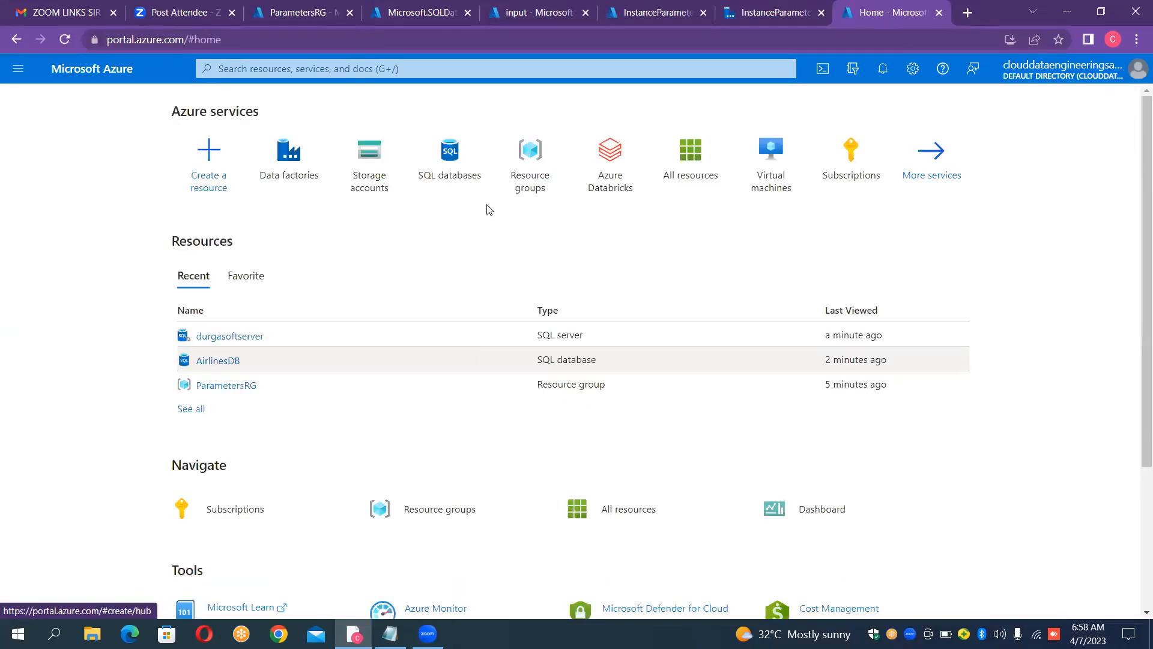
click(454, 181)
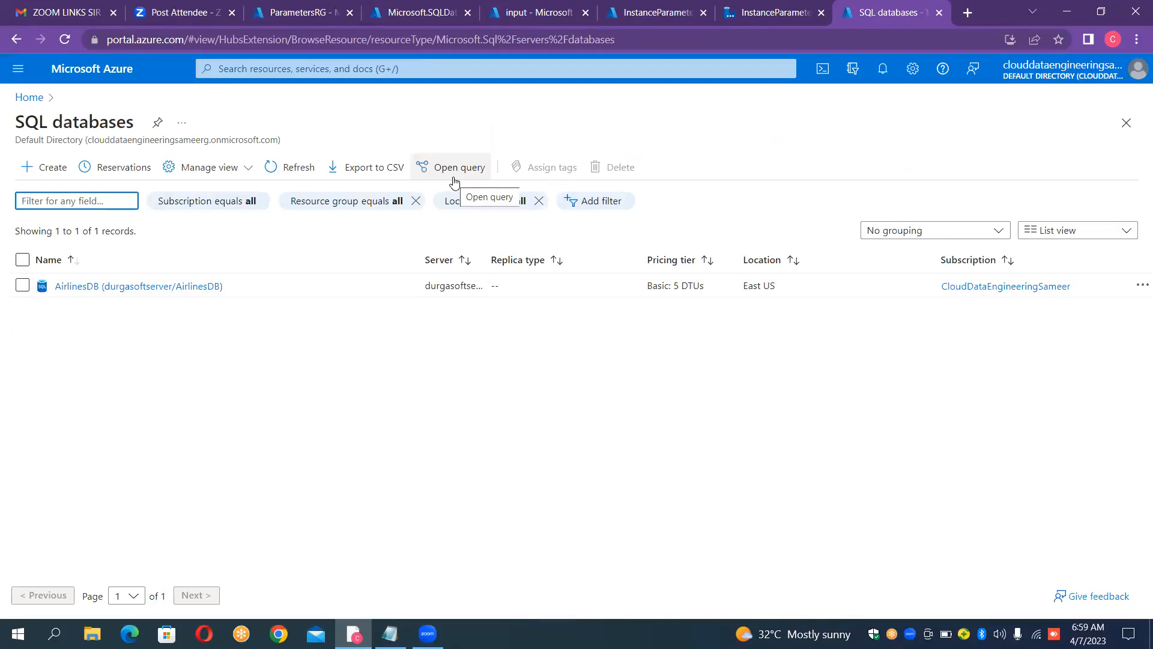
Step: Open the query editor of AirlinesDB and sign in with the SQL server admin password
click(156, 286)
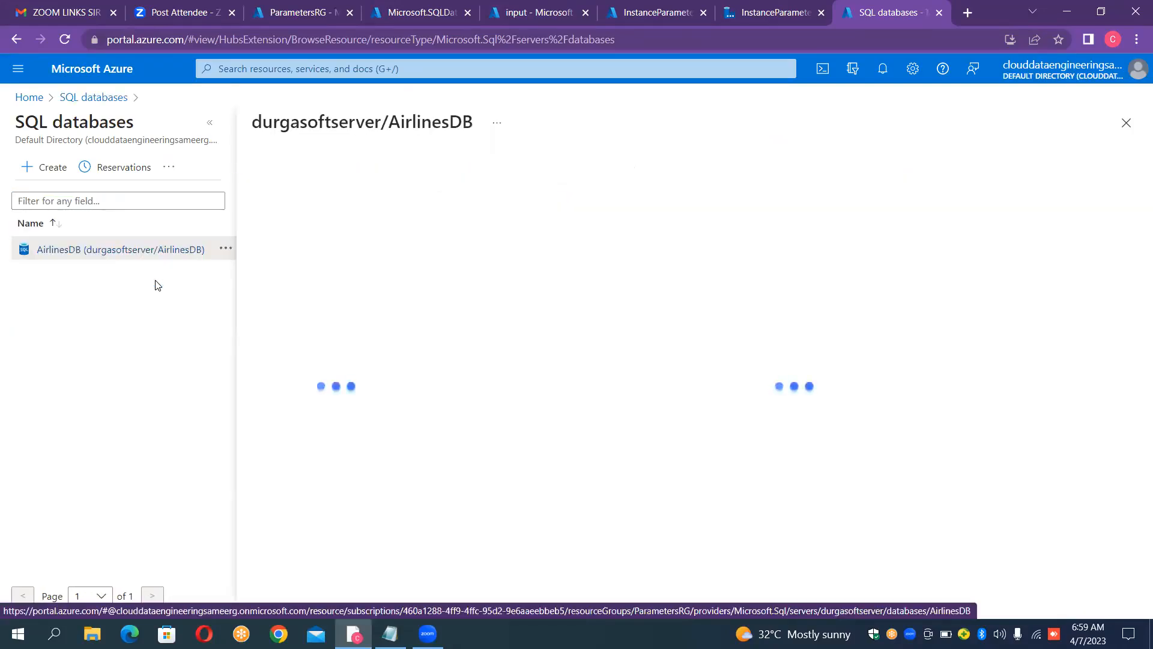
click(210, 121)
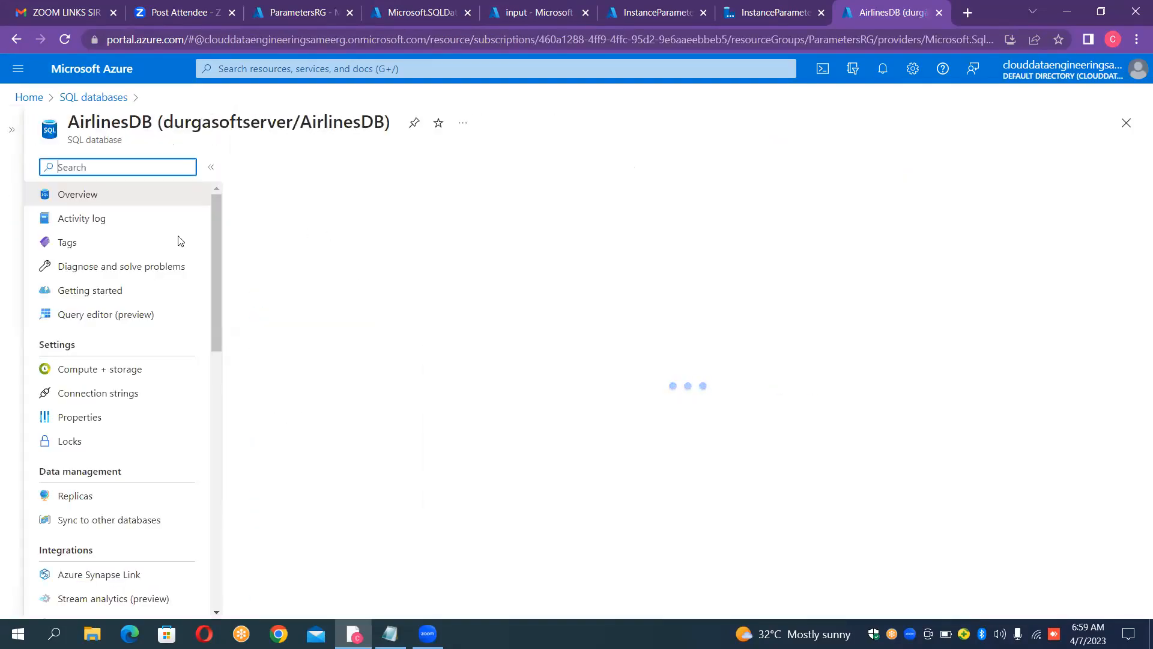
click(100, 317)
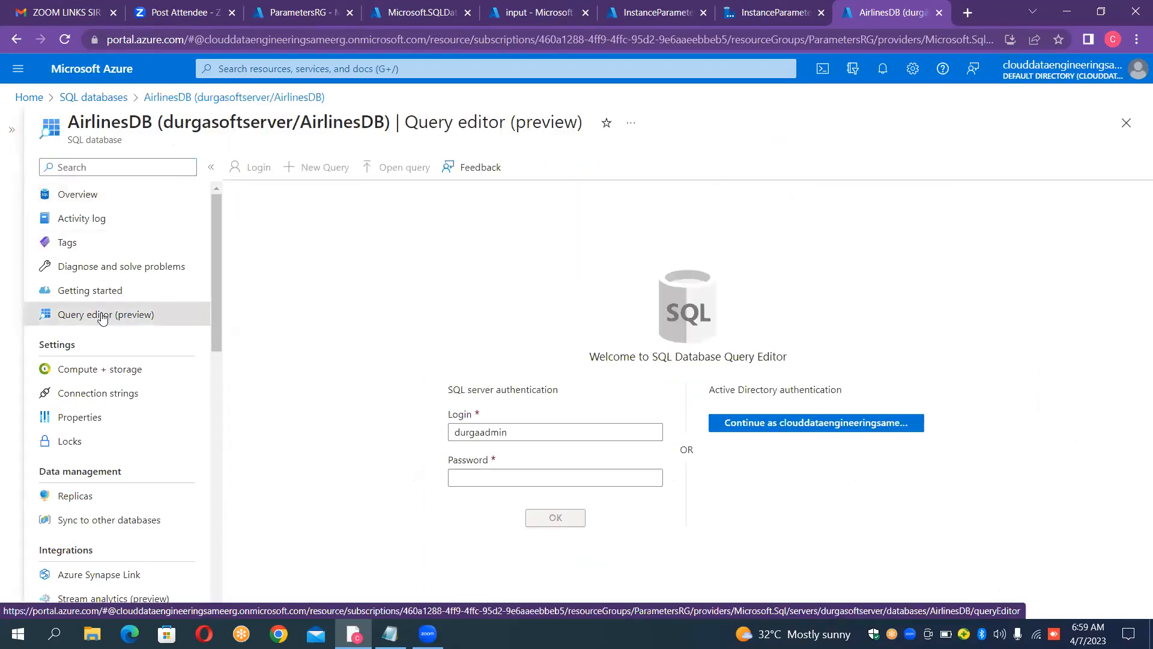
click(508, 477)
click(508, 477)
text(••••••)
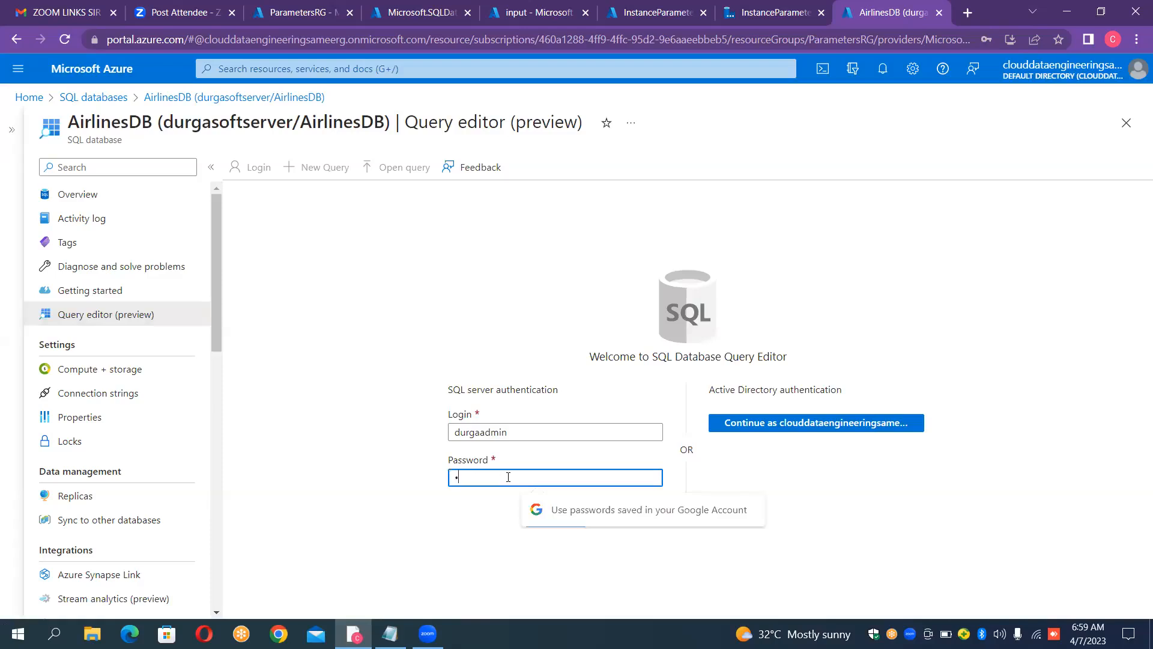
text(••••)
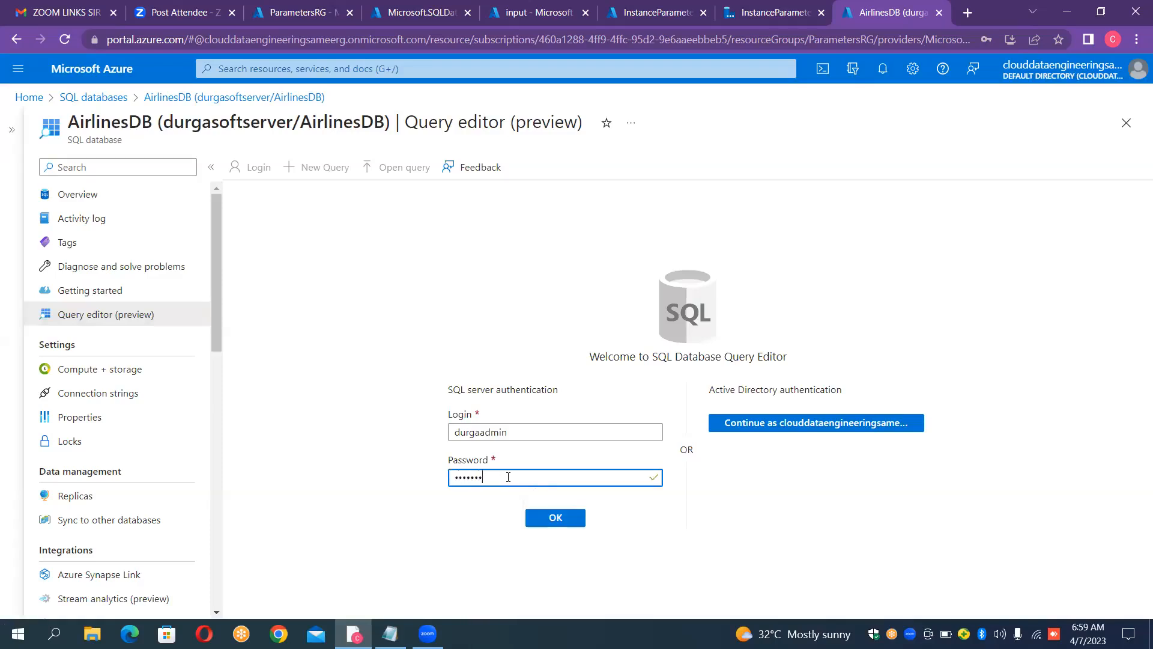
key(Return)
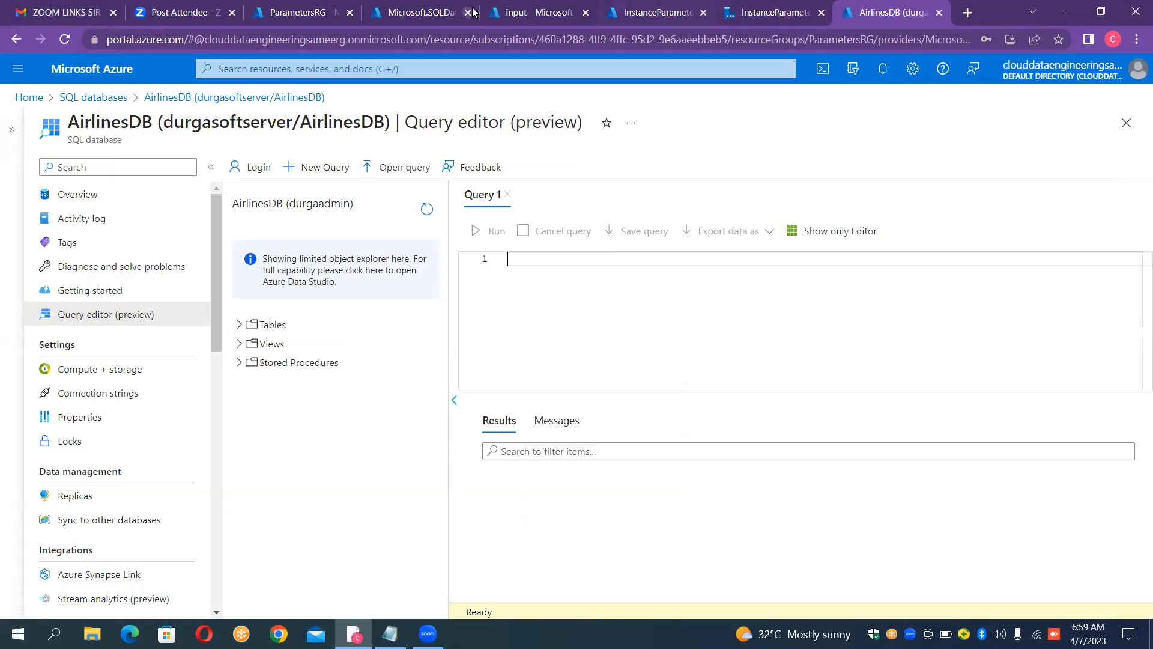
Step: Go to the deployed CountriesDB database and sign in to its query editor with the SQL server admin password
click(440, 9)
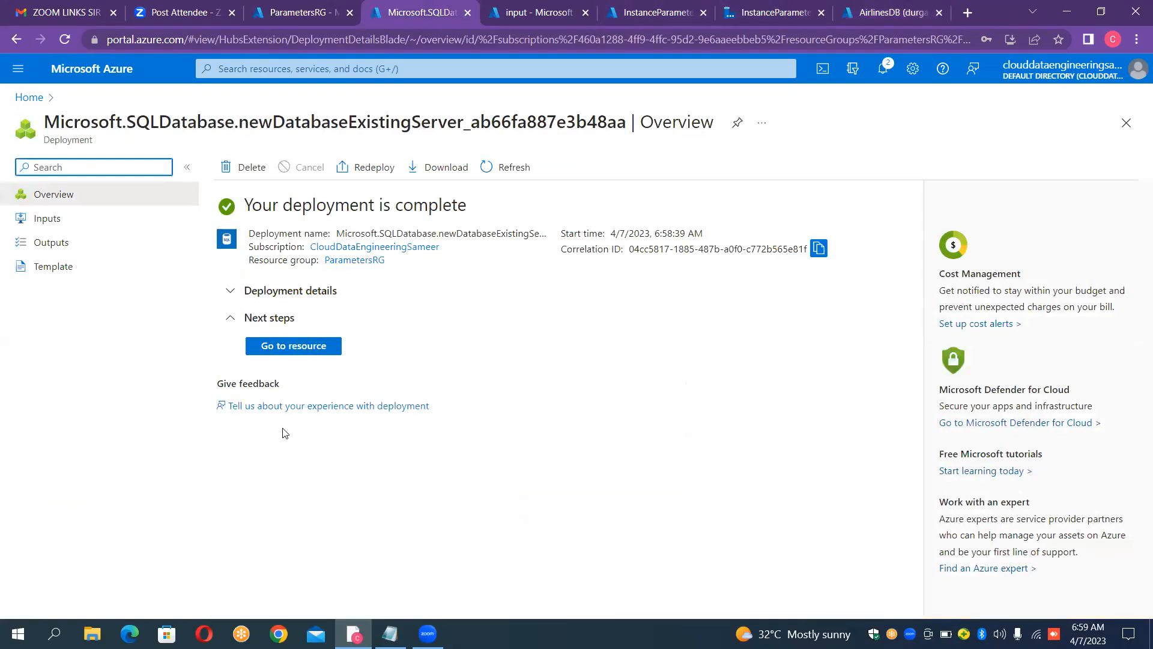
click(312, 346)
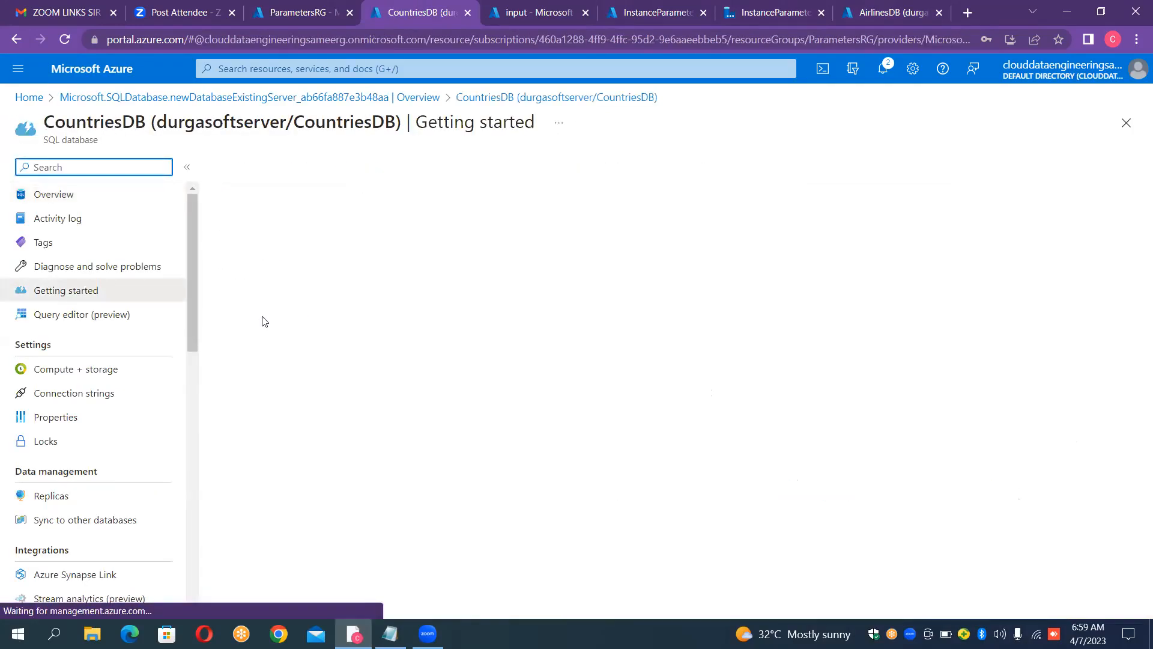
click(94, 315)
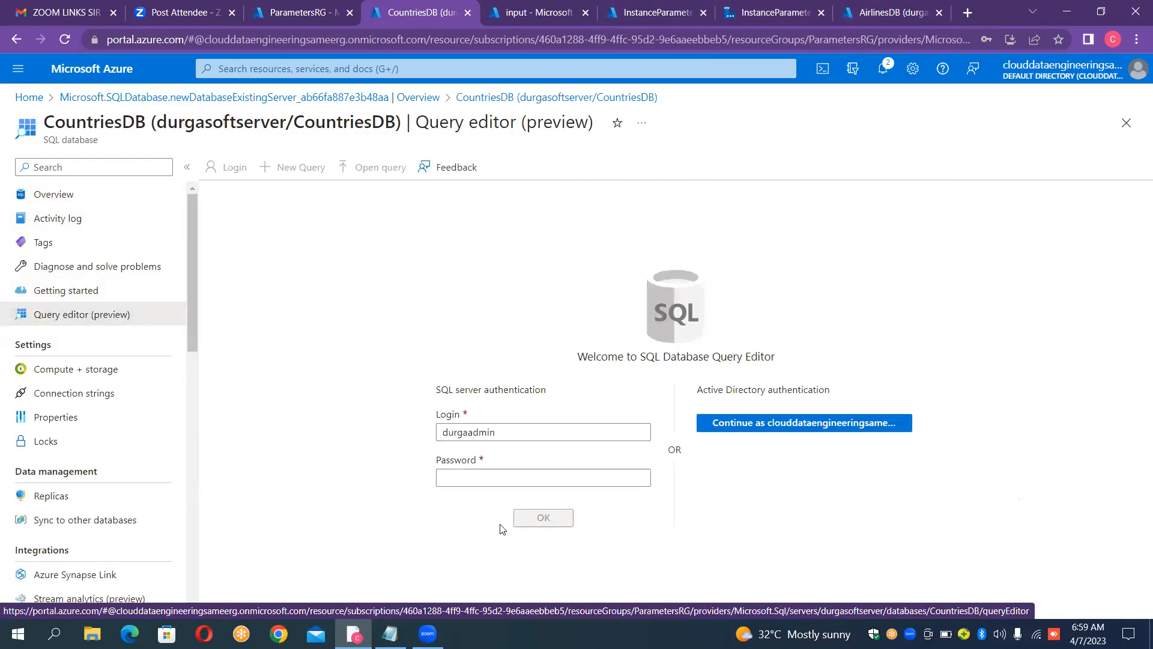
click(503, 476)
click(504, 476)
text(**********)
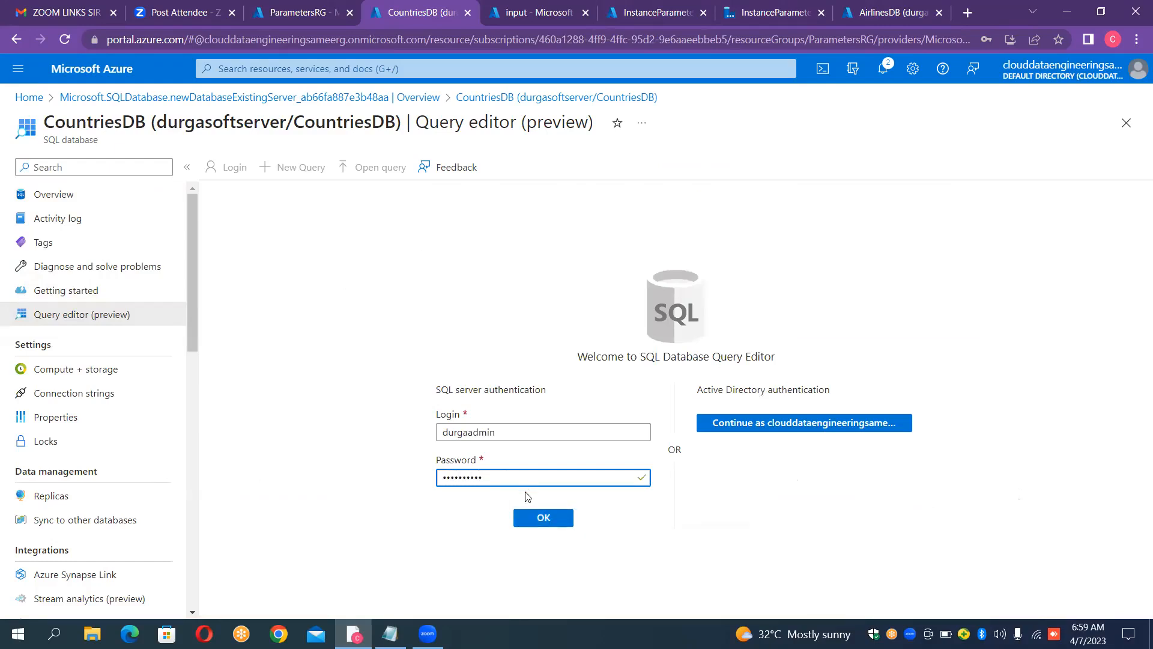
click(538, 517)
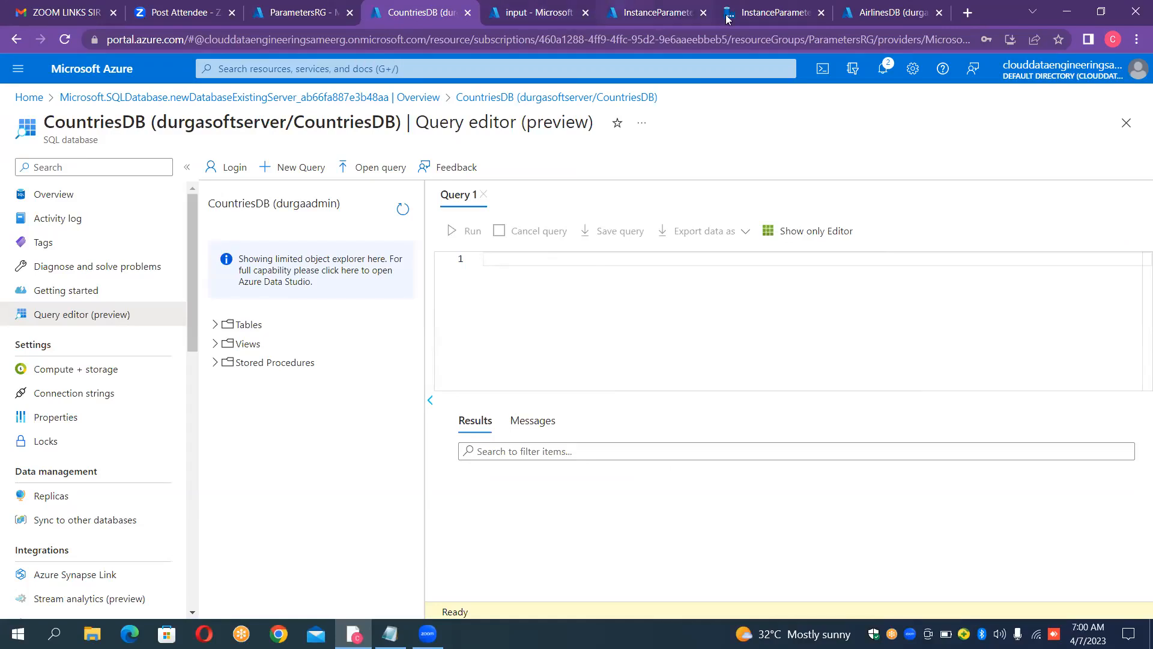
Step: Switch to the data factory and start a new linked service of the Azure Blob Storage type
click(779, 6)
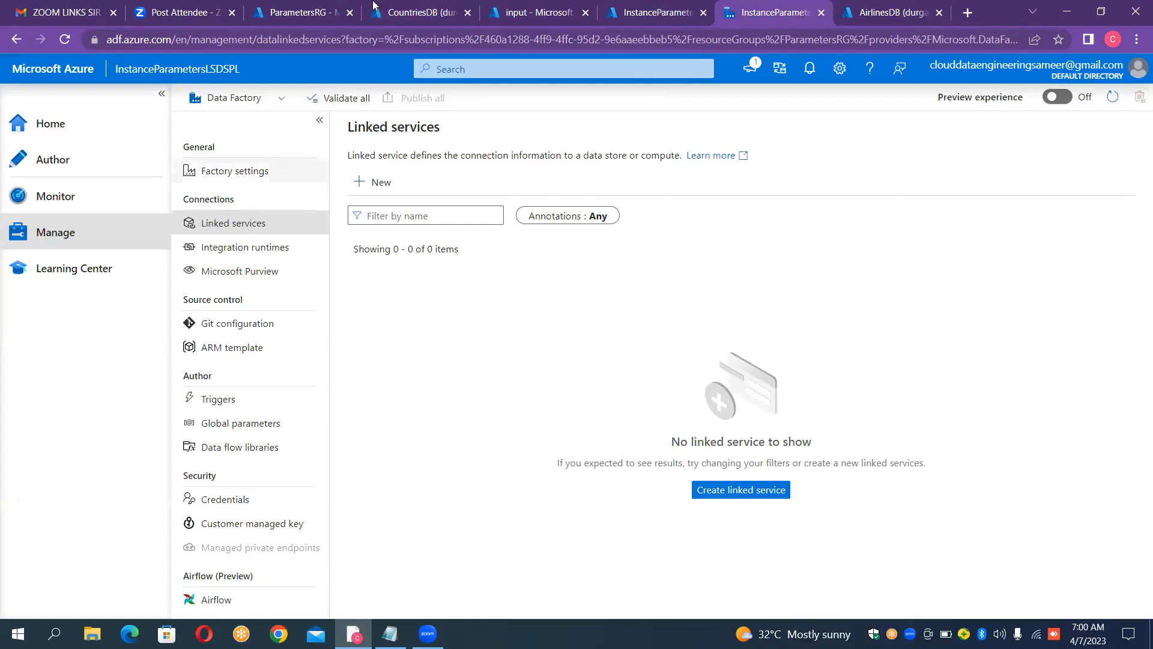
click(371, 184)
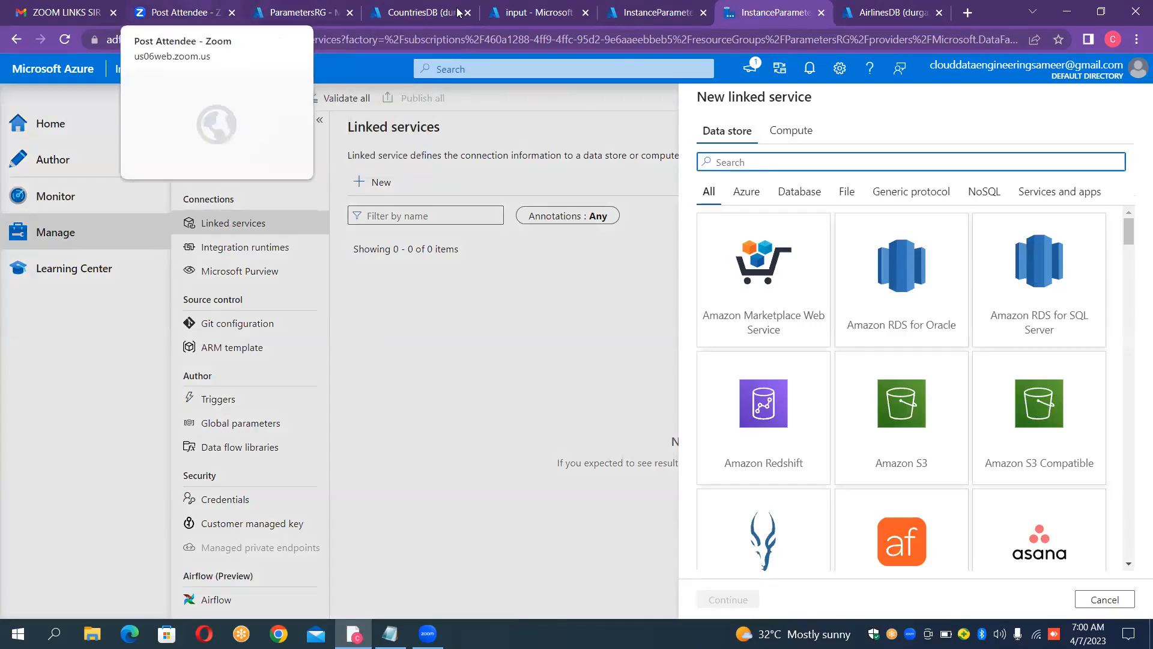
click(544, 14)
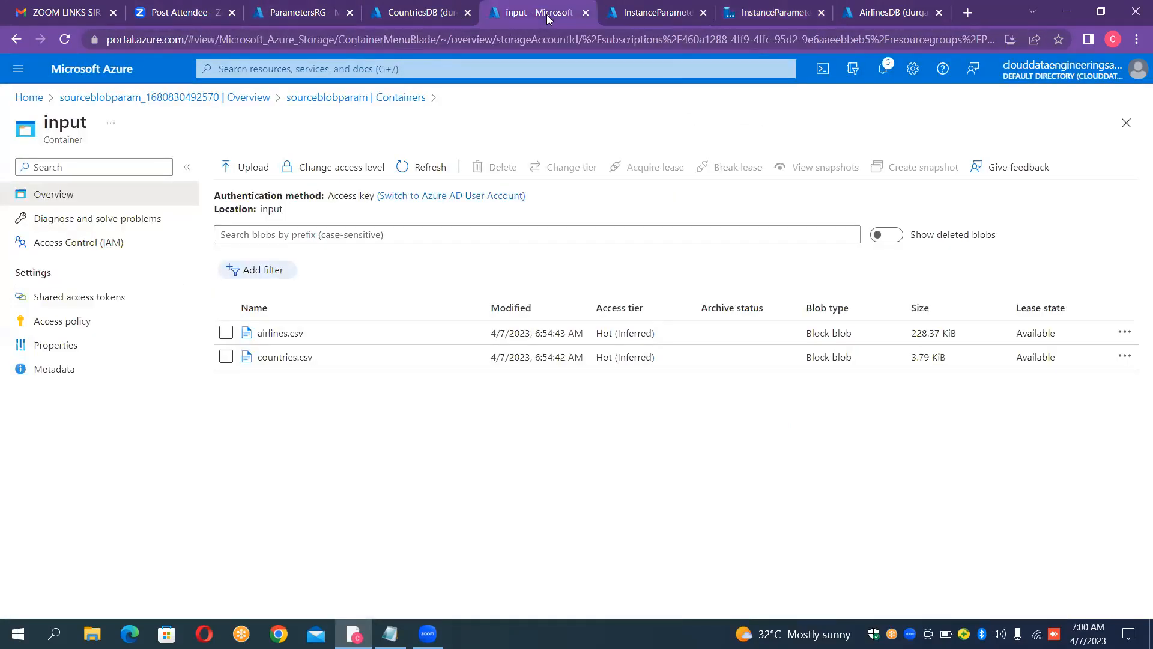
click(763, 8)
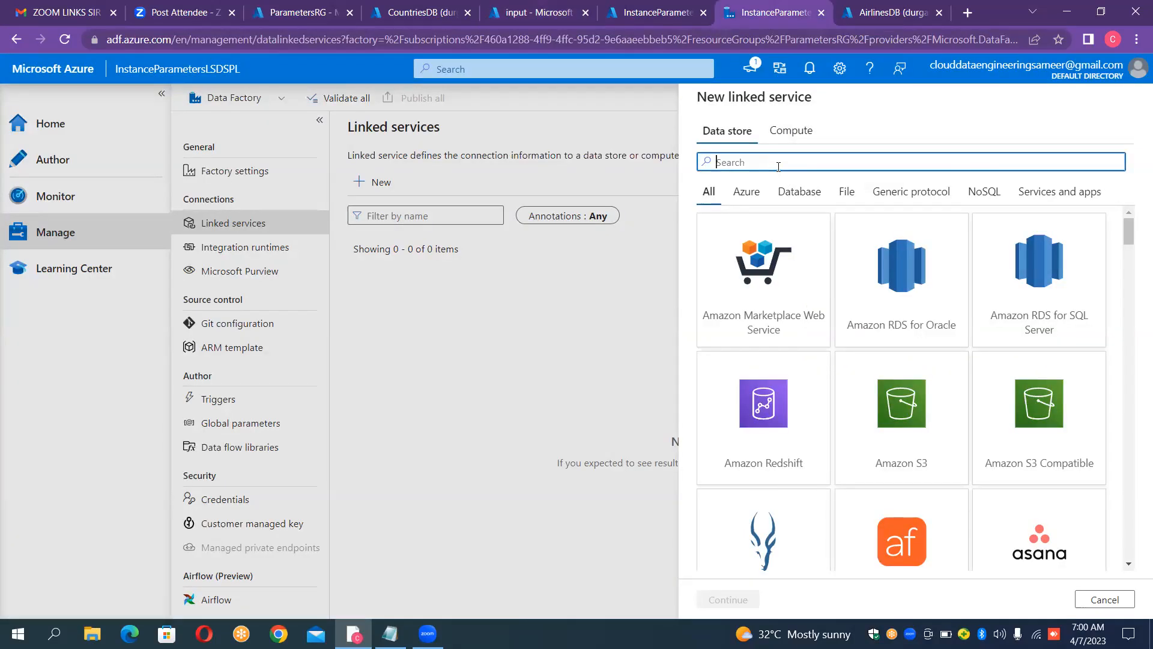
text(blob)
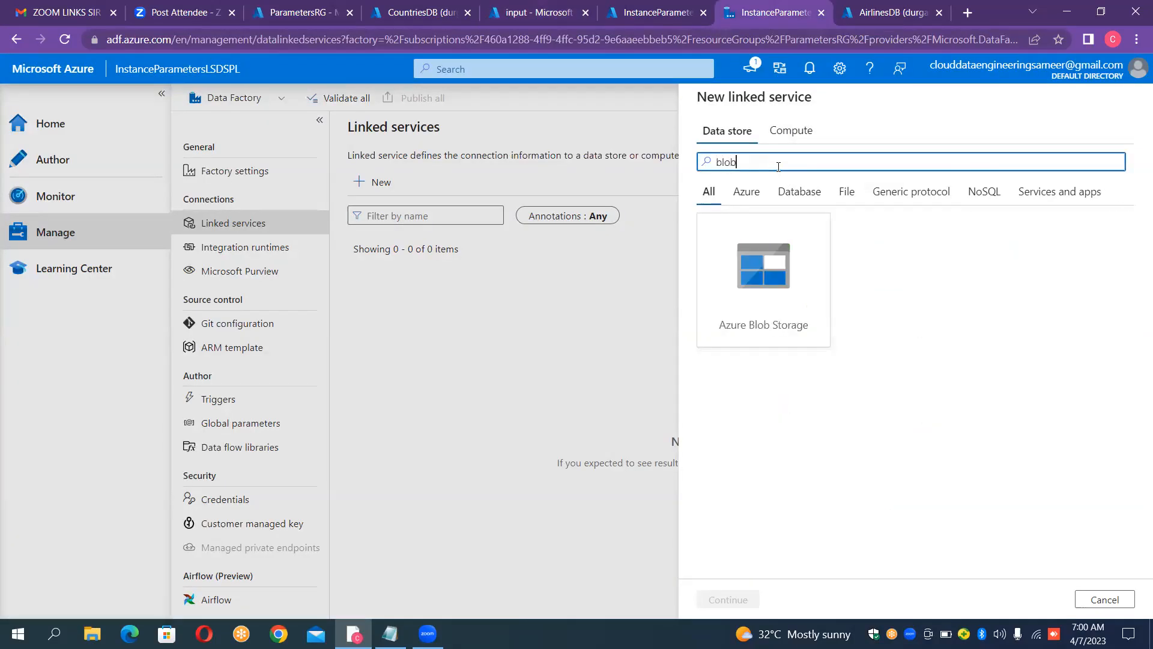
click(765, 293)
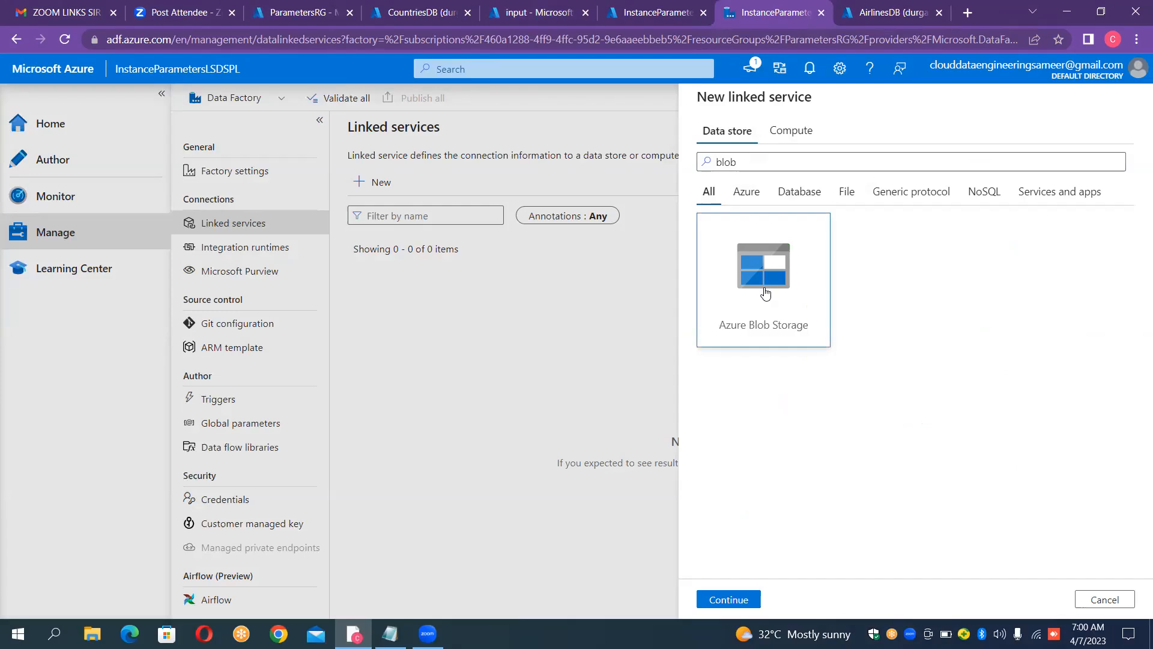
double_click(765, 294)
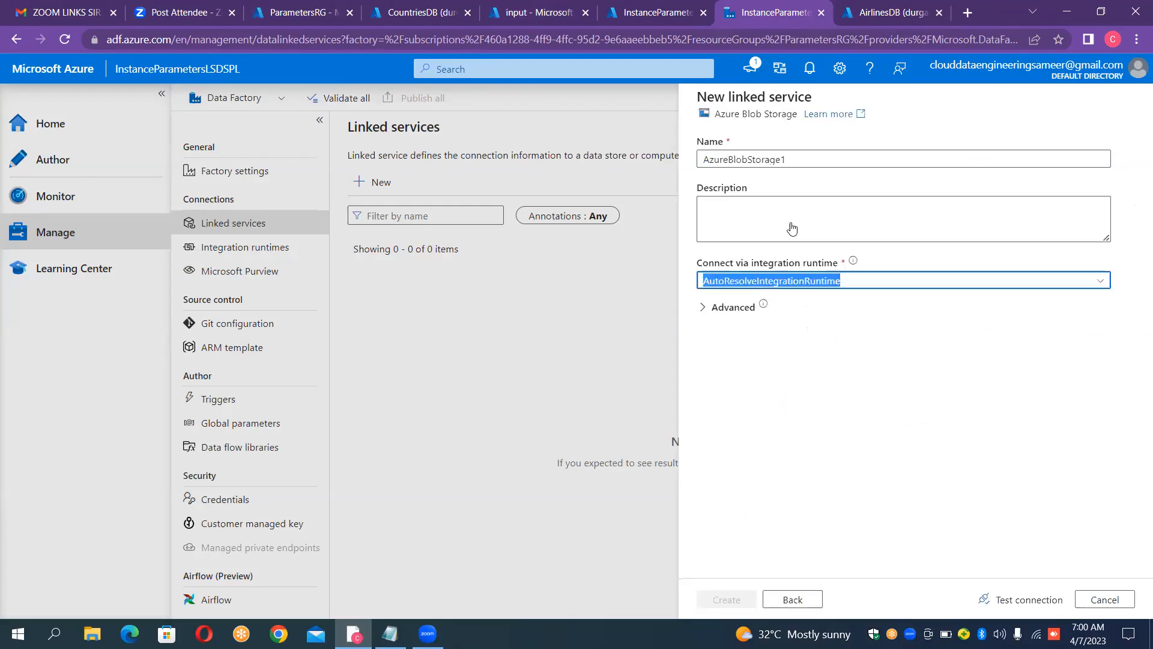
Step: Name the new blob storage linked service LS_BLOB_SOURCE
double_click(818, 163)
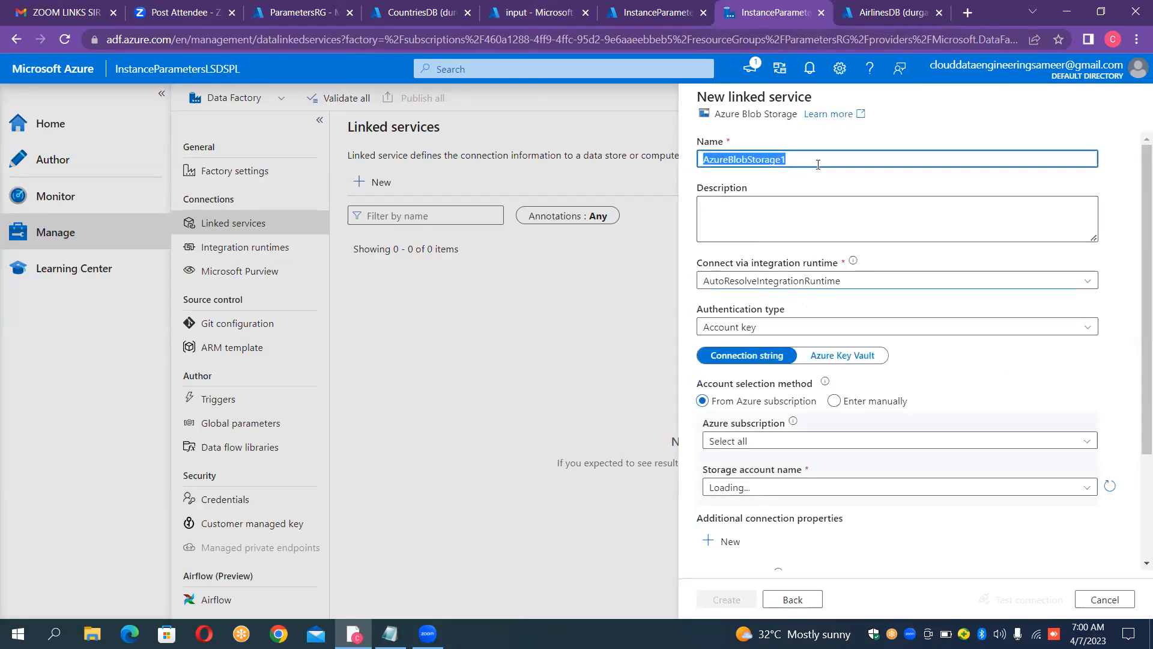
key(BackSpace)
text(LS_B)
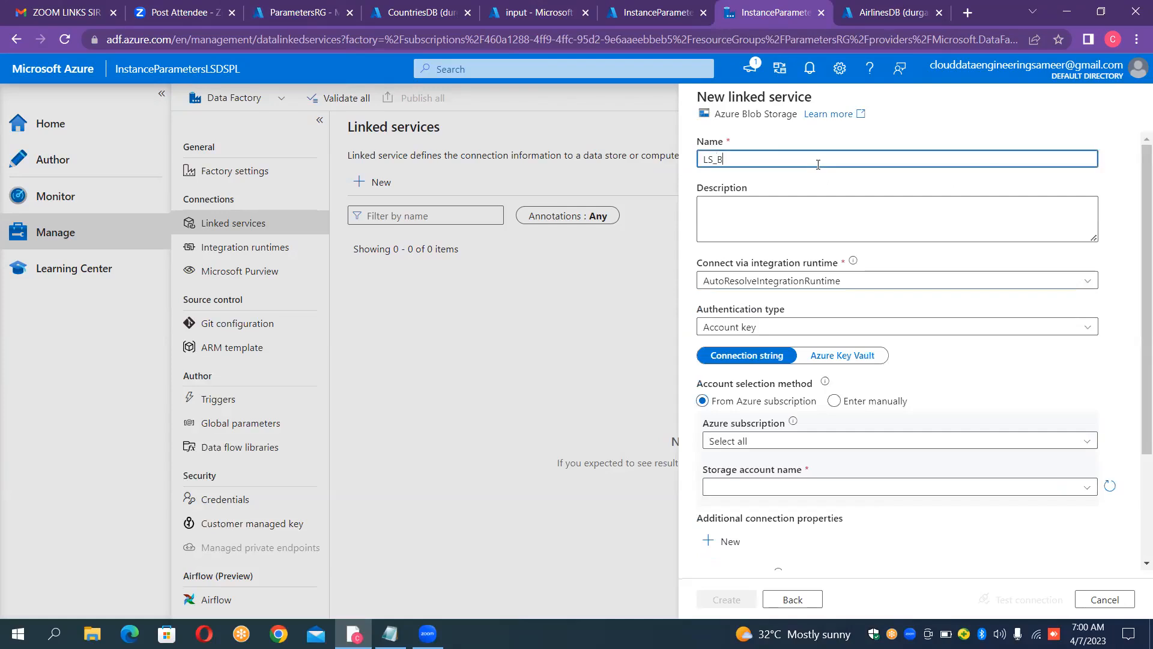
text(LOB_SOURCE)
Step: Choose the cloud data engineering subscription and the sourceblobparam storage account, then test the connection and create the linked service
click(766, 447)
click(767, 453)
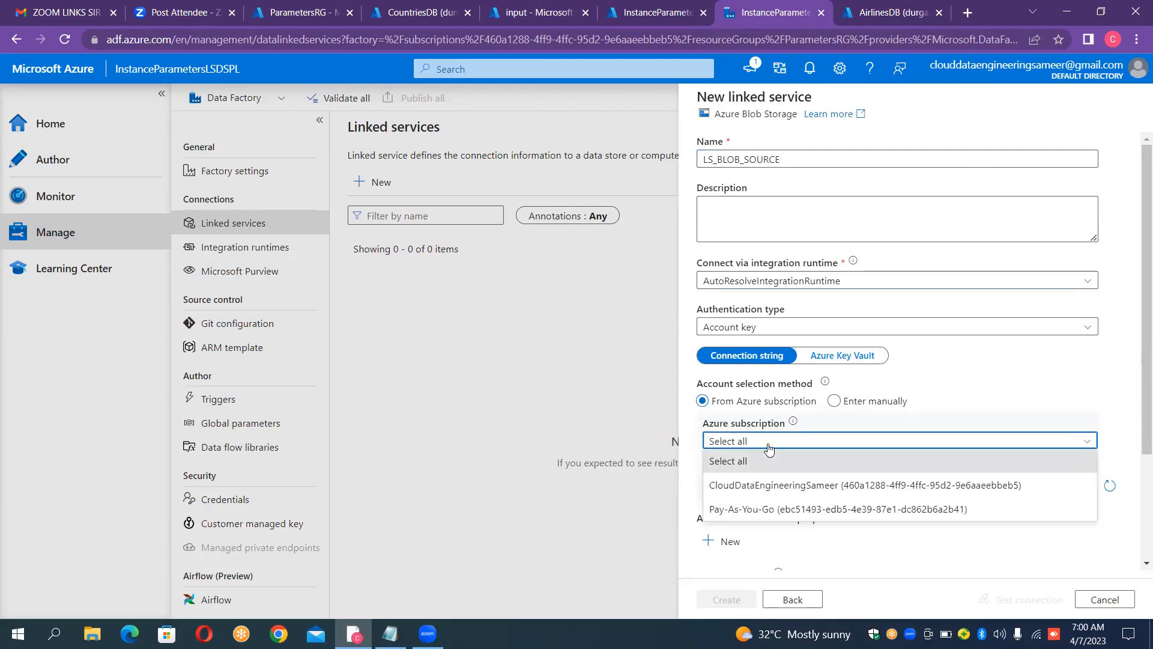
click(755, 486)
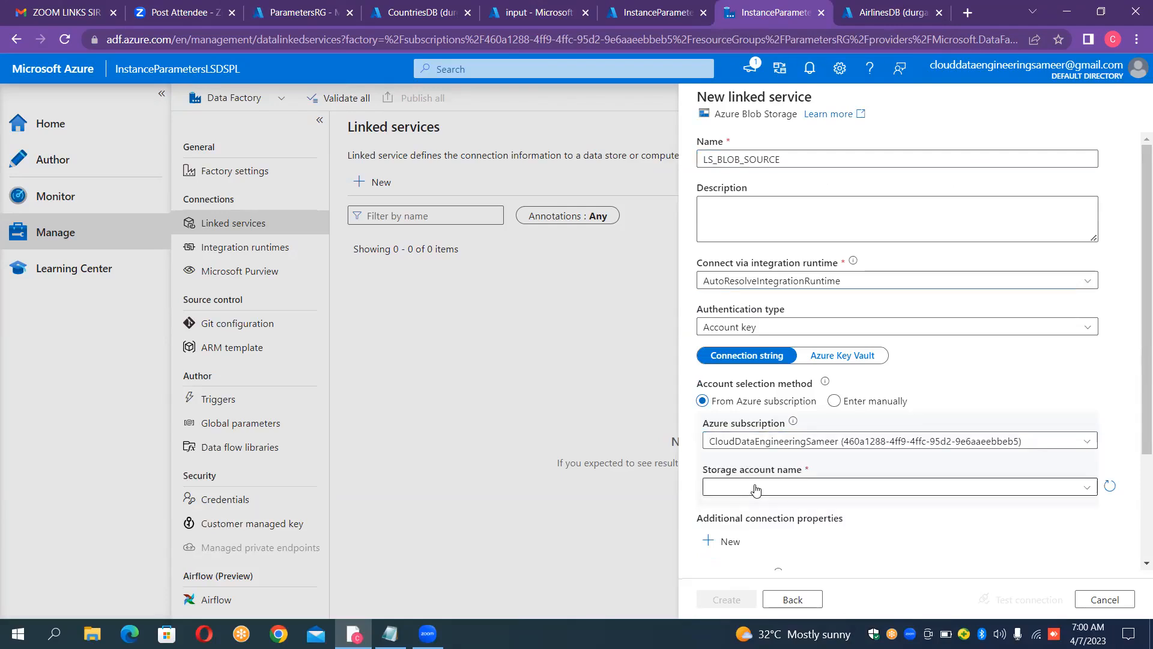
click(776, 489)
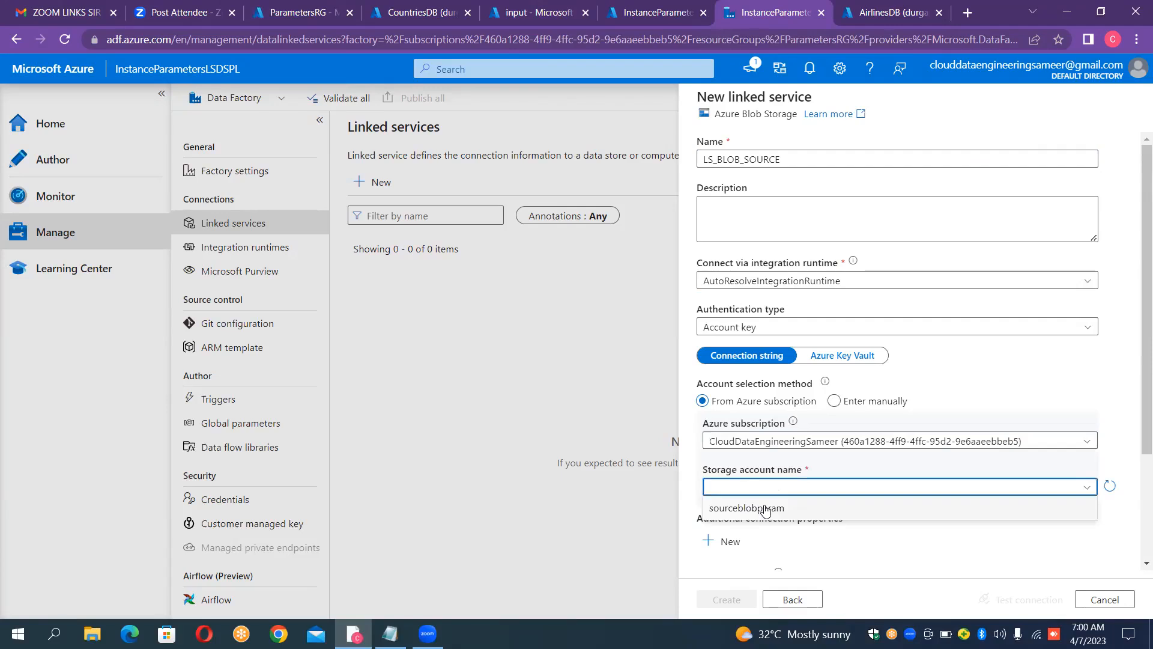
click(765, 508)
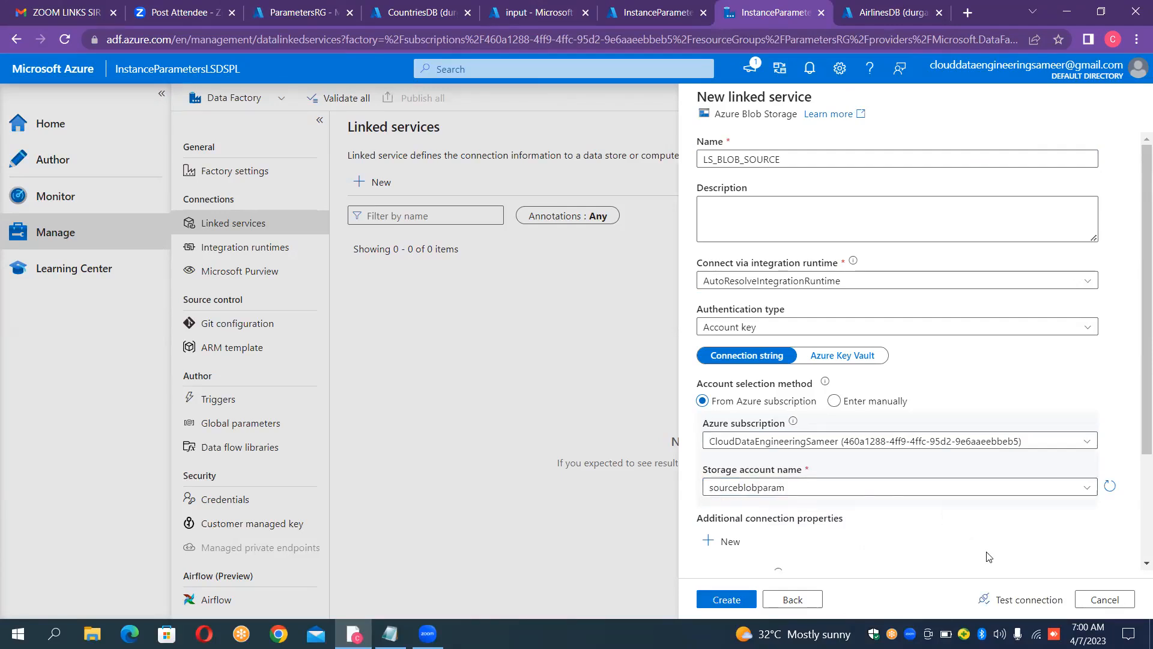
click(1022, 600)
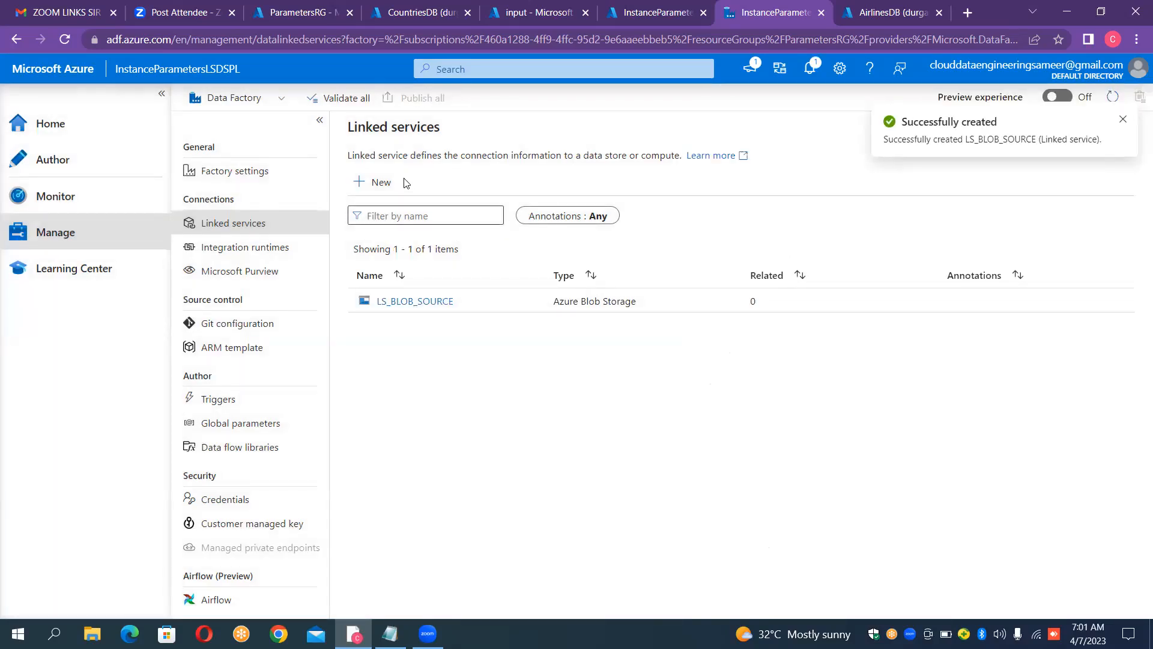
Step: Start a new Azure SQL Database linked service and name it LS_SQLDB_SINK
click(382, 184)
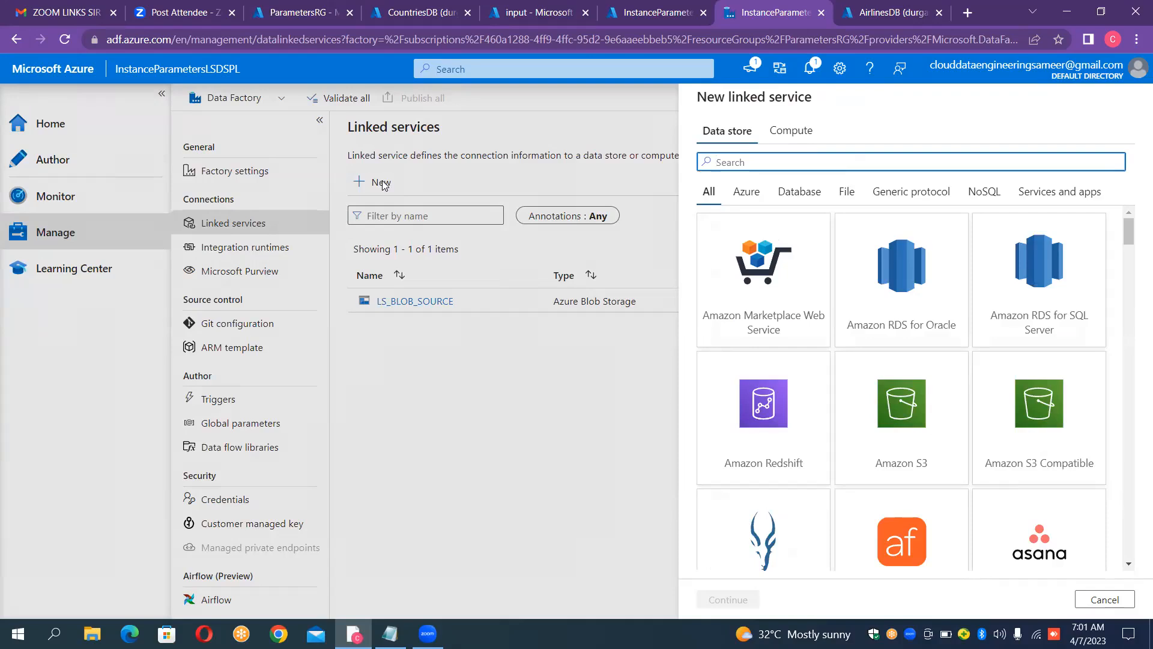
text(sql)
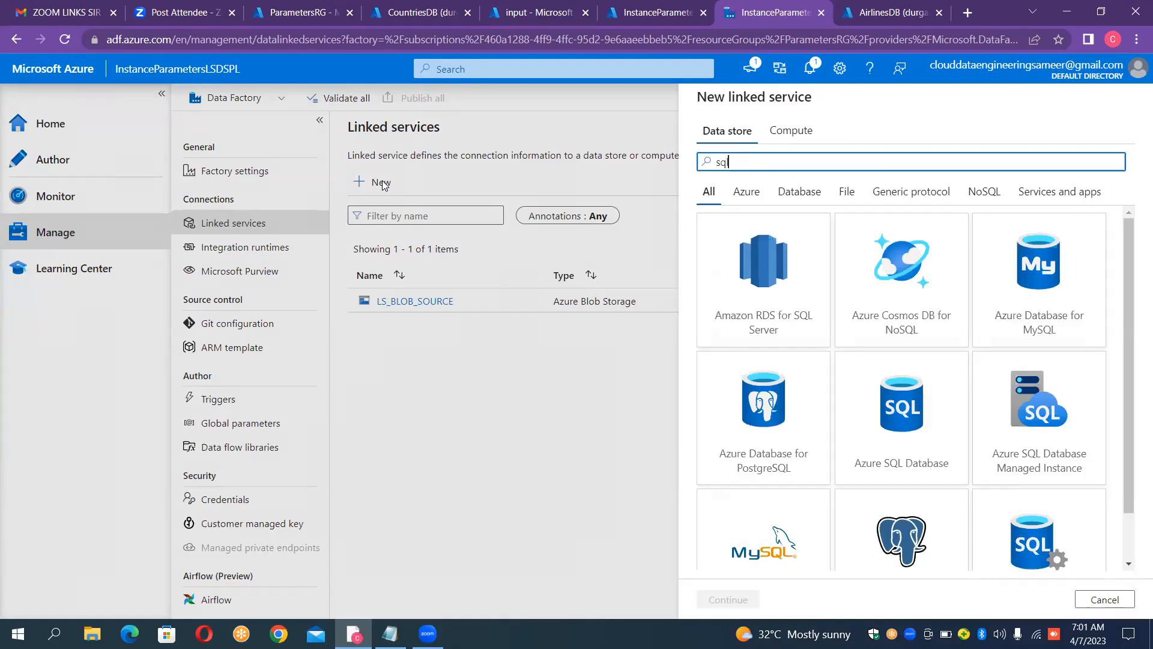
double_click(891, 406)
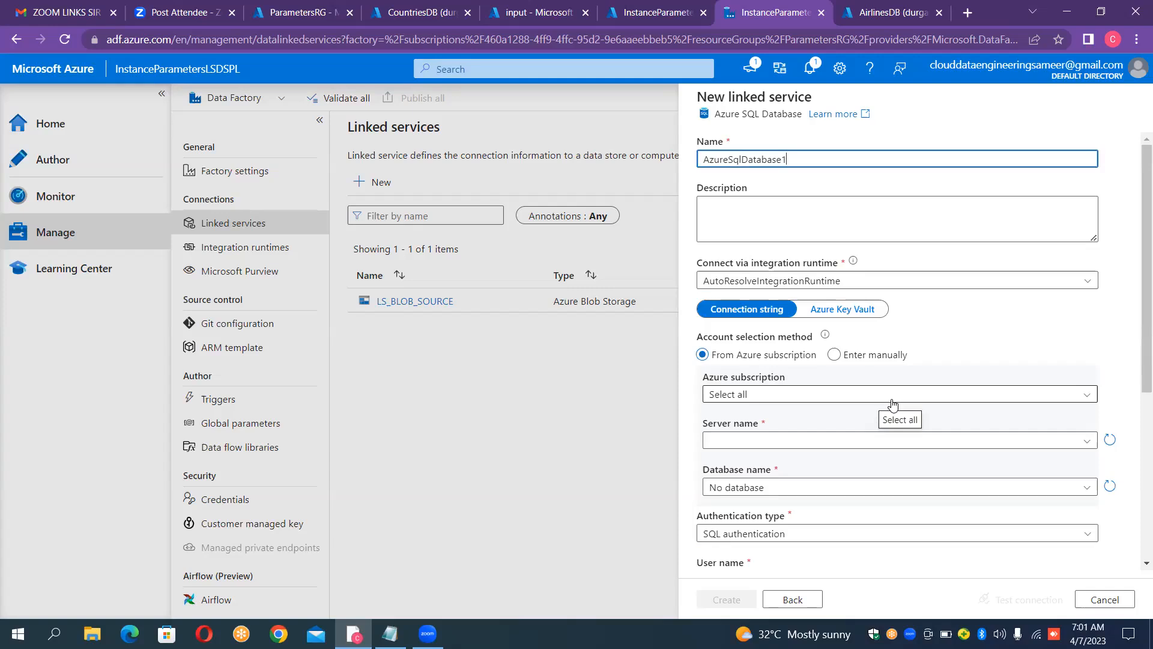
key(ctrl+a)
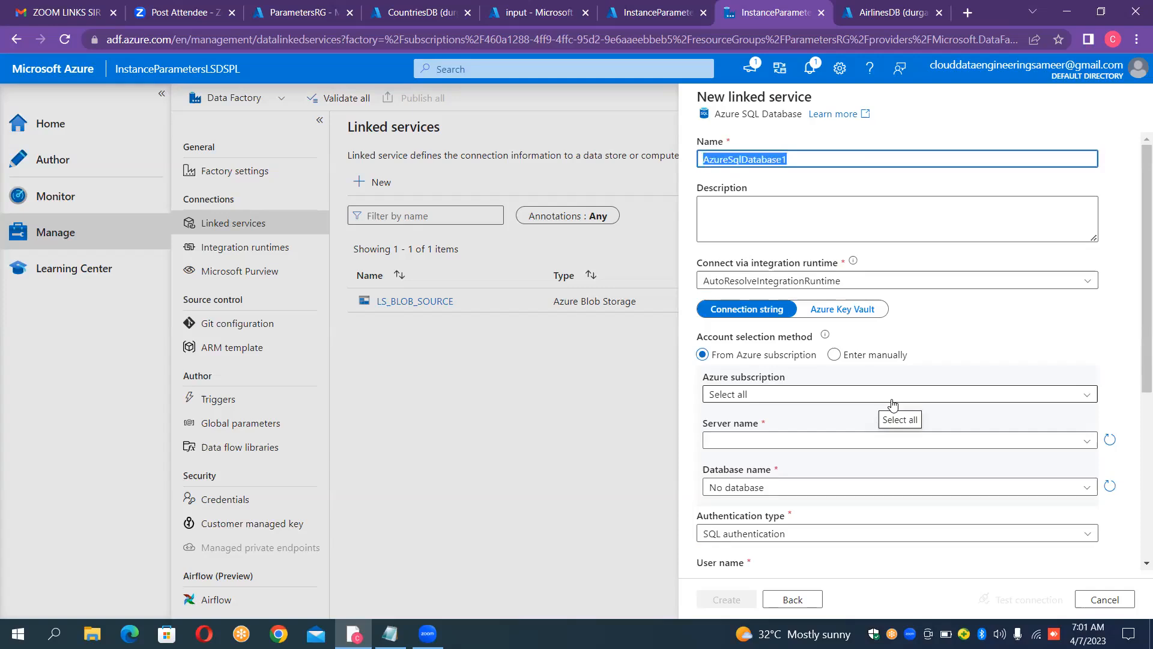
key(BackSpace)
text(LS)
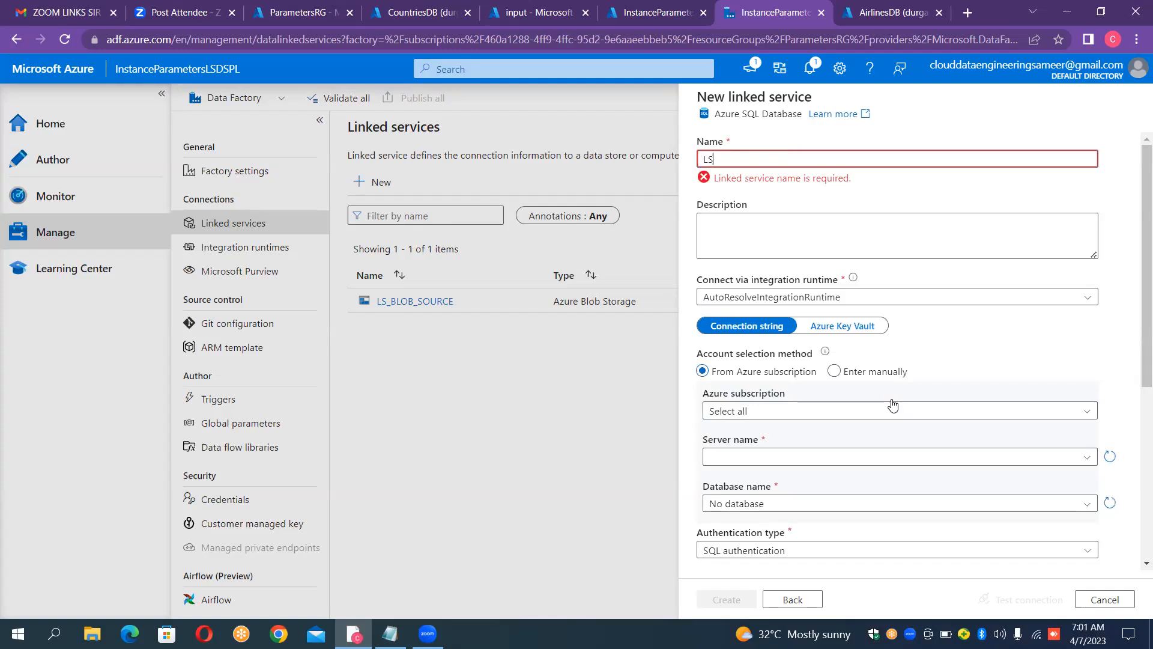
text(_)
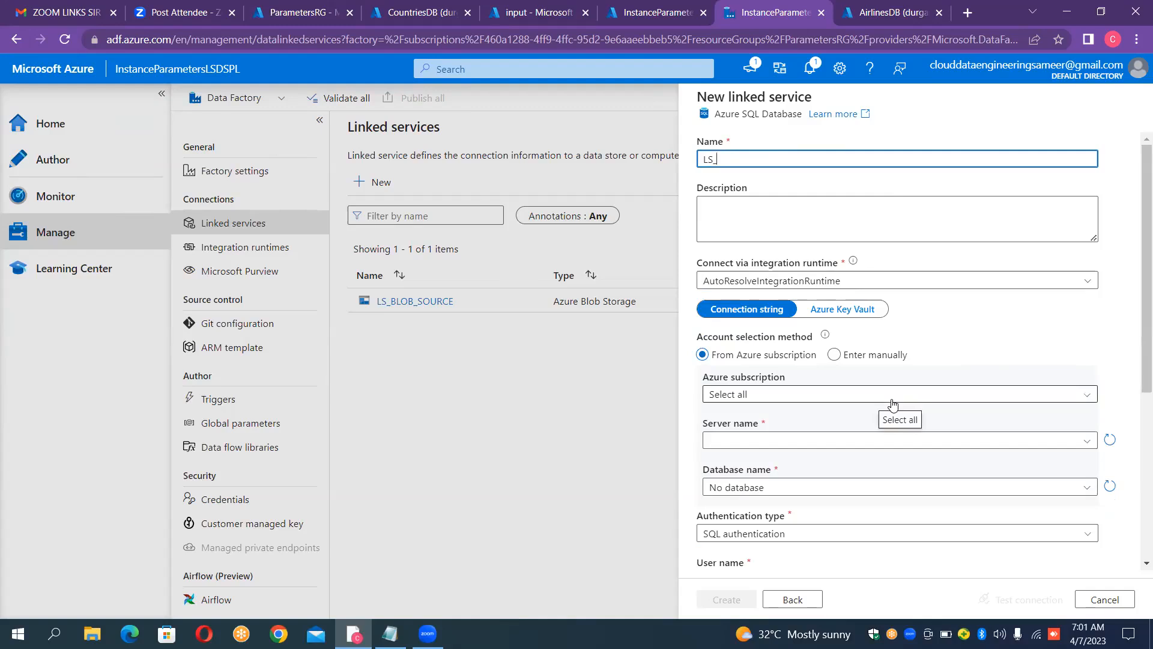
text(SQLDB_SINK)
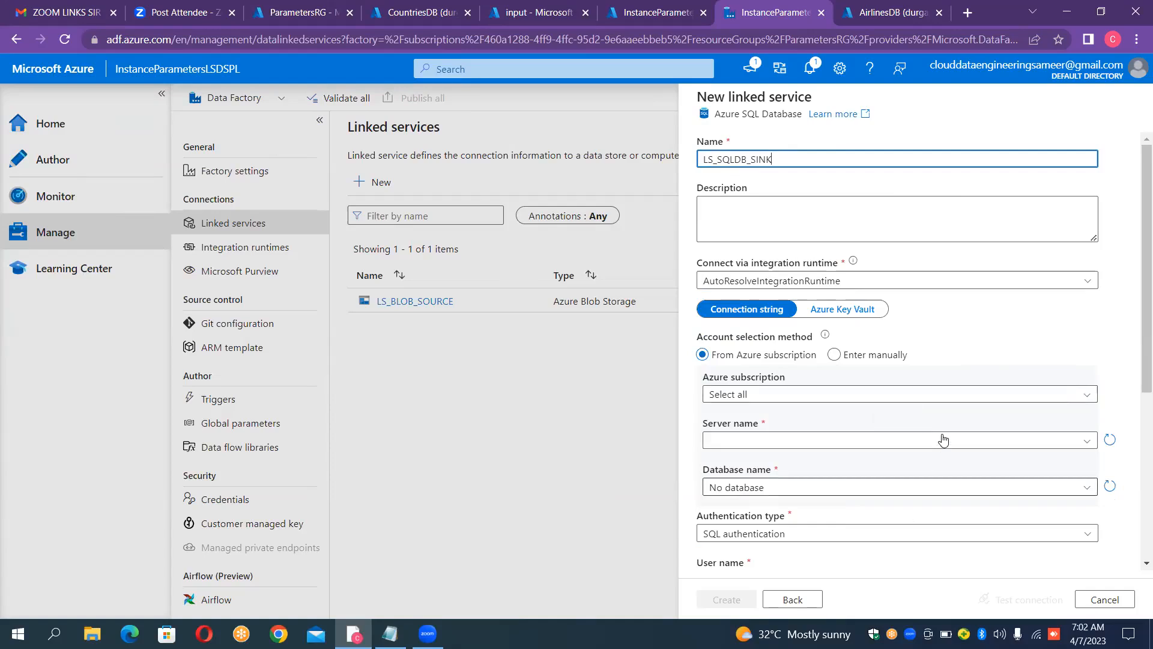
Step: Try the cloud data engineering subscription and server durgasoftserver, choosing AirlinesDB and then CountriesDB as the database
click(784, 490)
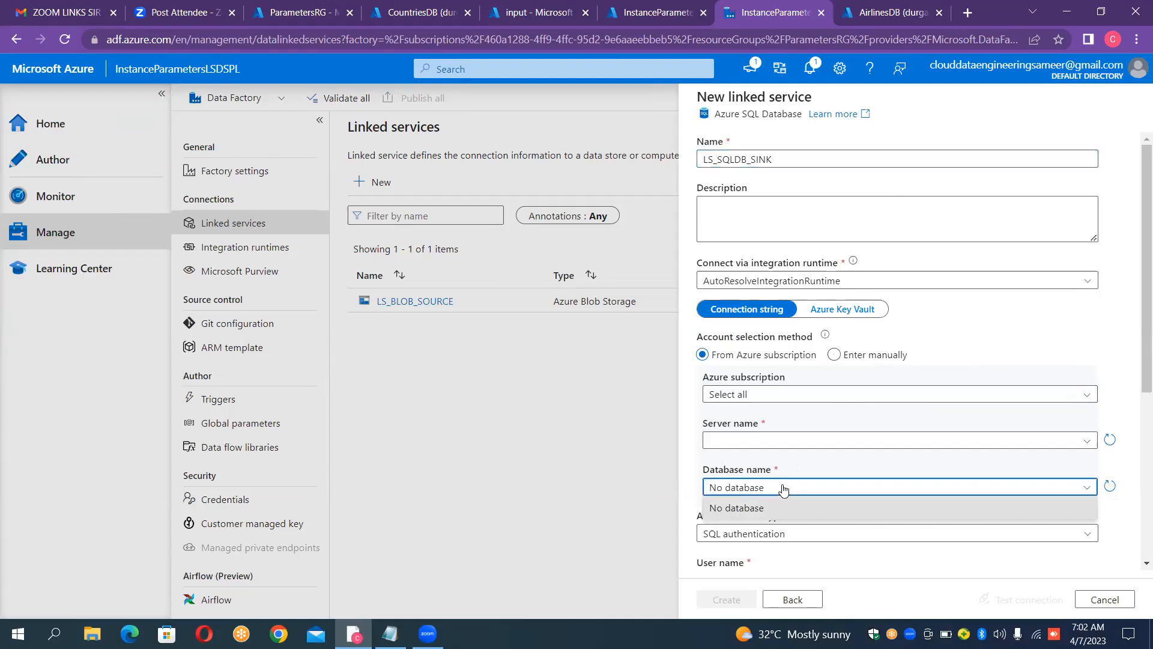
click(803, 397)
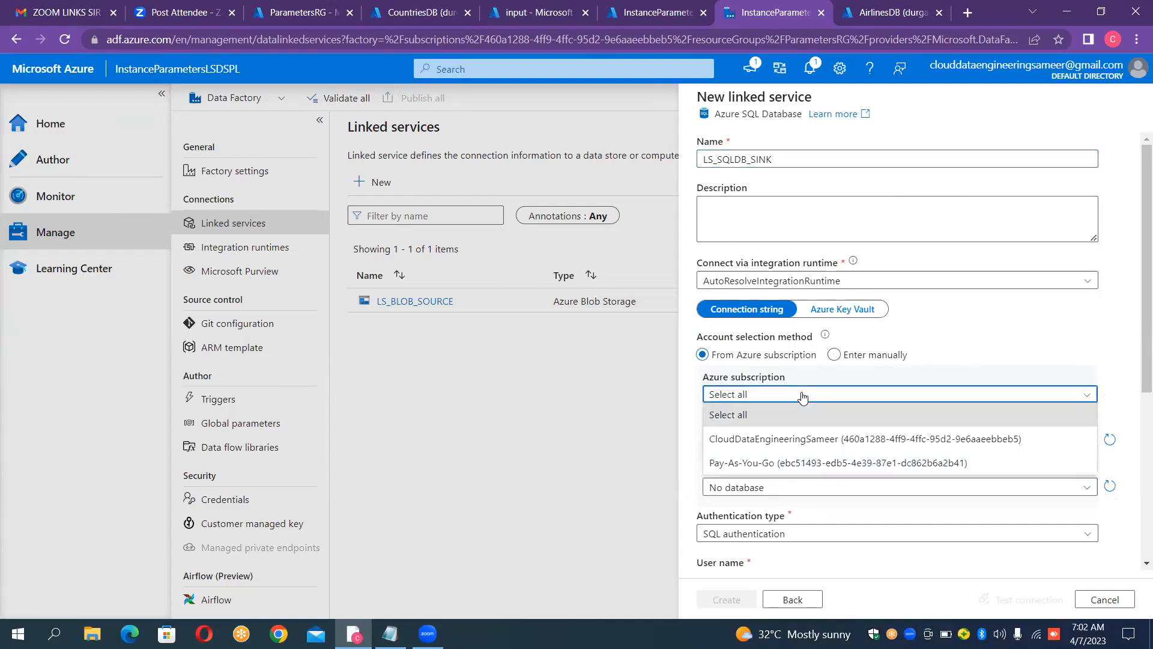
click(782, 443)
click(782, 445)
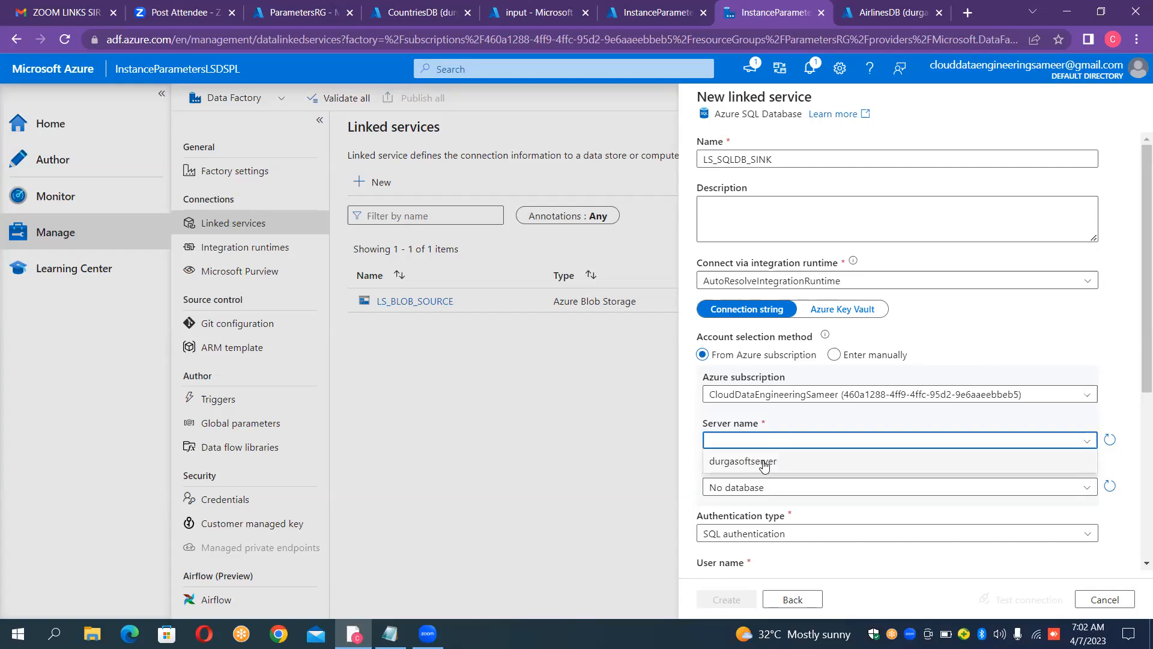
click(763, 464)
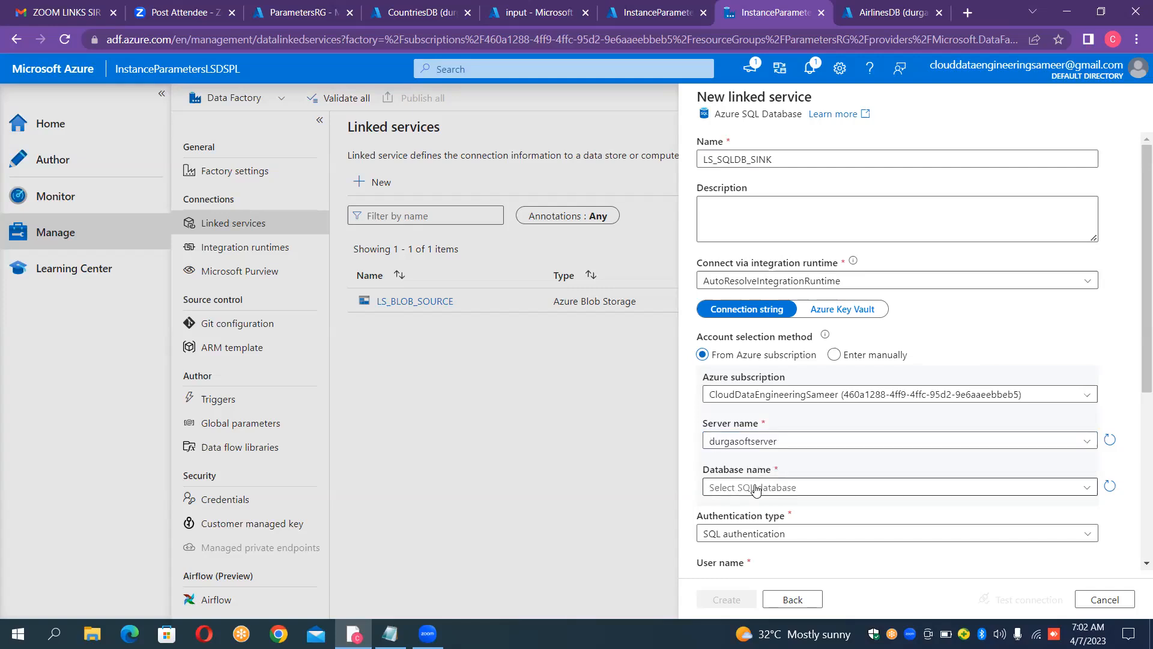
click(755, 490)
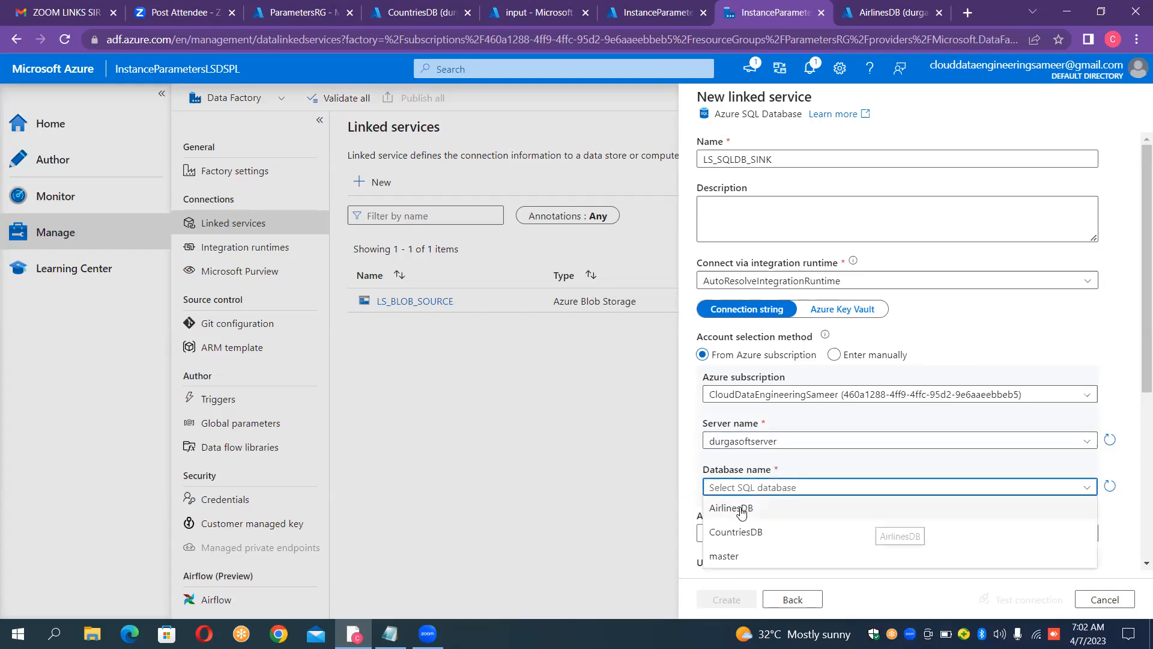
click(742, 510)
click(748, 489)
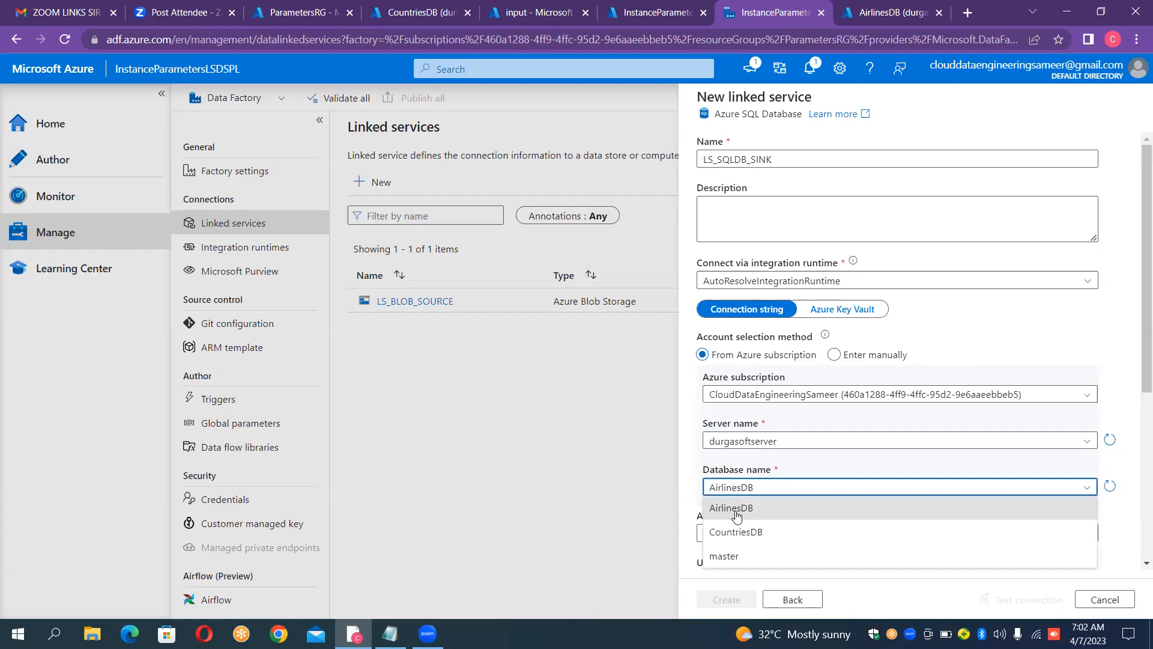
click(736, 532)
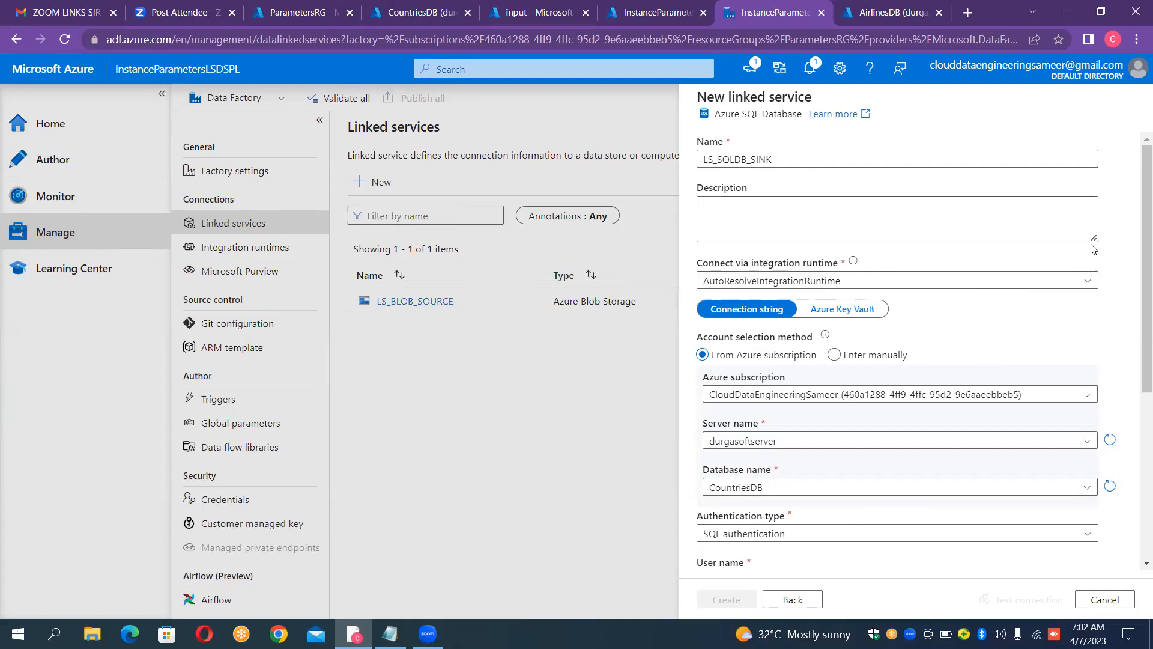
Step: Switch the account selection method to manual entry and add a String parameter named LSDBNAME to the linked service
click(836, 355)
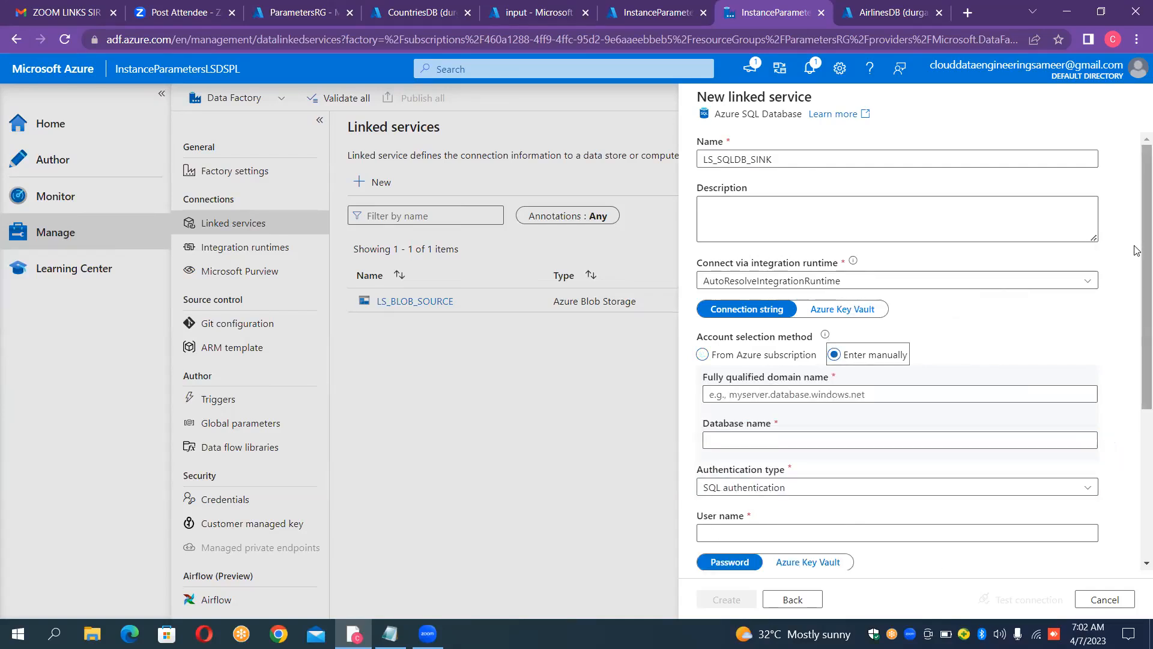
scroll(1137, 251, down, 4)
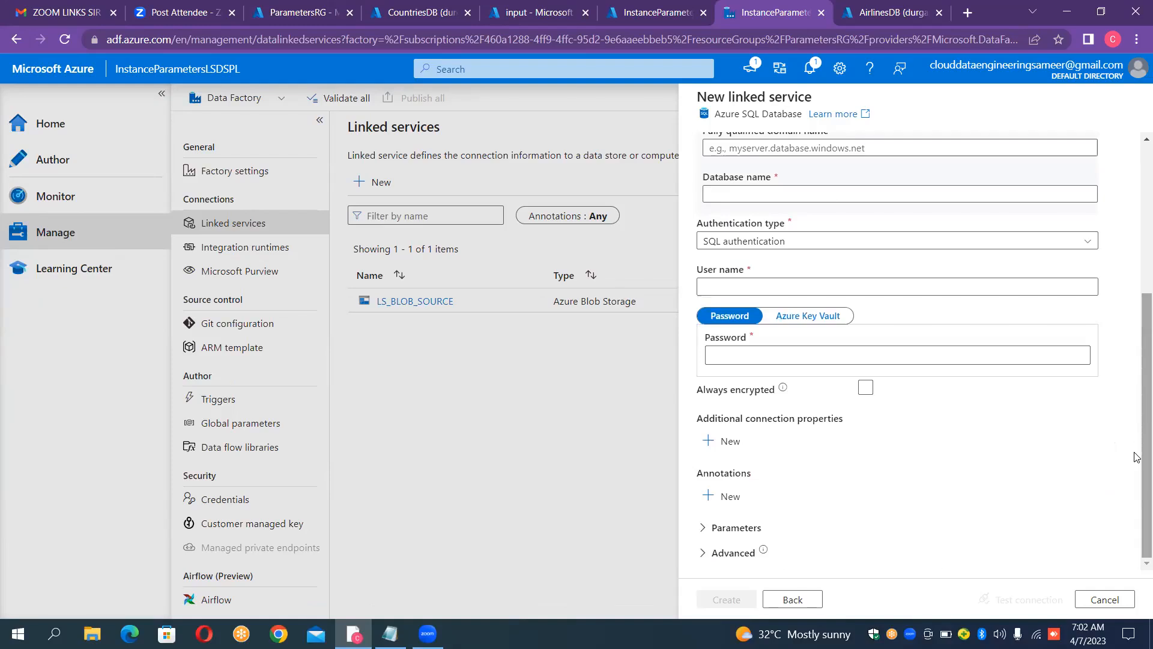
click(700, 528)
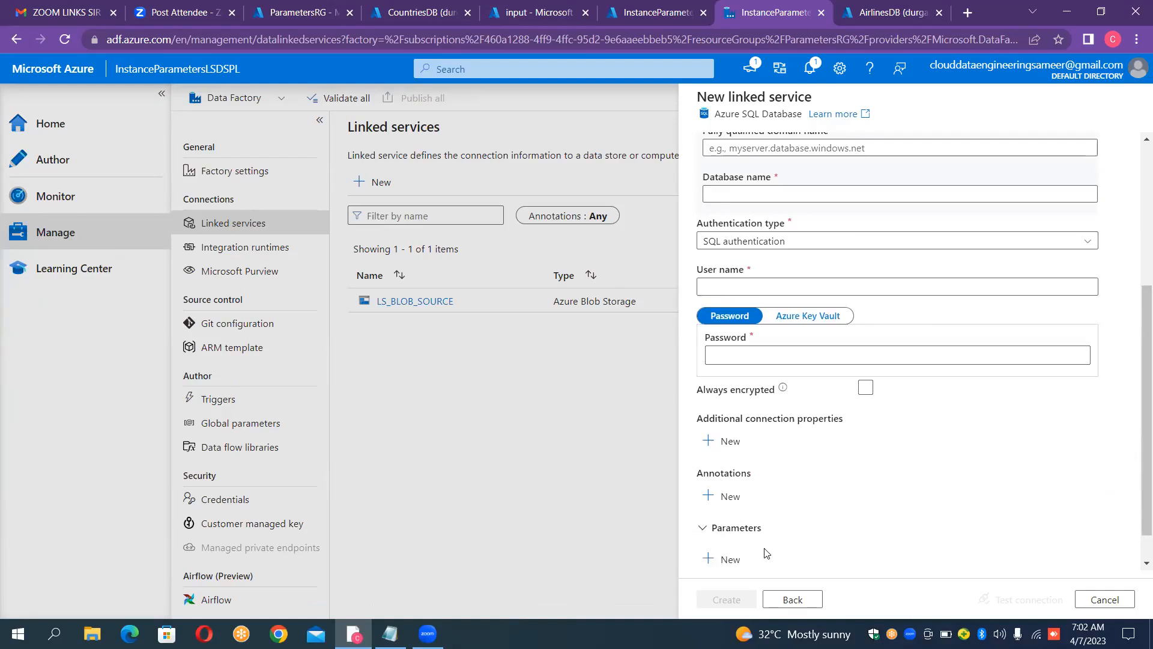
click(733, 558)
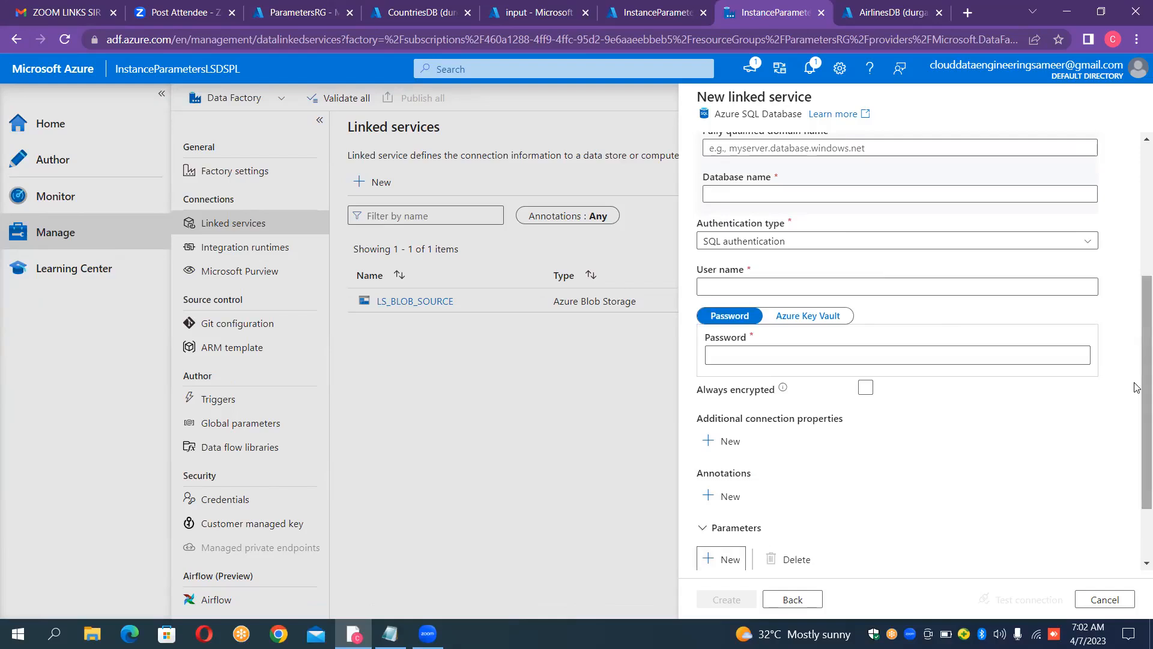
scroll(1135, 383, down, 2)
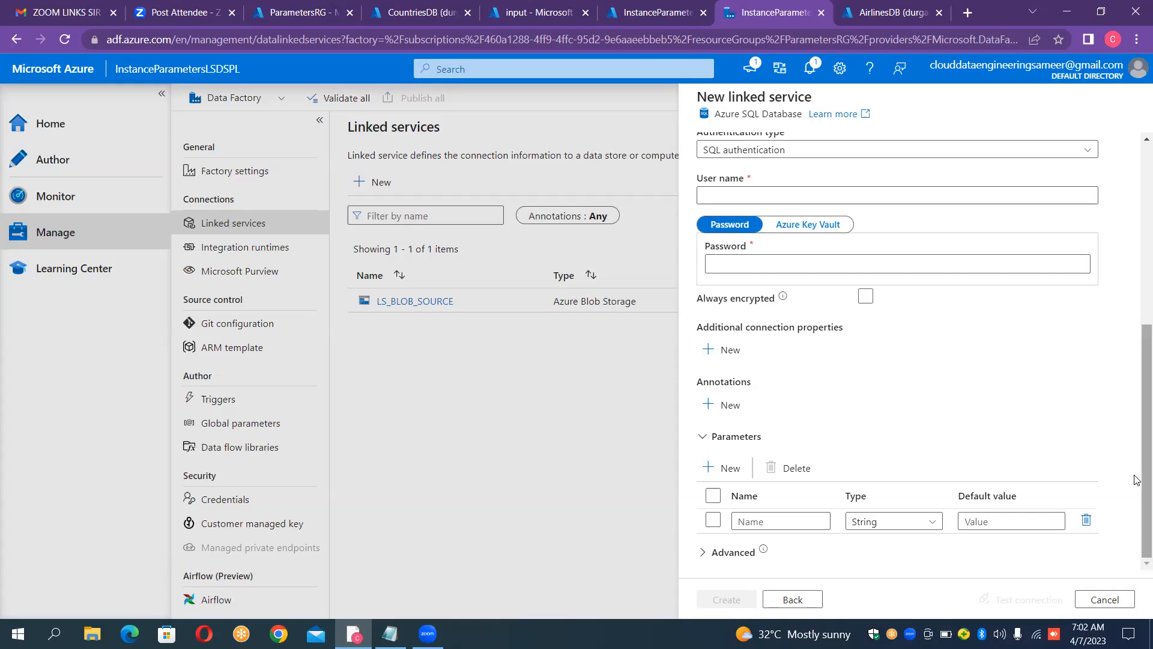
click(757, 521)
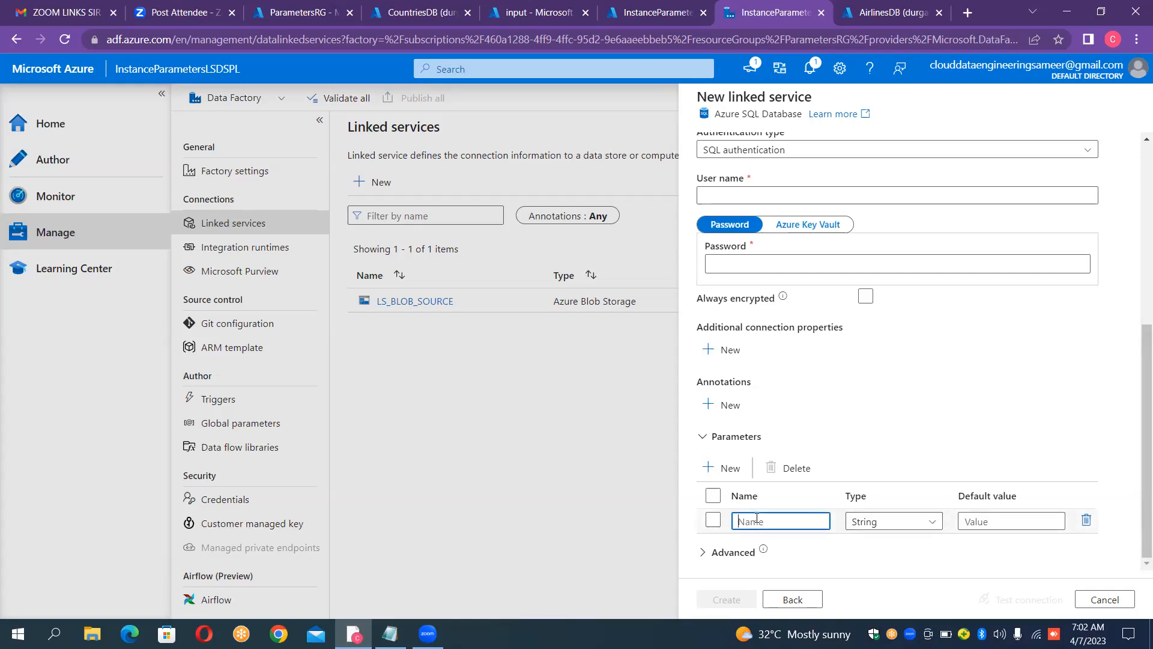
text(LSDBNAME)
click(1136, 408)
drag(1135, 408, 1136, 302)
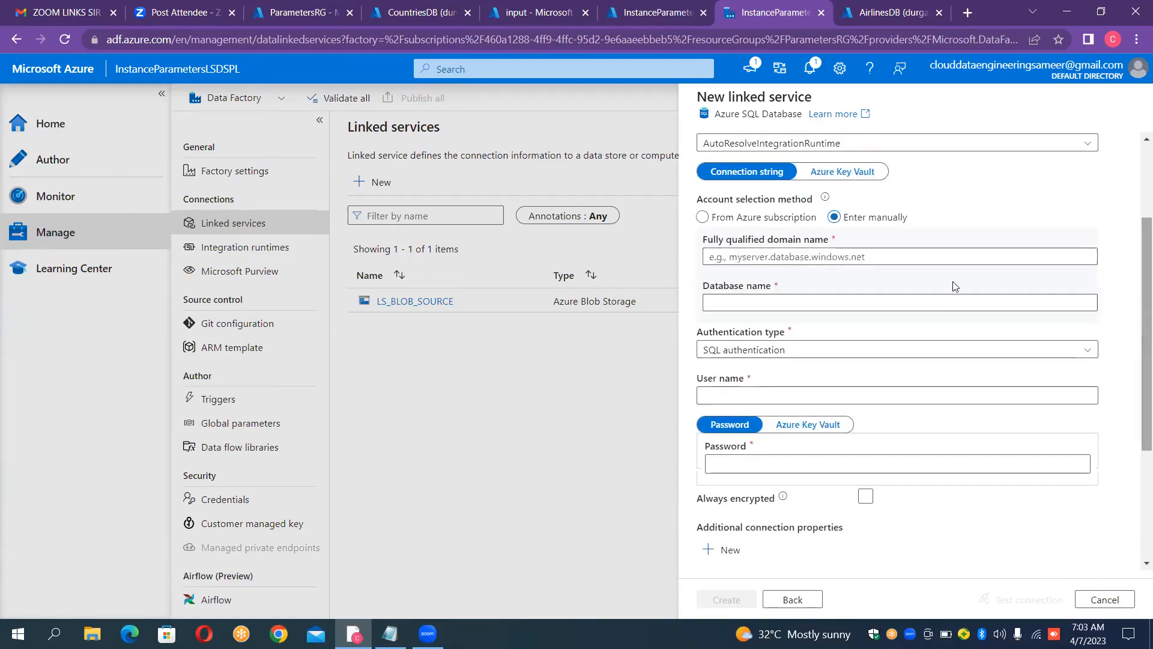
click(903, 258)
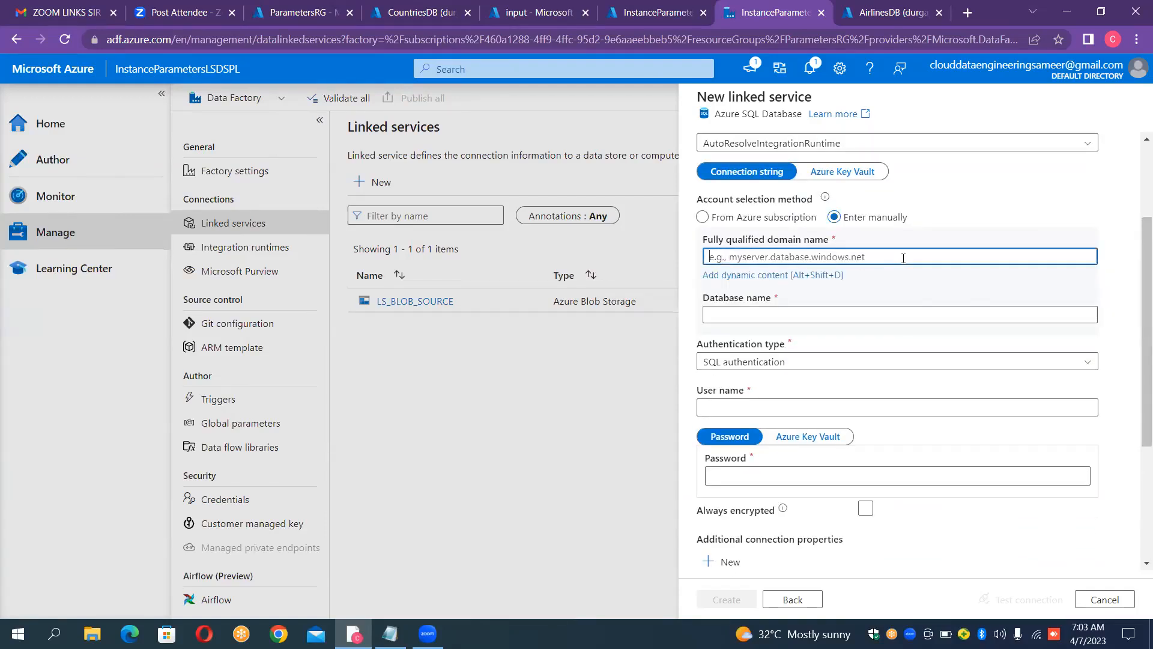
text(durgasoftserver.database.windows.net)
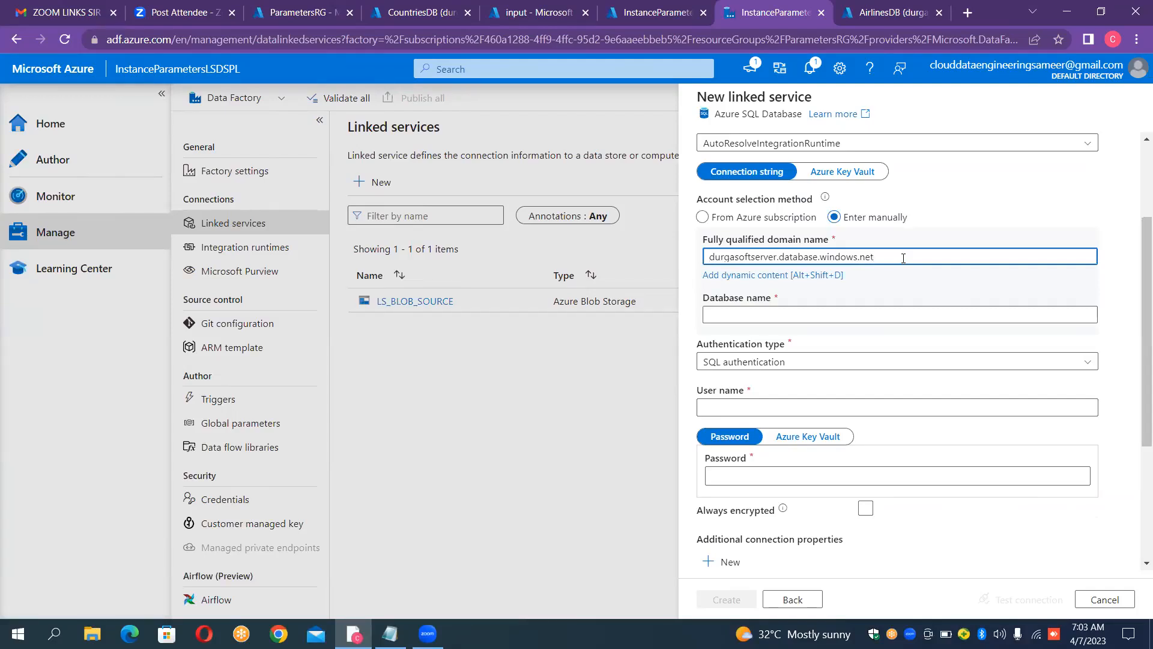
click(796, 312)
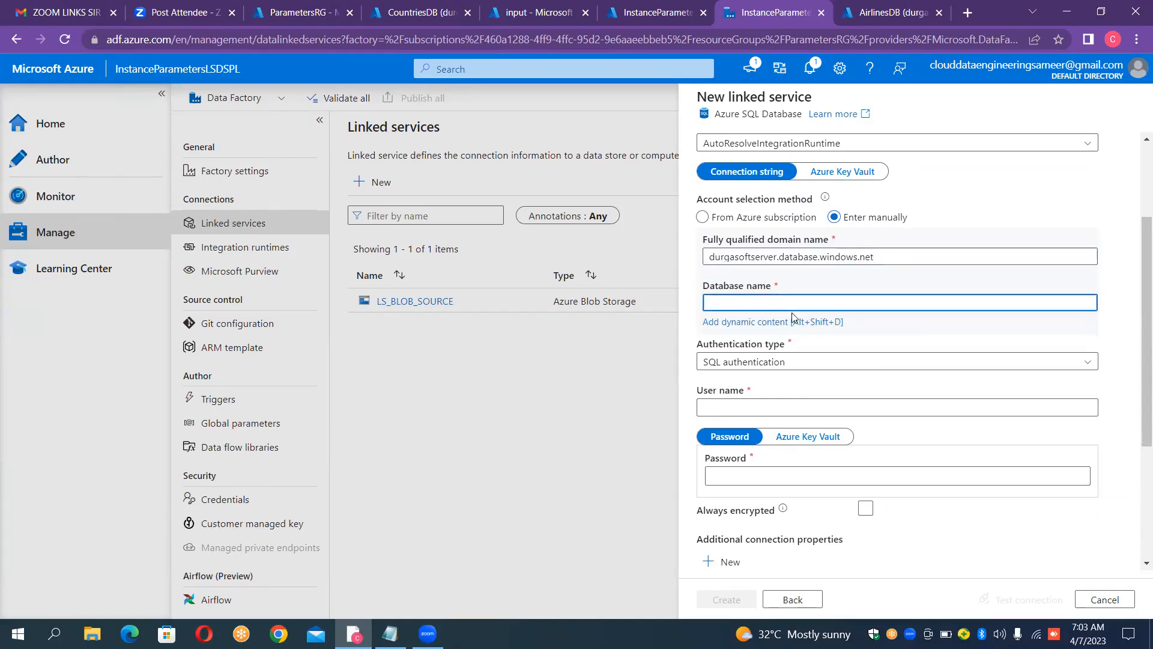
click(785, 323)
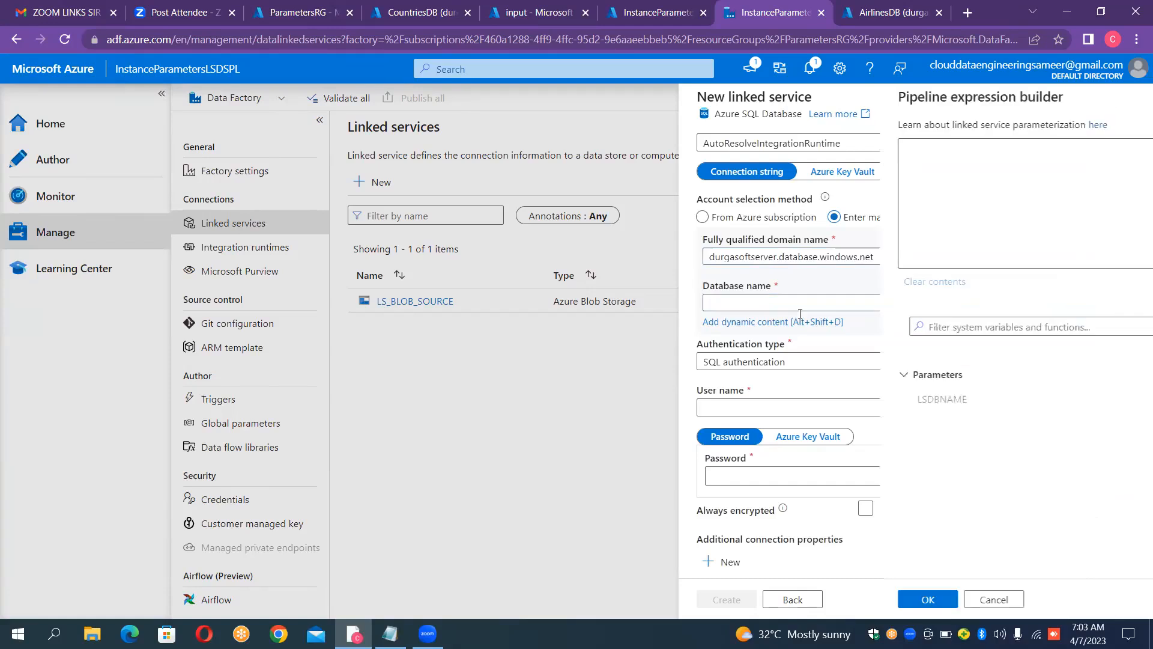
click(760, 403)
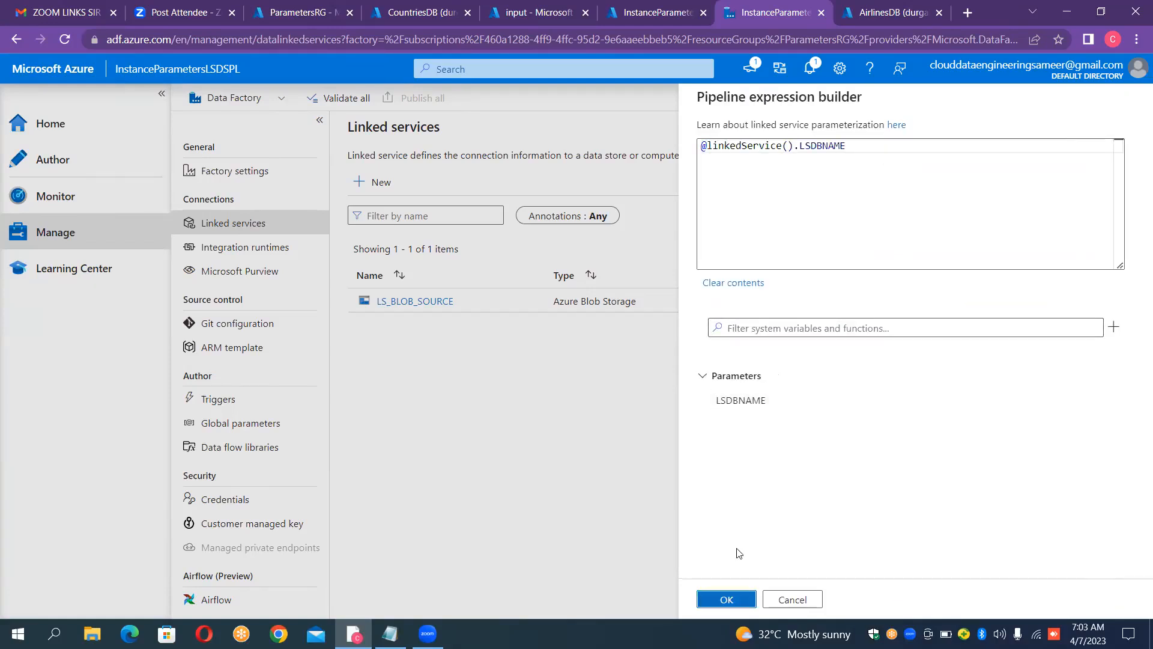
click(727, 599)
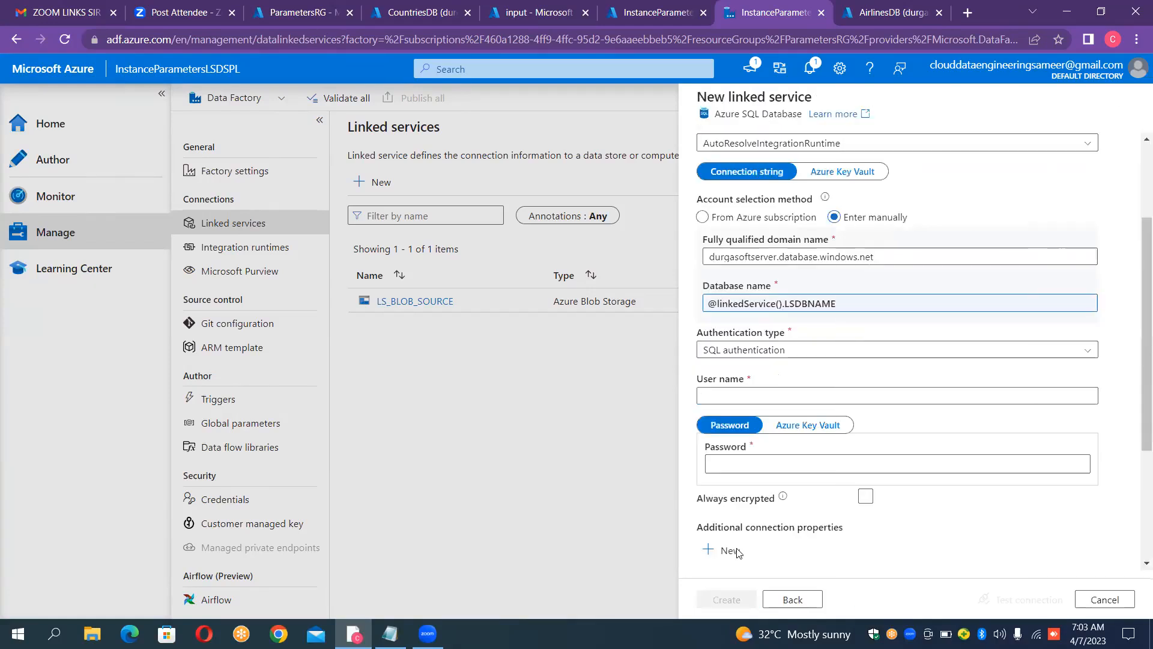
Step: Enter durgaadmin as the SQL authentication user name and fill in the account password
click(757, 394)
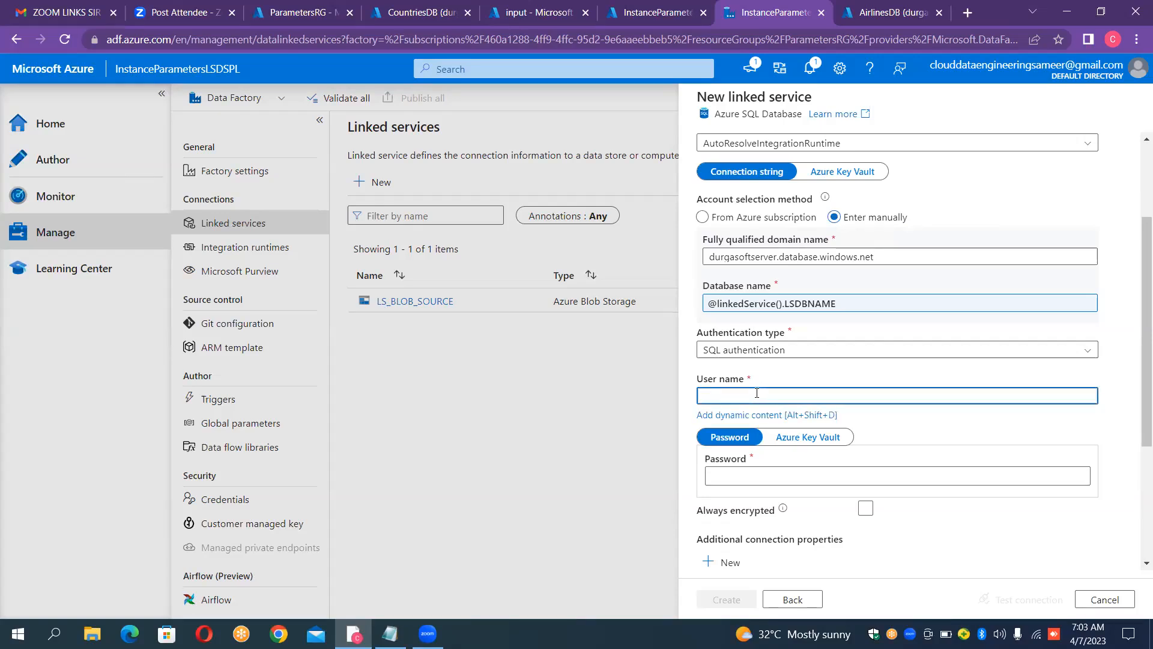
text(durgaadmin)
key(Tab)
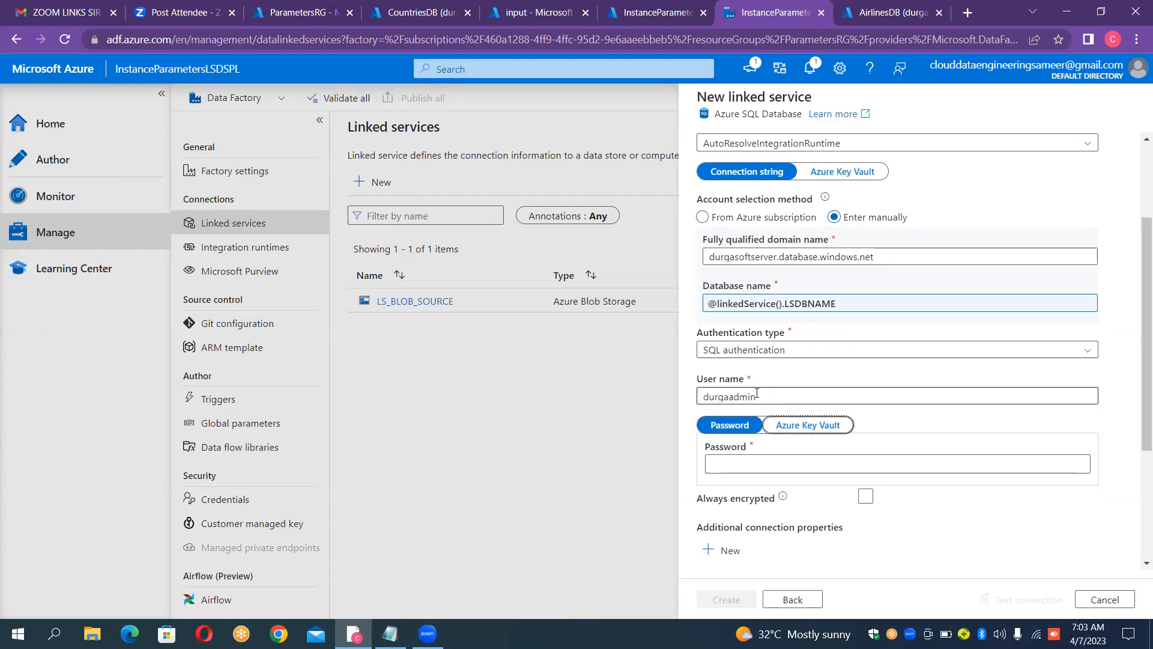
text(•••••••)
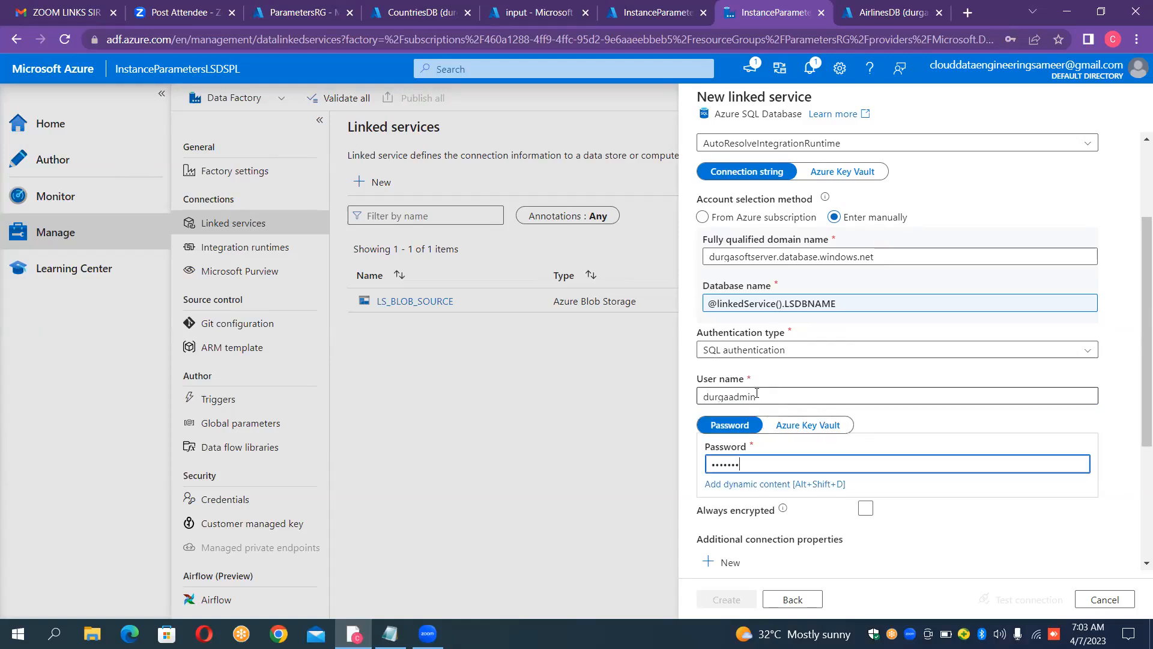
text(•••)
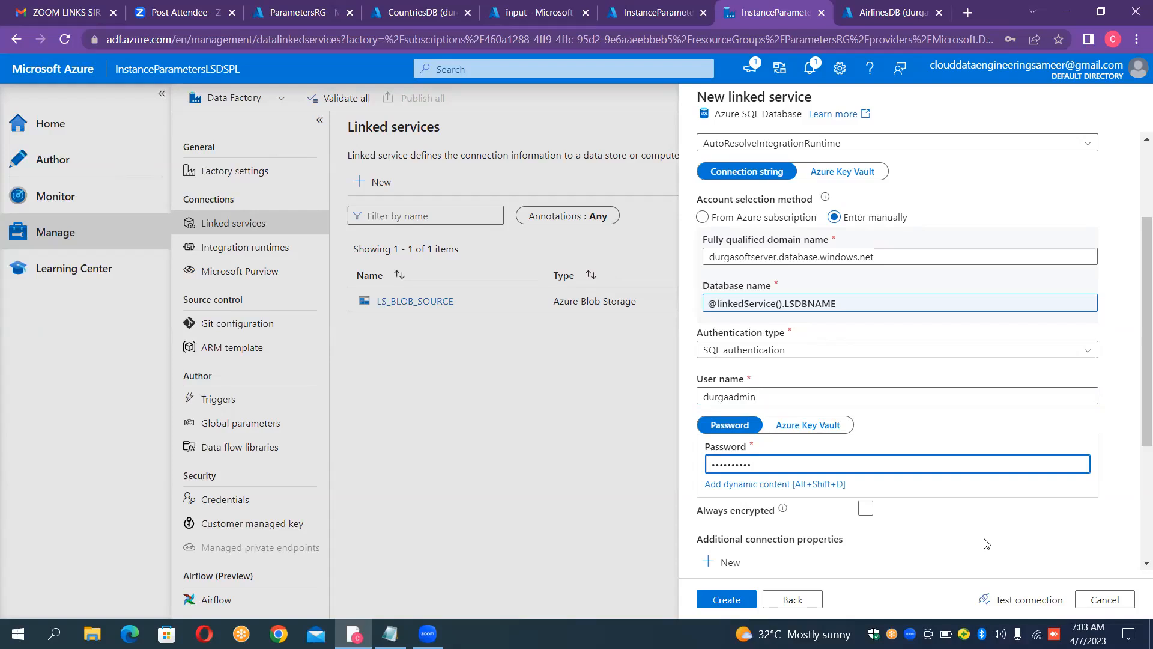
Step: Test the linked service connection with the LSDBNAME parameter value AirlinesDB
click(1027, 616)
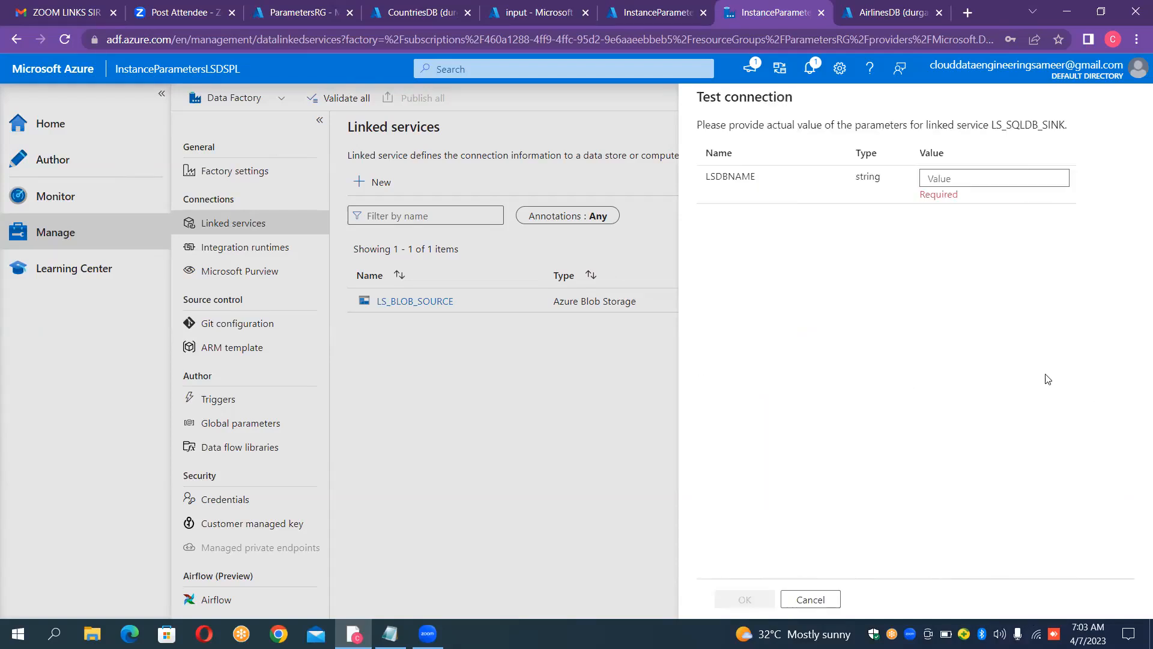
click(1009, 175)
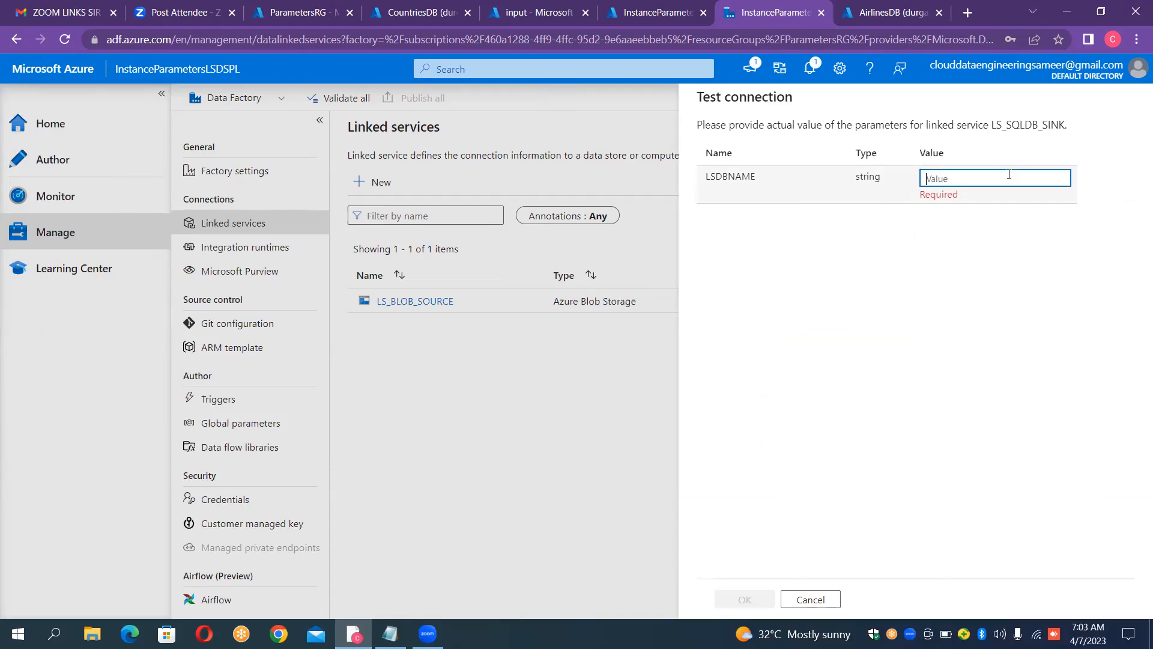
text(A)
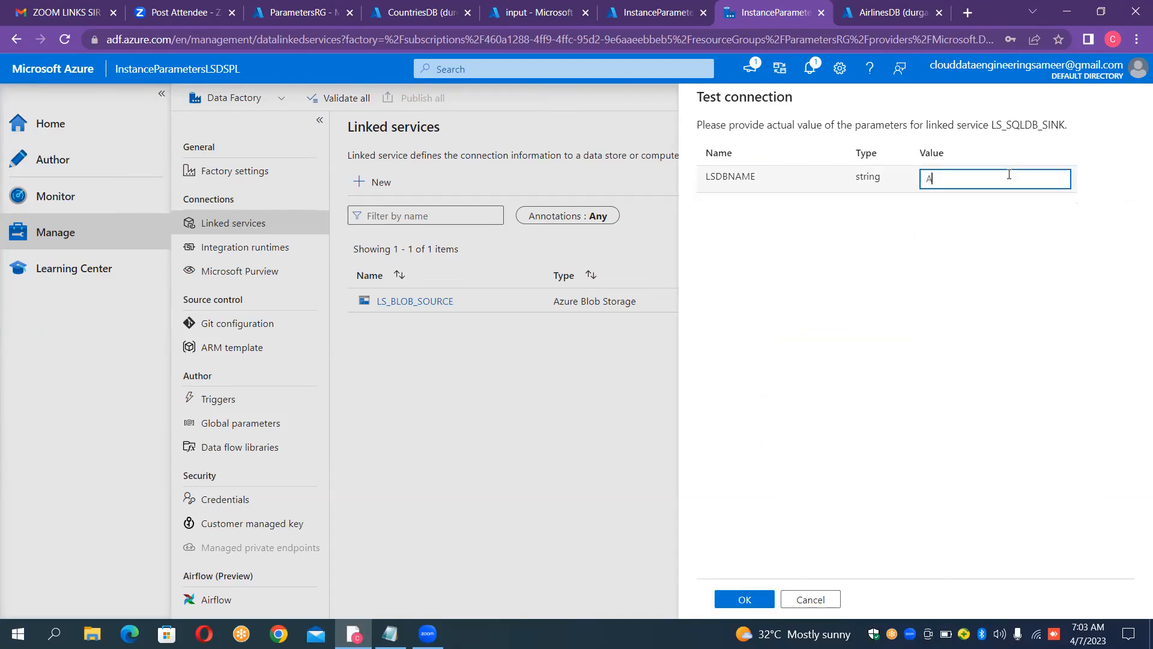
text(irlinesDB)
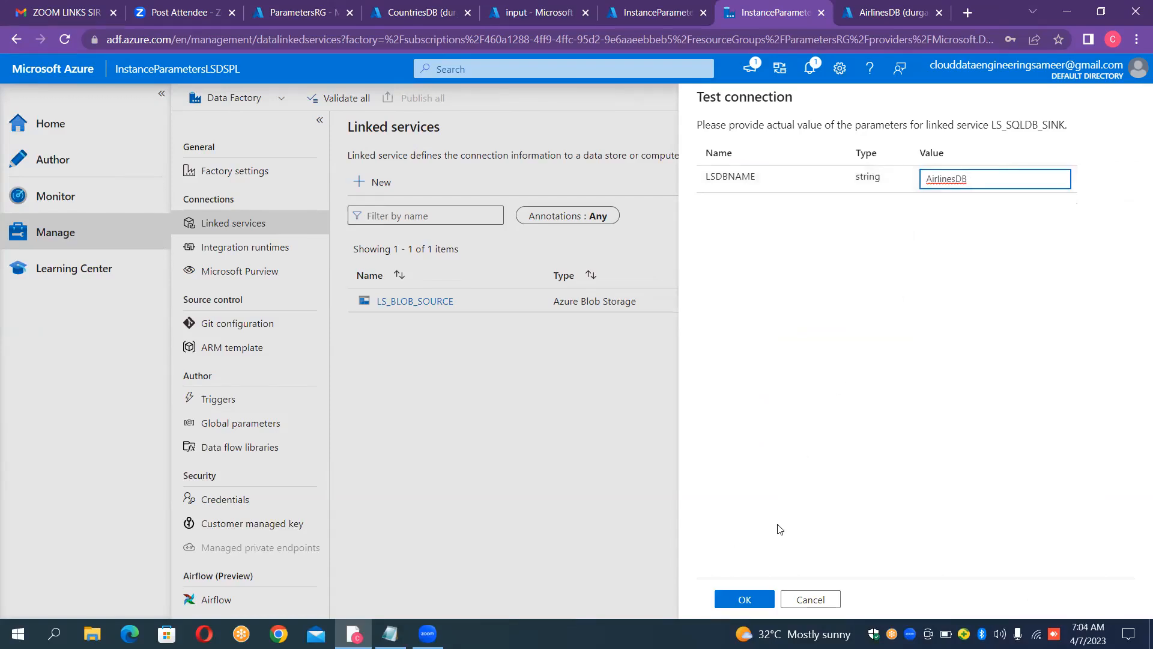
key(Return)
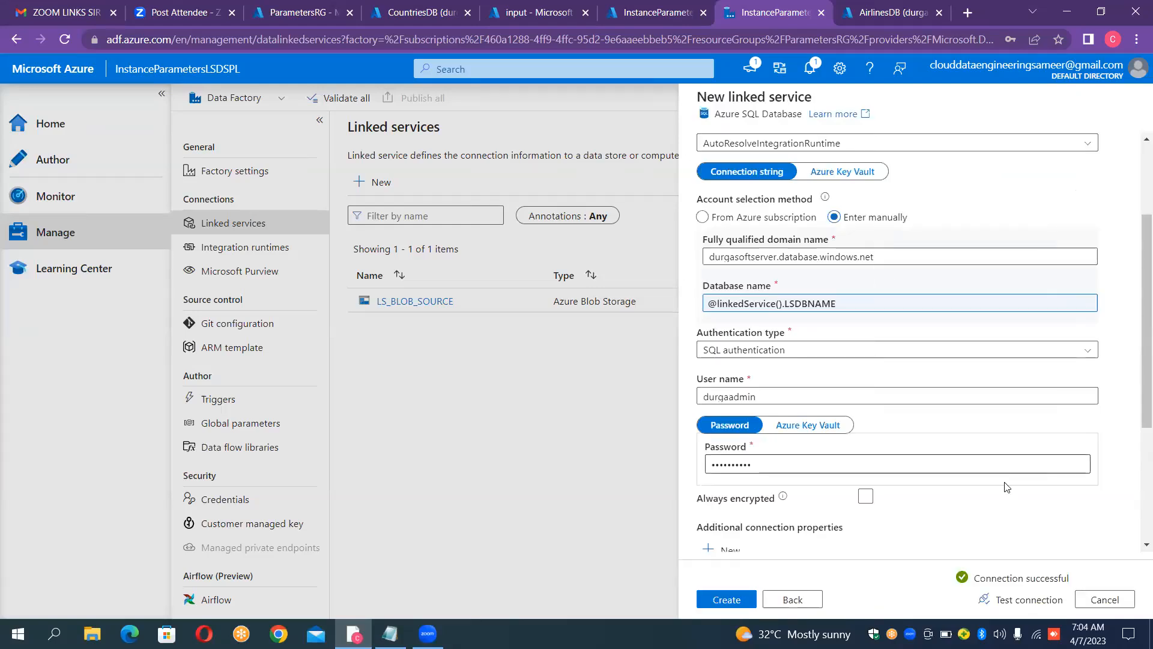
Step: Test the connection again with LSDBNAME set to CountriesDB and create the linked service
key(Return)
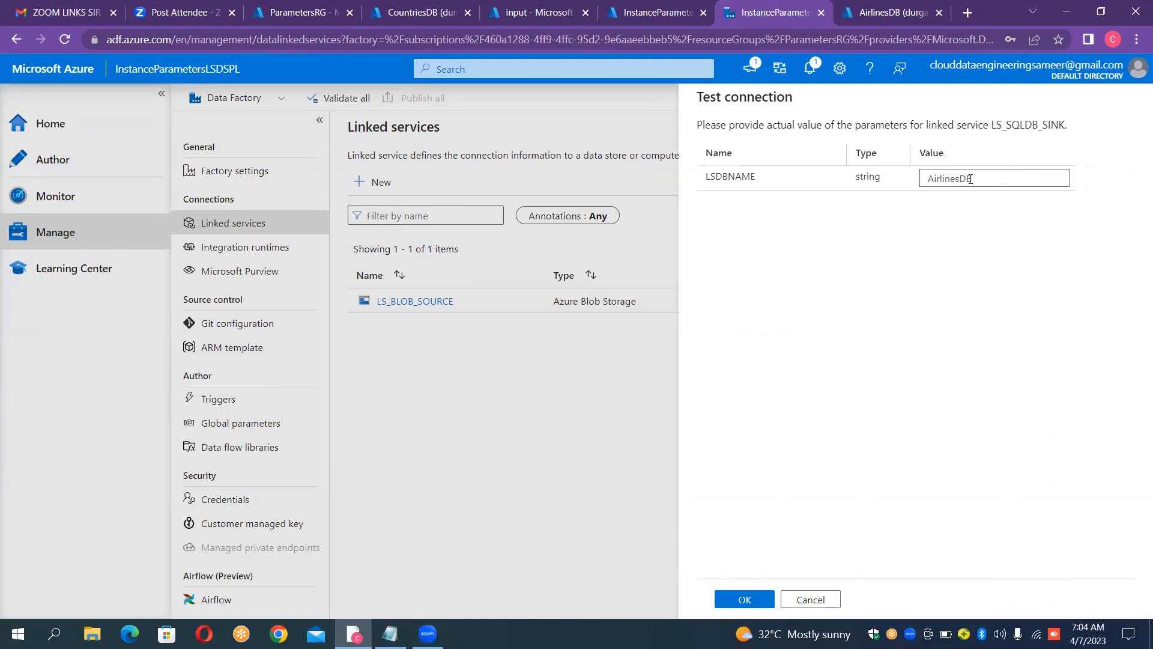
click(960, 178)
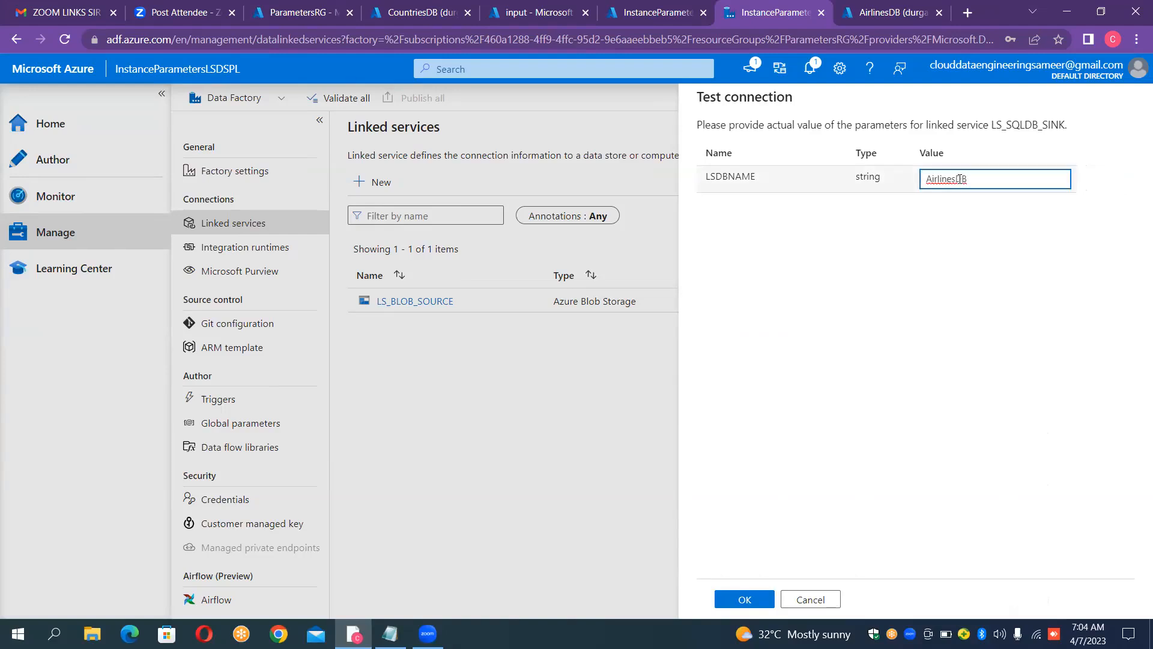
key(shift+Left)
key(shift+Left)
key(shift+Left)
key(shift+Left)
key(shift+Left)
key(shift+Left)
key(shift+Left)
key(shift+Left)
text(Countries)
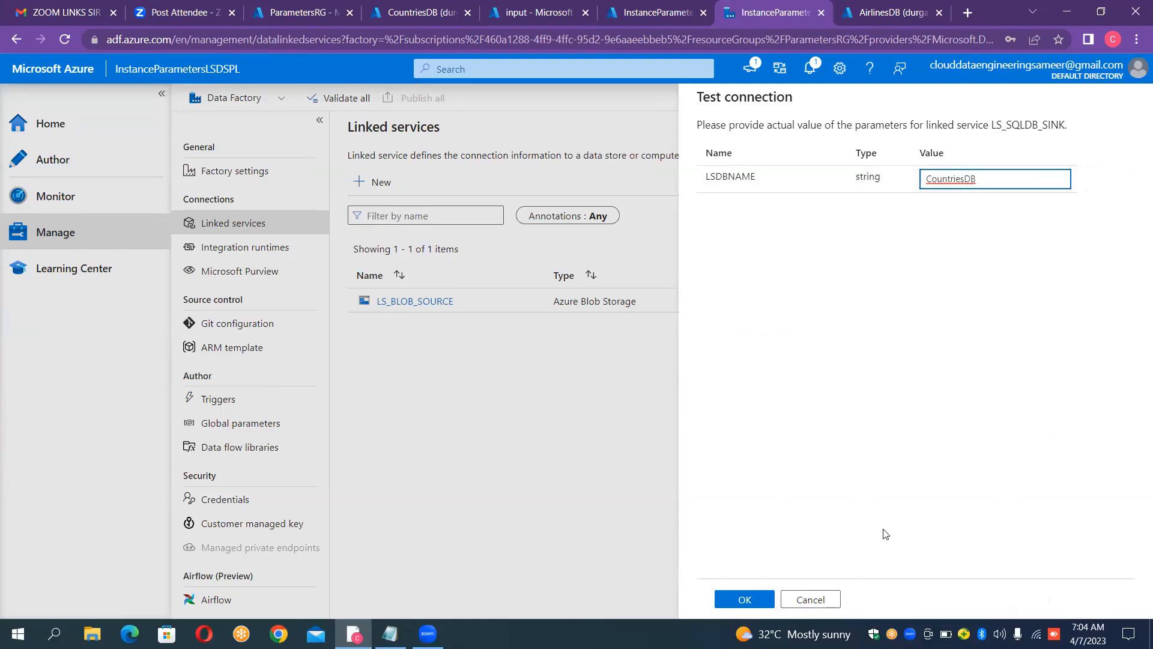
key(Return)
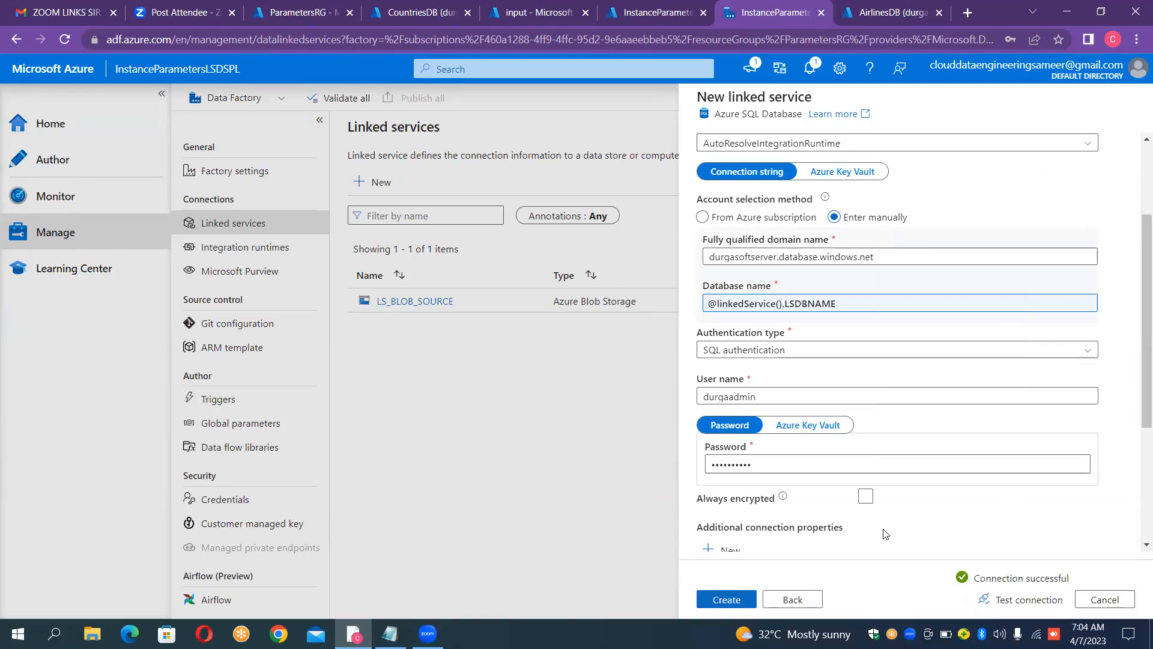
key(Return)
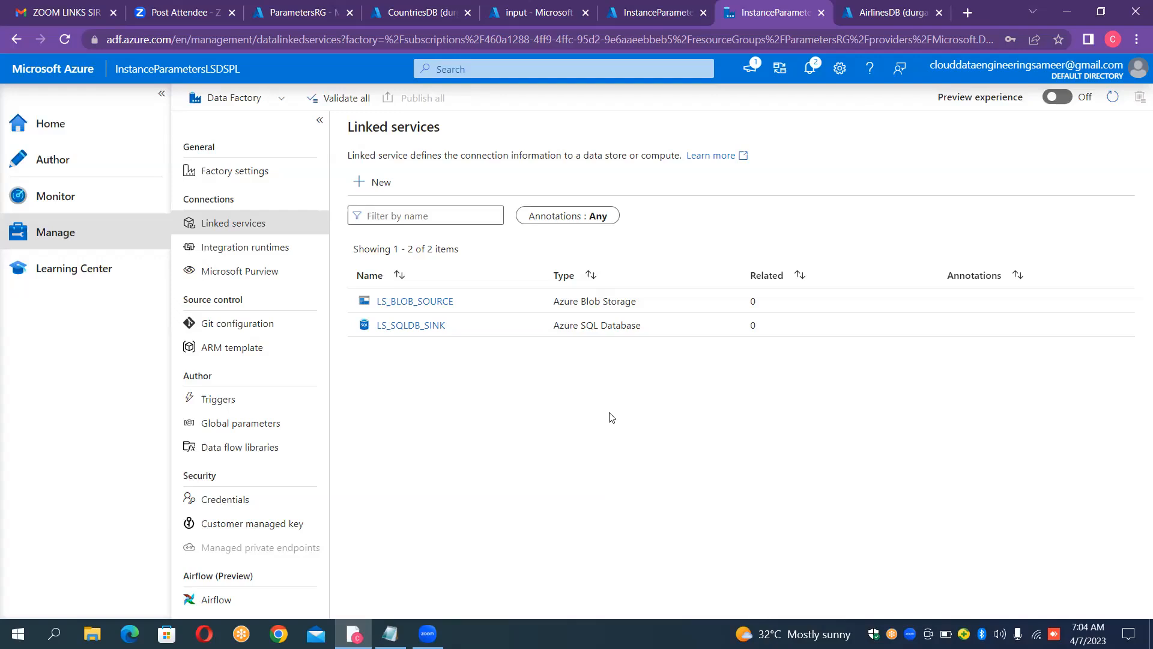
Step: Start a new dataset in the authoring workspace using Azure Blob Storage as its data store
click(71, 167)
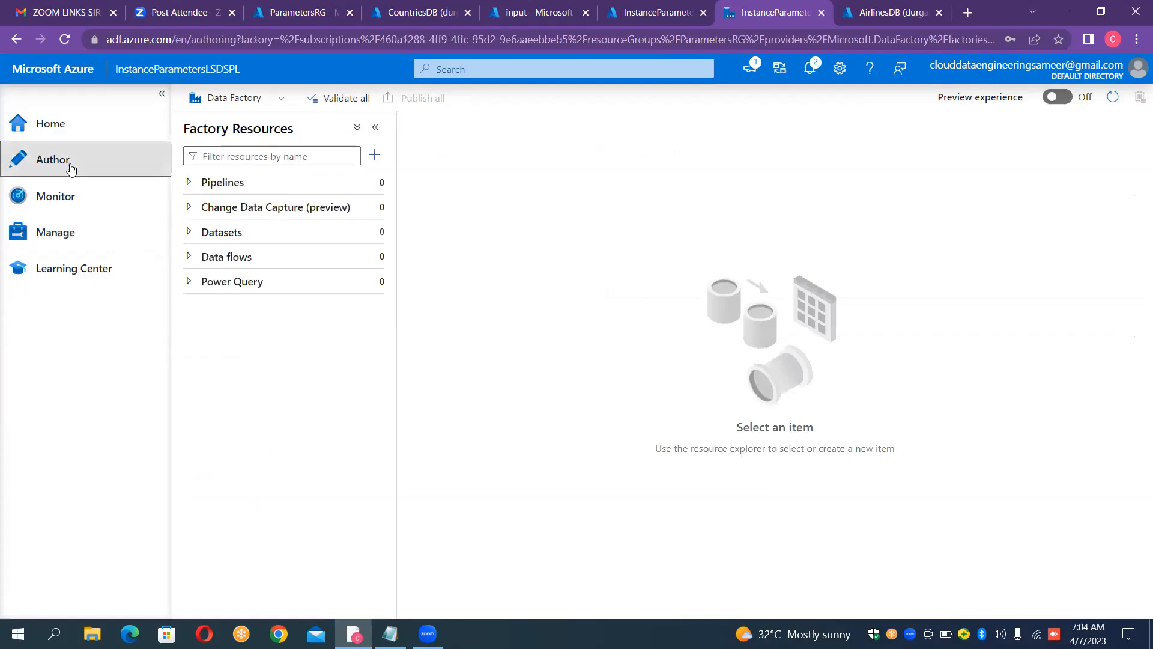
click(379, 238)
click(390, 250)
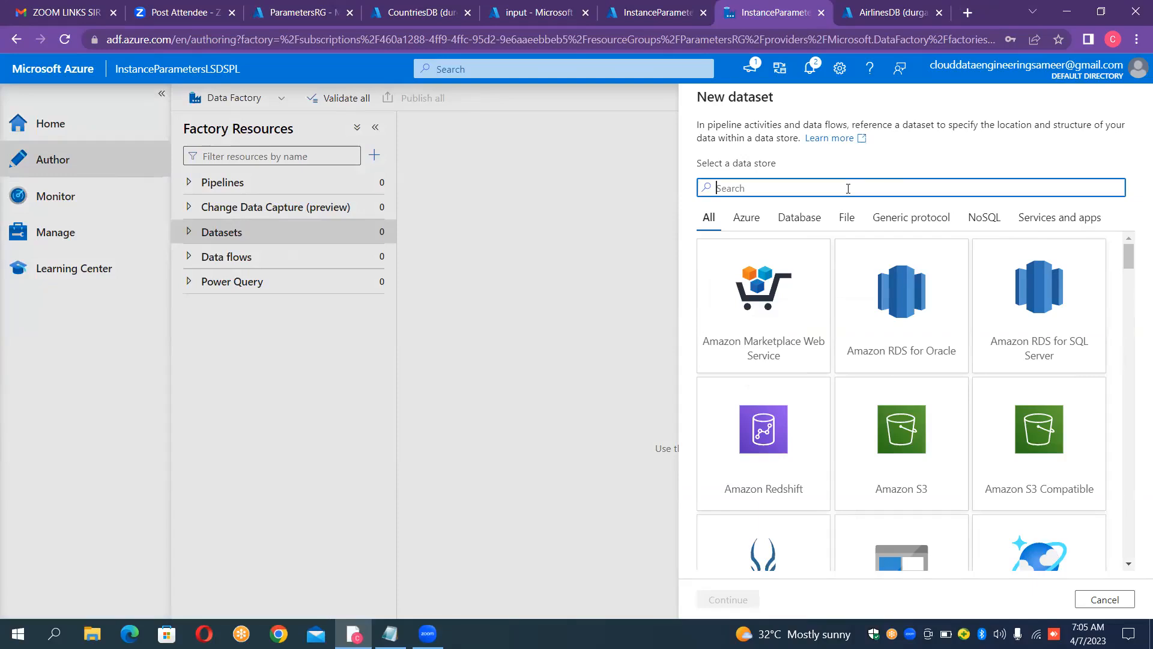
text(blob)
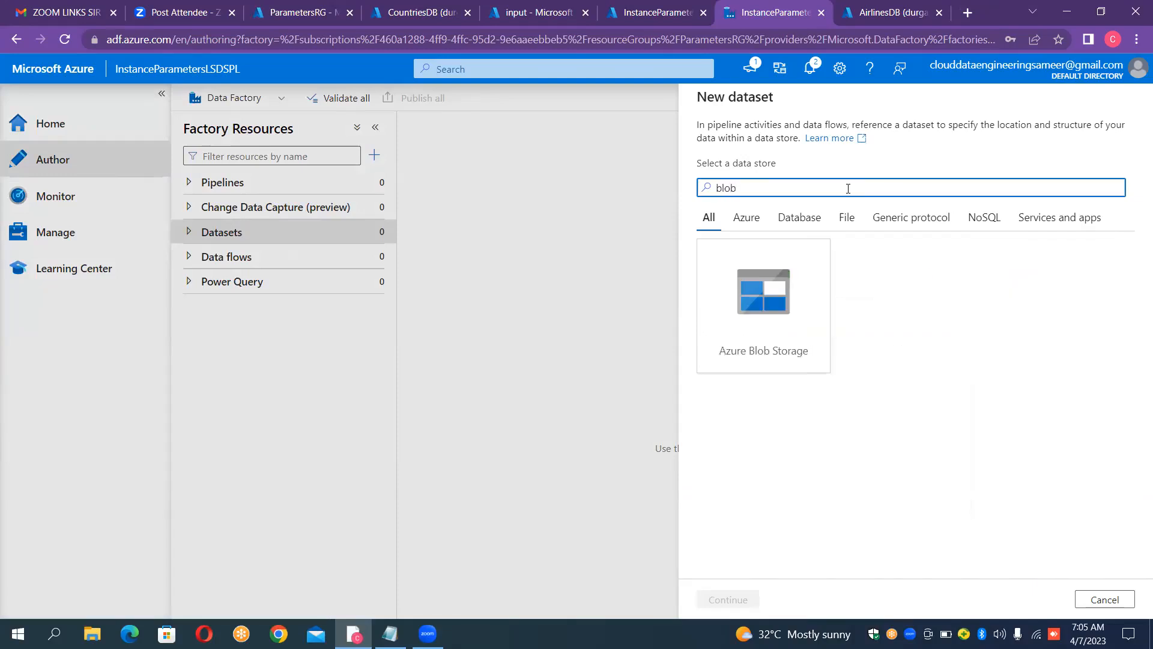
double_click(784, 270)
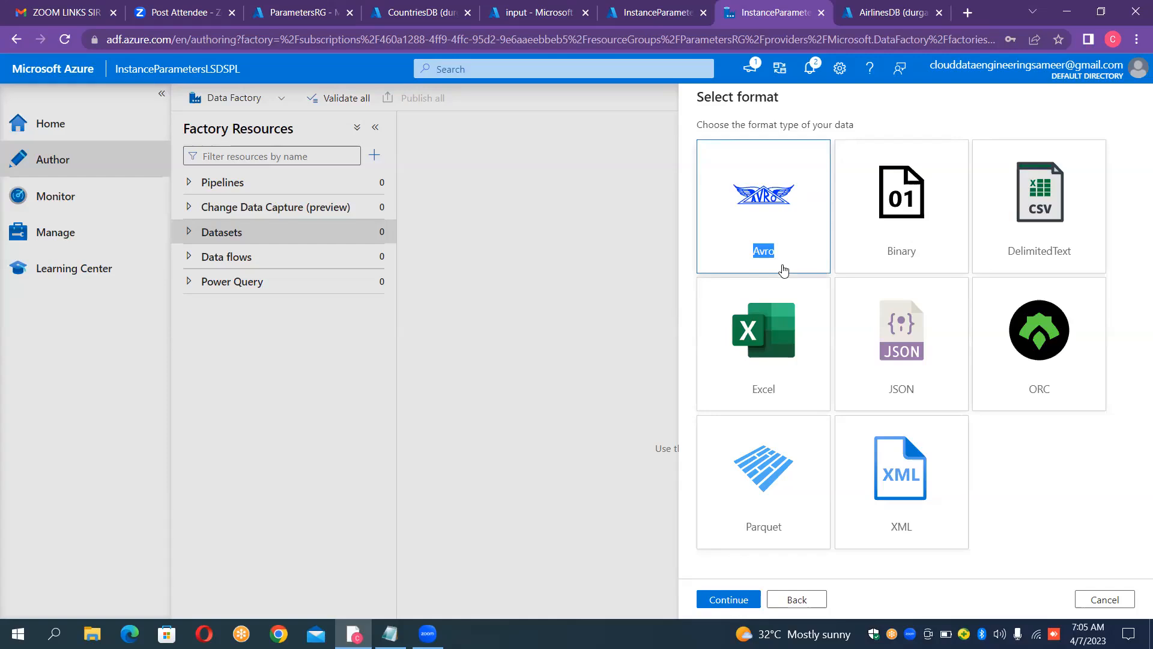
Step: Check the file types in the input container and choose DelimitedText as the dataset format
click(524, 12)
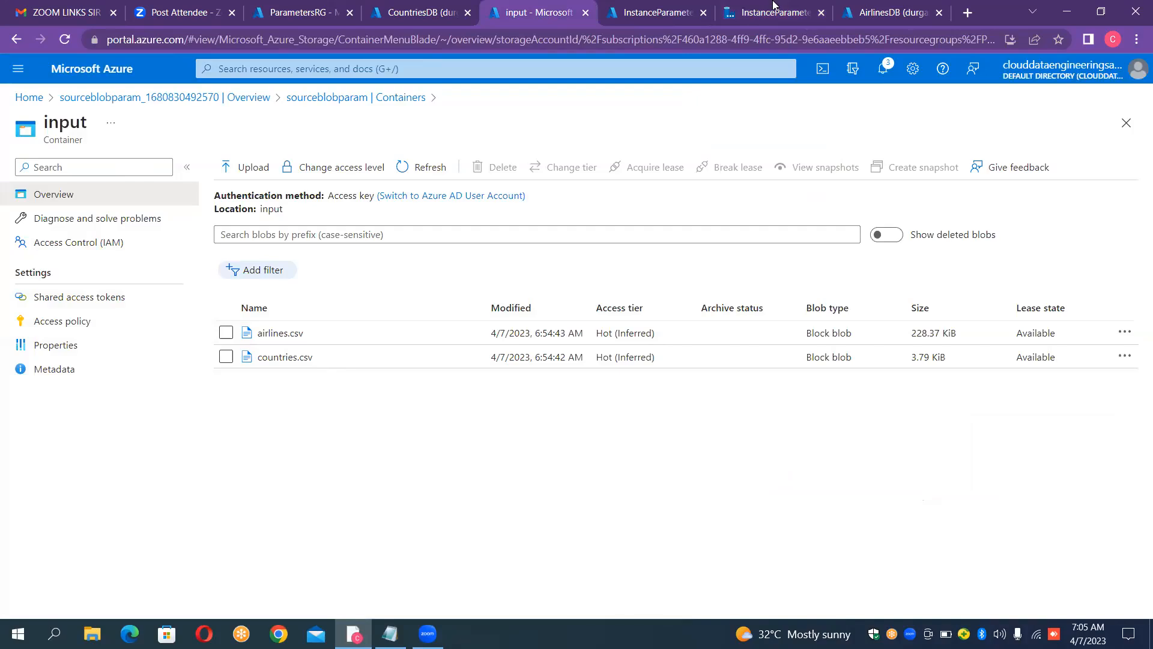
click(778, 10)
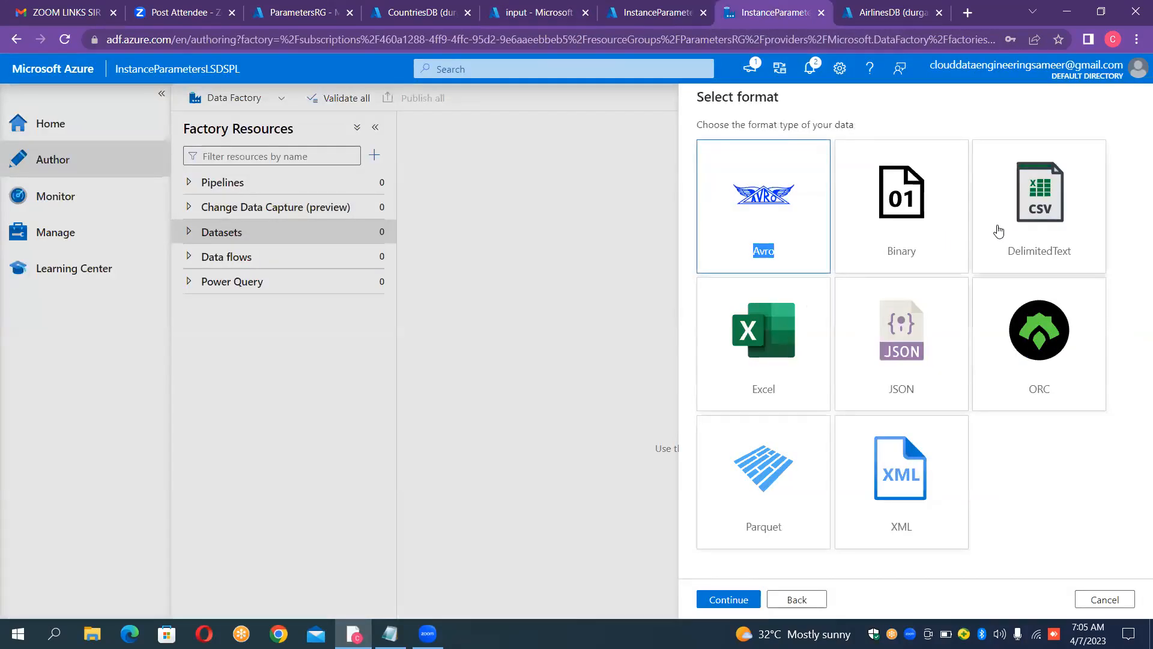
double_click(1043, 221)
Step: Name the delimited text dataset DS_SOURCE_PARAM
click(931, 140)
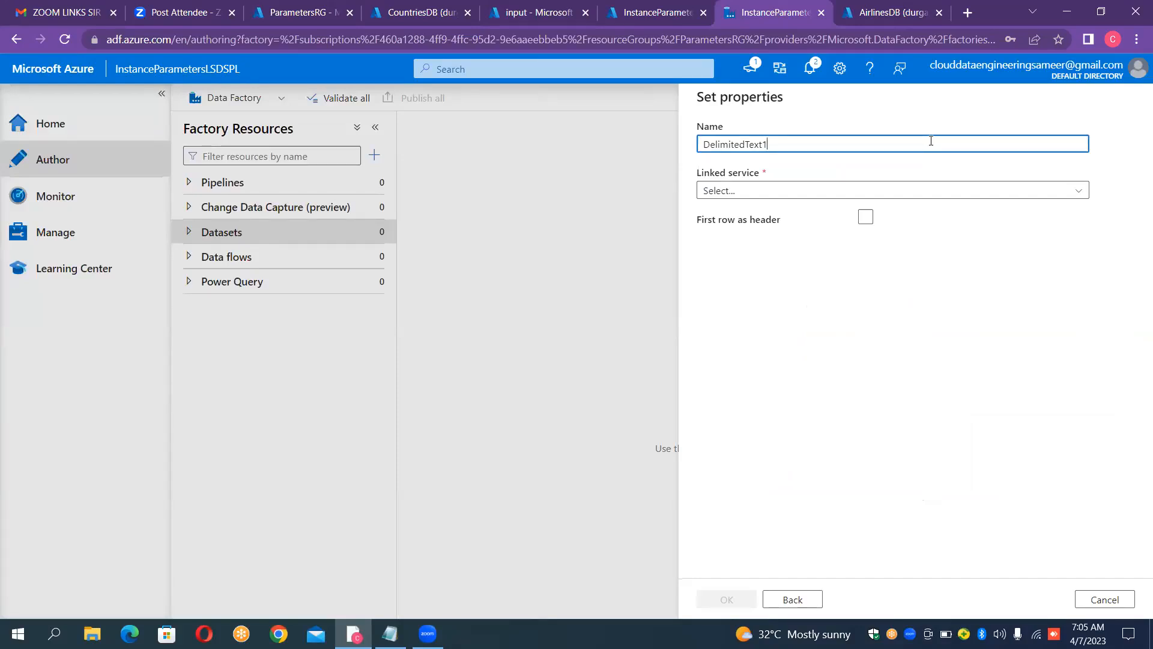
key(ctrl+a)
key(BackSpace)
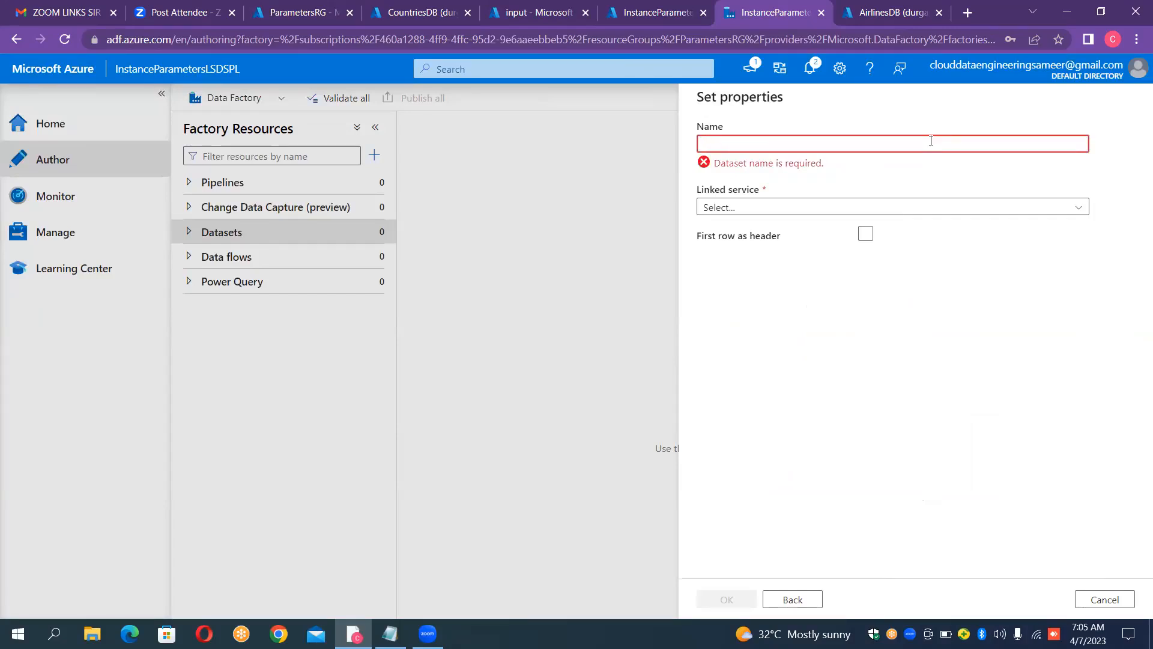
text(DS)
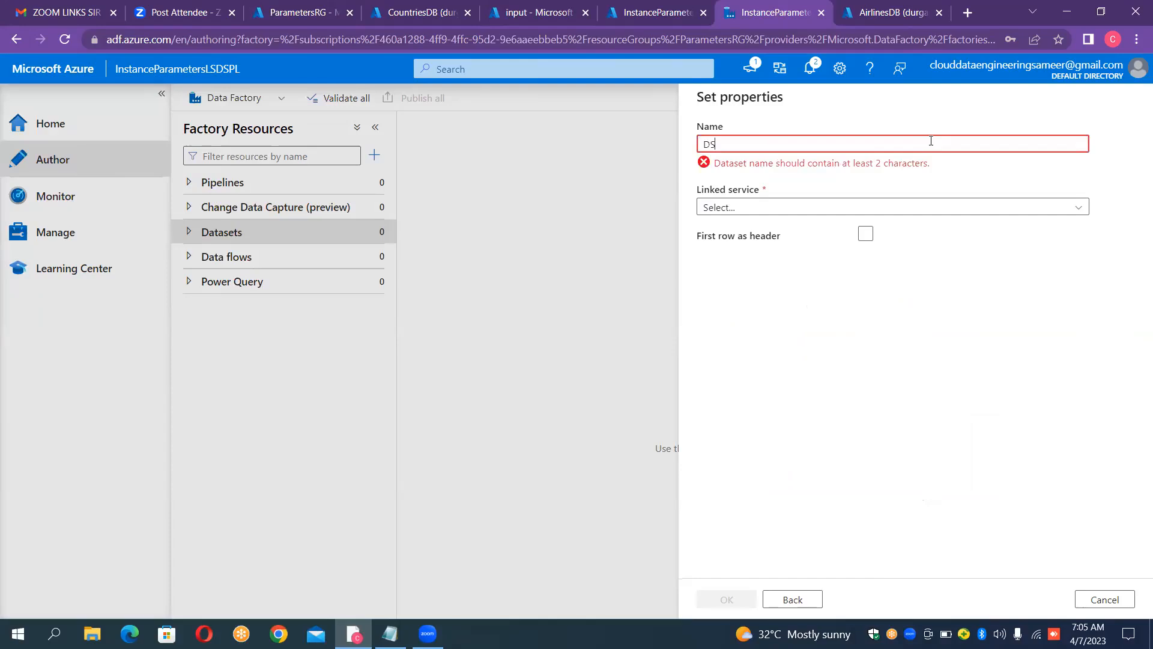
text(_SOURCE)
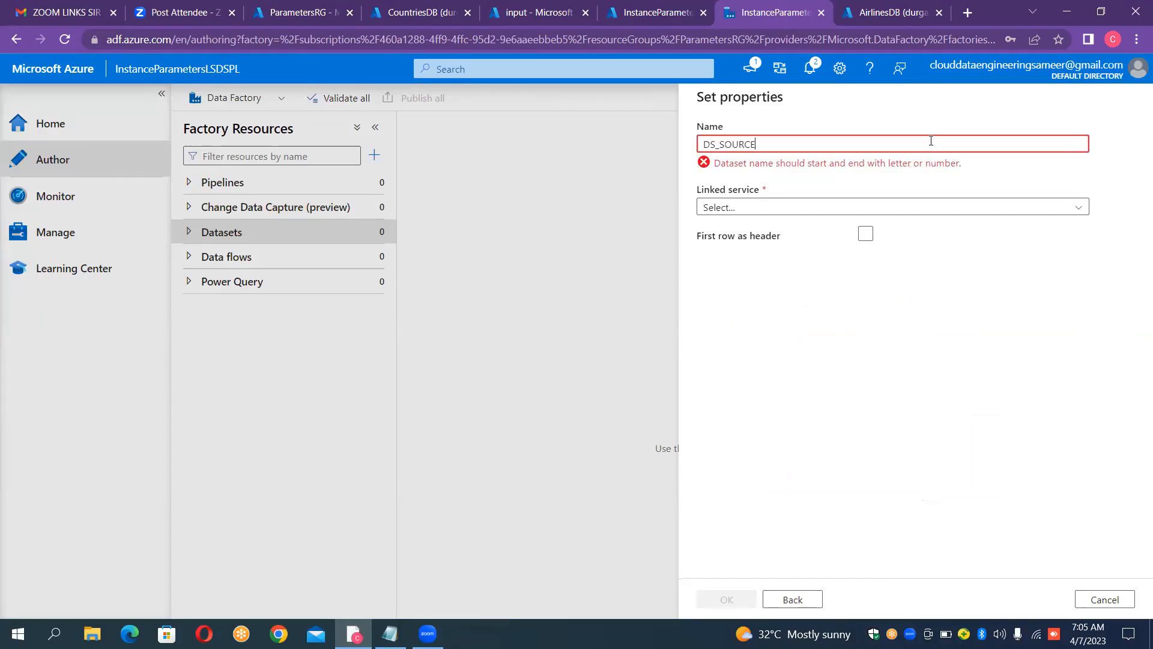
text(_)
text(PARAM)
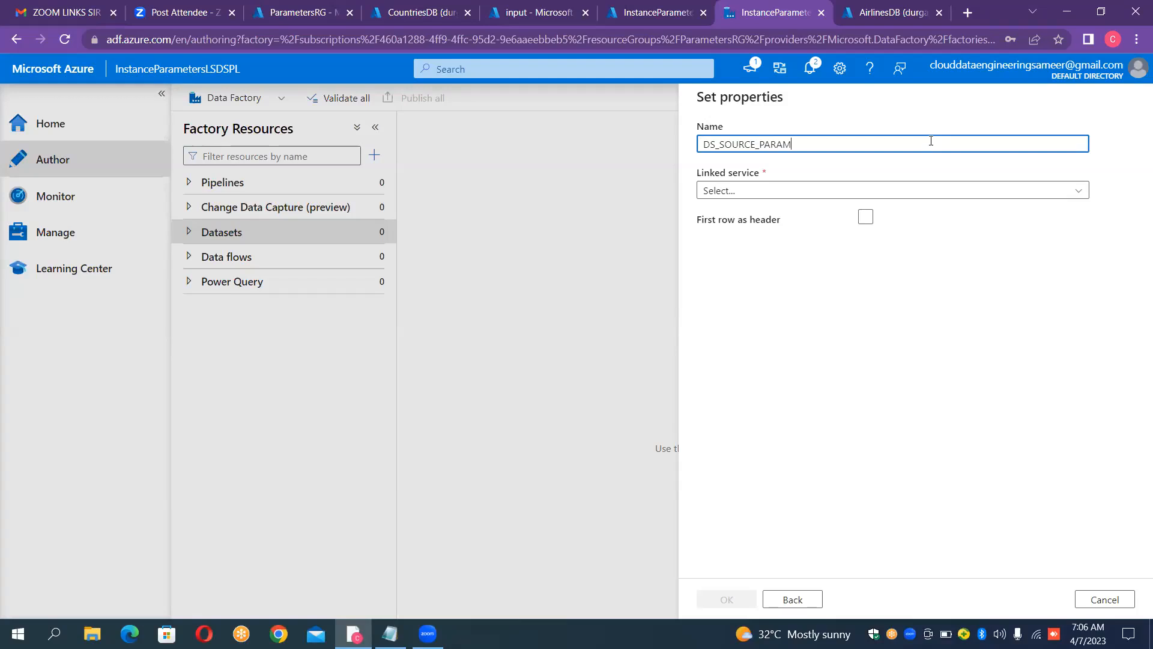
Step: Assign the LS_BLOB_SOURCE linked service to the dataset and treat the first row as header
click(984, 191)
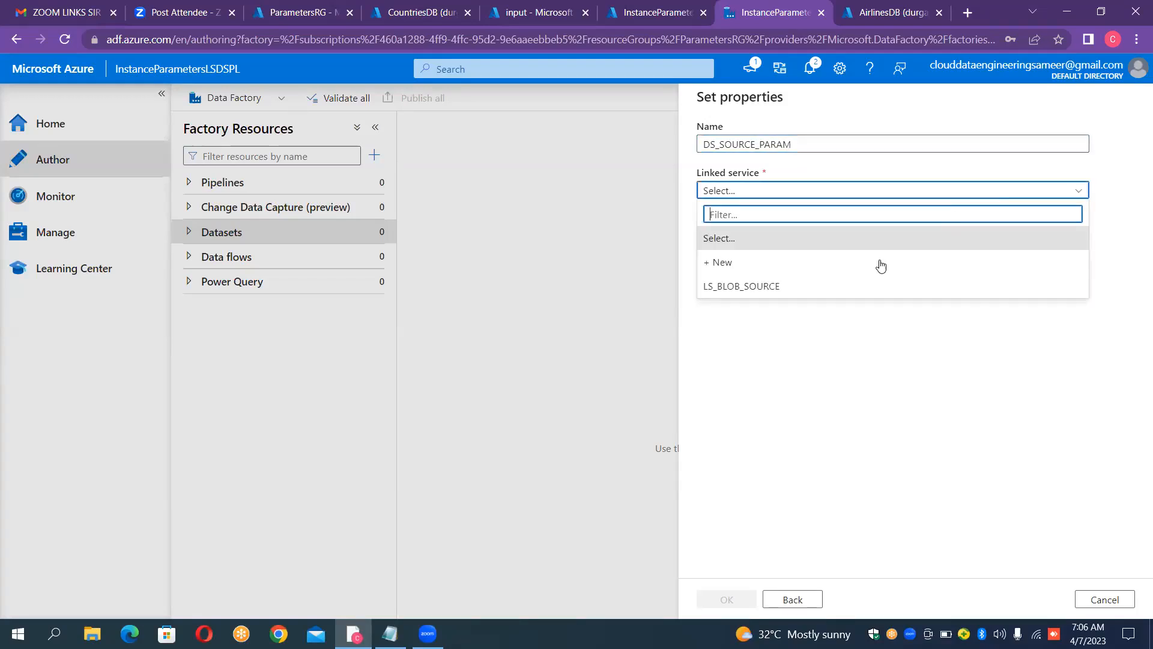
click(862, 286)
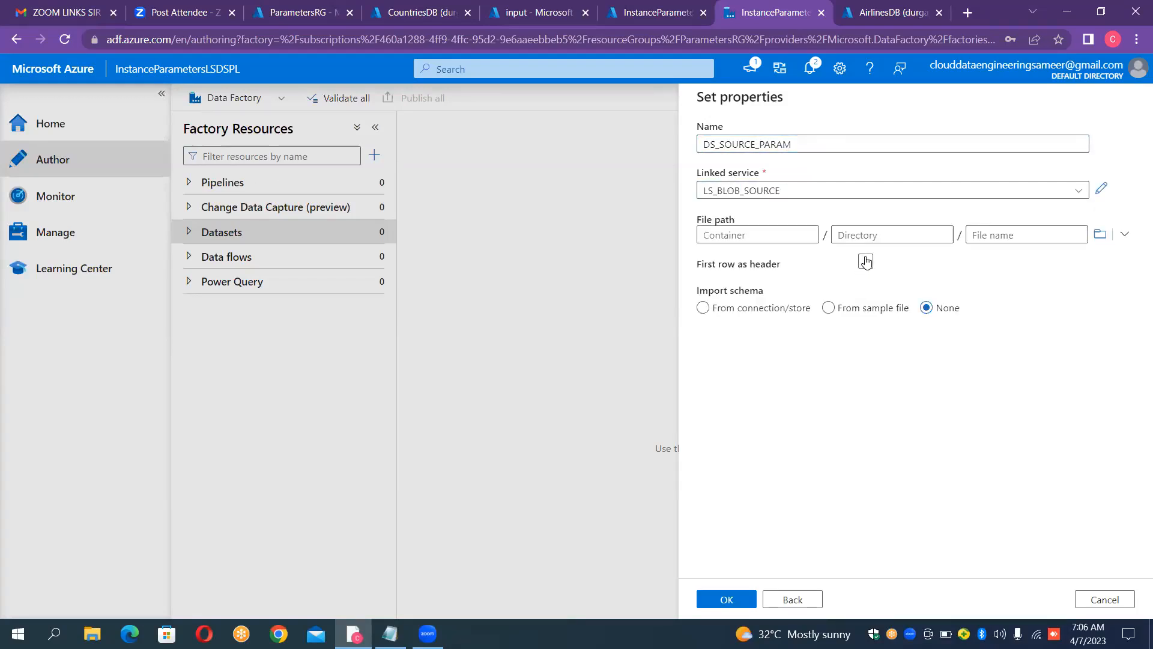
click(865, 261)
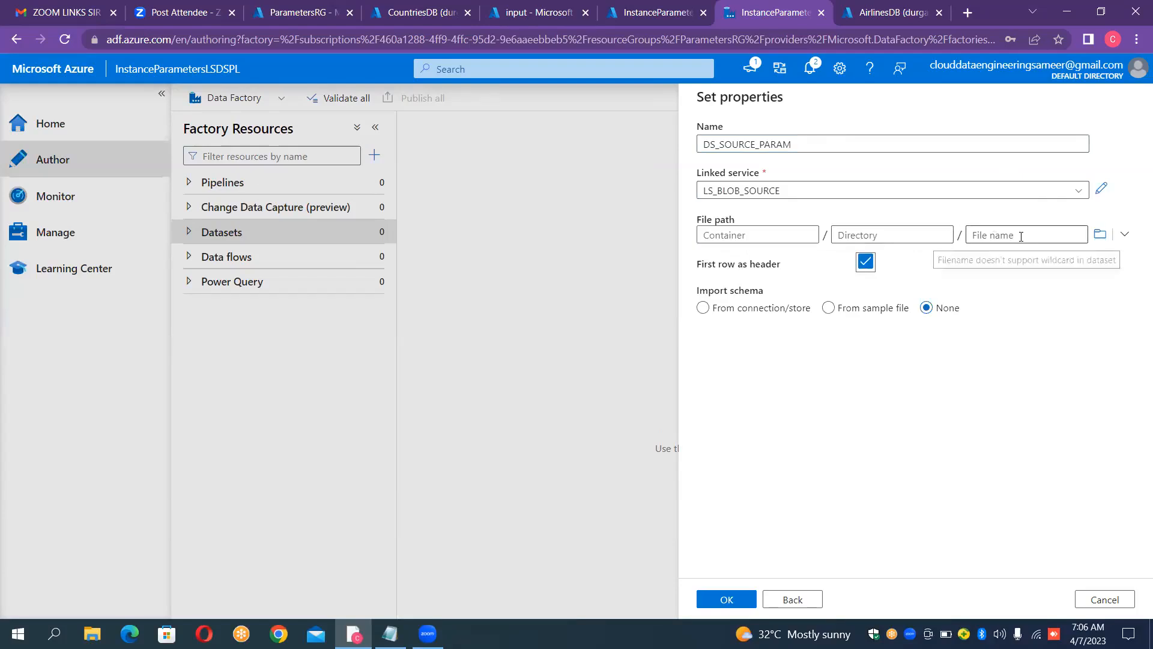
Step: Set the dataset's file path to the input container without choosing a file, create the dataset, and hide its properties pane
click(1105, 241)
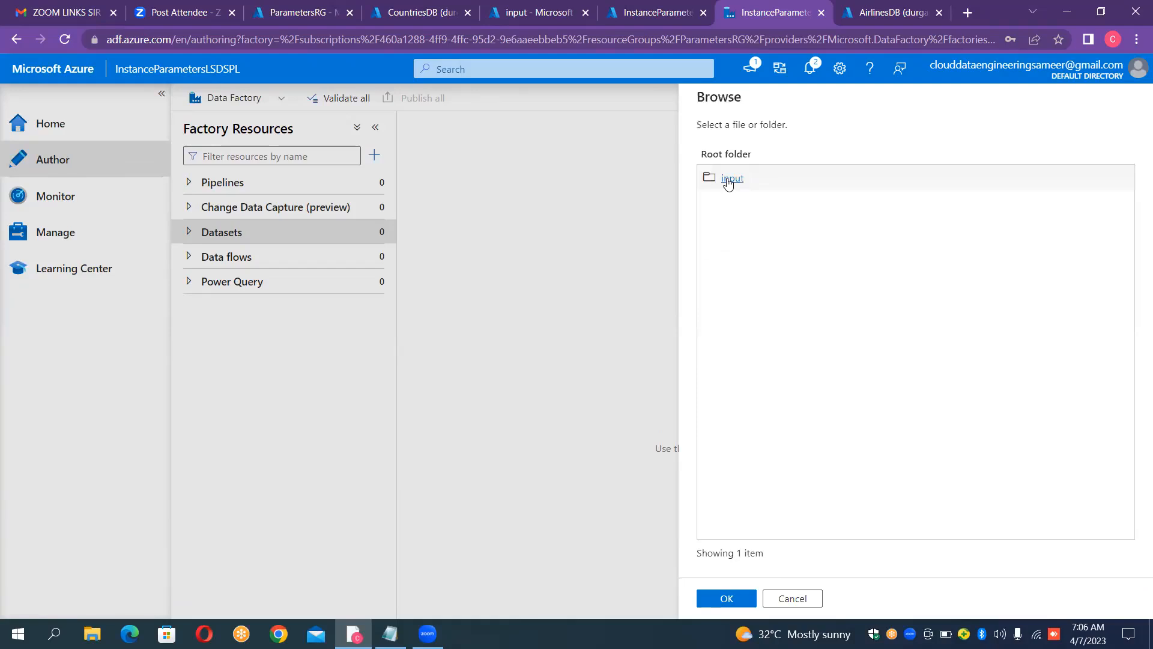
double_click(729, 182)
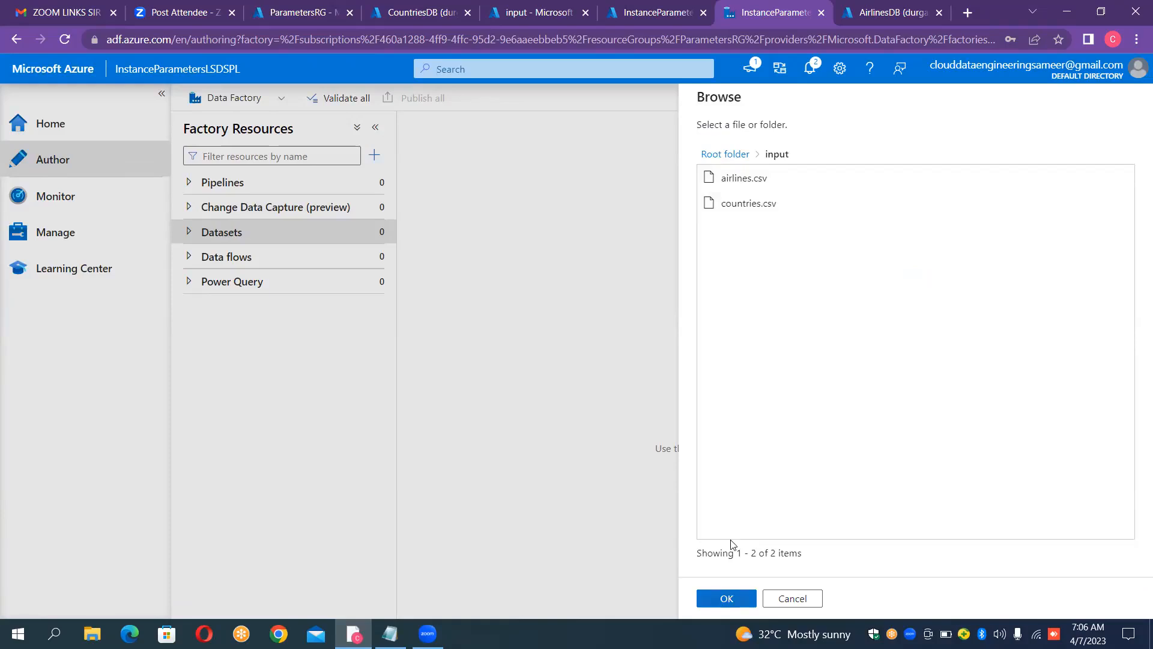
key(Return)
key(Return)
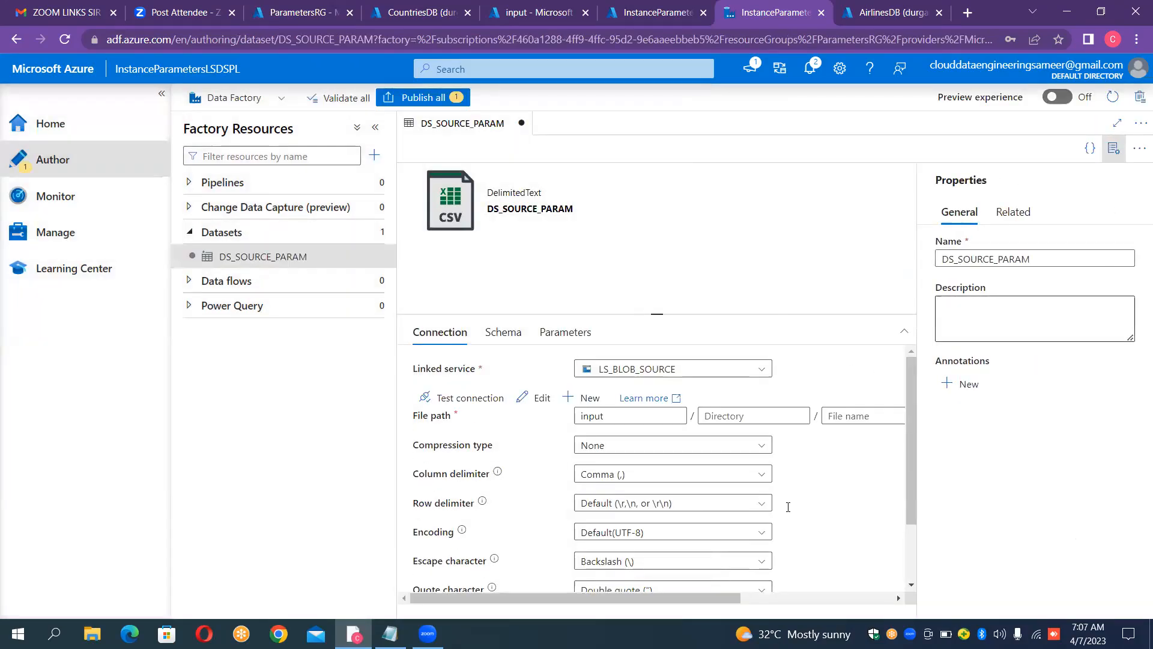
click(1114, 151)
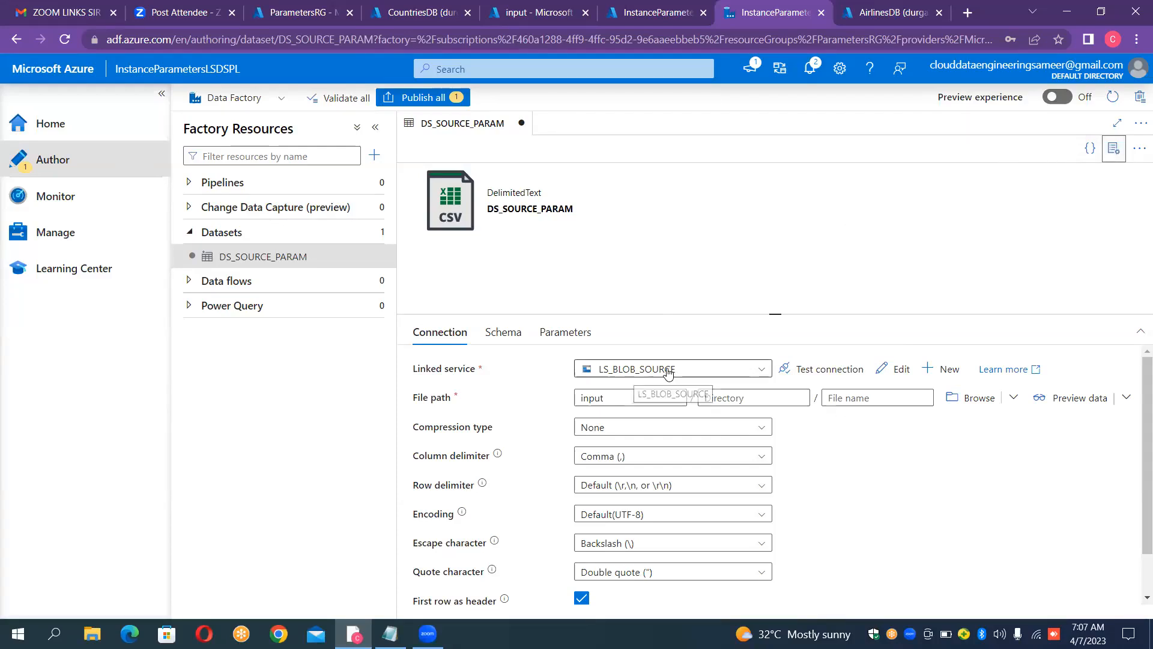
Step: Add a new String parameter to the DS_SOURCE_PARAM dataset
click(361, 252)
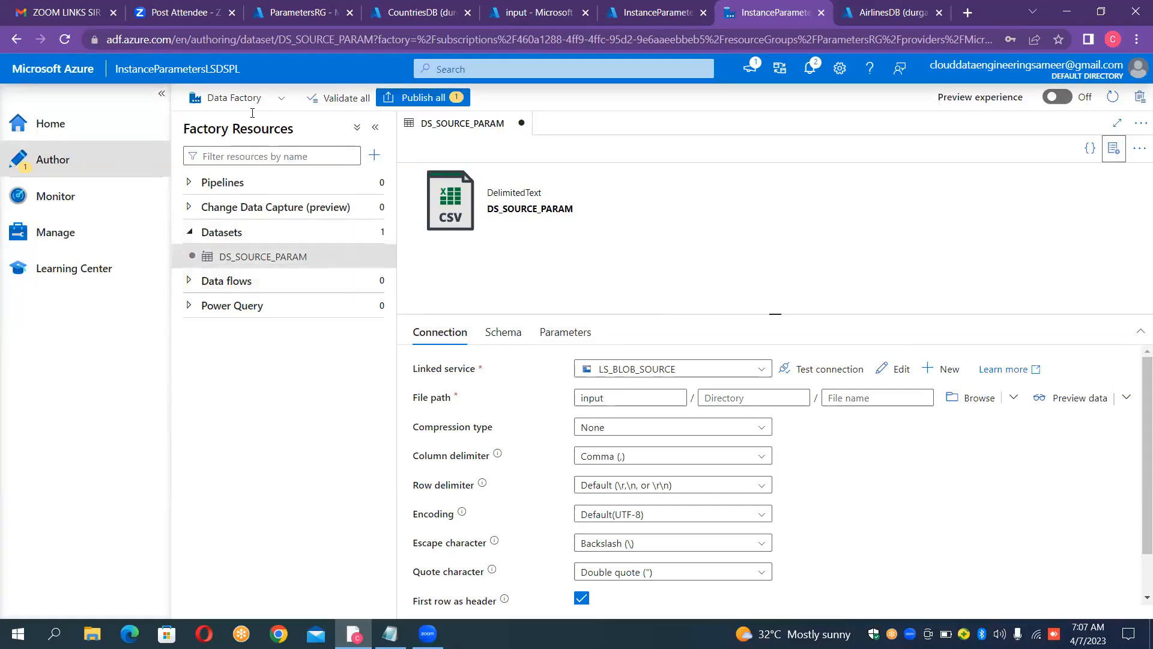
click(244, 268)
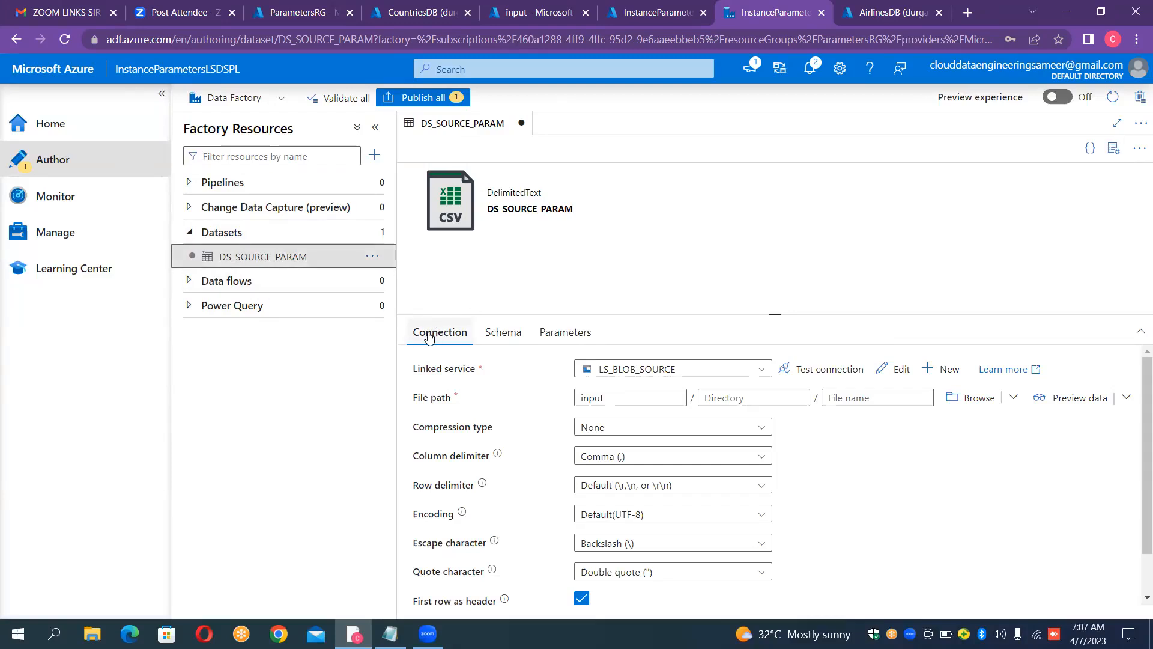
click(565, 334)
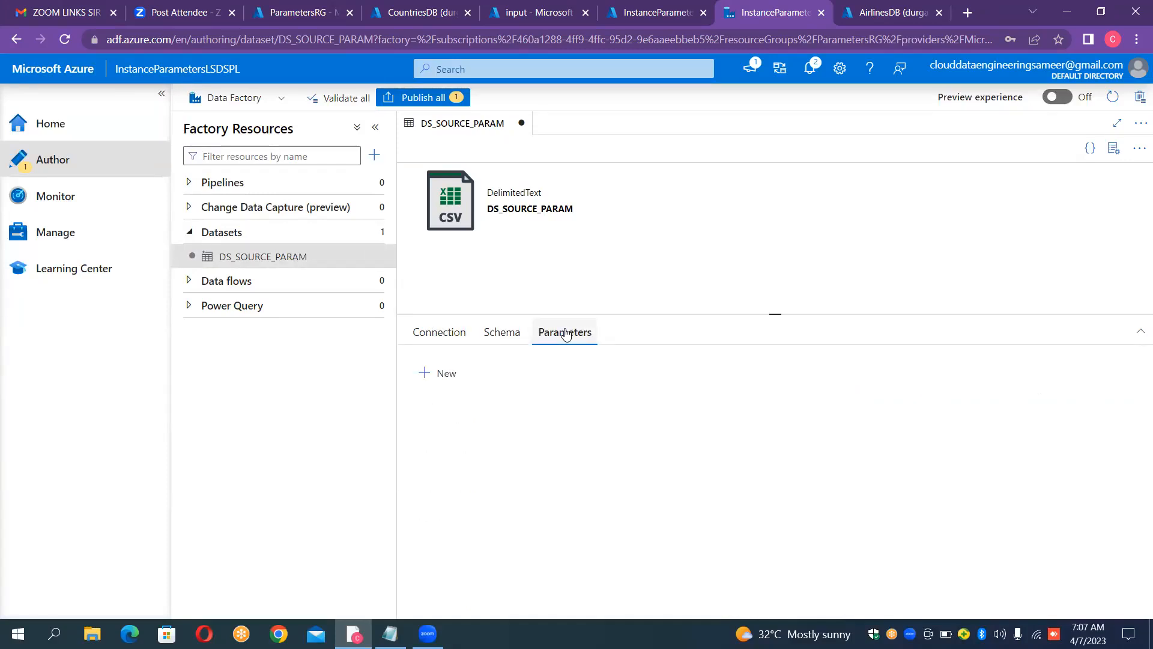
click(435, 378)
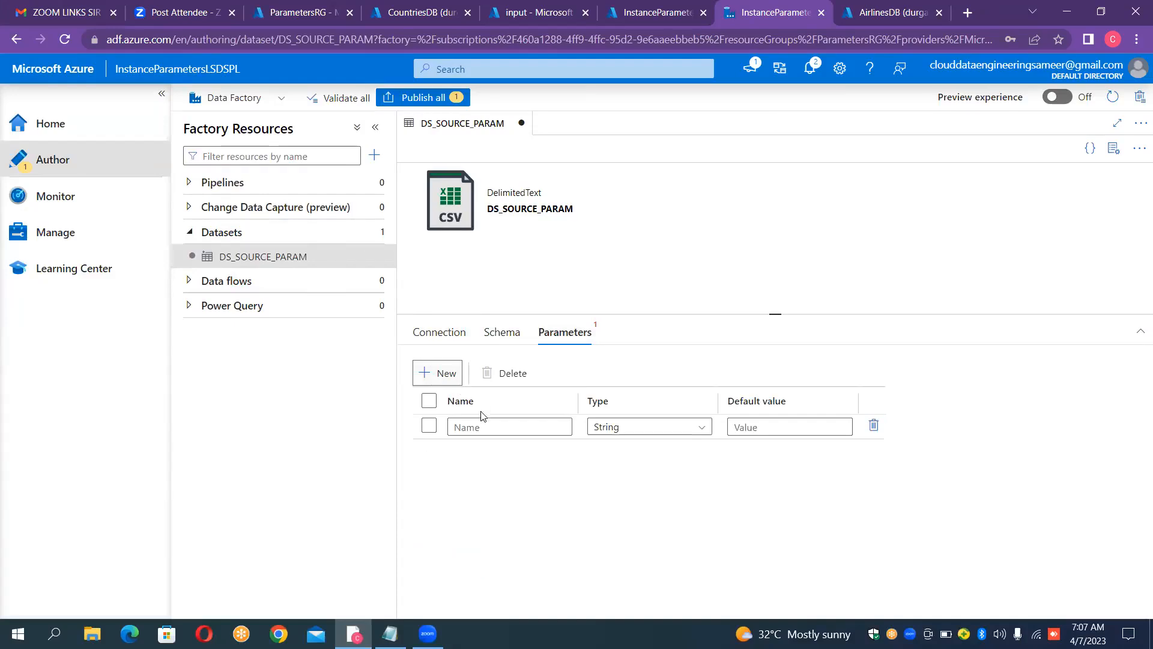
Step: Name the new dataset parameter ds_srcfile_param, leaving its default value empty
click(477, 428)
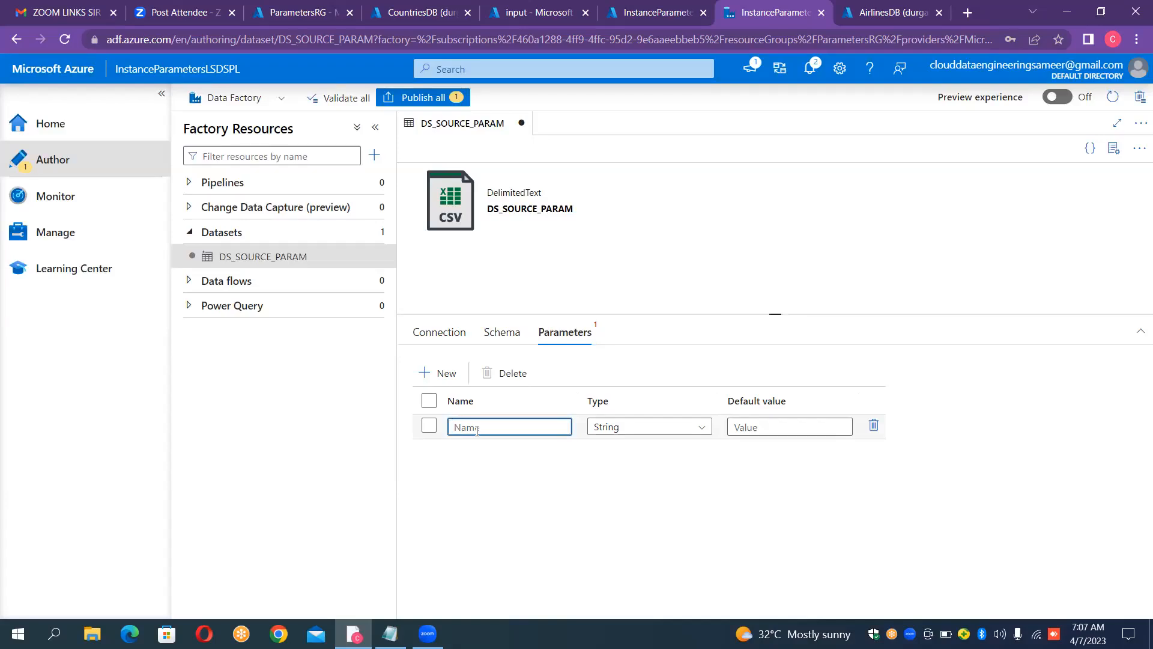
text(ds_)
text(file)
key(Left)
key(Left)
text(c)
key(Right)
key(Right)
text(_param)
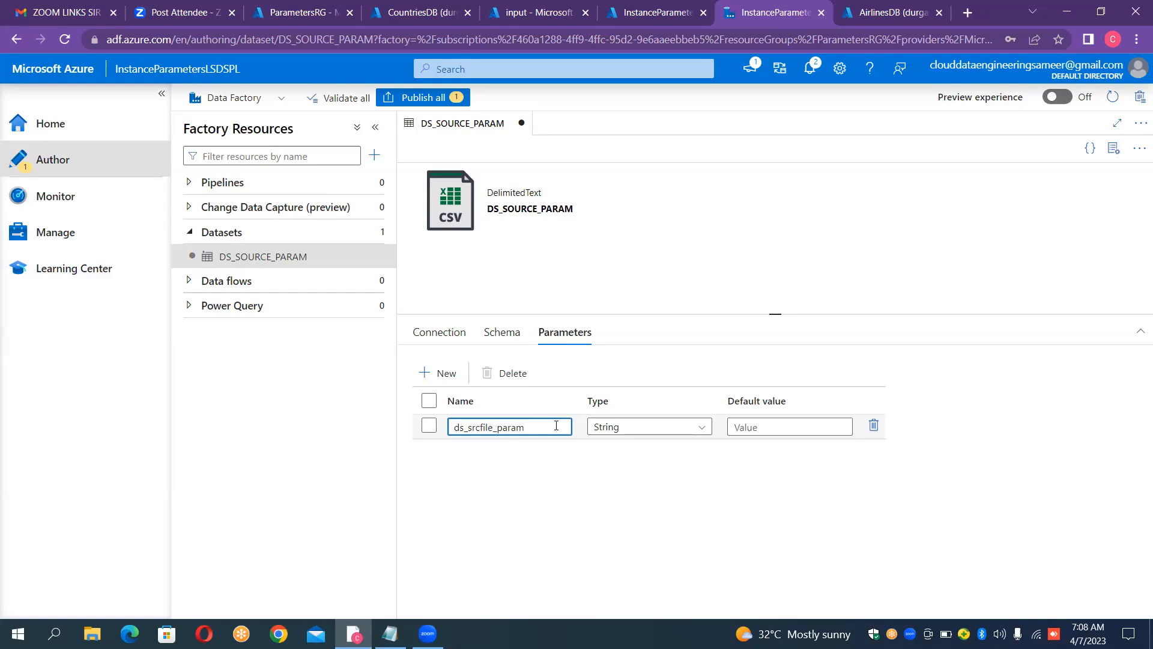
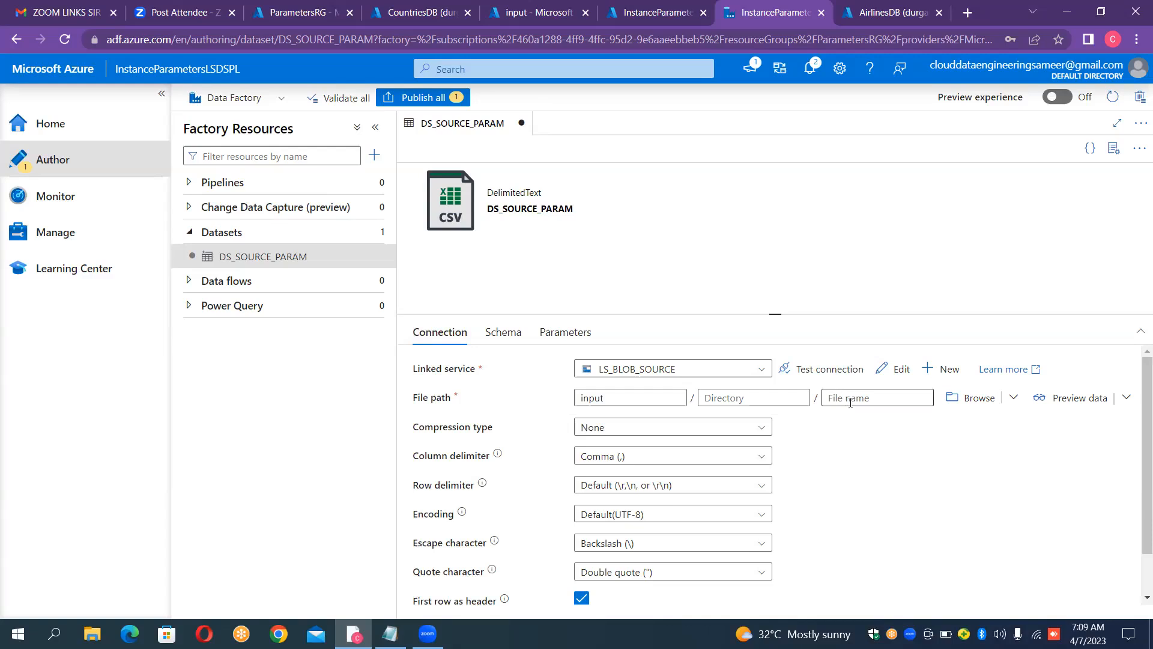
click(850, 399)
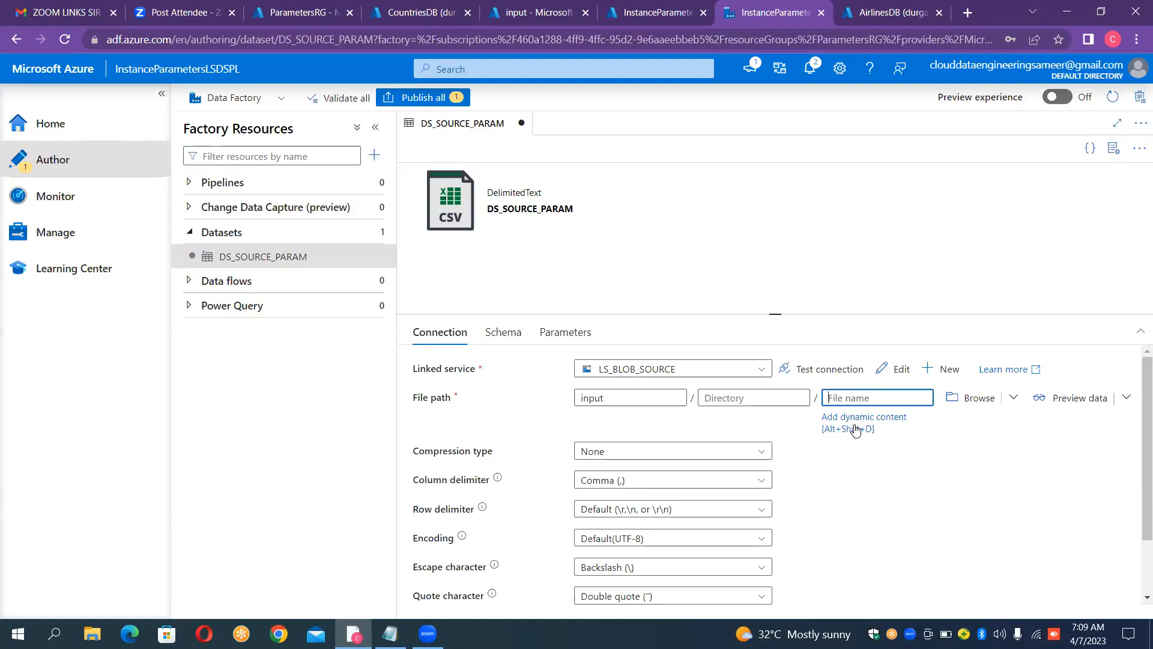
click(855, 429)
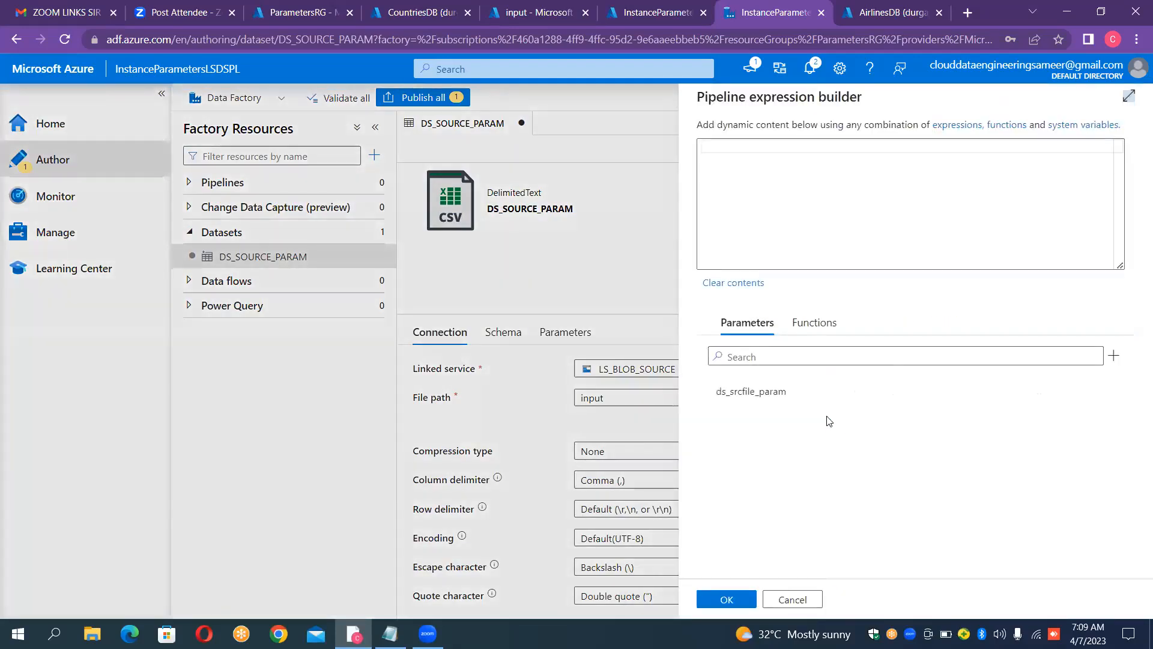
click(778, 401)
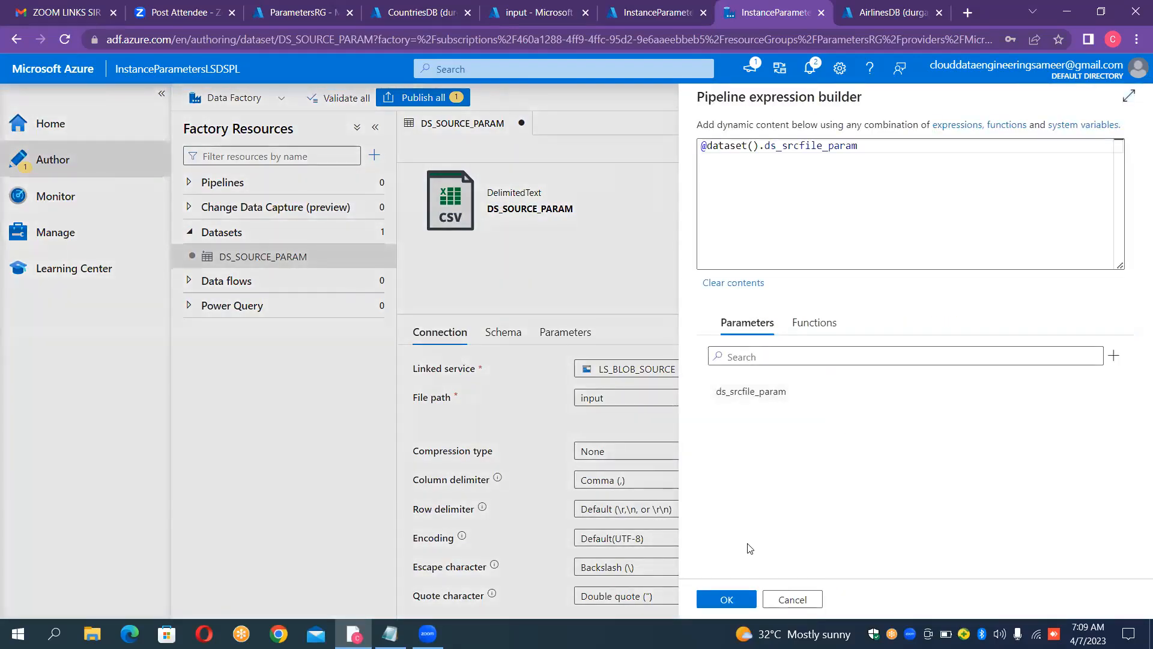
click(727, 599)
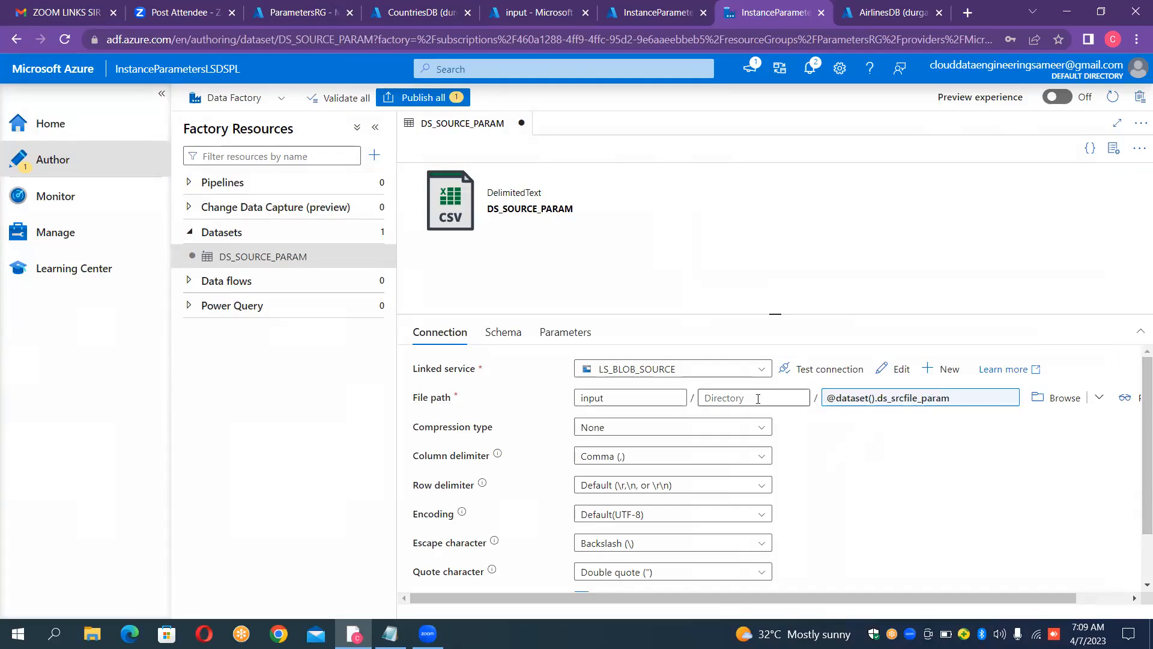
click(646, 398)
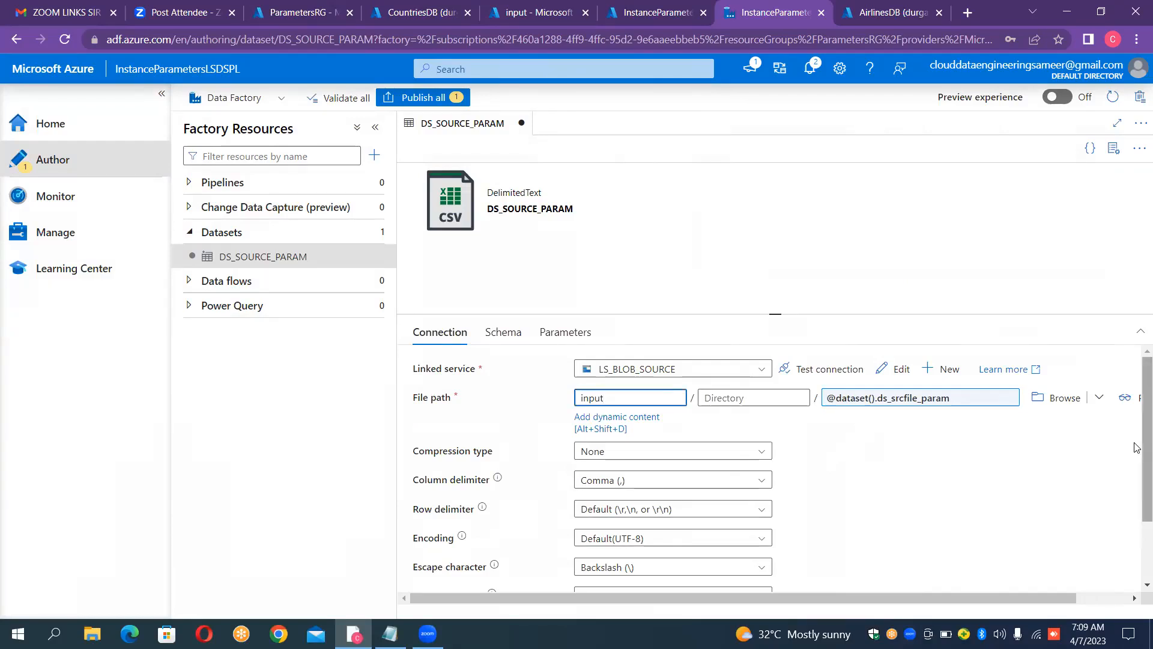
scroll(1137, 474, down, 3)
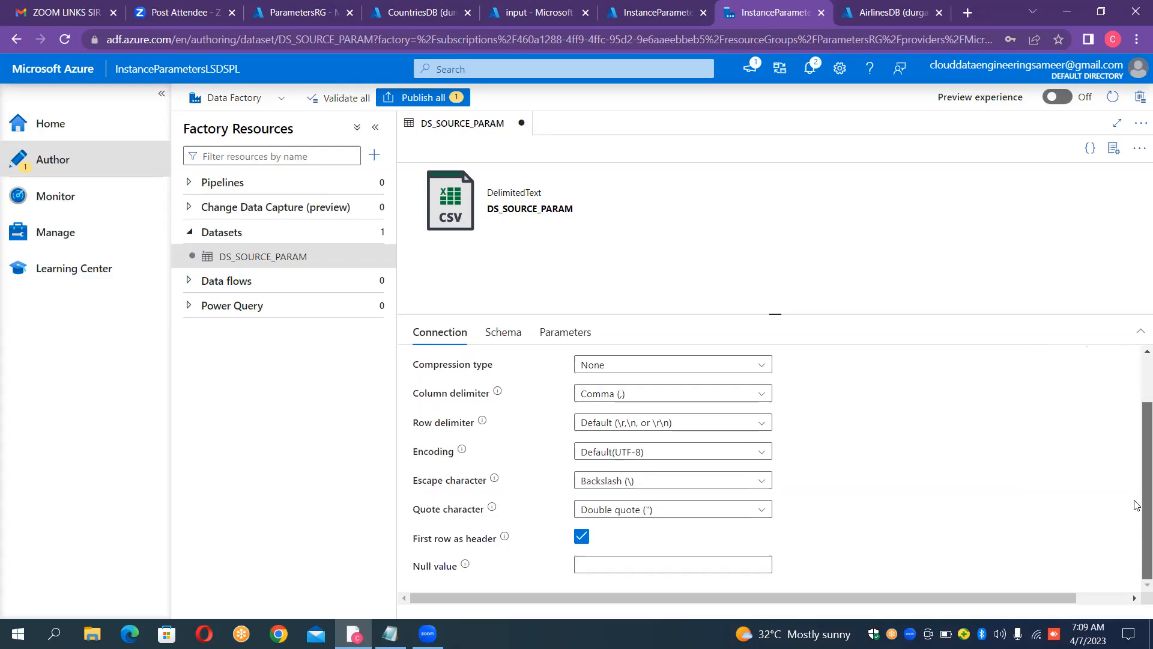
scroll(1137, 506, up, 2)
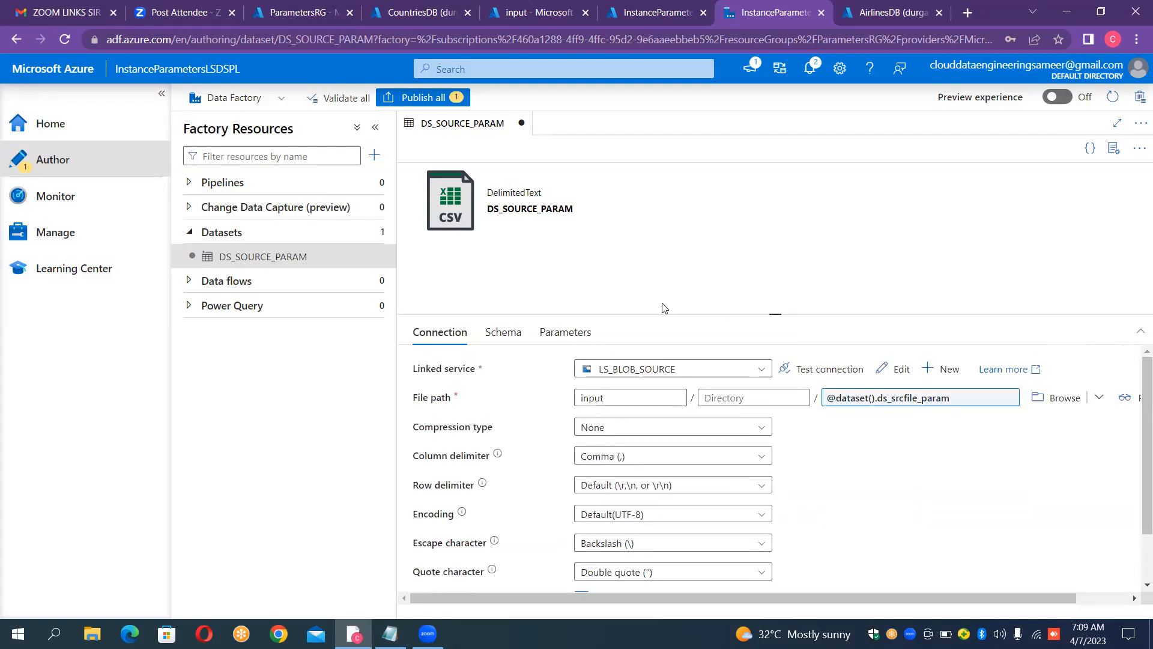
Step: Start a new dataset using Azure SQL Database as its data store
click(368, 234)
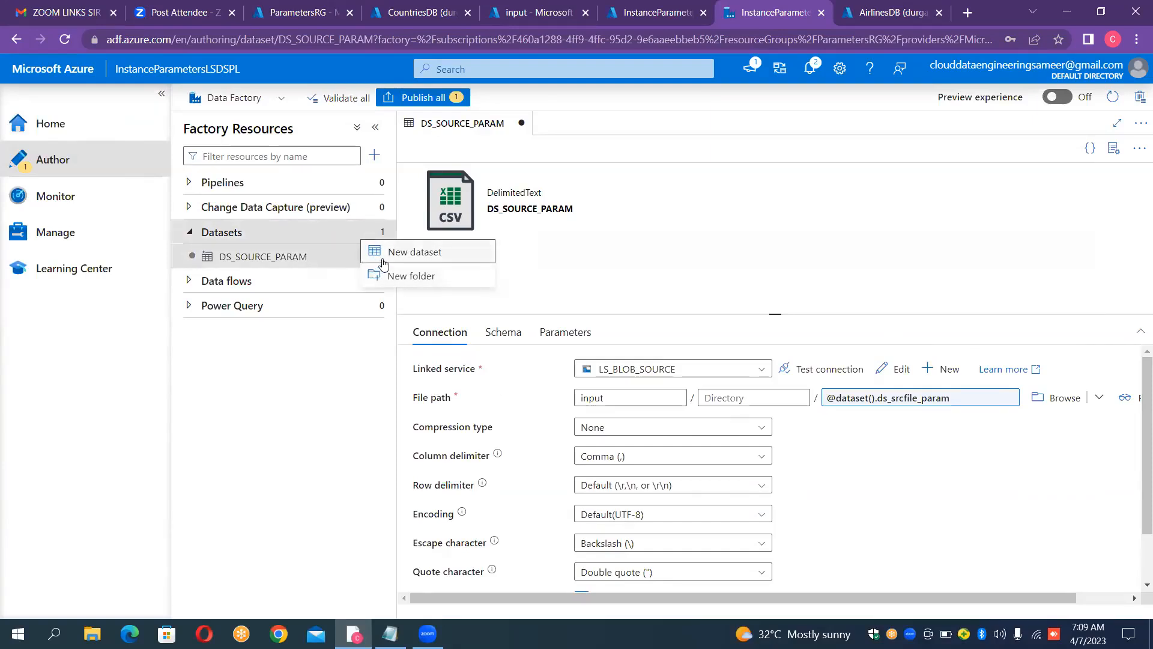
click(382, 262)
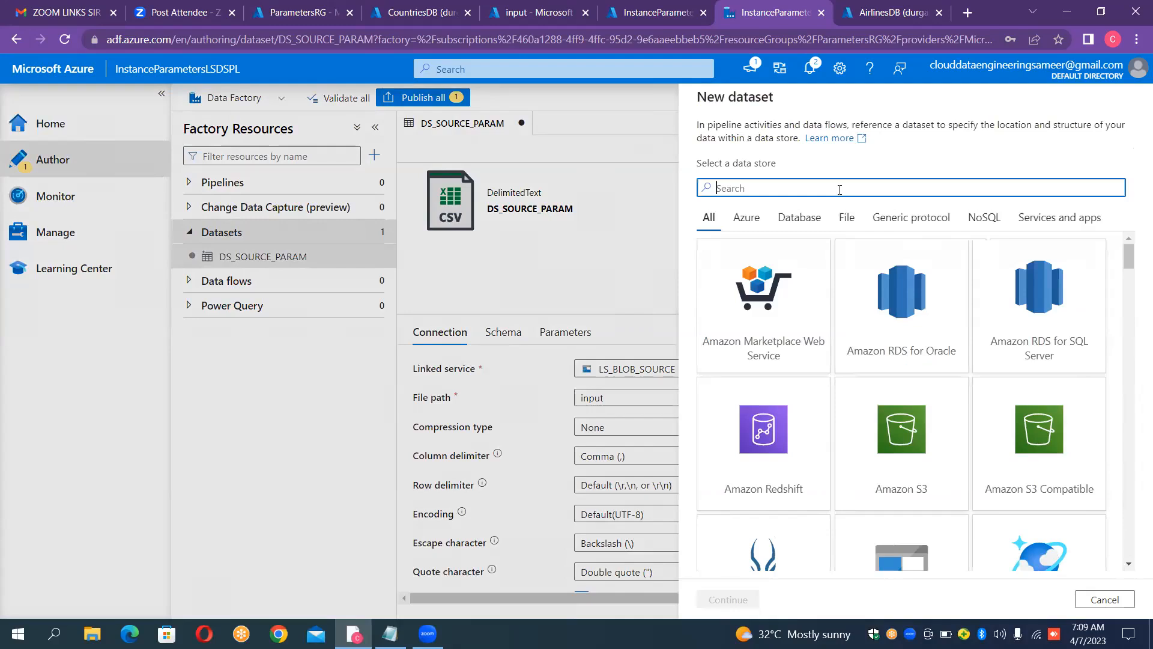
text(sql)
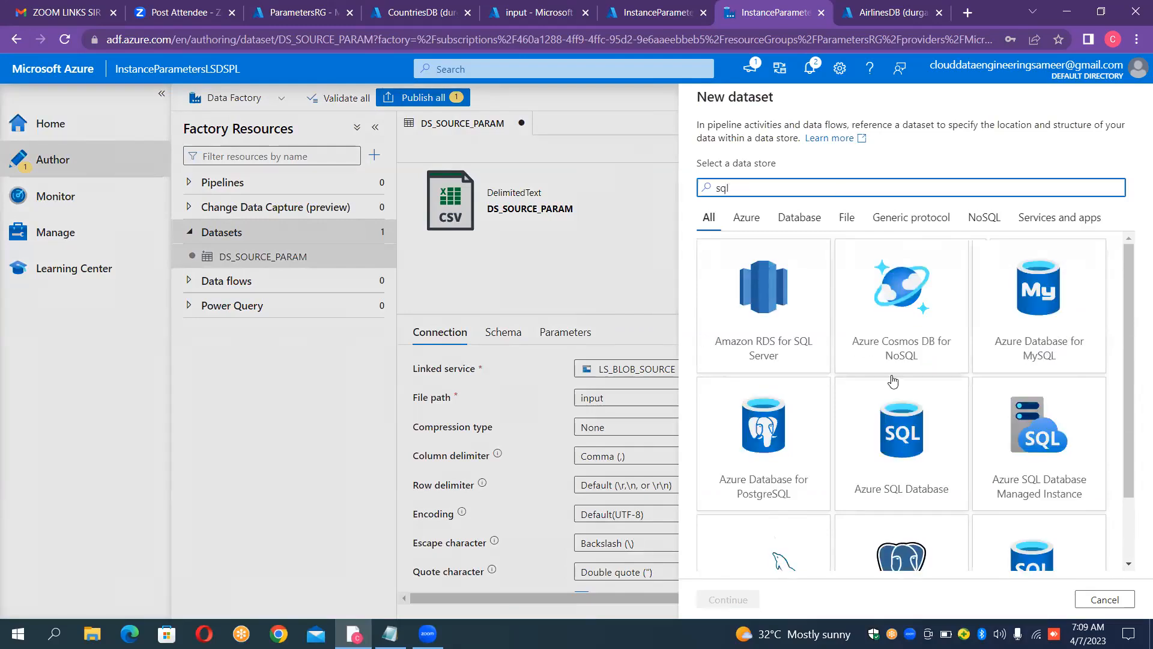
double_click(913, 468)
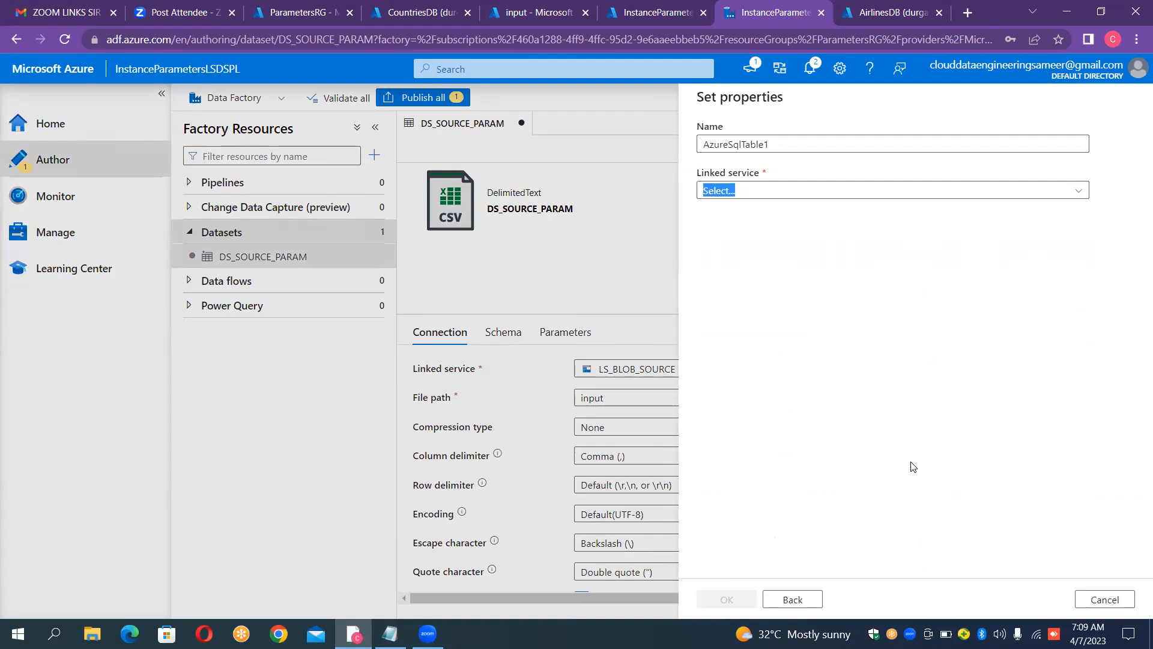
Step: Name the new Azure SQL dataset DS_SQLDB_PARAM
click(845, 144)
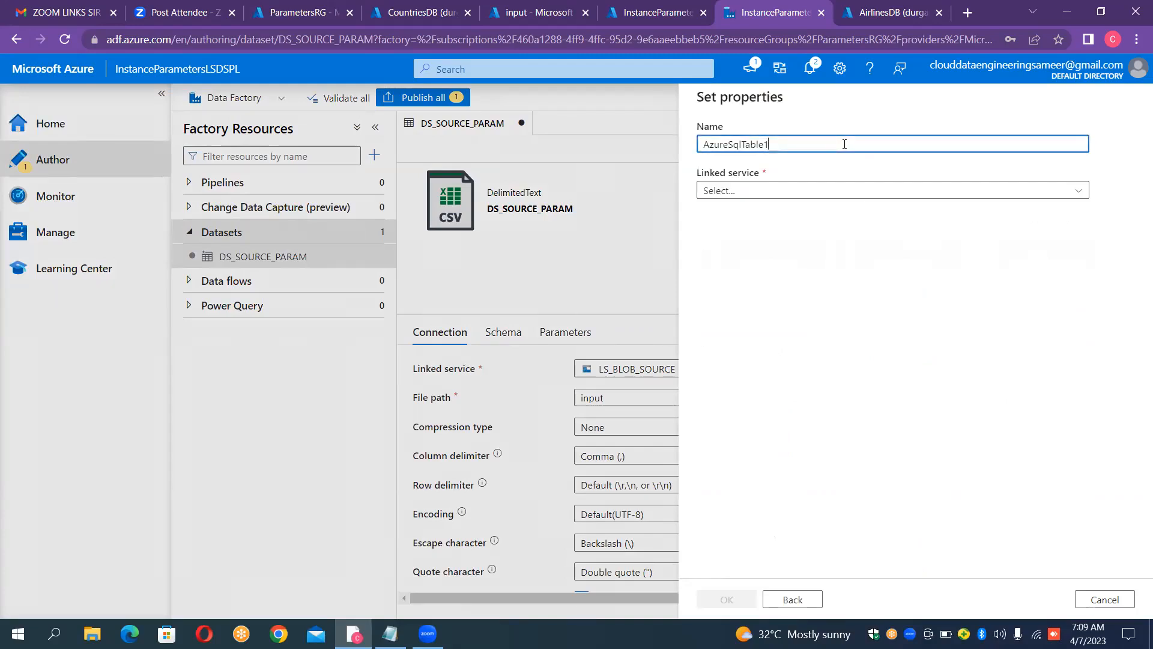
key(ctrl+a)
key(BackSpace)
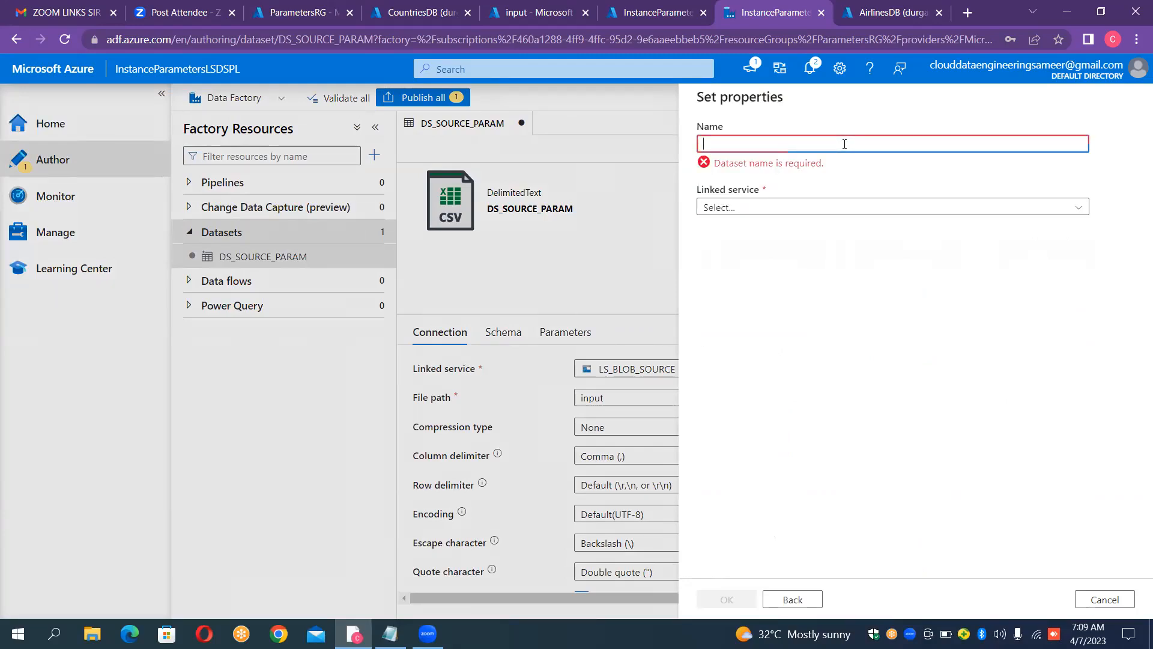
text(DS_)
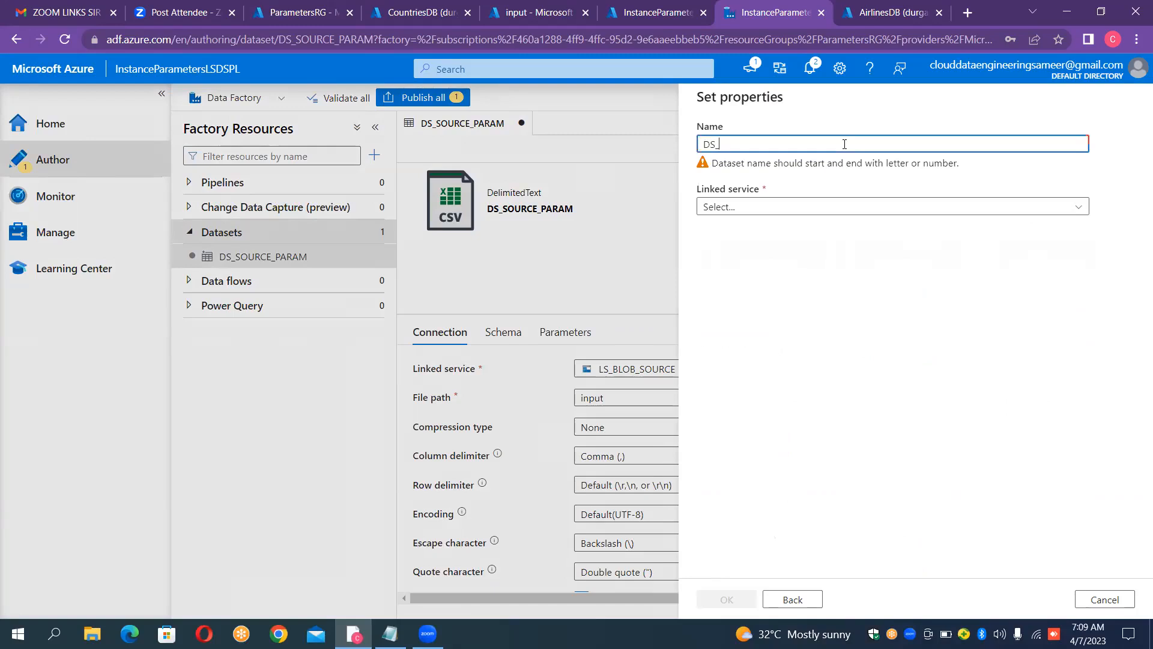
text(SQL)
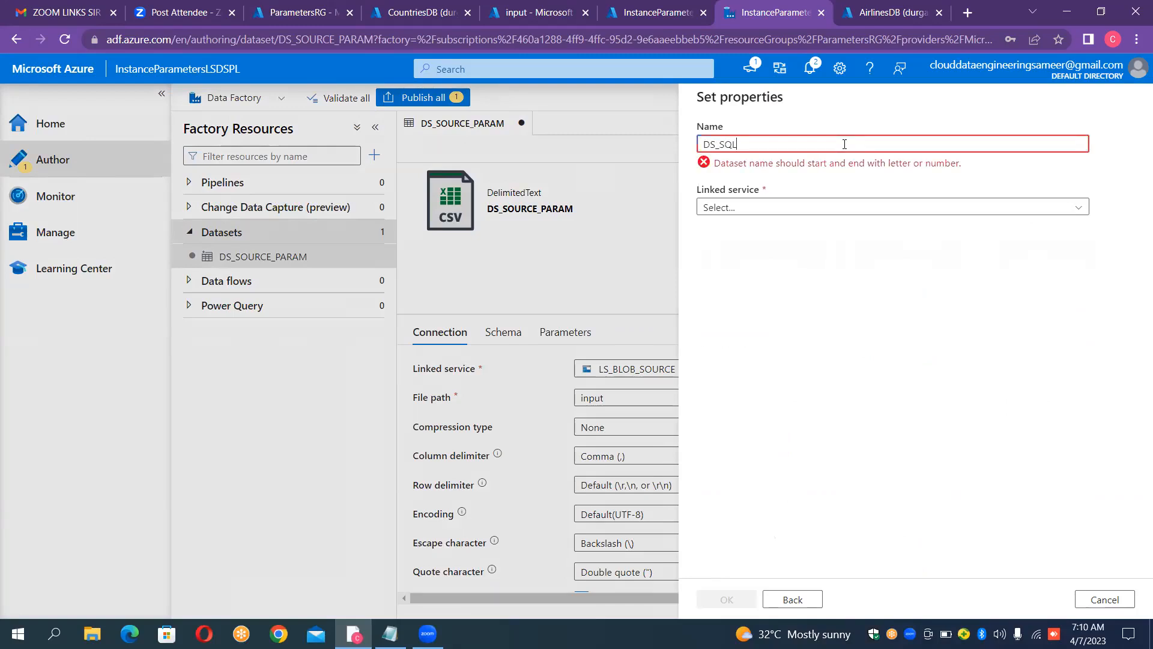
text(DB_PARAM)
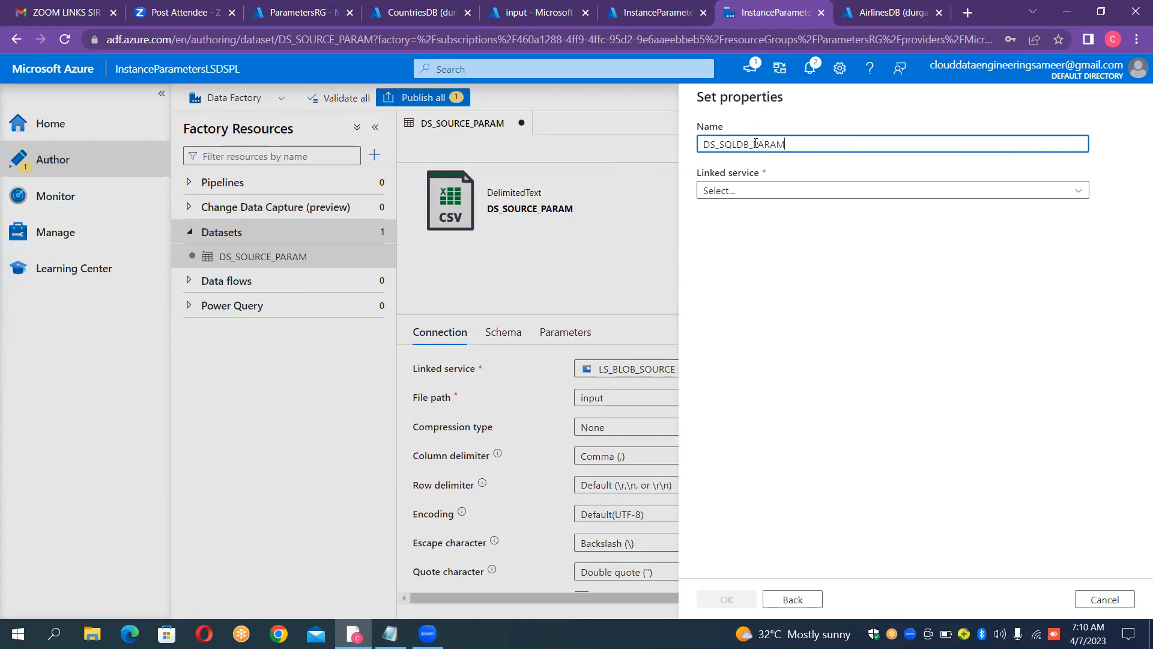
Step: Assign the LS_SQLDB_SINK linked service, create the dataset without choosing a table, and hide its properties pane
click(761, 196)
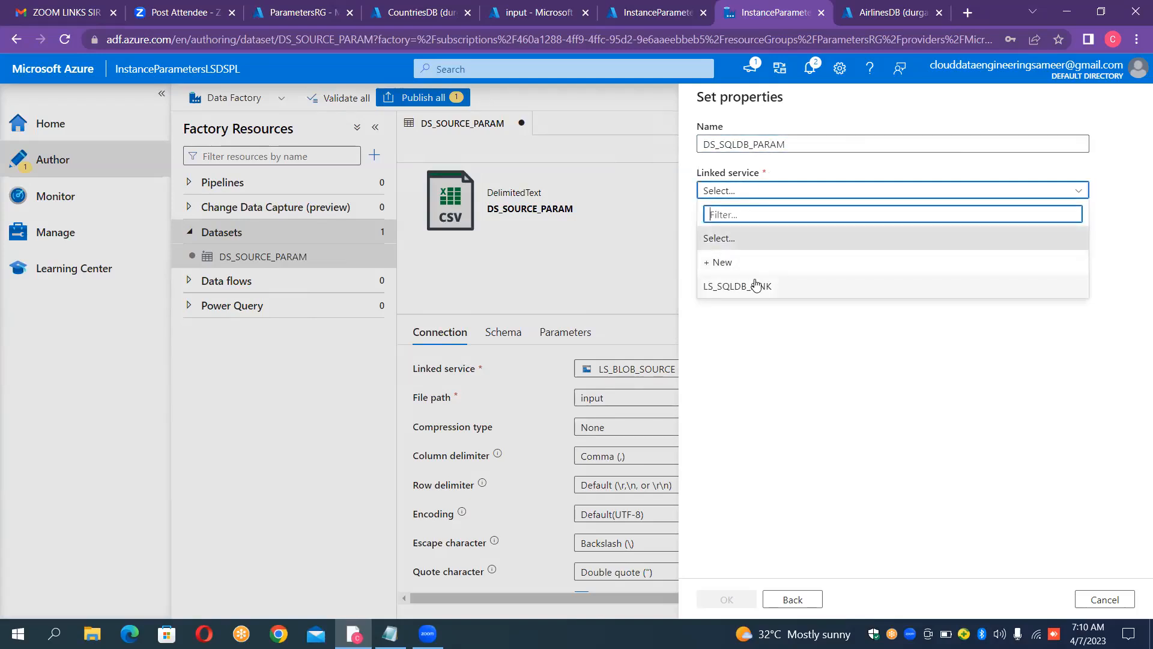
click(756, 286)
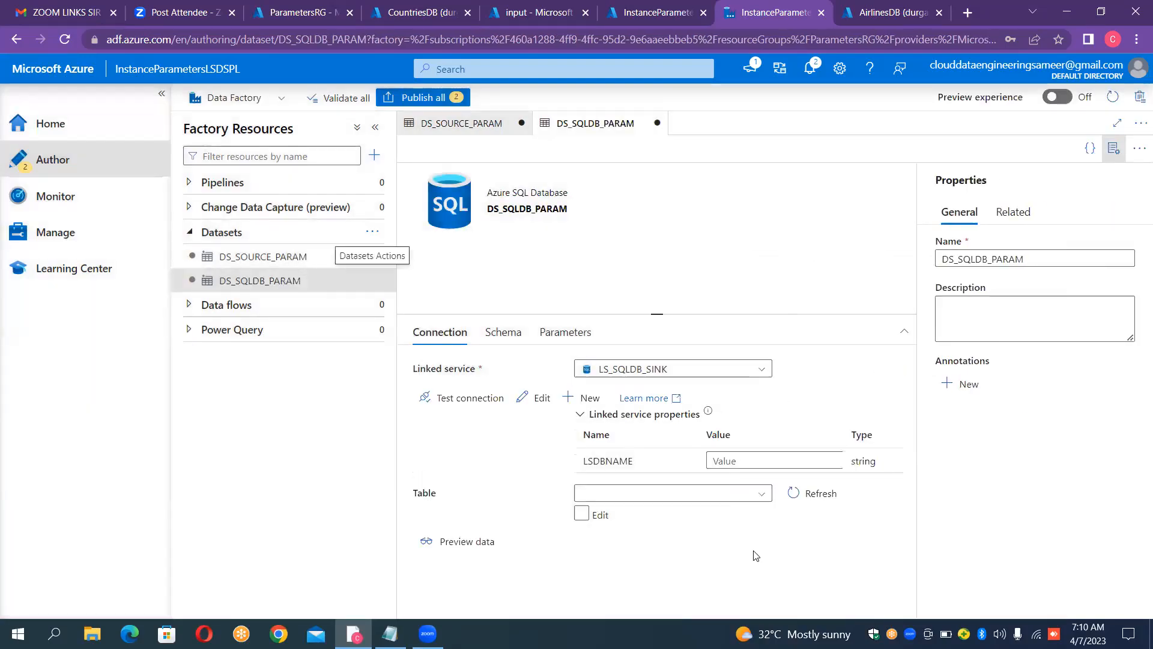
click(1121, 149)
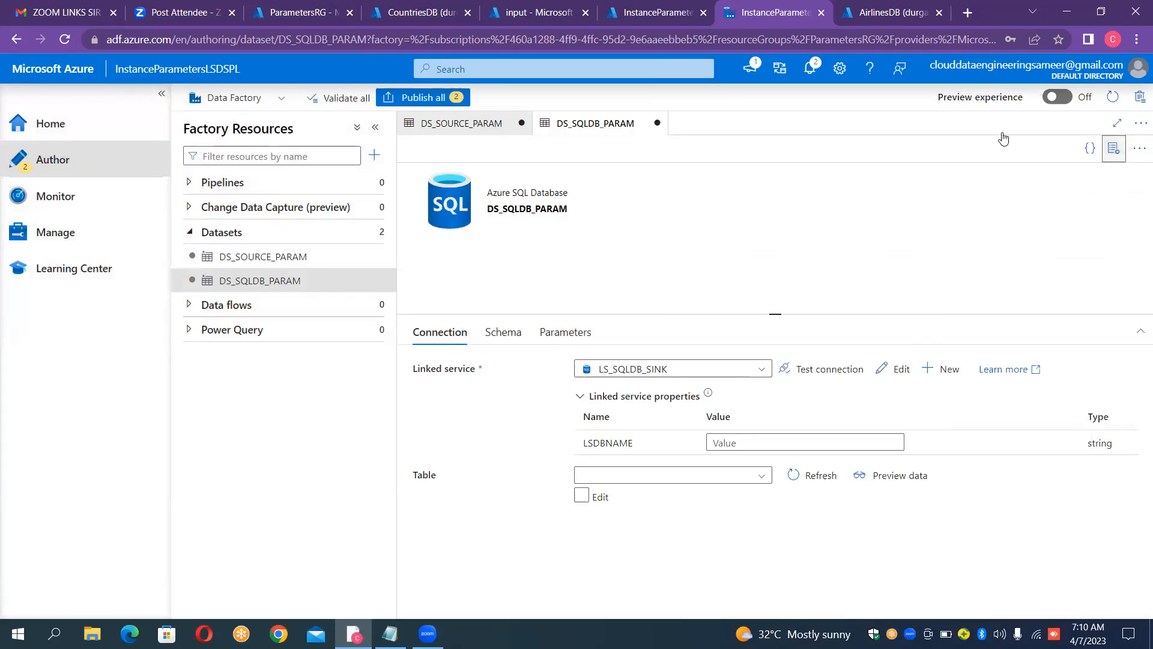
Step: Add a new String parameter to the DS_SQLDB_PARAM dataset
click(572, 339)
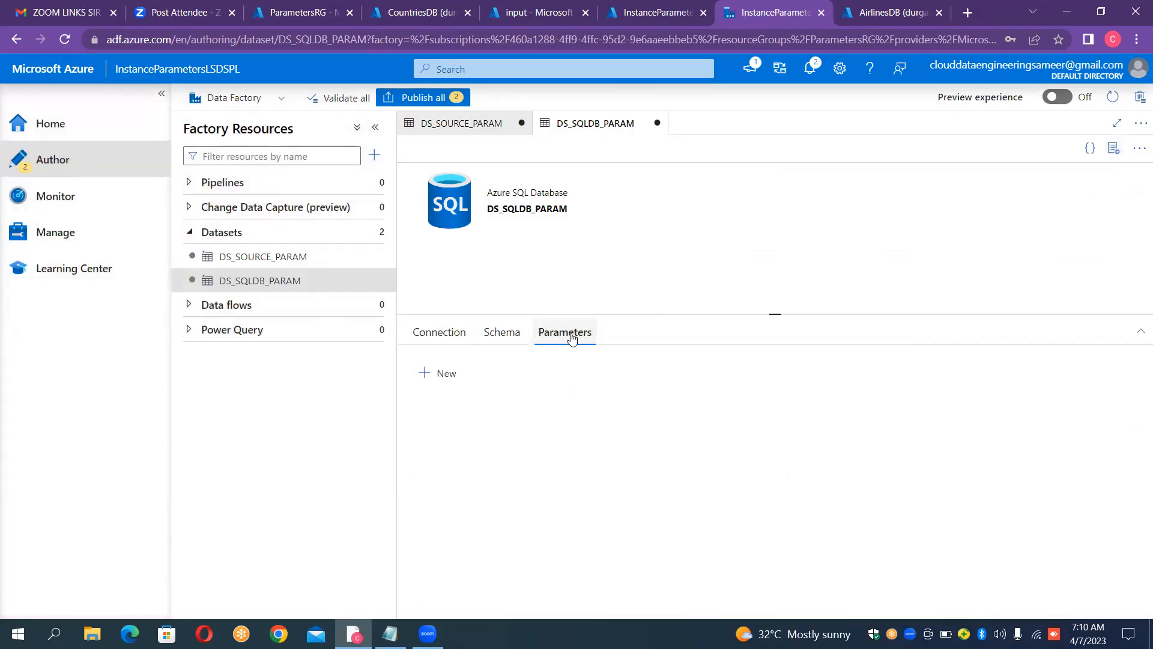
click(451, 376)
click(478, 427)
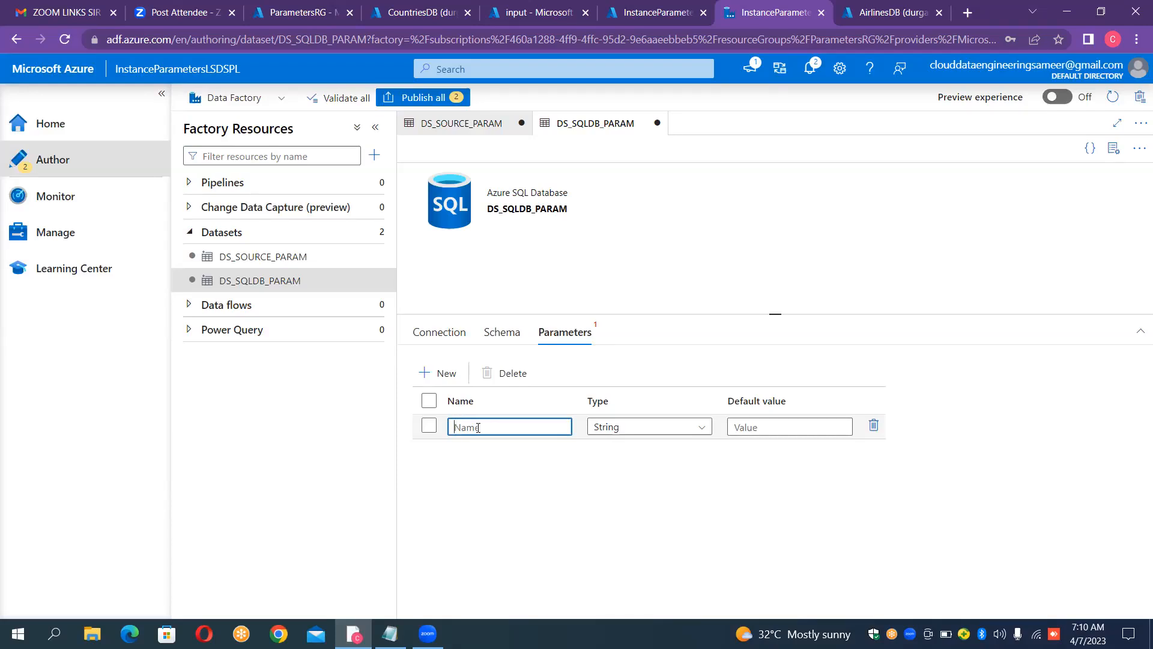
Step: Switch to the ParametersBlob notes in Notepad and add the lines "schemaname.tablename" and "dbo." below the specifications
click(390, 633)
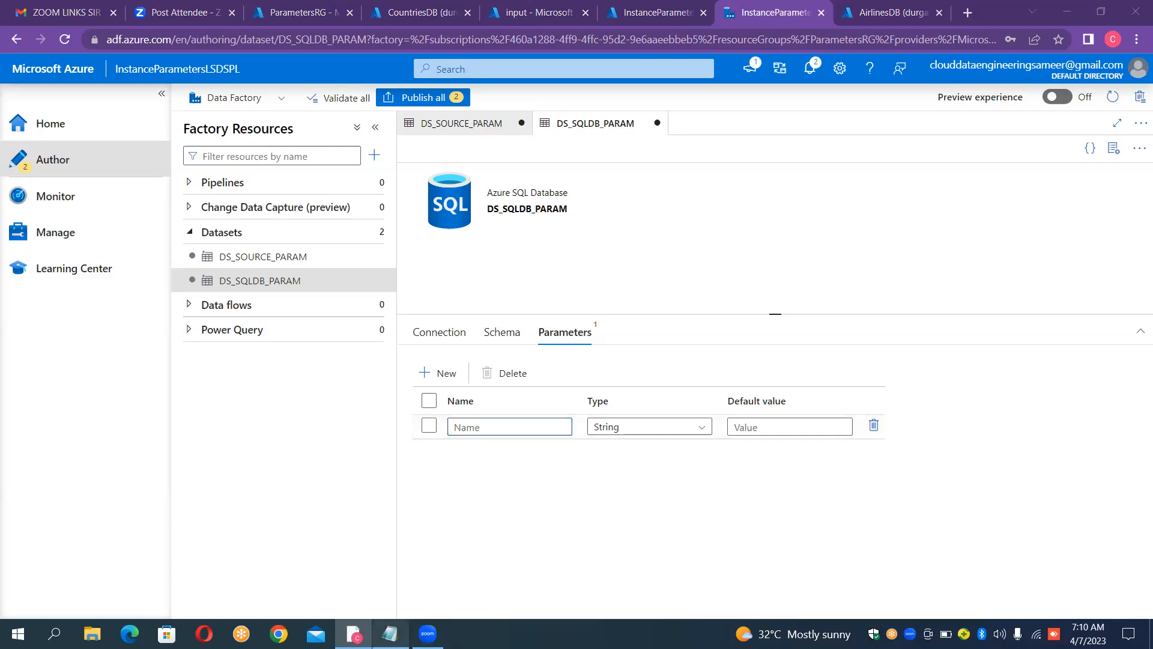
click(537, 513)
key(Return)
key(Return)
text(schema)
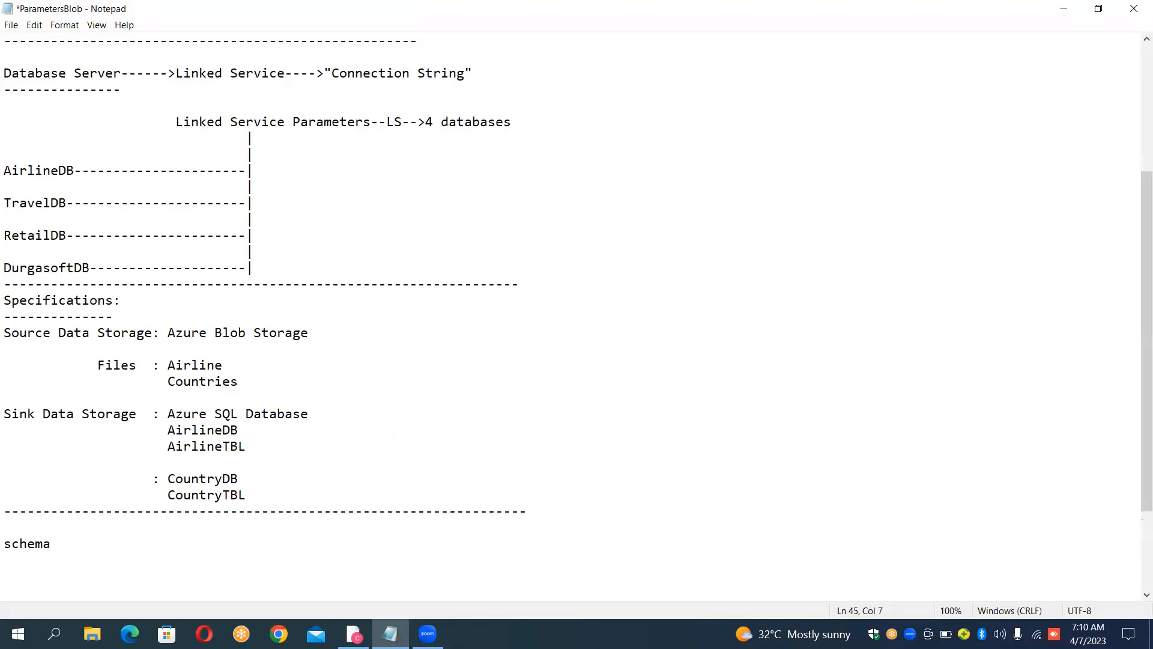
text(name.tablename)
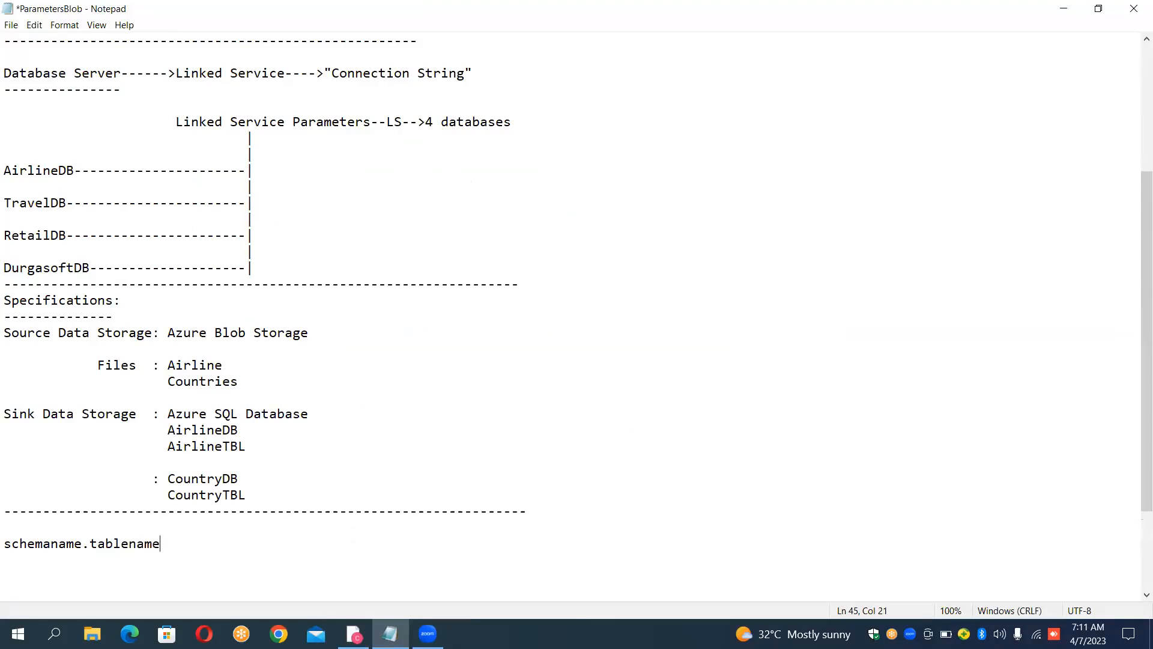
key(Return)
text(dbo.)
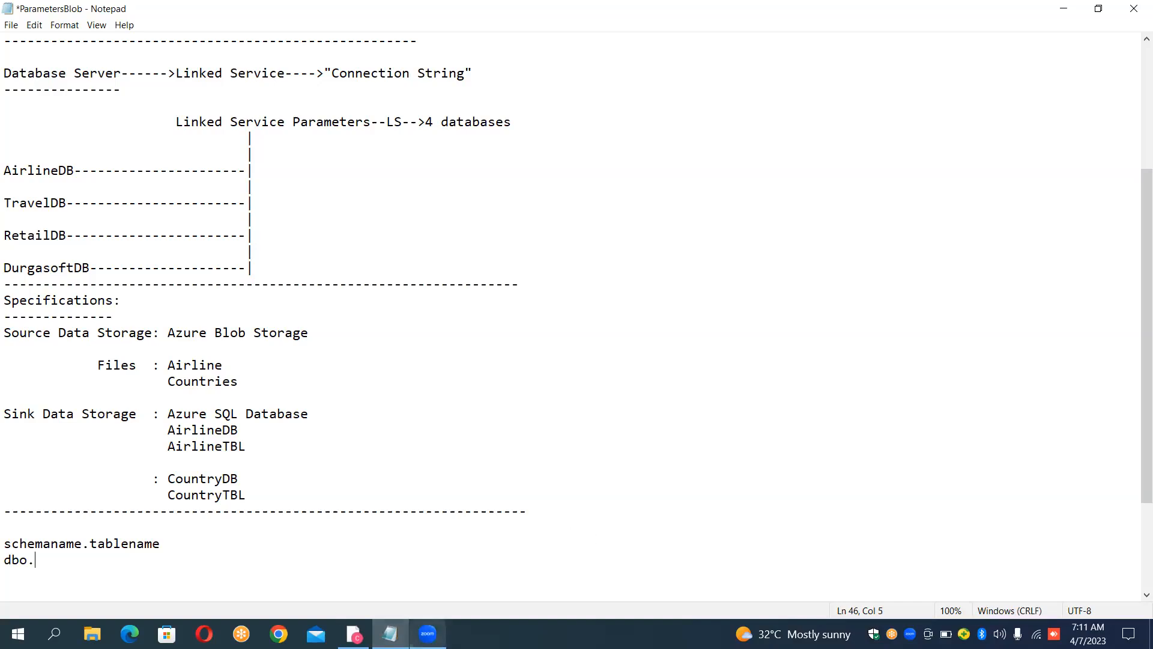
Step: Return to Data Factory in the browser and name the new dataset parameter ds_schema_param
click(354, 633)
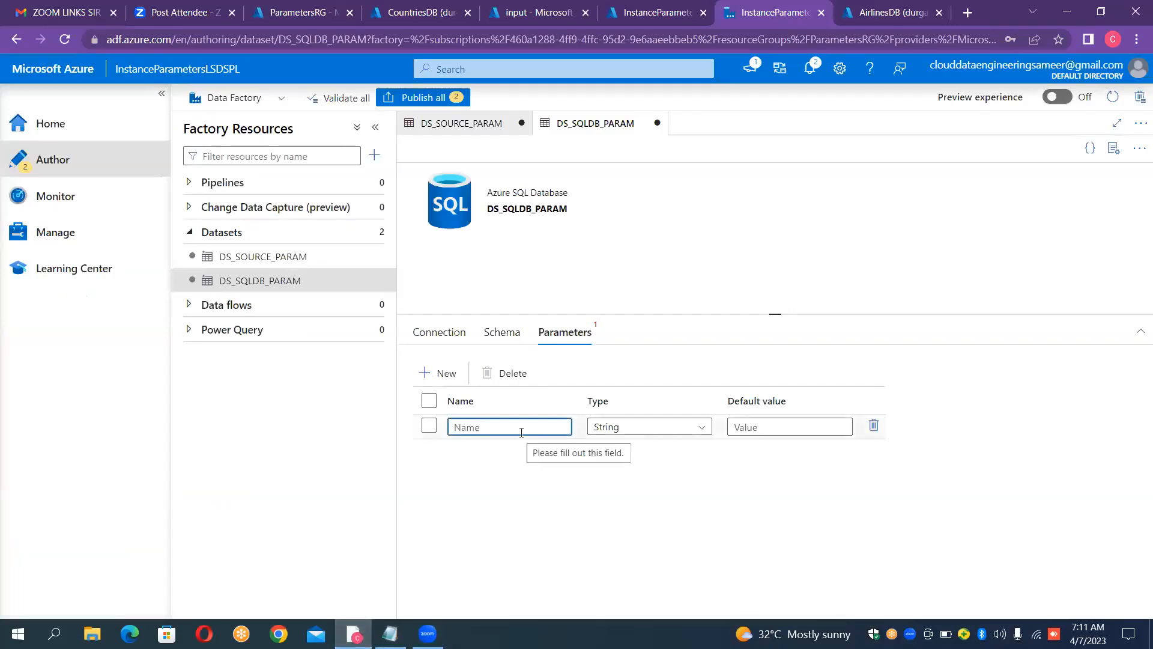
text(ds_sc)
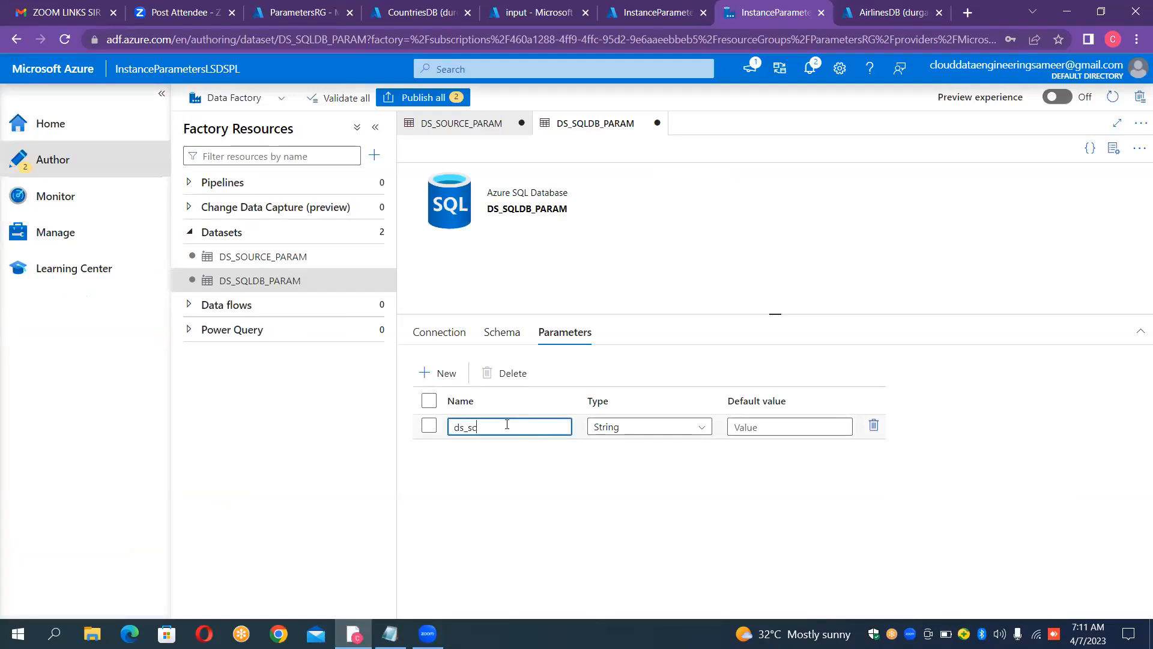
text(hema_param)
Step: Add a second String parameter named ds_table_param to the DS_SQLDB_PARAM dataset
click(445, 375)
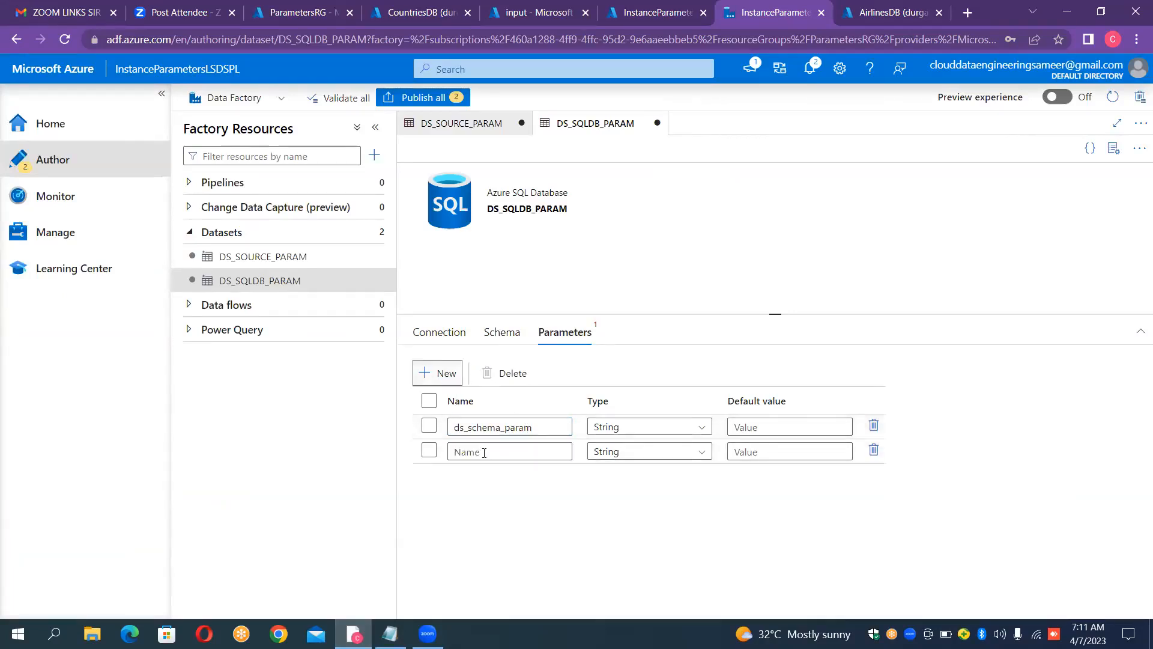
click(478, 454)
text(ds)
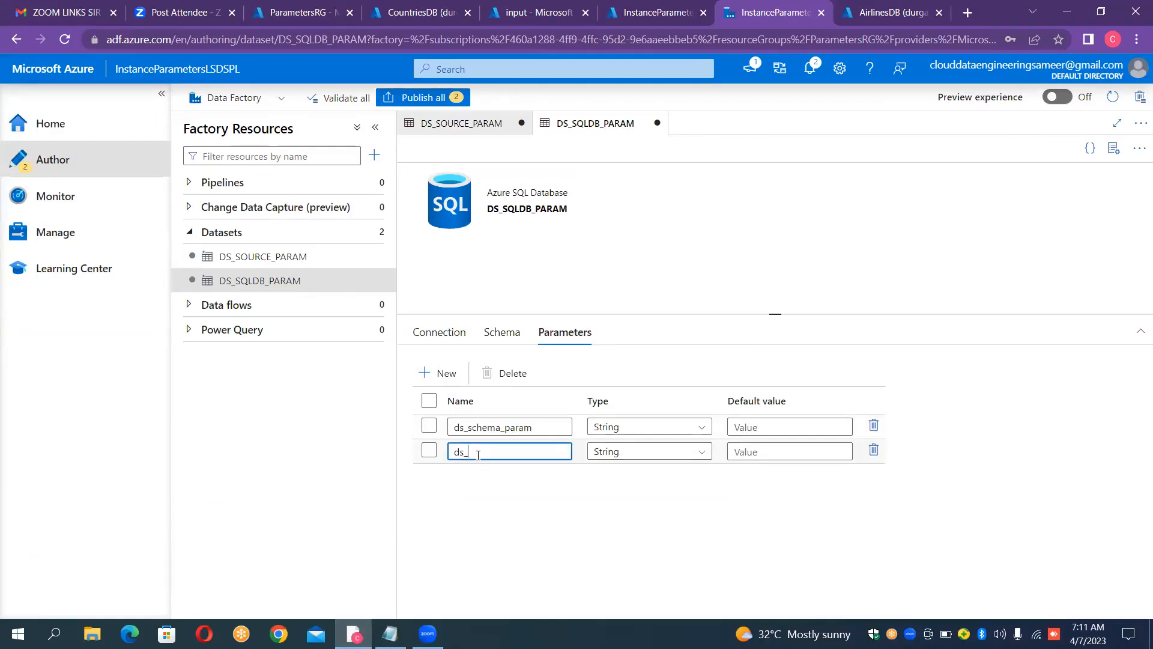
text(_table_param)
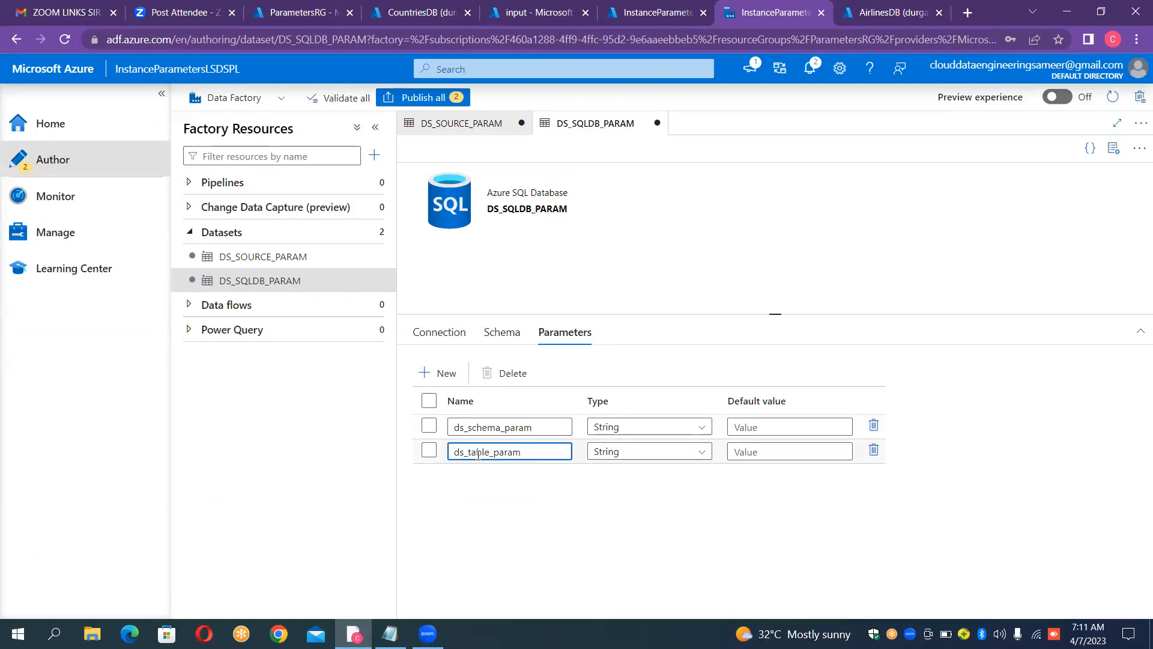
click(458, 330)
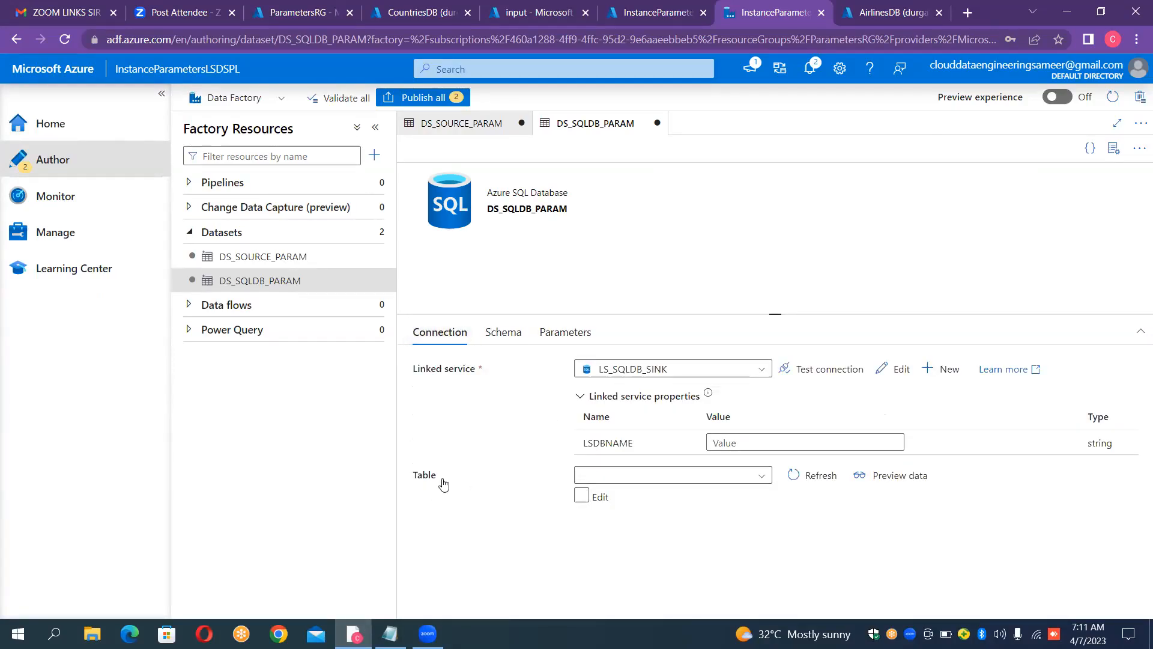
click(581, 496)
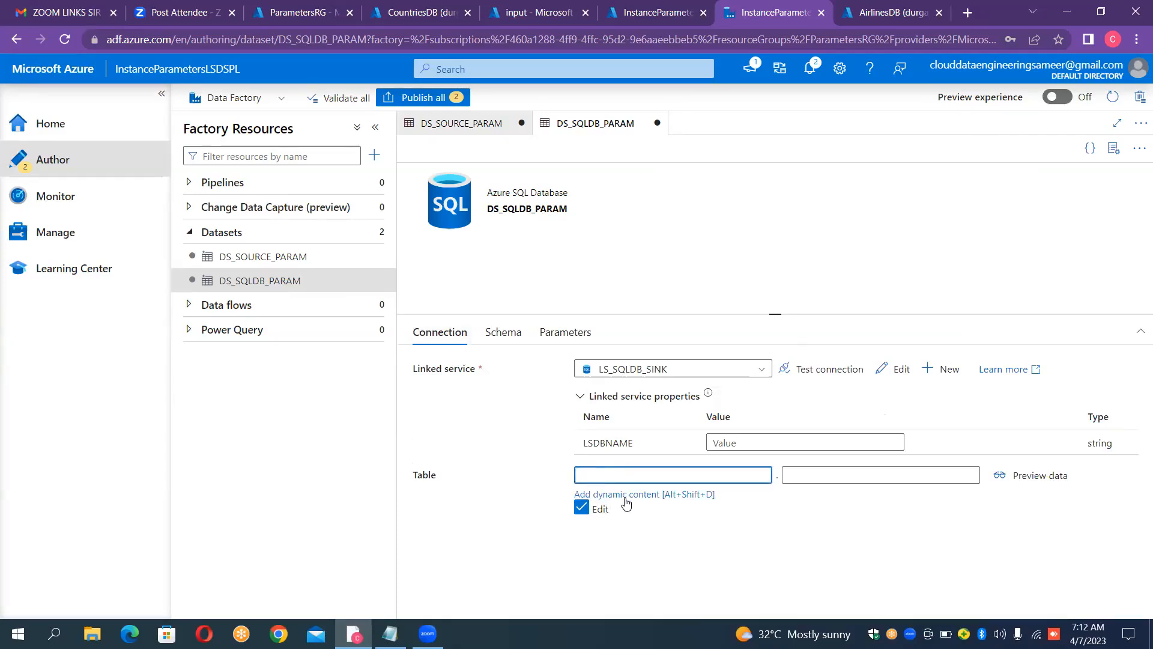
click(626, 500)
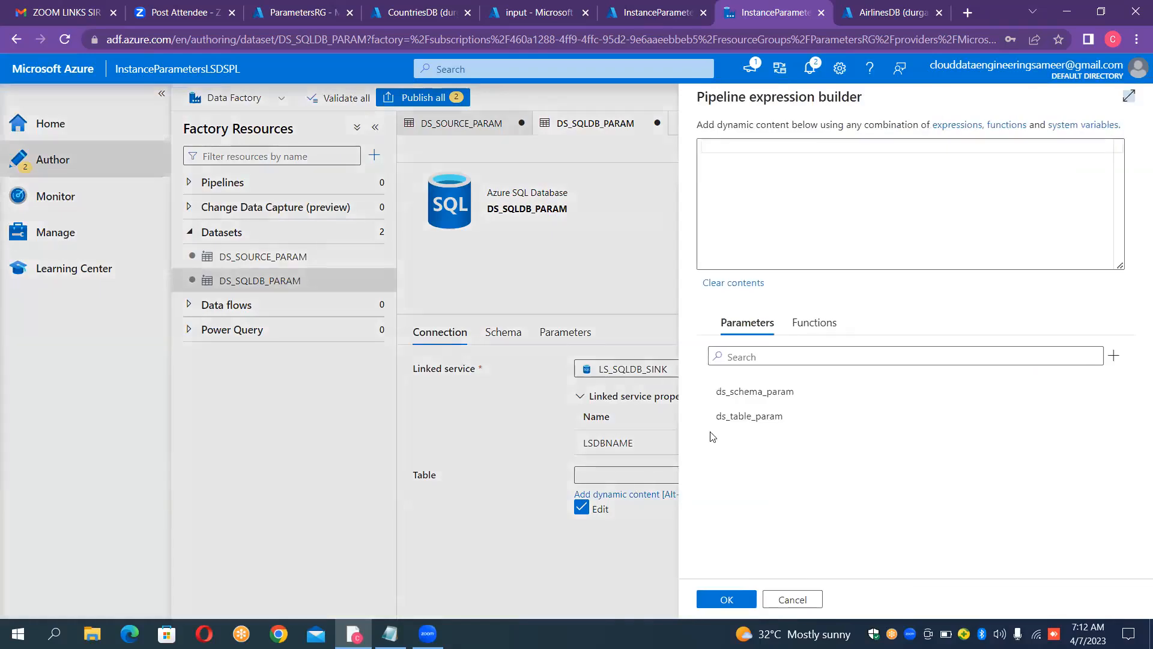
click(748, 401)
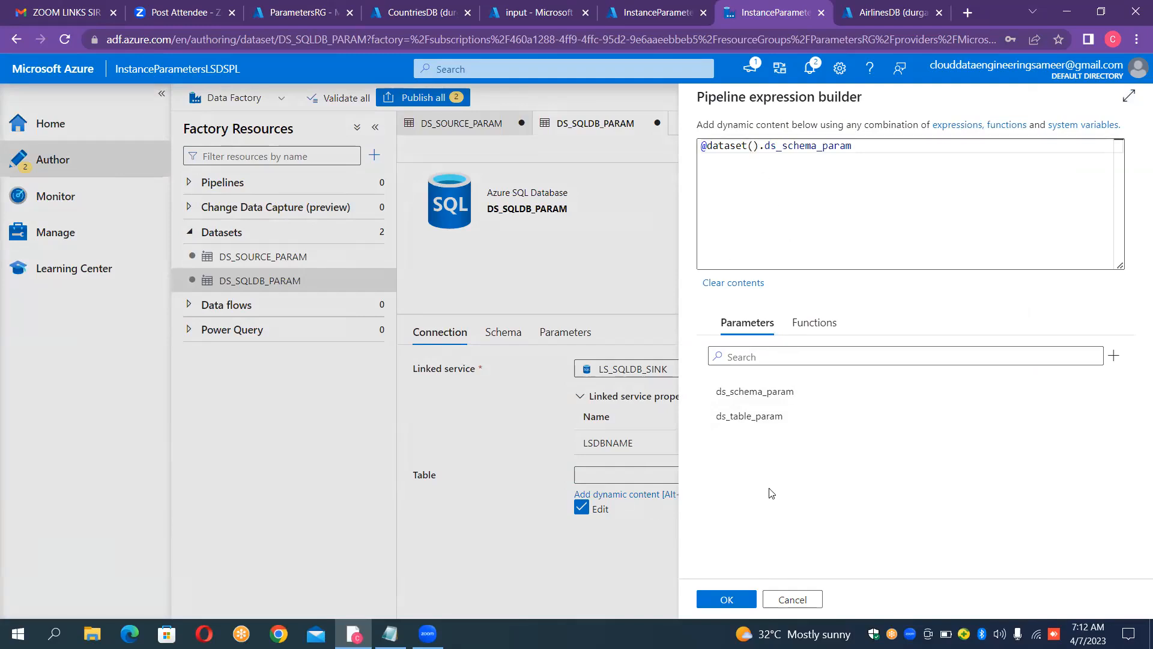
click(727, 598)
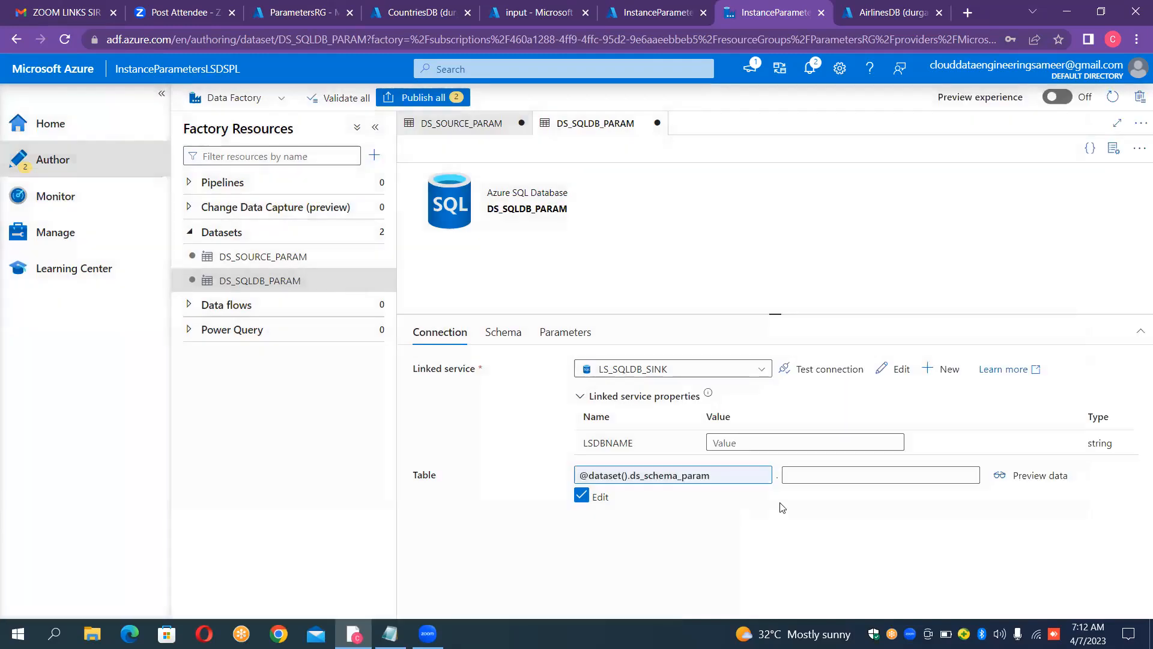
click(803, 479)
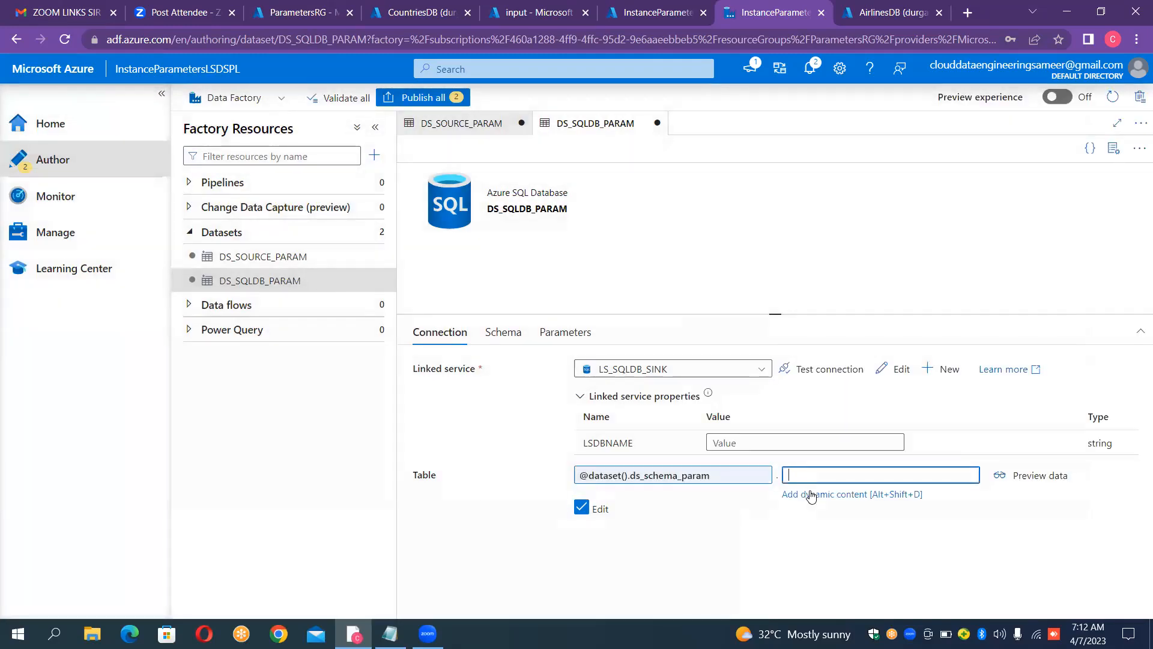
click(811, 494)
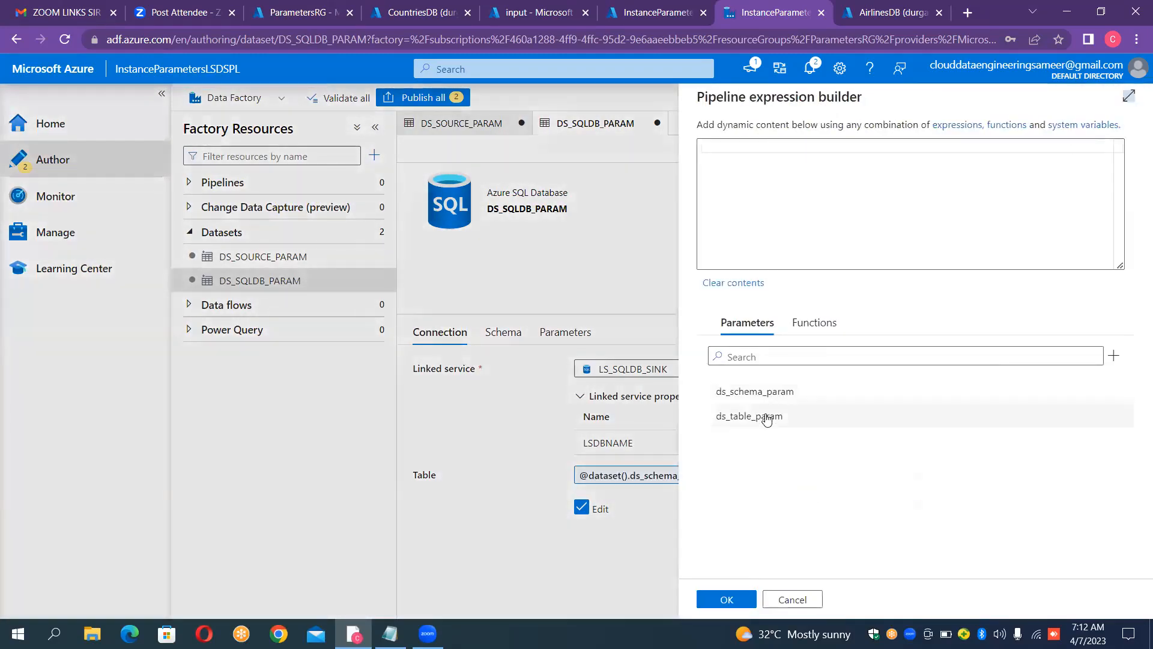
click(767, 419)
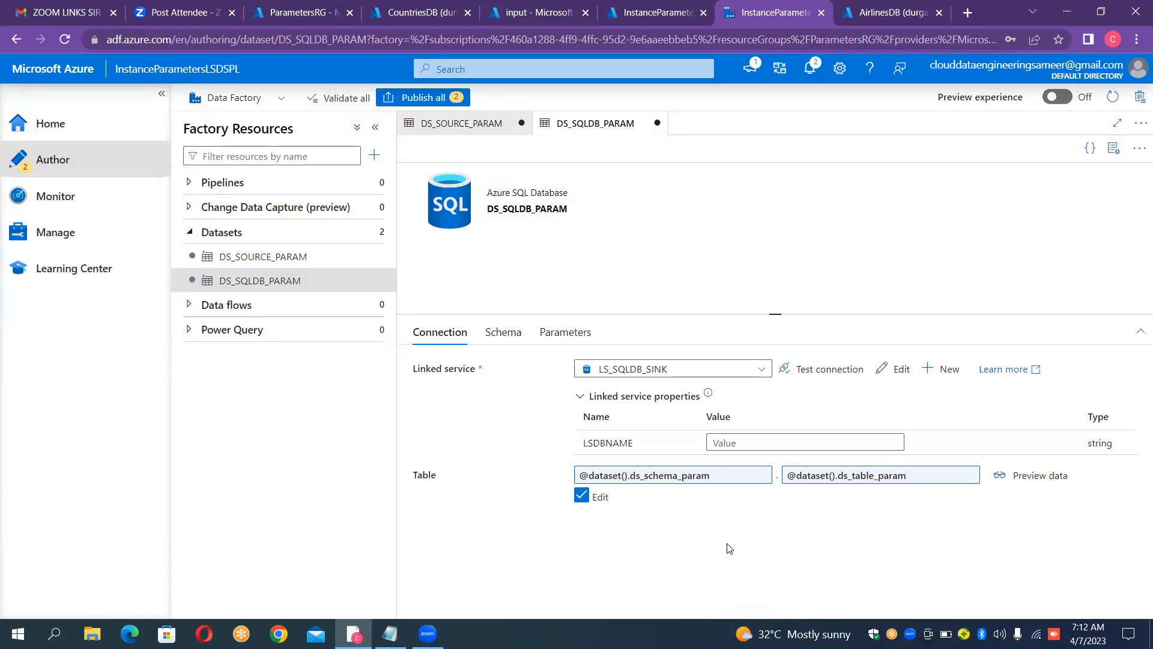
Step: Add a third String parameter named ds_dbname_param to the DS_SQLDB_PARAM dataset
click(790, 445)
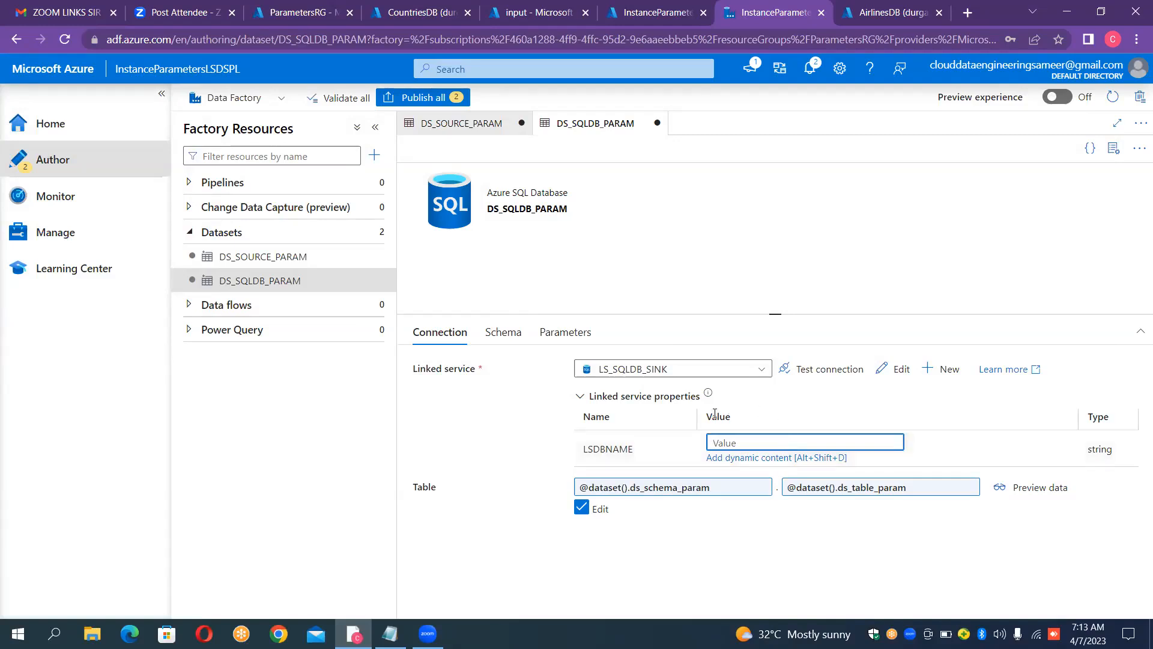
click(580, 342)
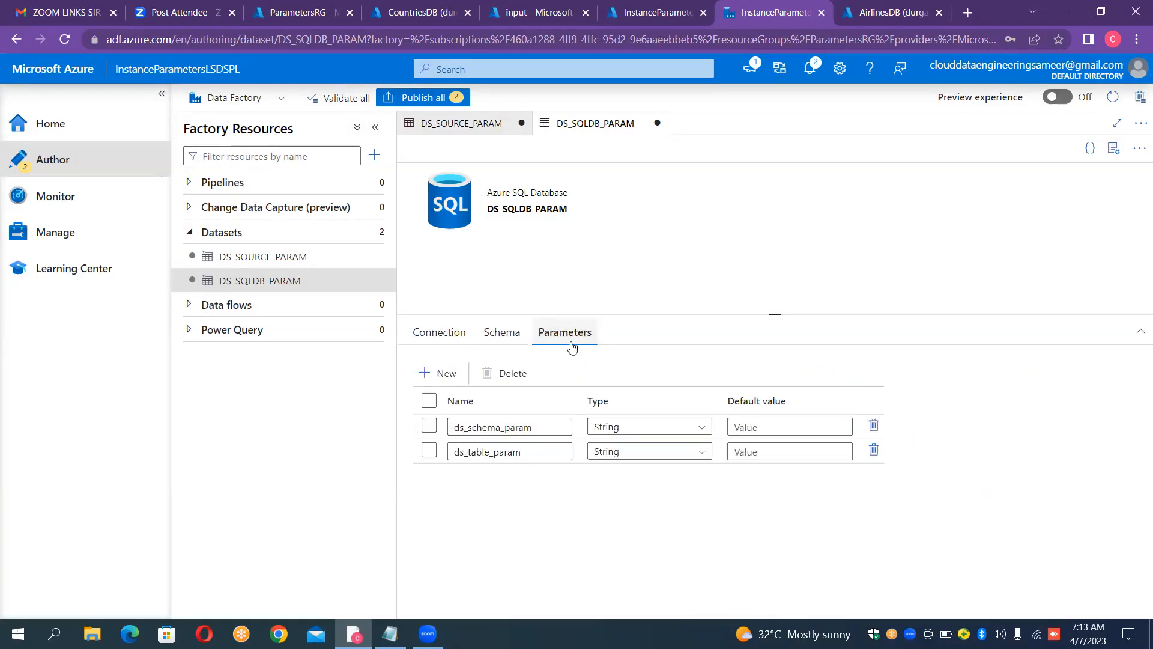
click(439, 377)
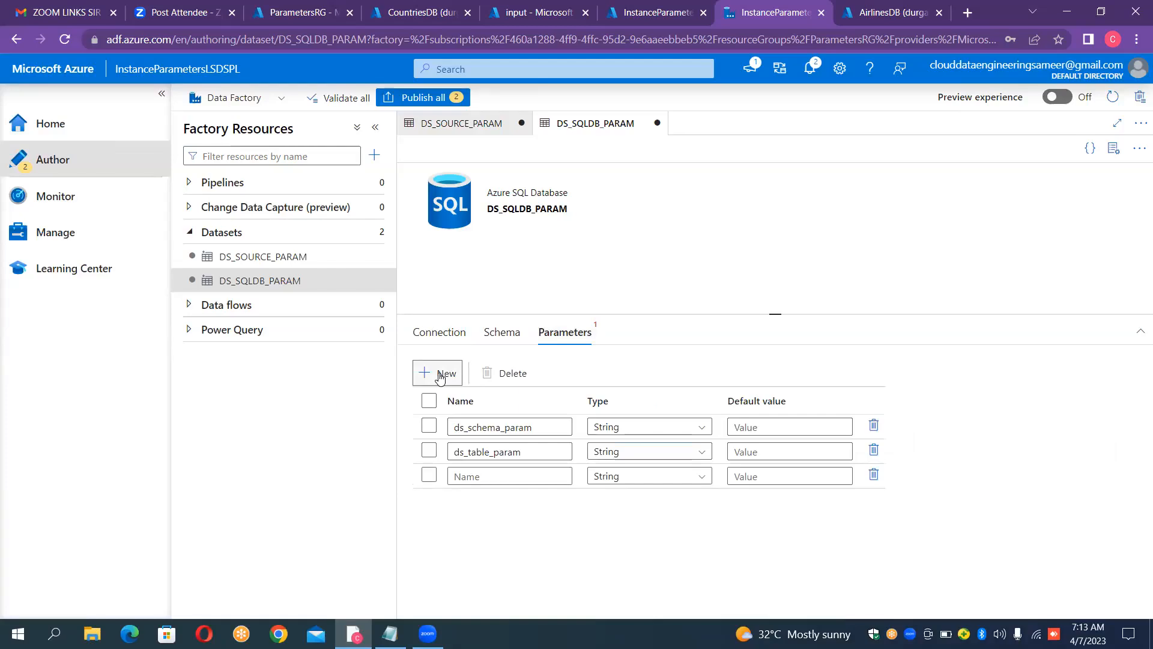
click(459, 478)
text(ds)
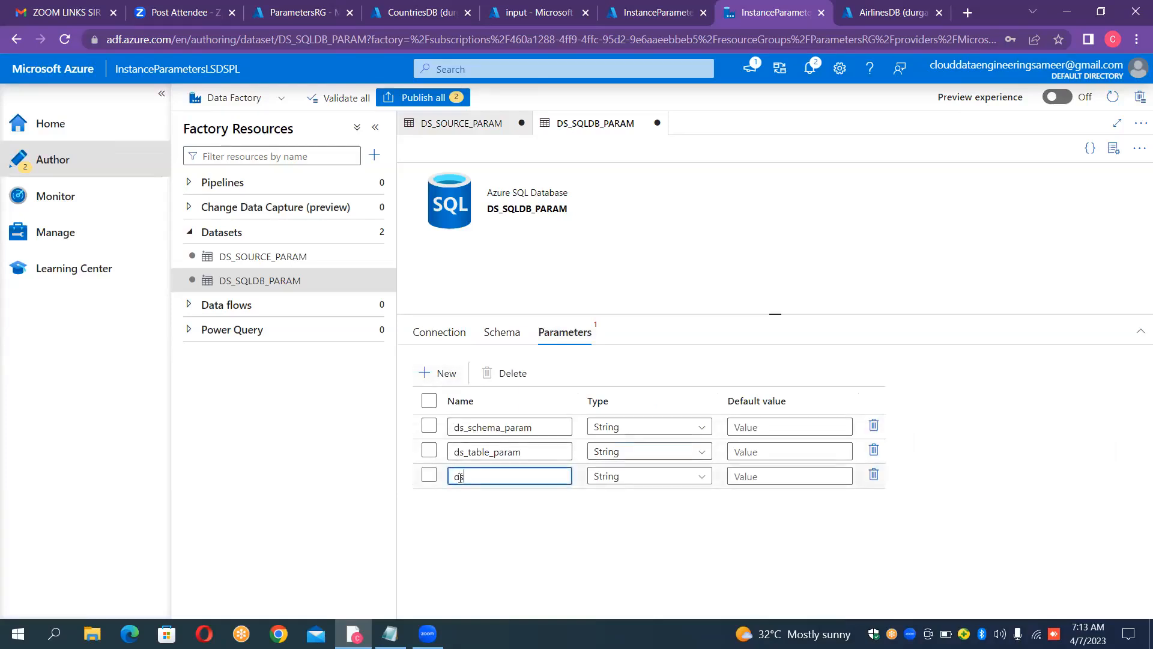
text(_dbname_param)
click(444, 332)
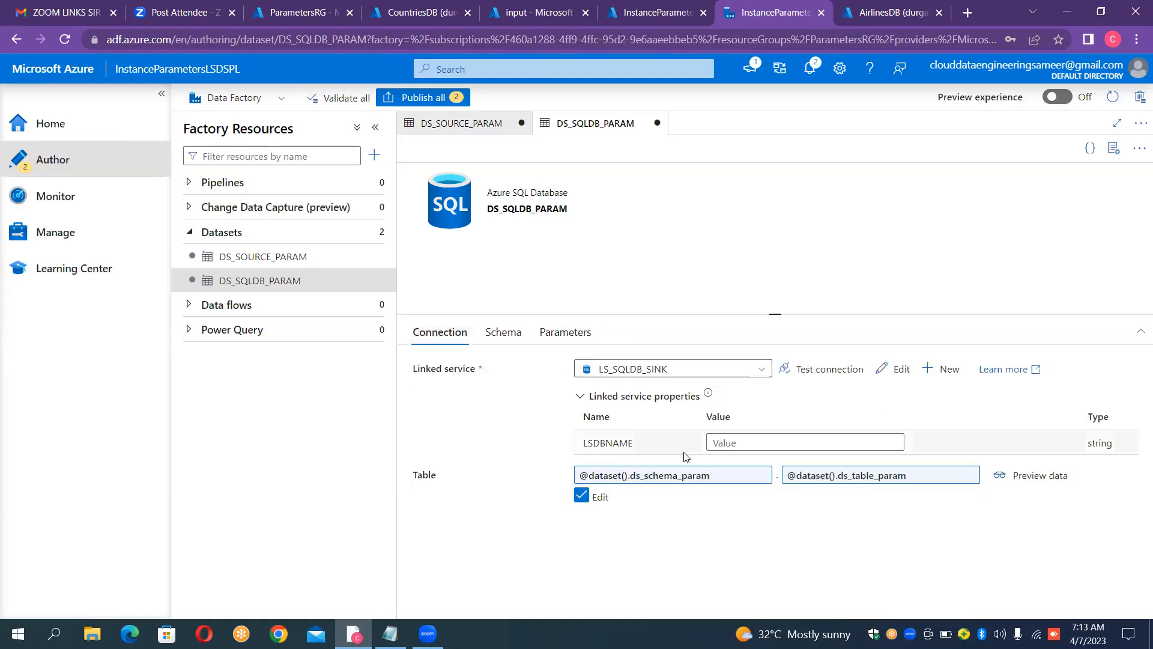
click(730, 442)
click(757, 458)
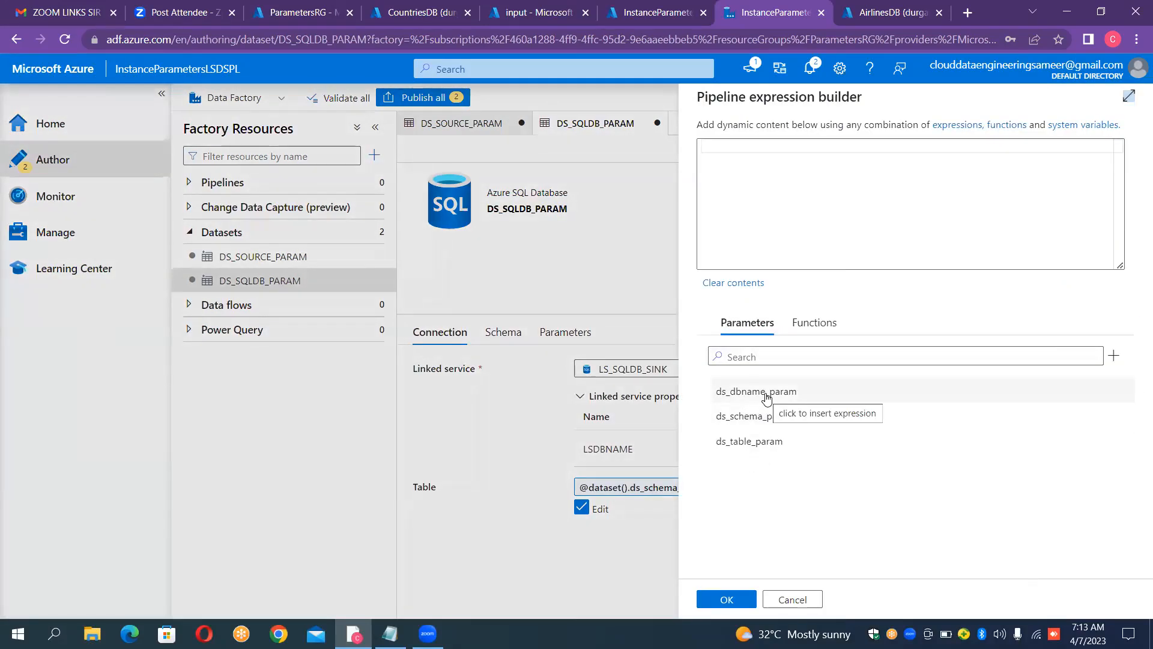
click(767, 396)
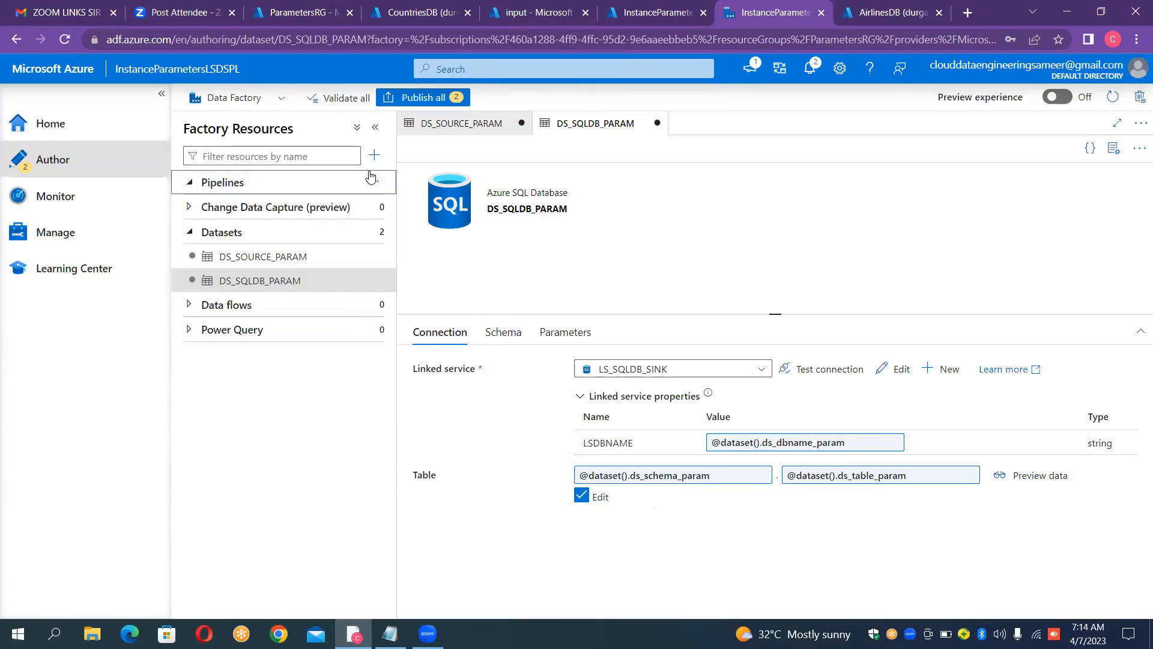
Step: Create a new pipeline, name it PL_PARAMETERS, and close its properties pane
click(372, 182)
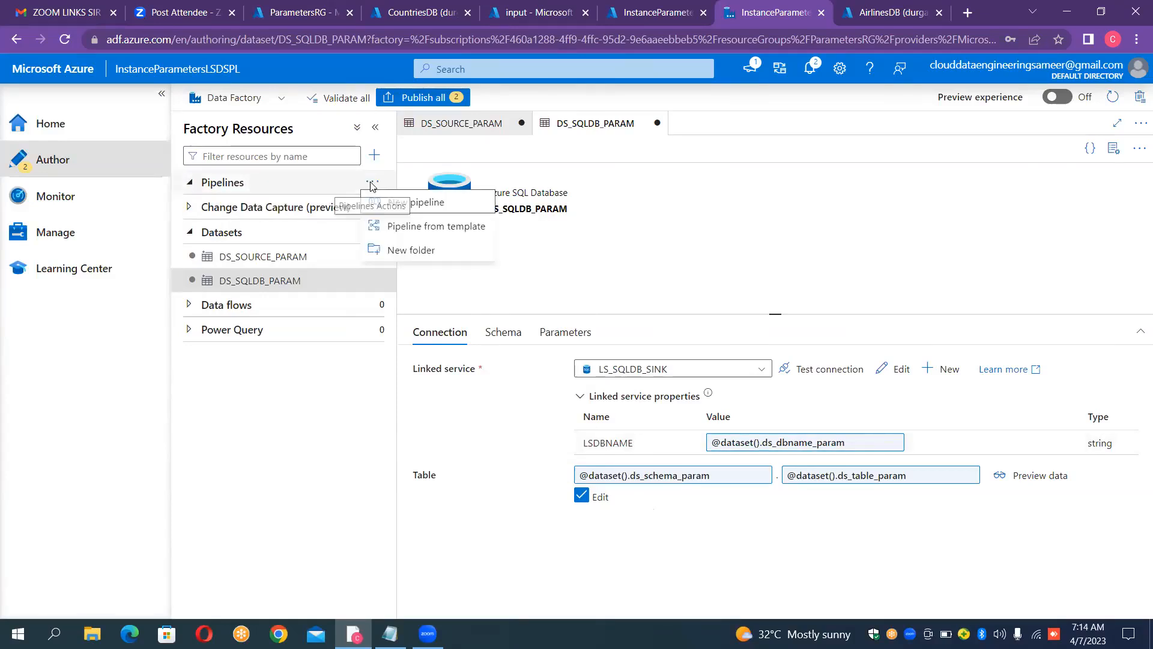
click(426, 203)
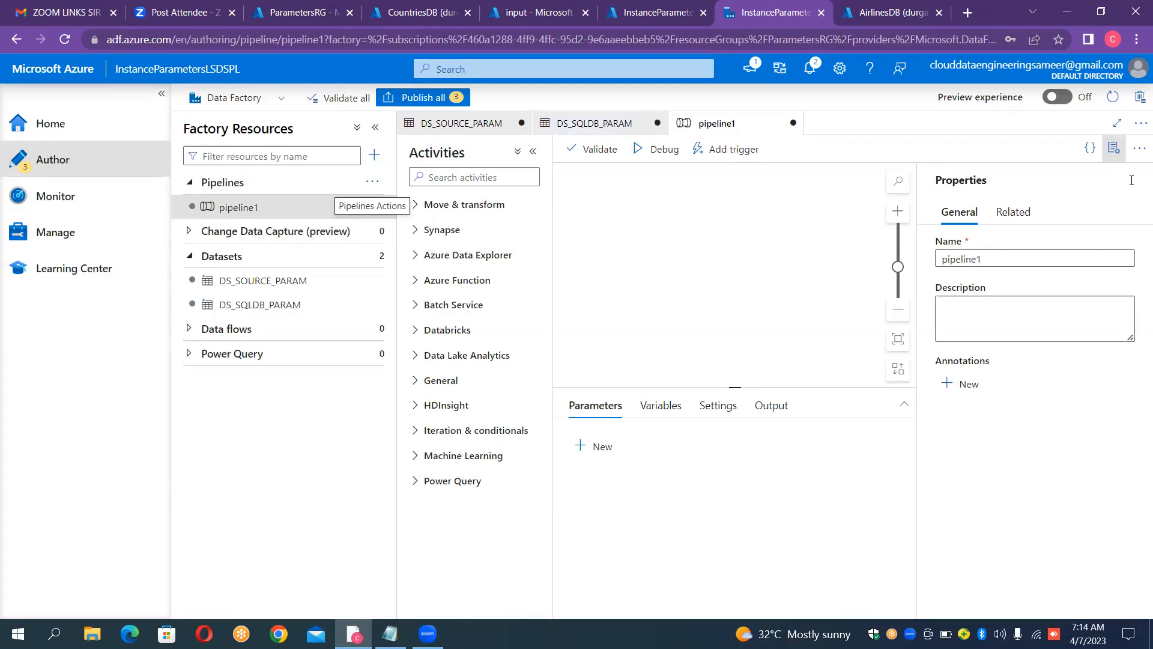
click(1062, 252)
key(ctrl+a)
key(BackSpace)
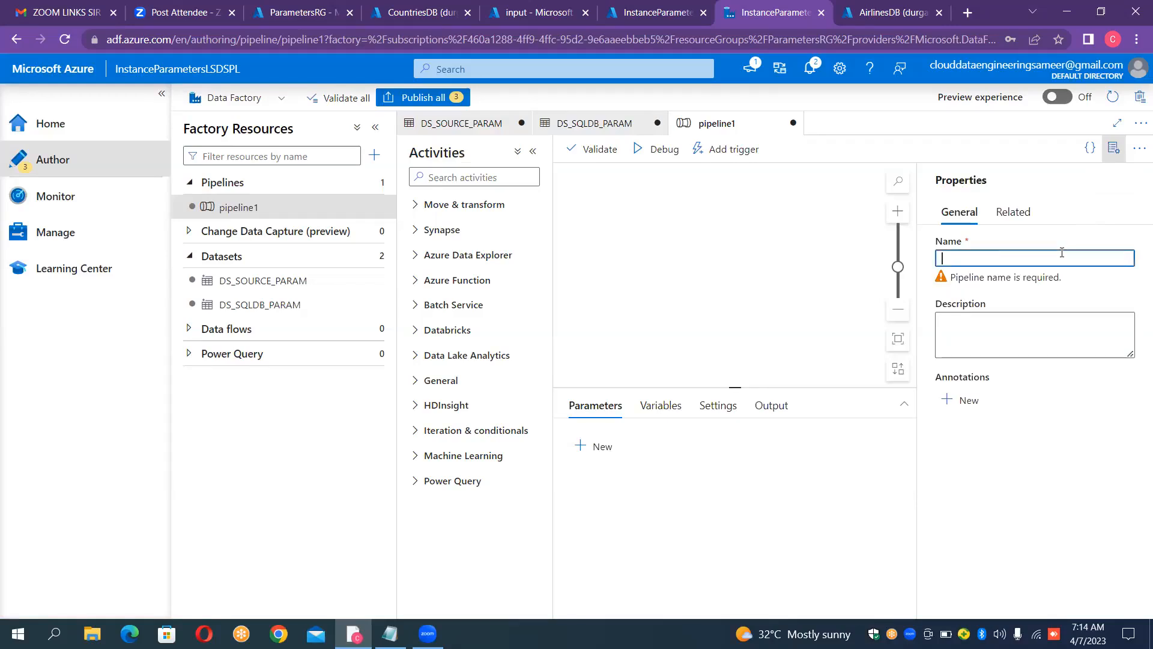
text(PL_)
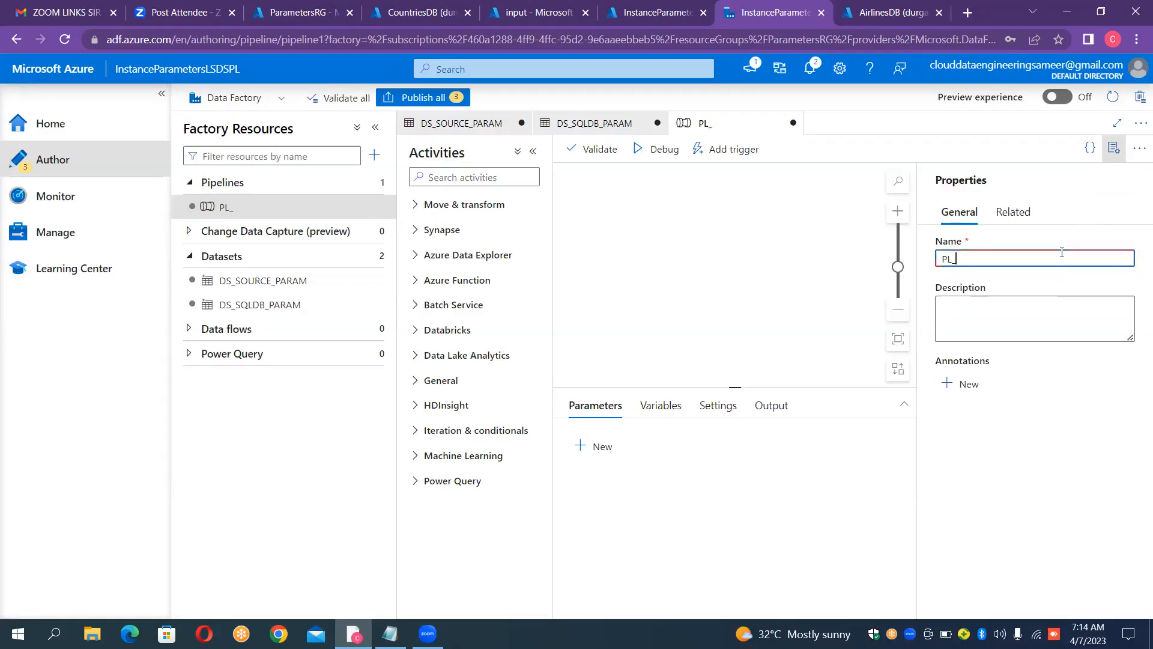
text(PRAMAT)
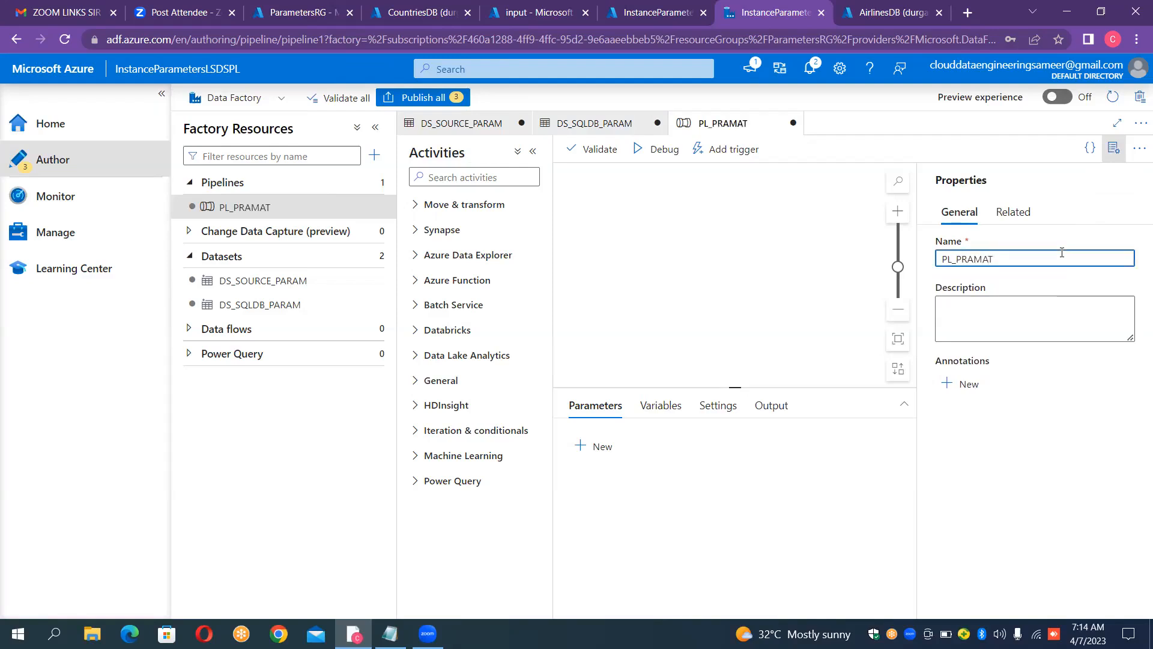
key(BackSpace)
key(BackSpace)
key(BackSpace)
key(BackSpace)
text(ARAMETERS)
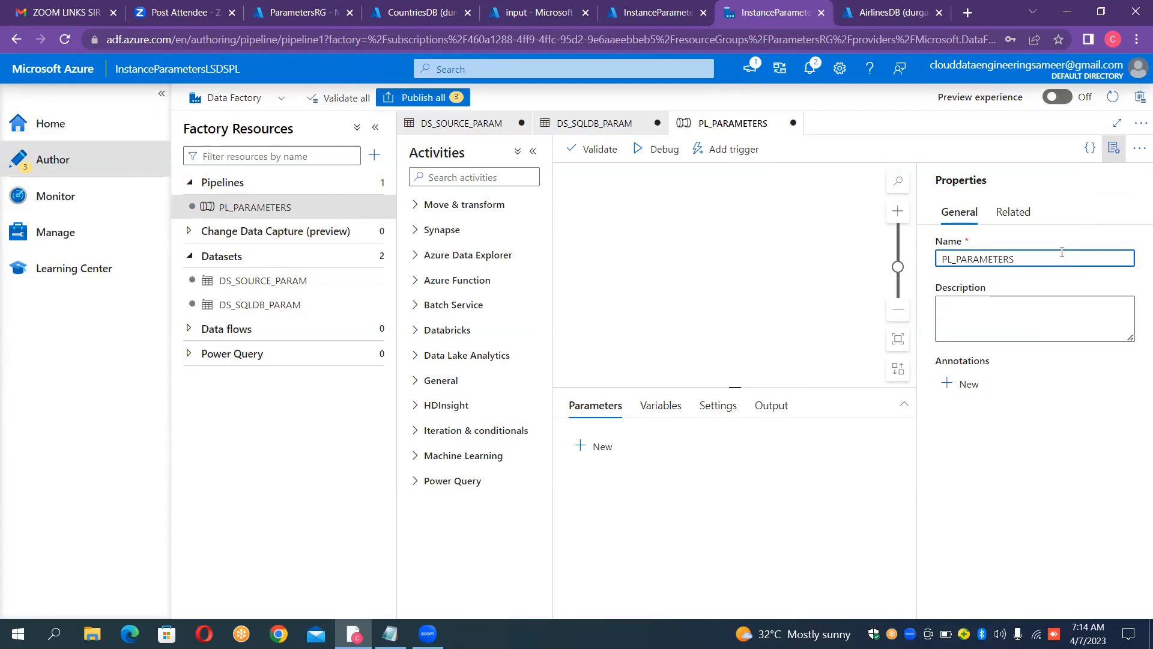
click(1114, 148)
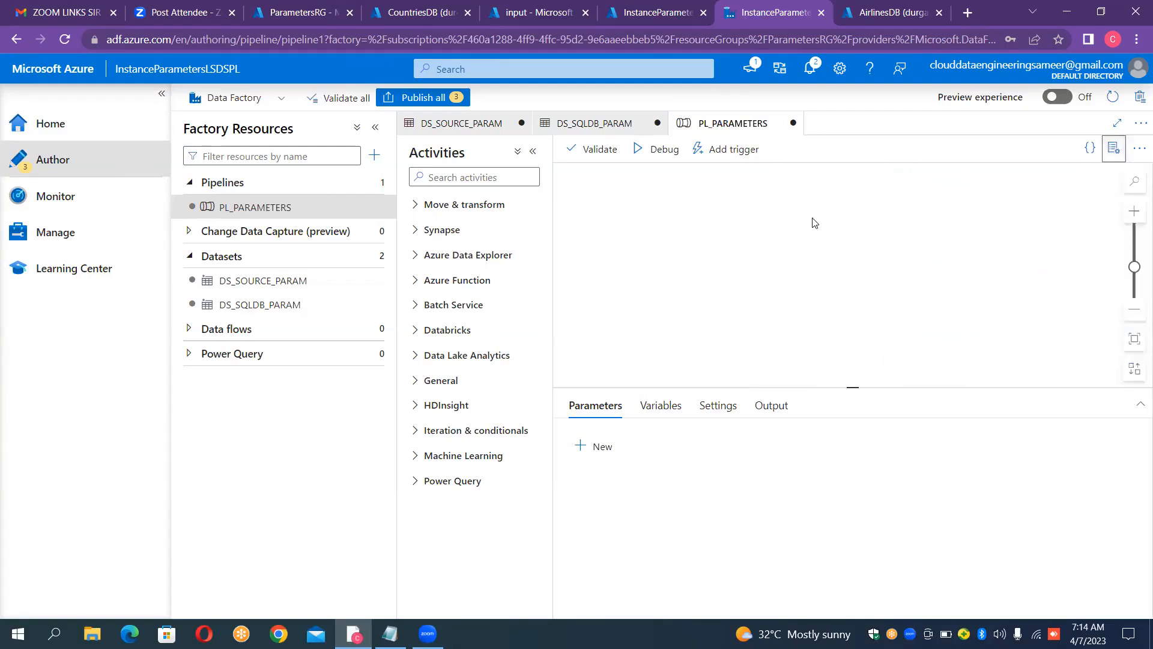
Step: Add a Copy data activity to the PL_PARAMETERS pipeline canvas
click(464, 205)
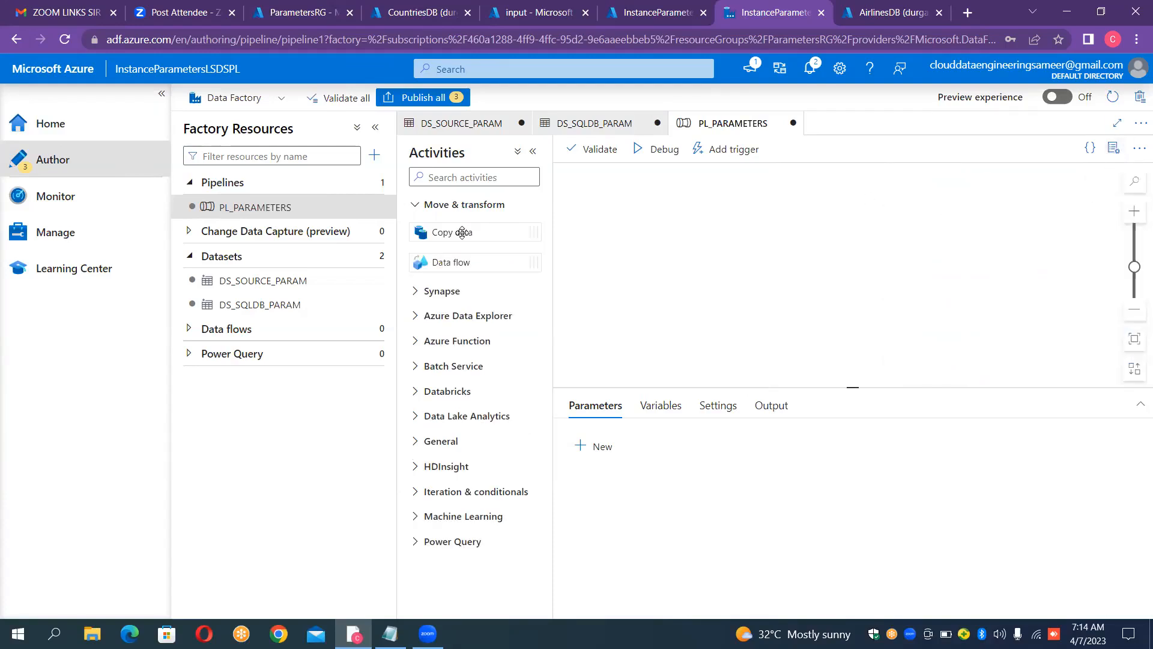
drag(462, 233, 773, 258)
drag(480, 233, 756, 238)
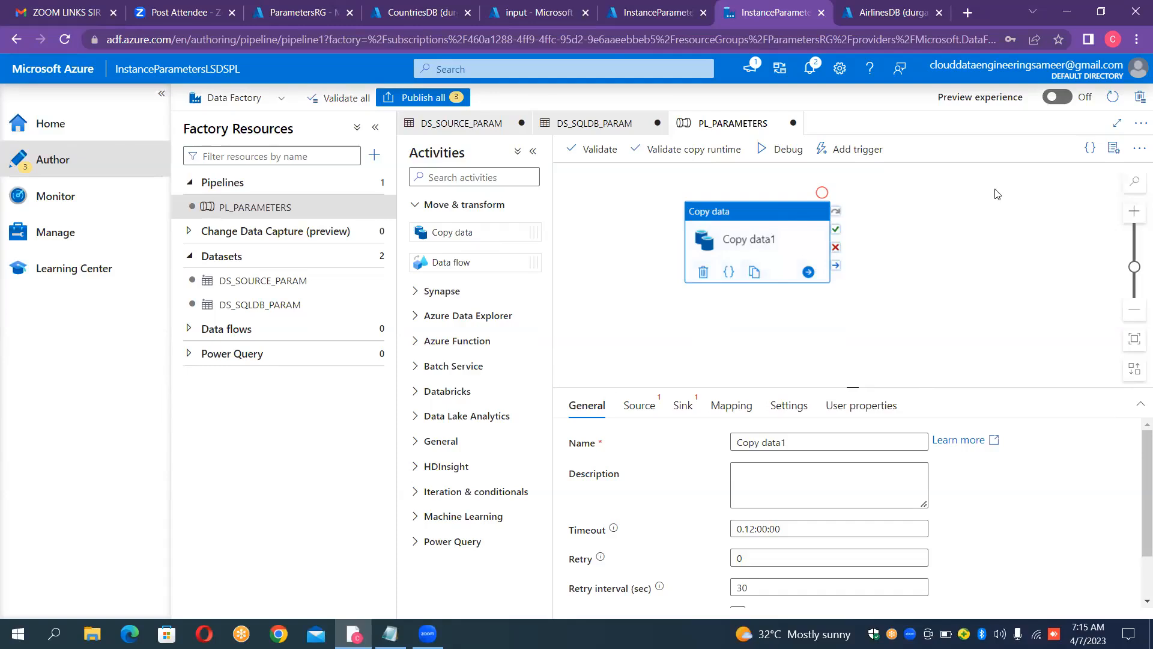
Step: Add a String pipeline parameter named pl_srcfile_param to PL_PARAMETERS
click(947, 227)
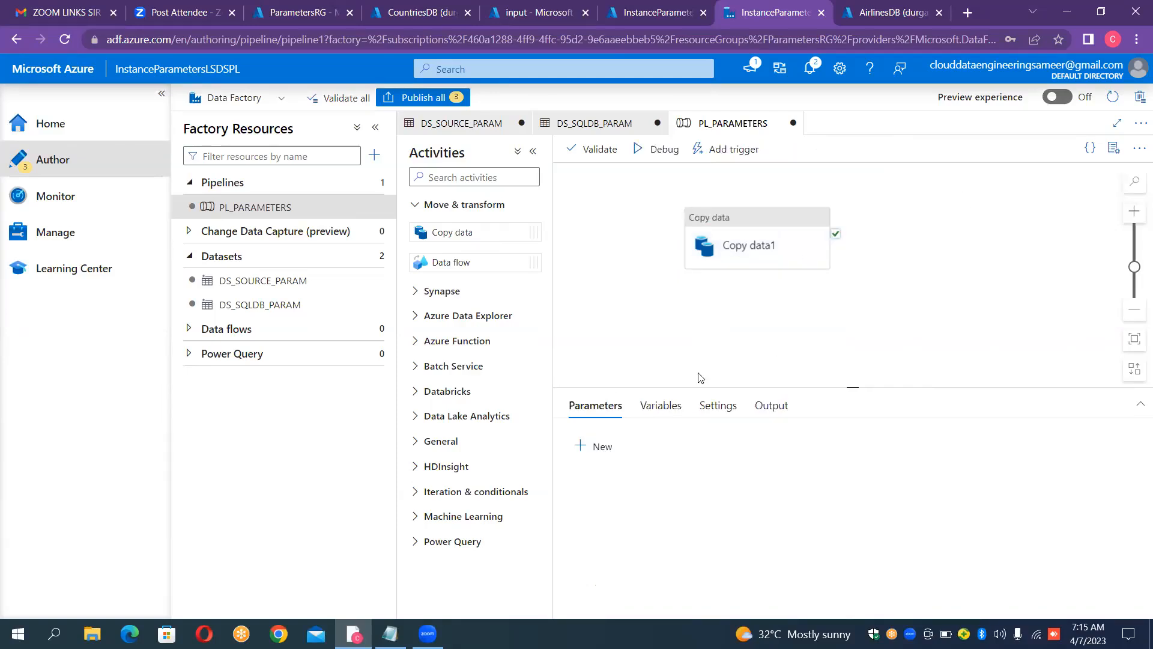
click(598, 448)
click(617, 496)
text(pl_src)
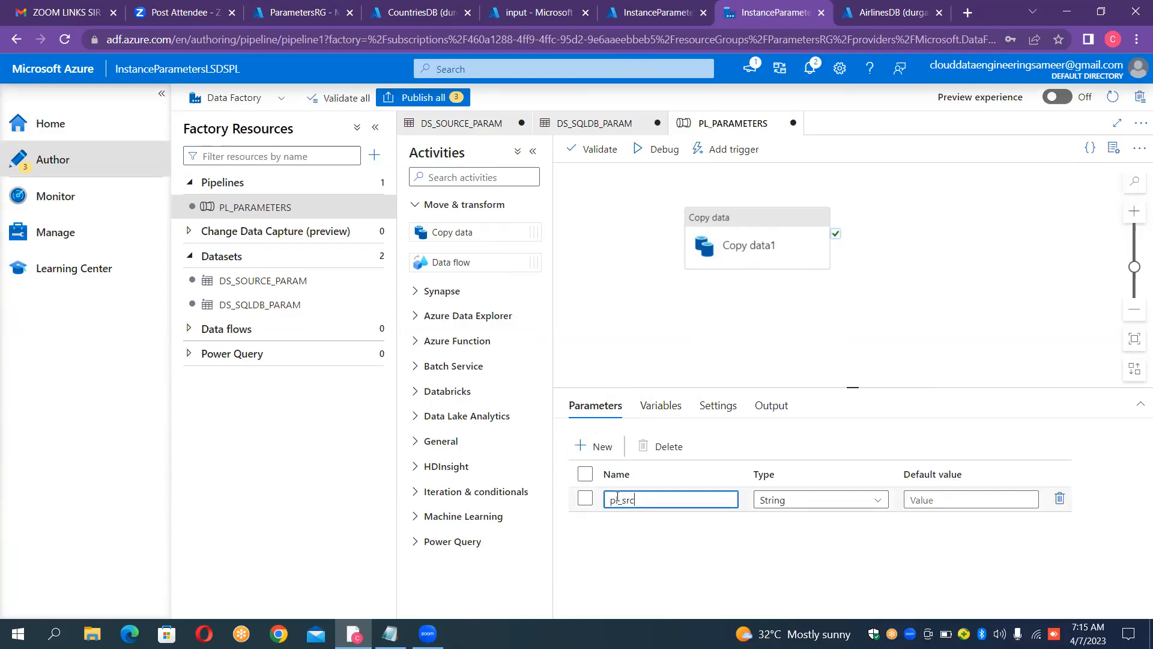
text(file_param)
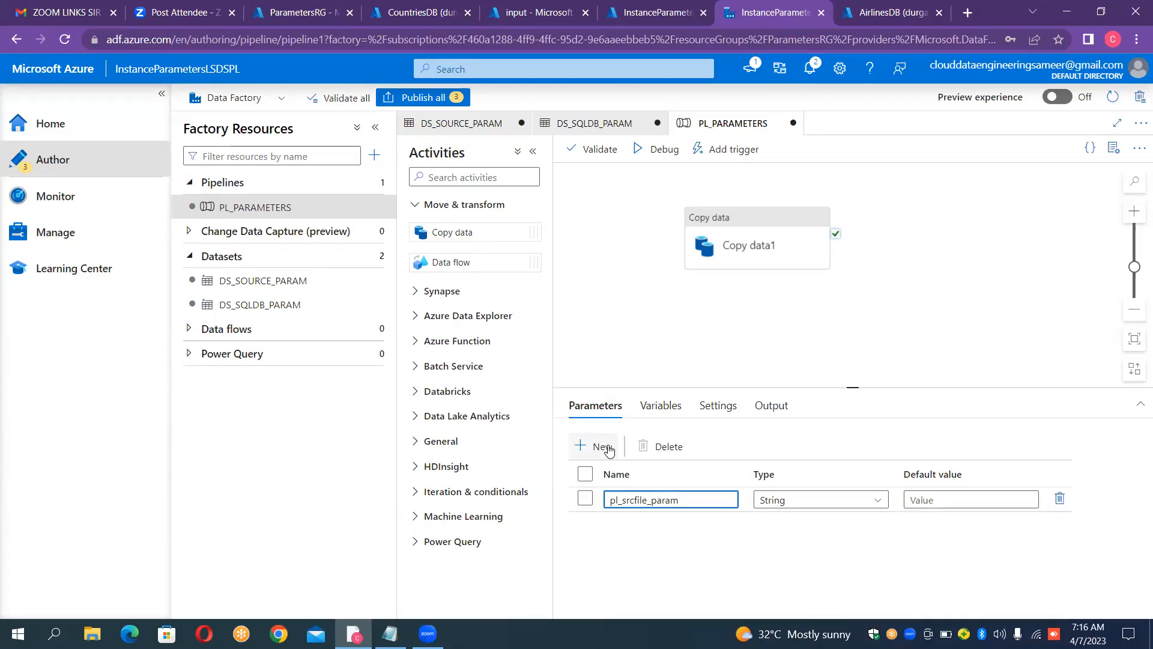
Step: Add a second String pipeline parameter named pl_dbname_param
click(609, 450)
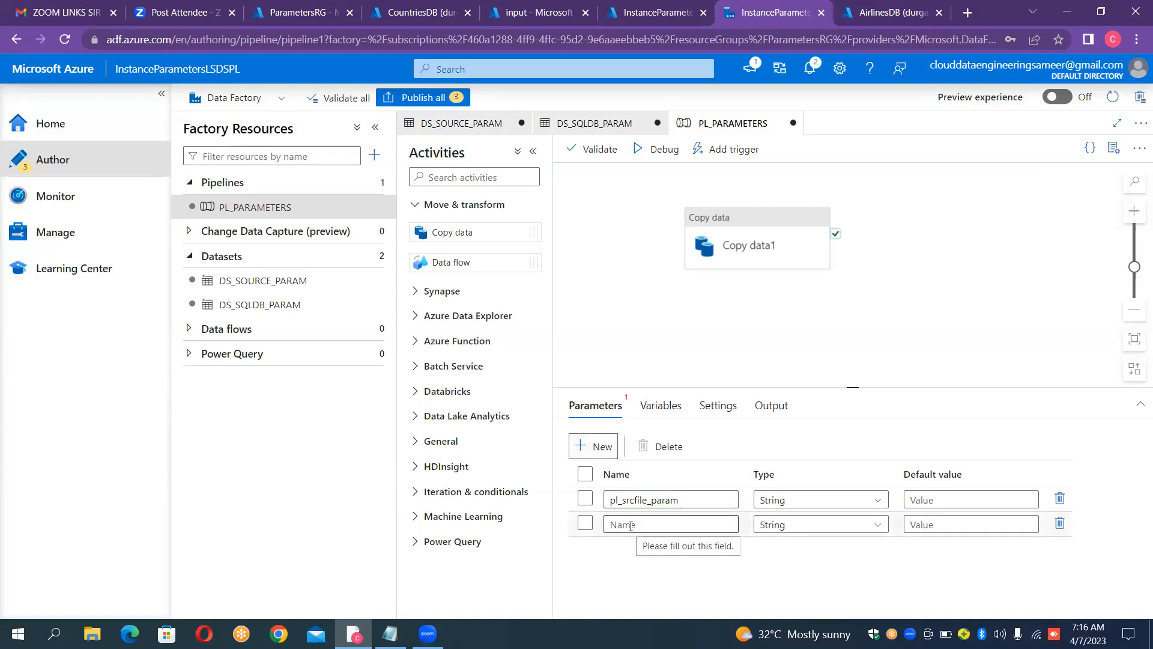
click(631, 525)
text(pl)
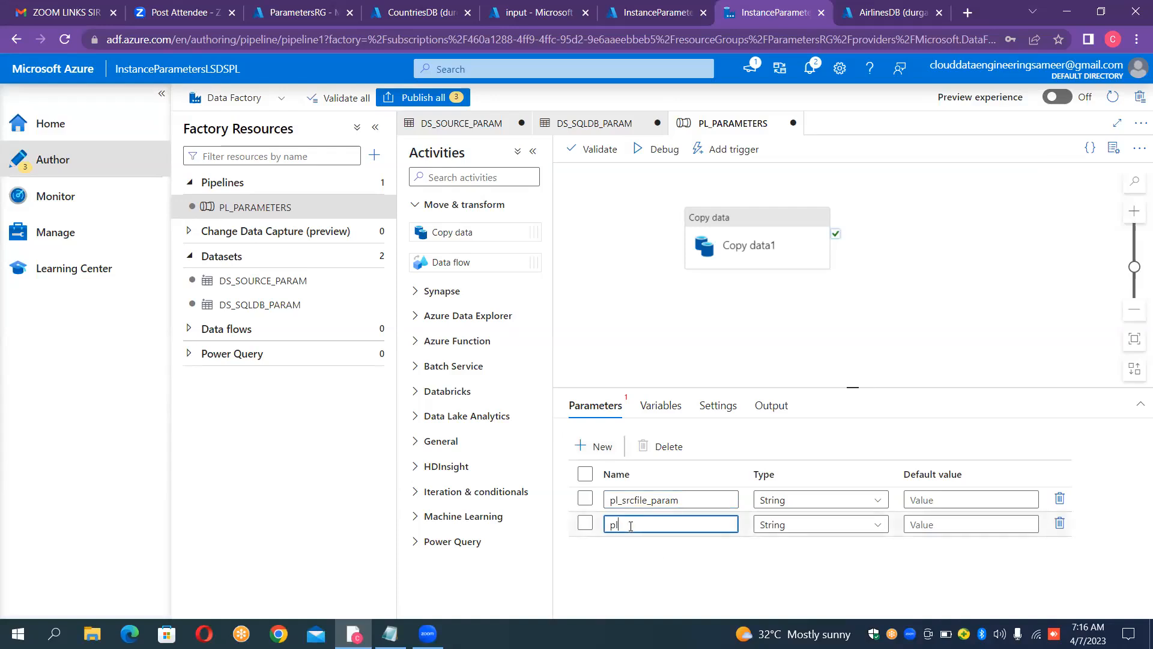
text(_dirname)
text(_param)
Step: Add a third String pipeline parameter named pl_schema_param
click(594, 446)
click(624, 550)
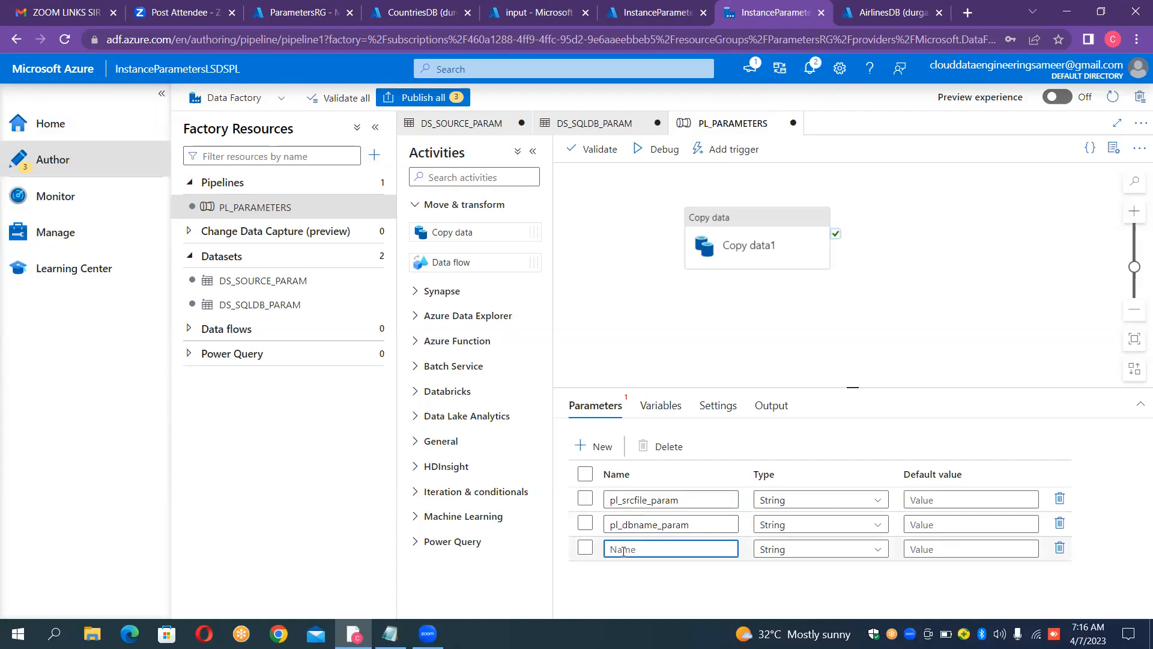
text(pl_schema_param)
Step: Add a fourth String pipeline parameter named pl_table_param
click(598, 447)
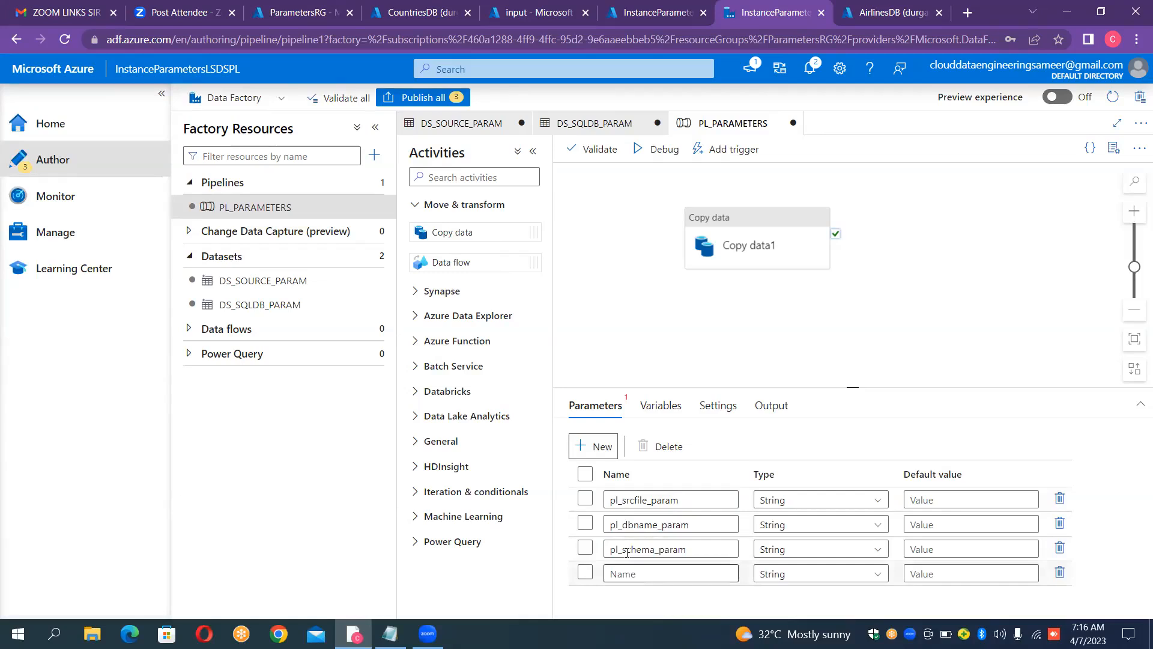
text(pl_)
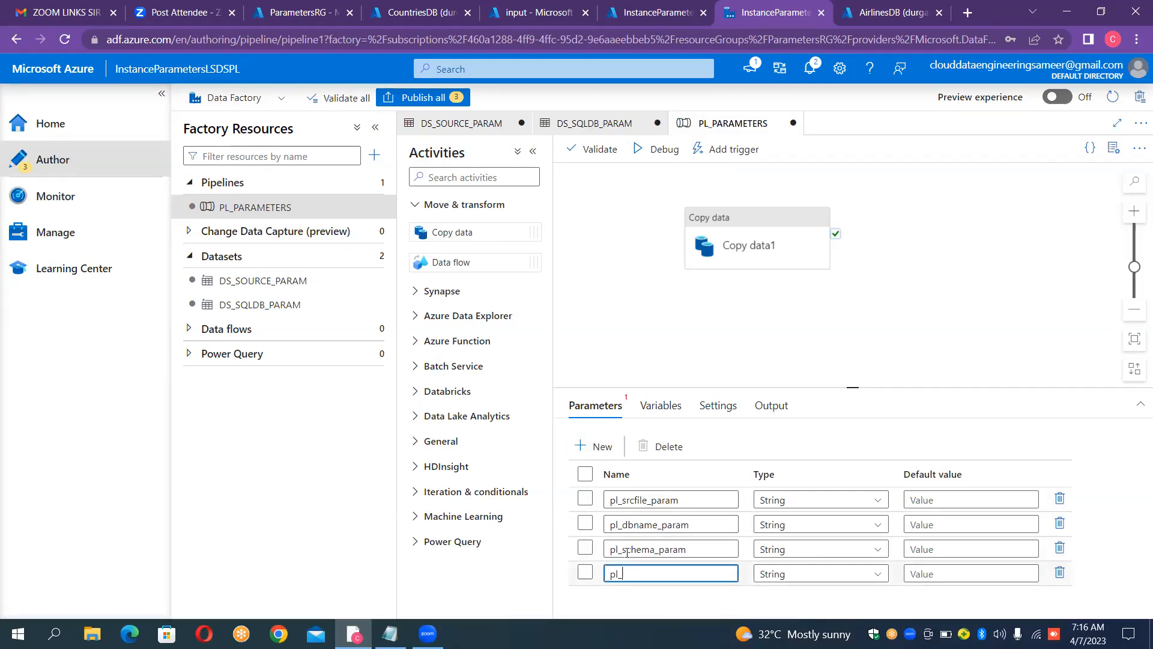
text(table_param)
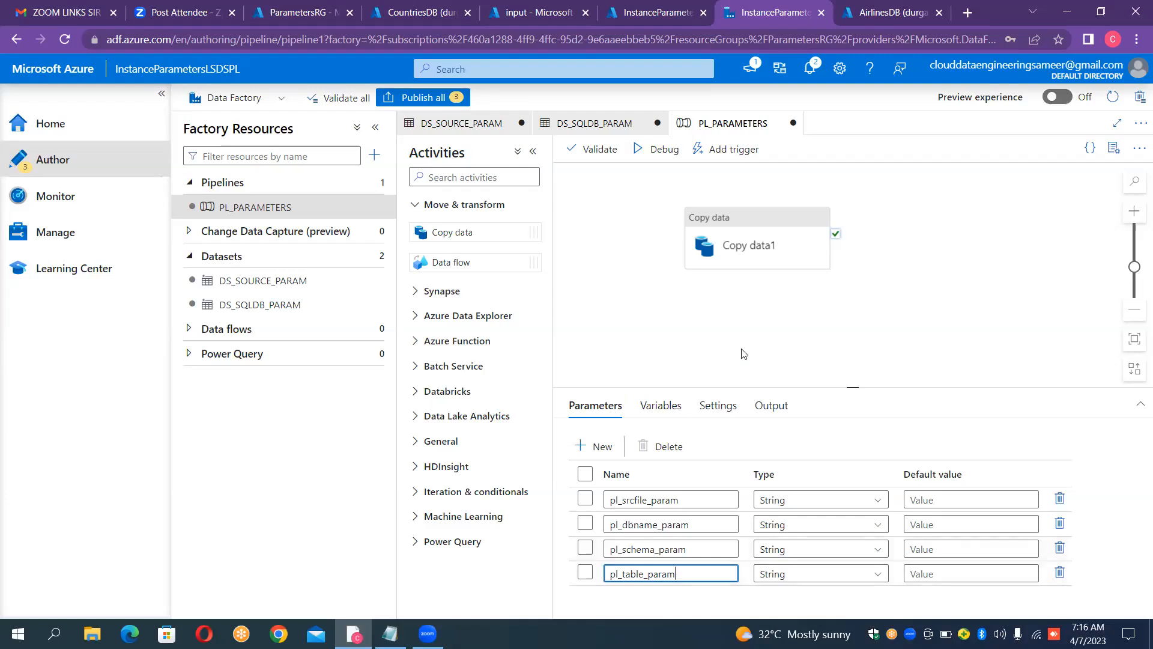
Step: Choose DS_SOURCE_PARAM as the Copy data activity's source dataset and enlarge the settings area to show its dataset properties
click(774, 231)
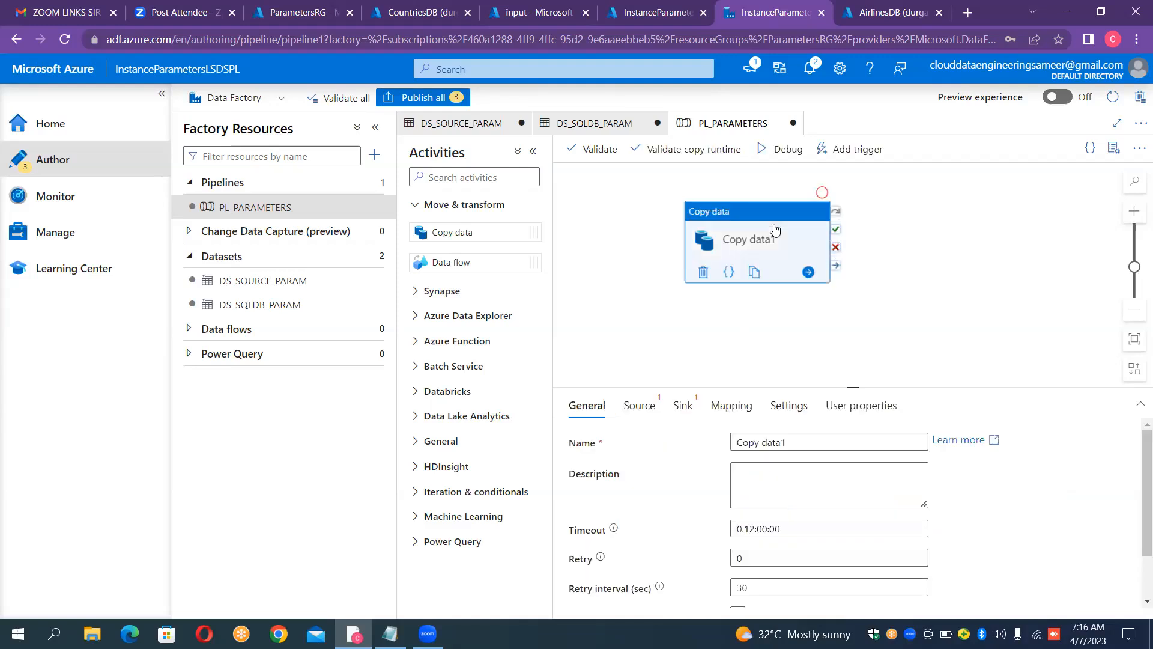
click(650, 408)
click(827, 444)
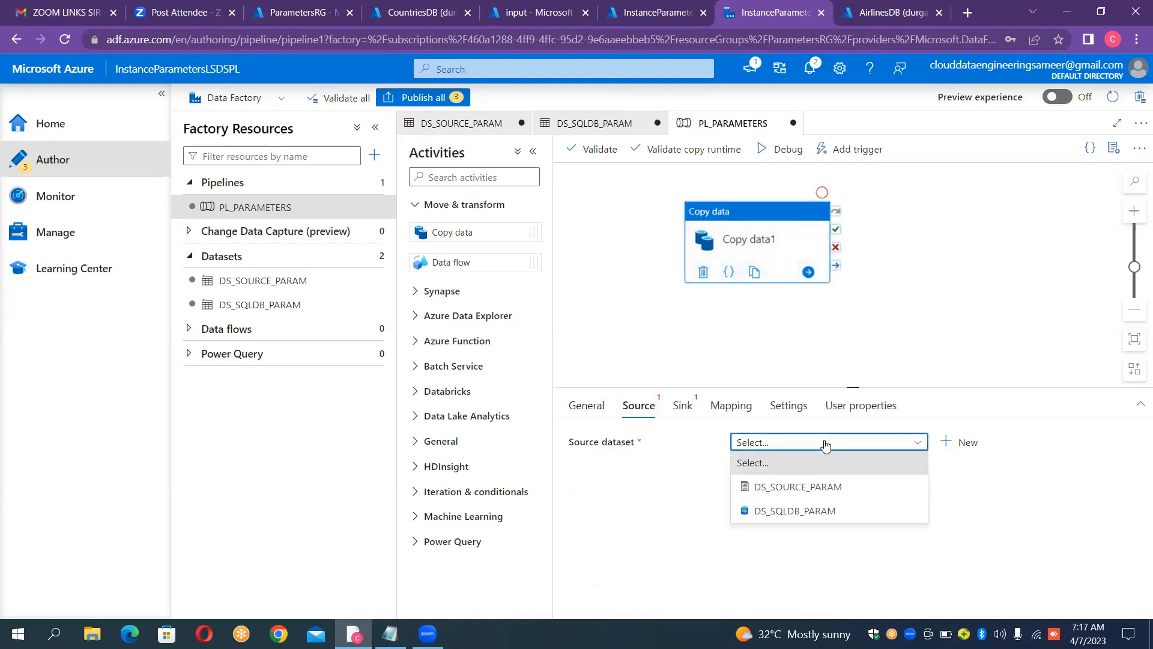
click(807, 490)
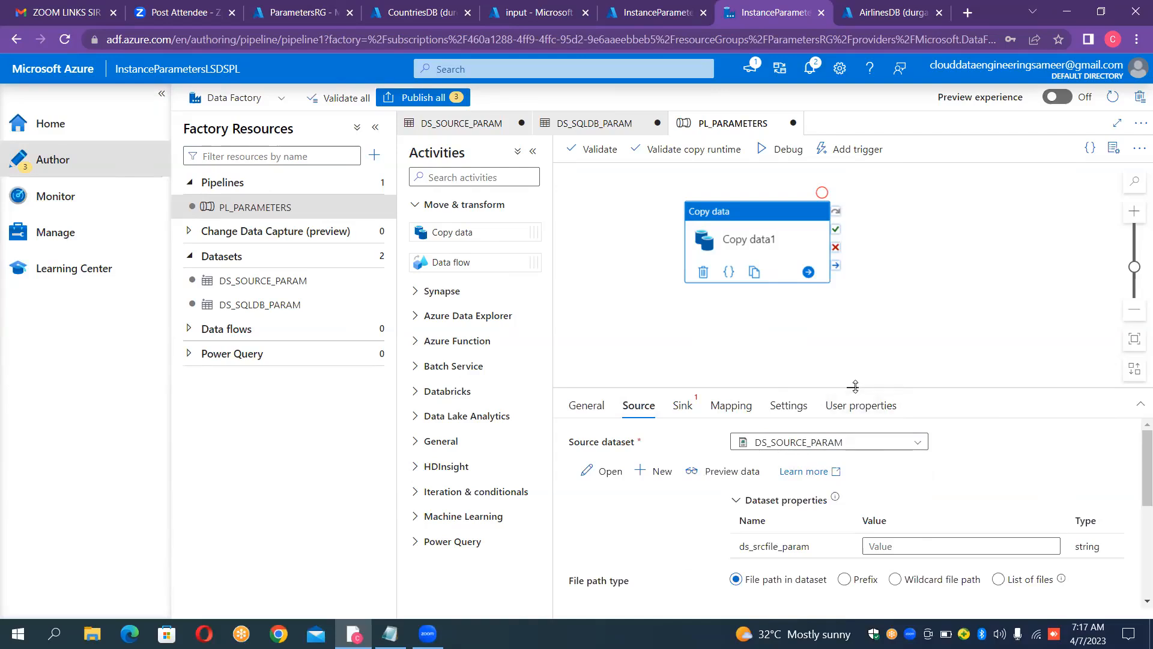
drag(854, 386, 854, 353)
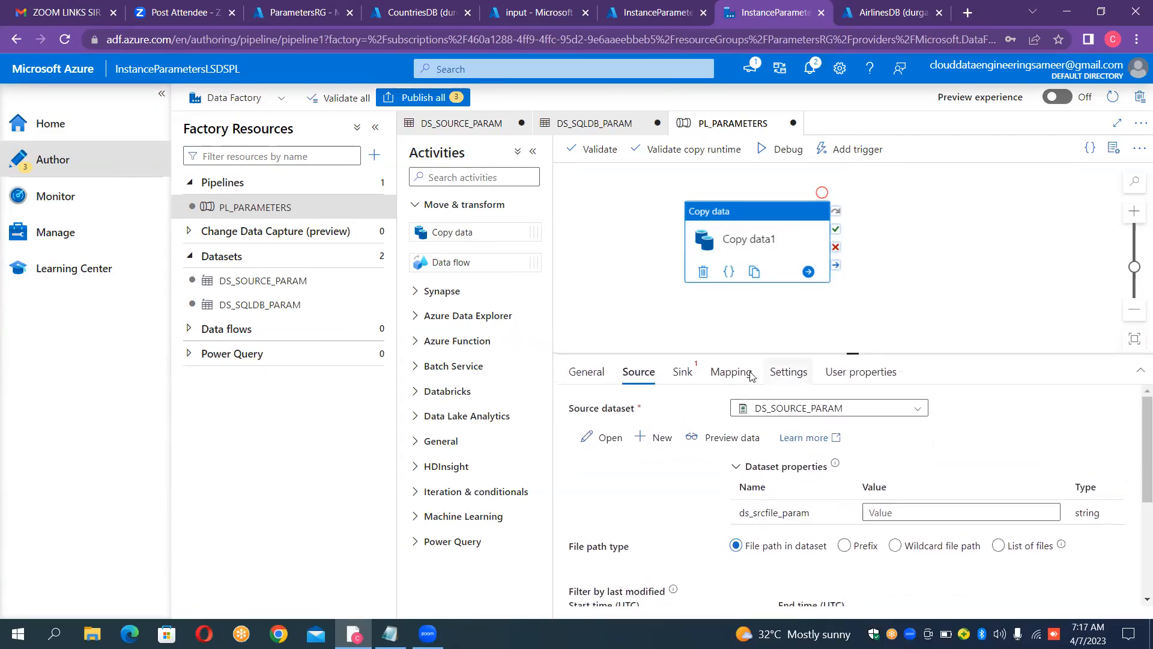
click(680, 376)
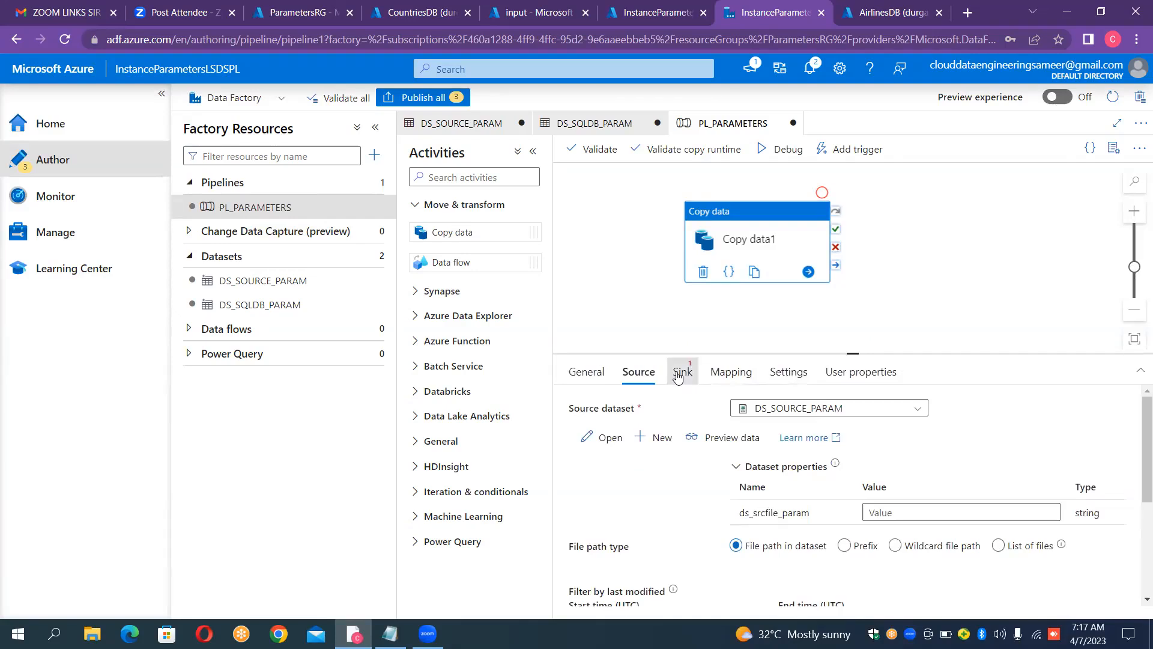
click(645, 376)
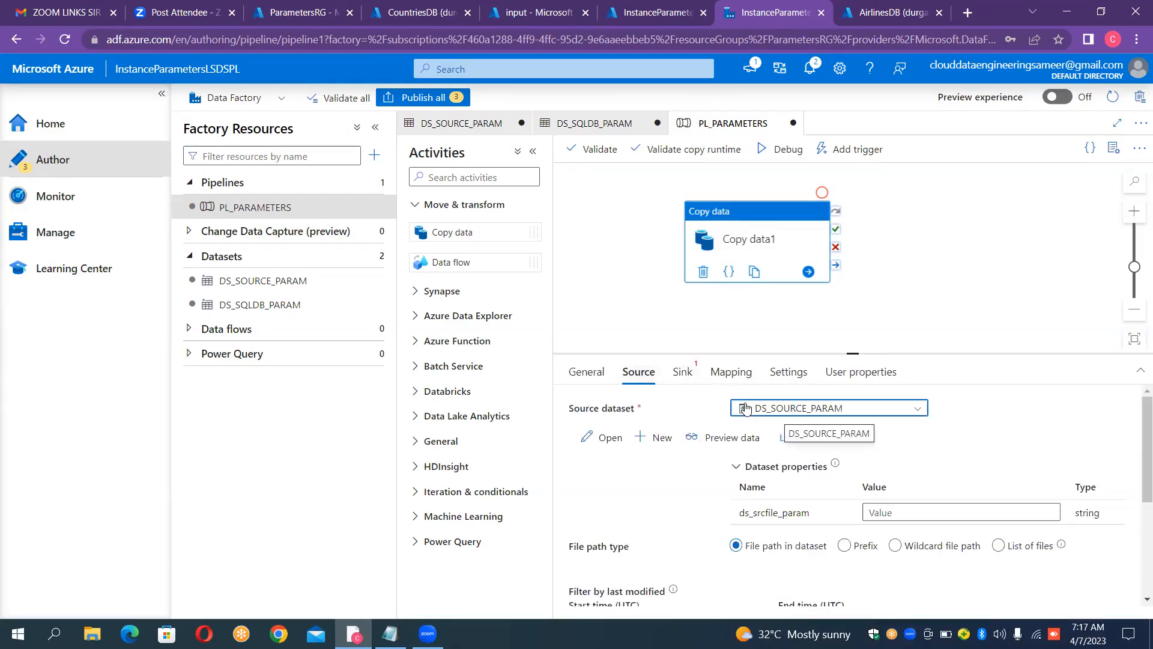
click(775, 409)
click(775, 478)
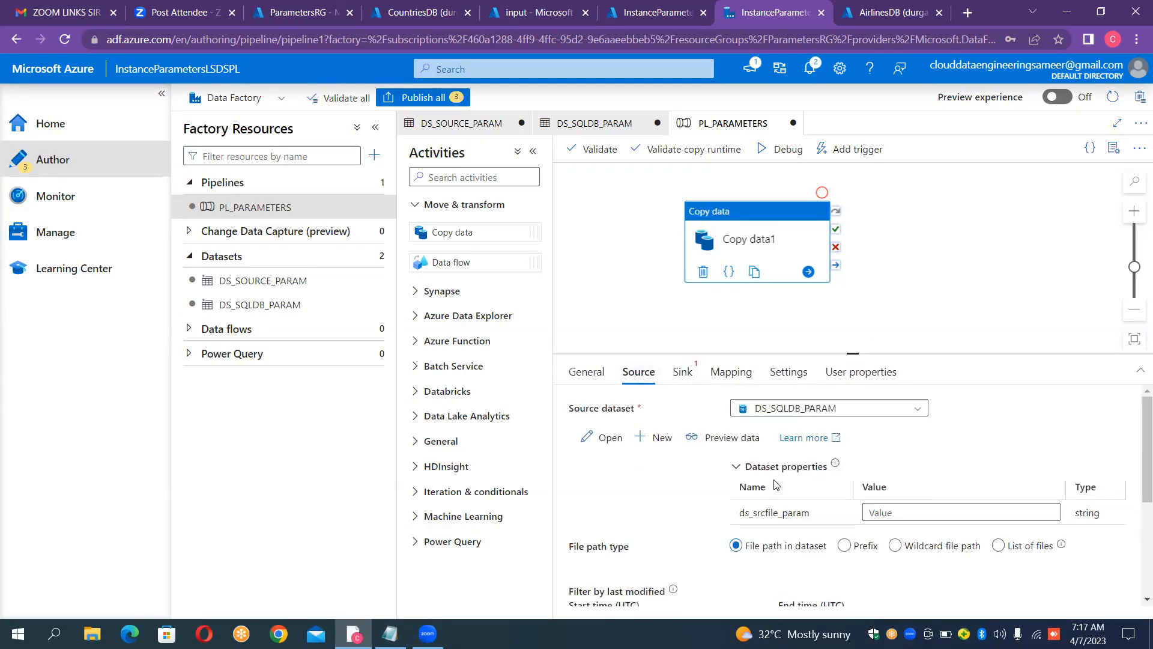
click(772, 411)
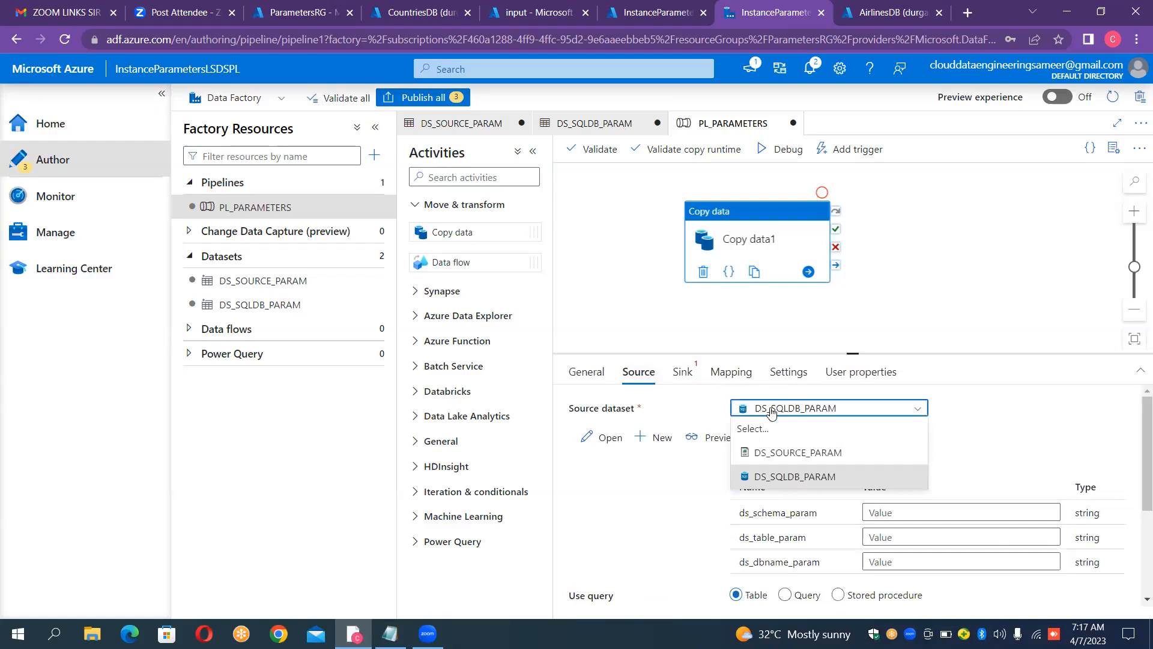
click(781, 450)
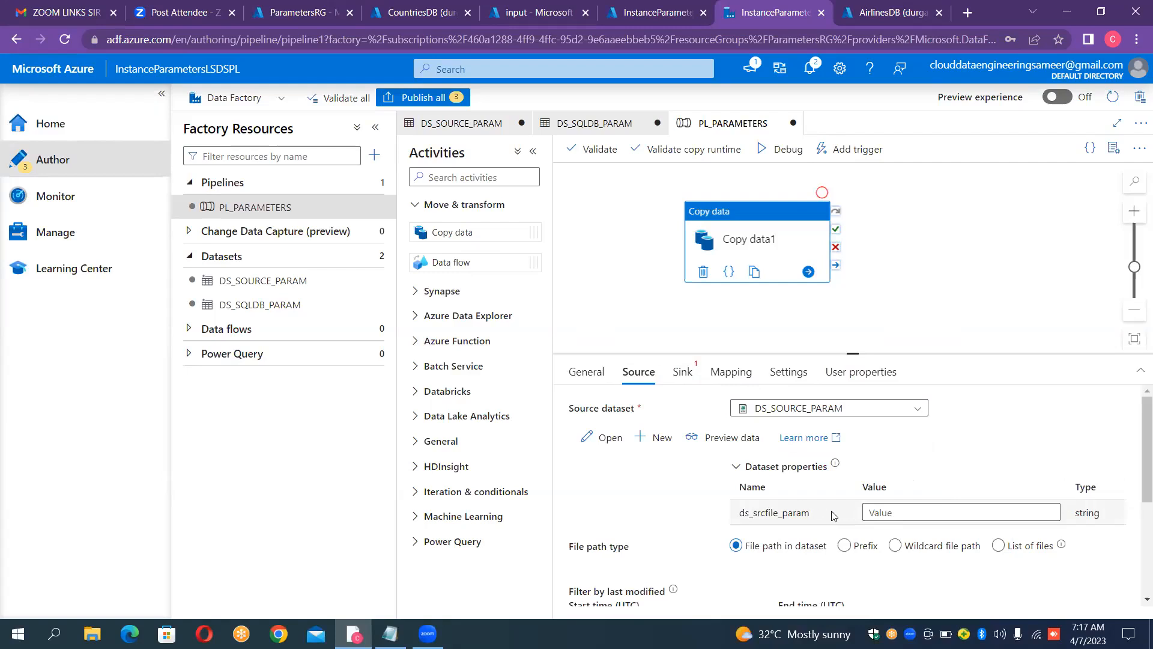
click(883, 509)
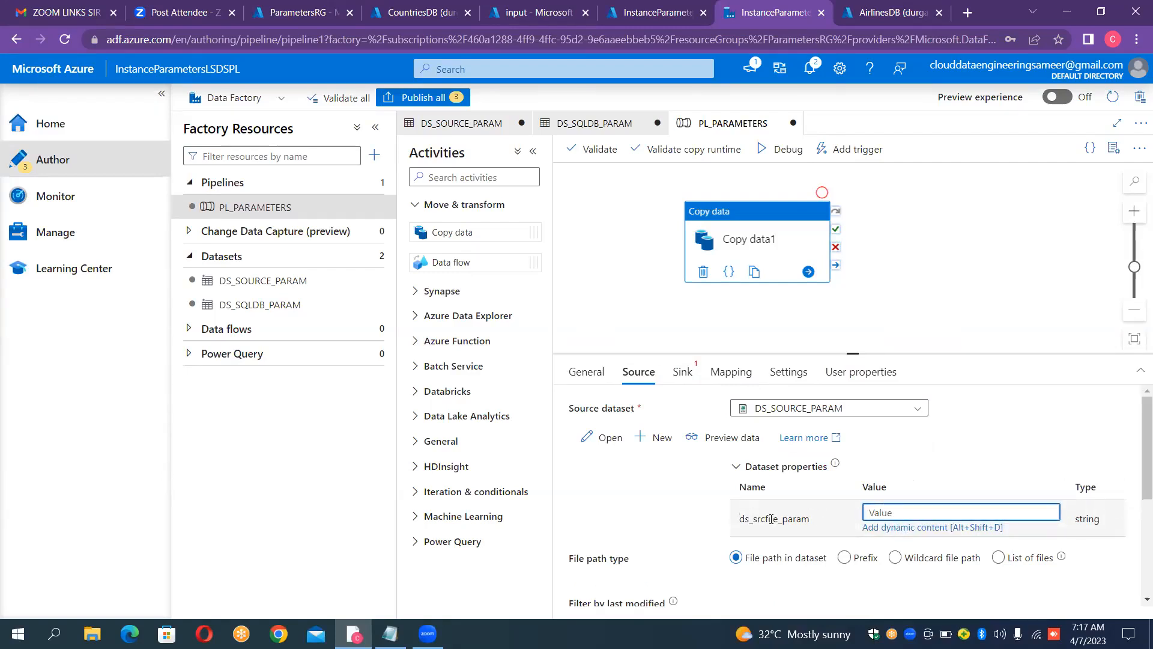
click(896, 527)
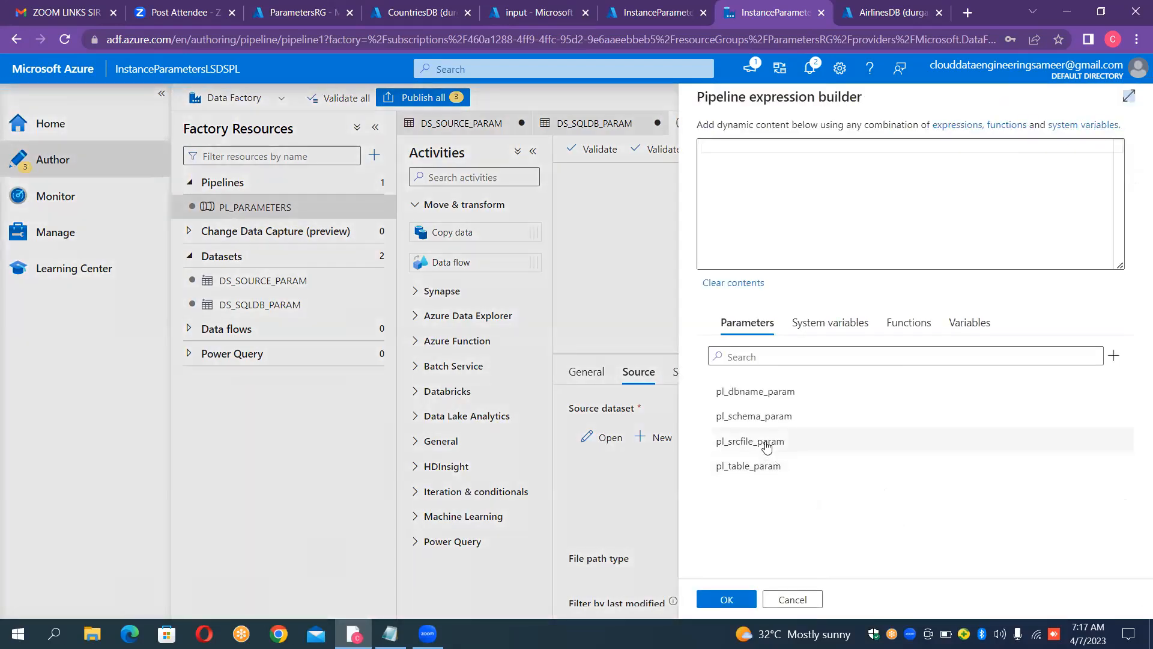
click(772, 441)
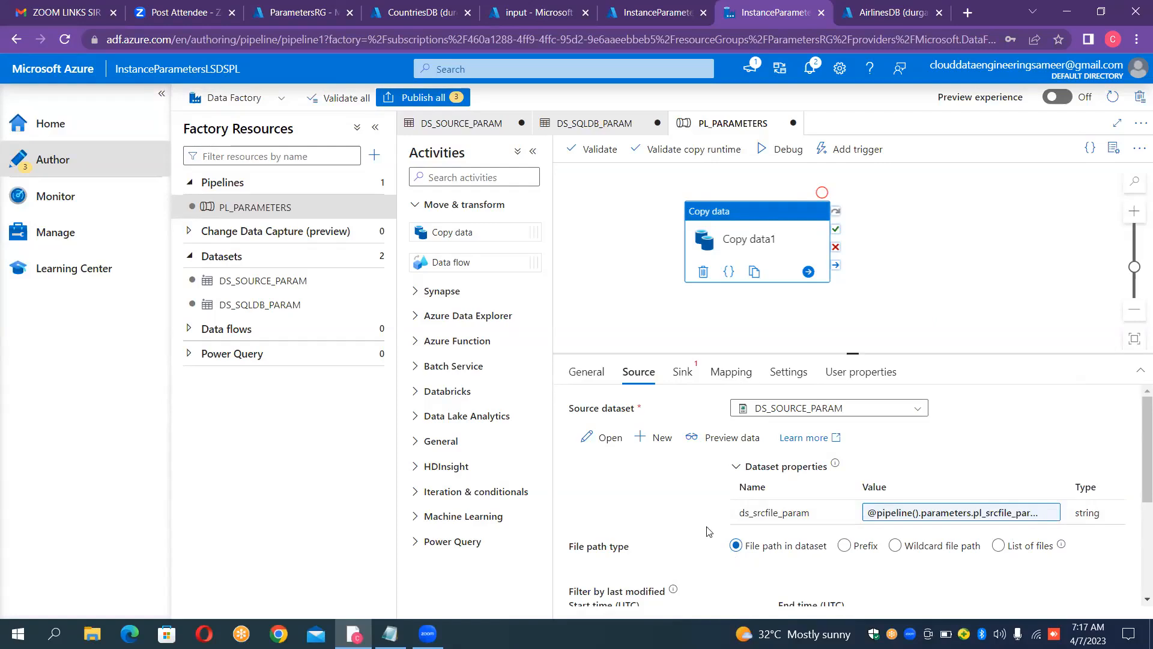
Step: Choose DS_SQLDB_PARAM as the Copy data activity's sink dataset
click(683, 373)
click(768, 413)
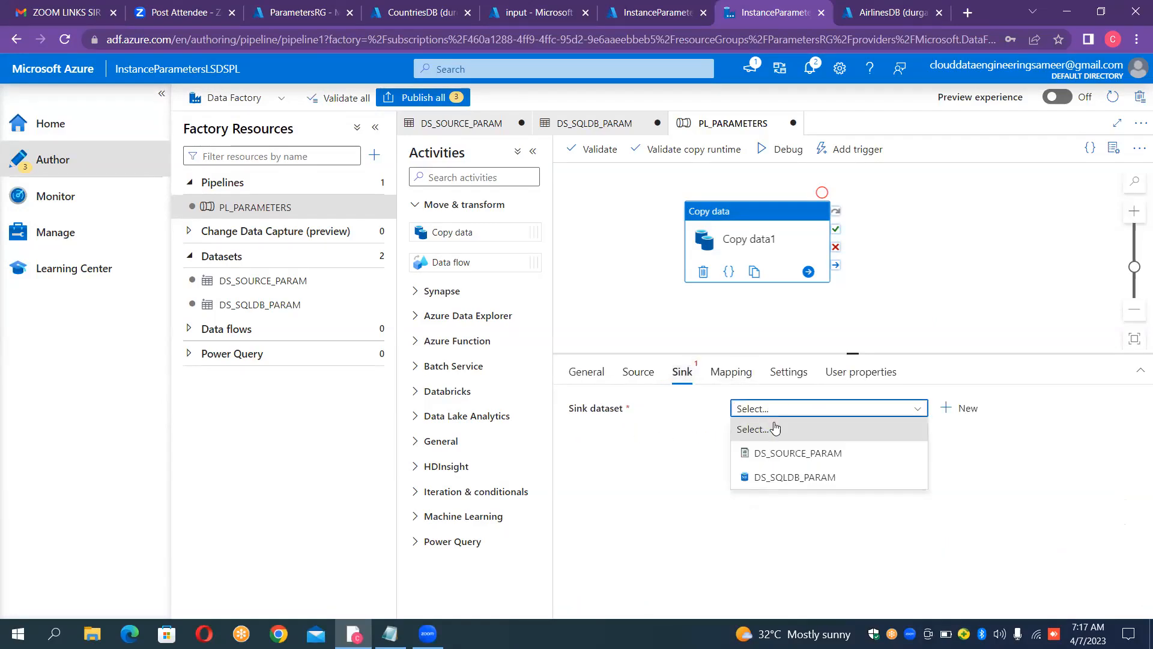
click(786, 477)
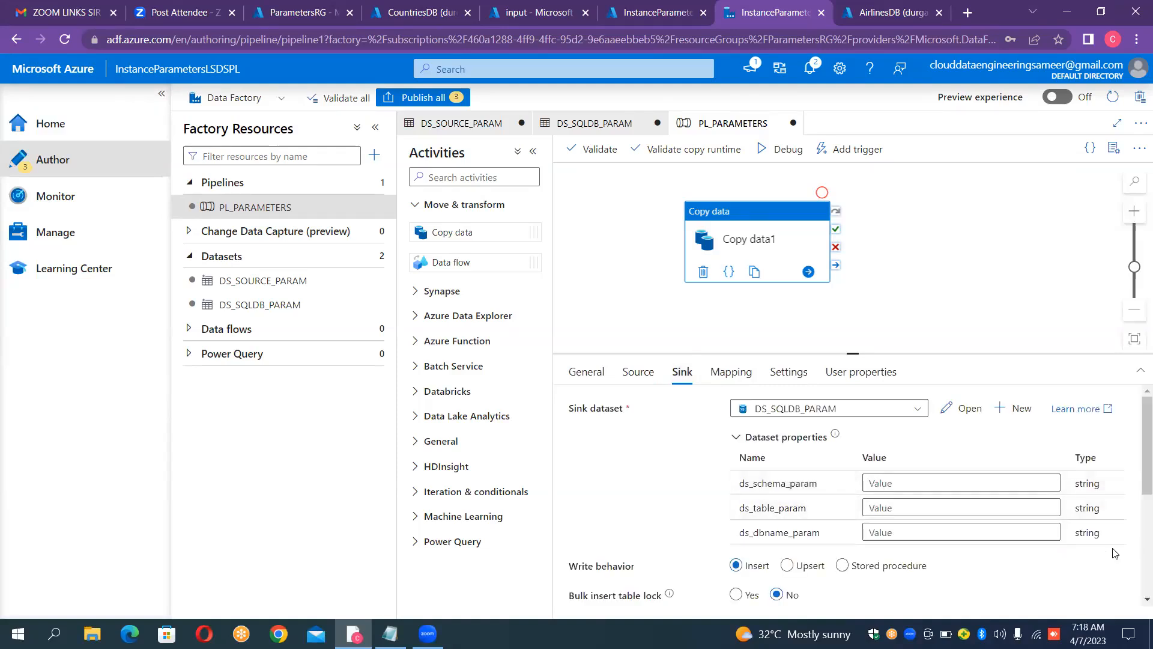
click(971, 477)
click(942, 499)
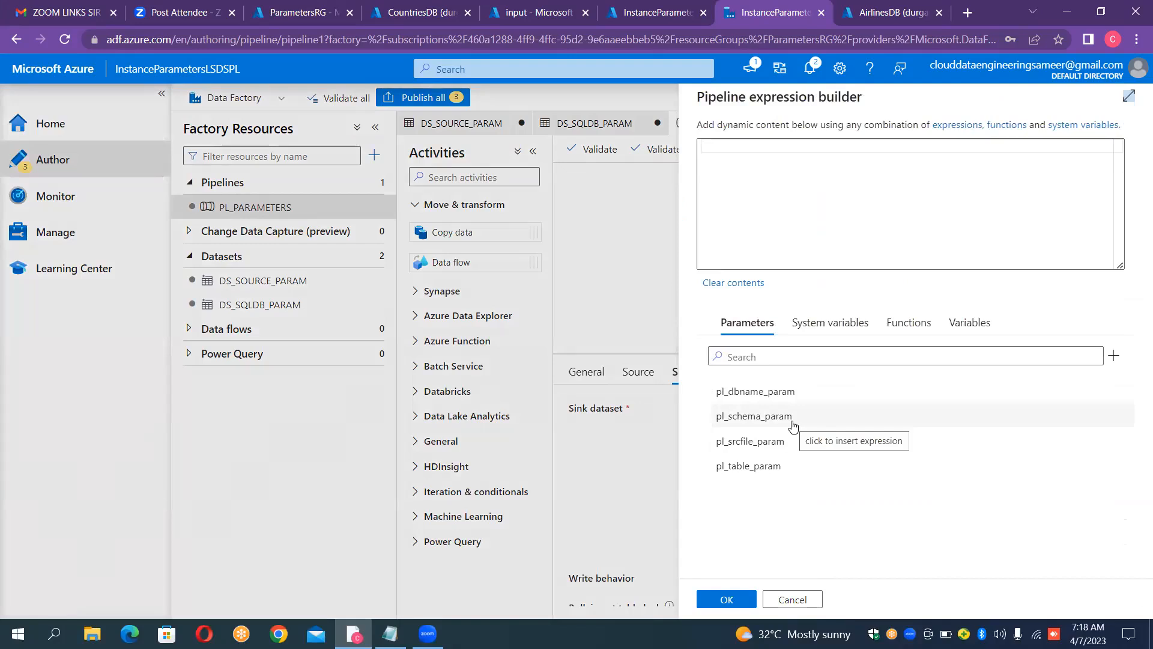
click(792, 423)
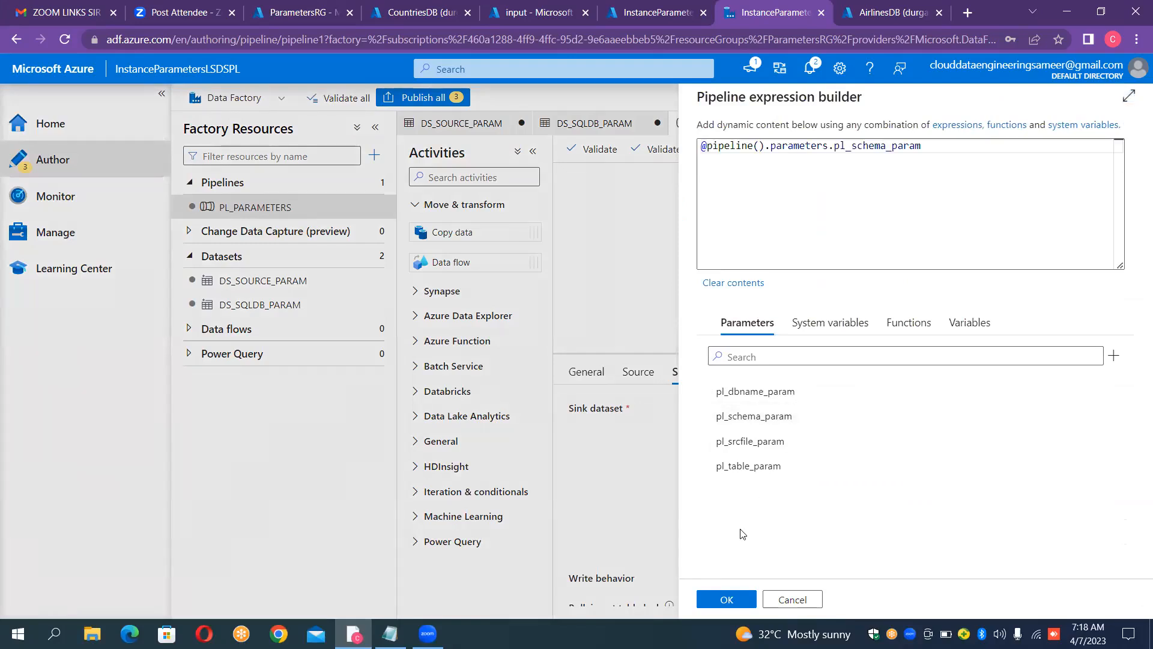
click(726, 599)
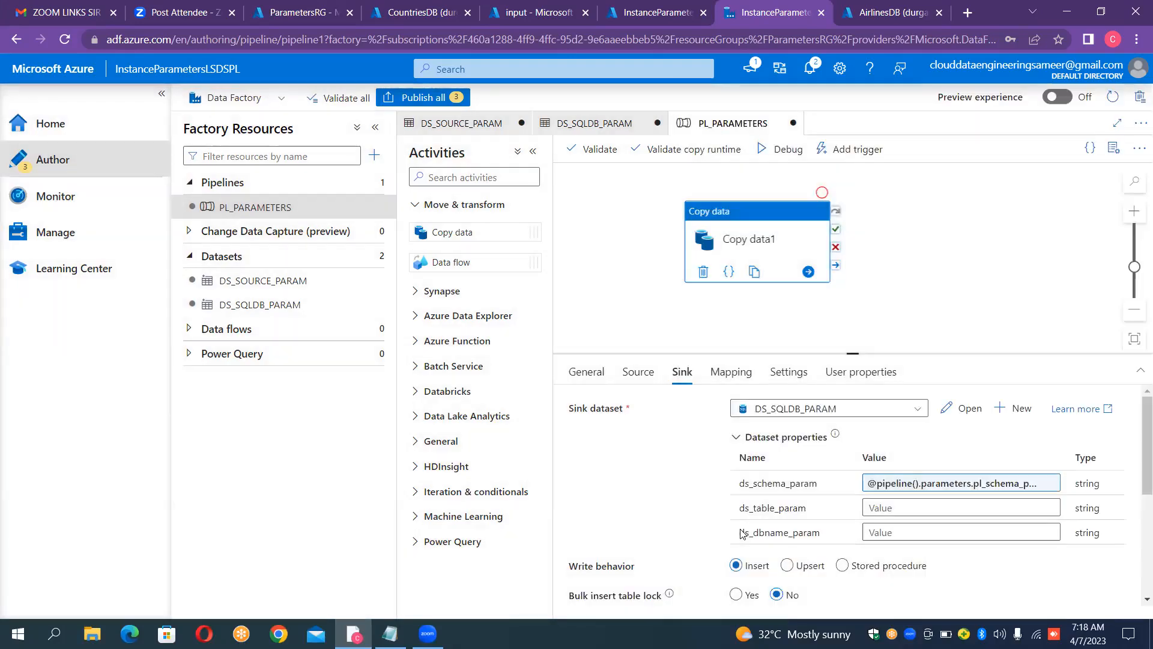
click(901, 508)
click(901, 522)
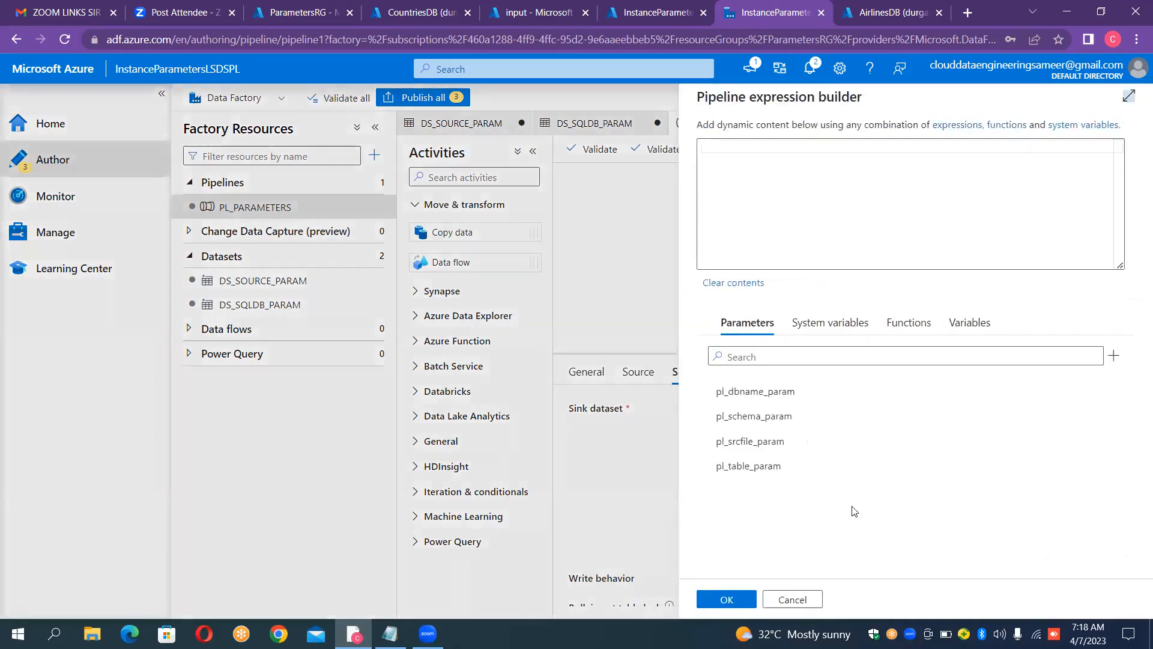
click(768, 473)
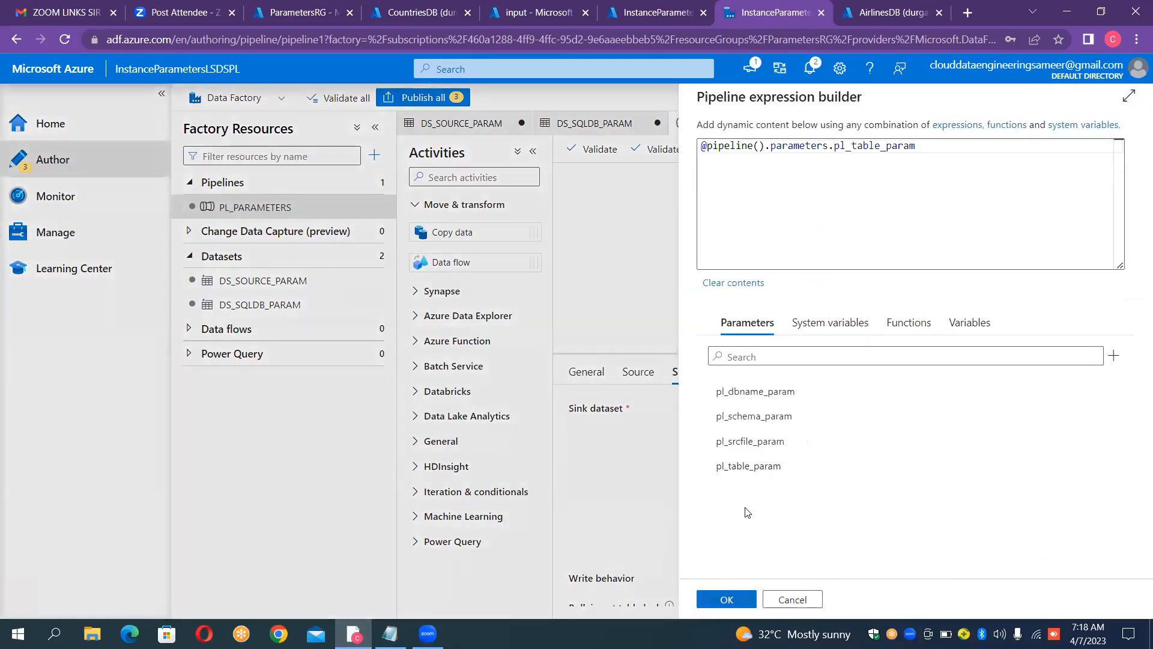
click(726, 599)
click(885, 532)
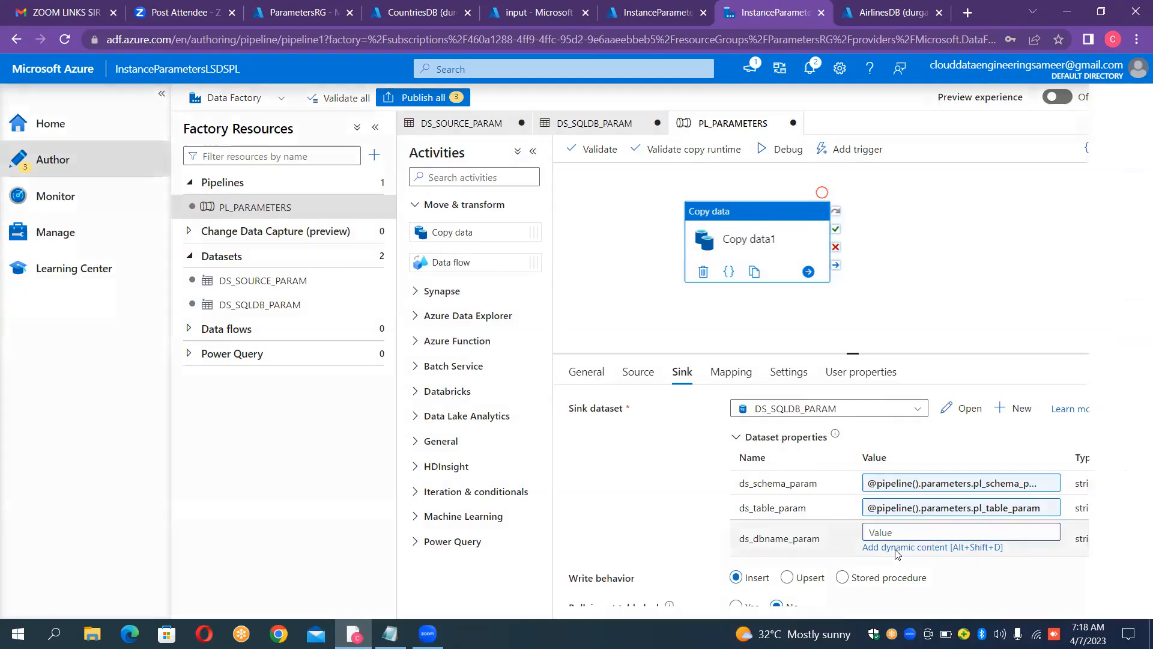
click(896, 548)
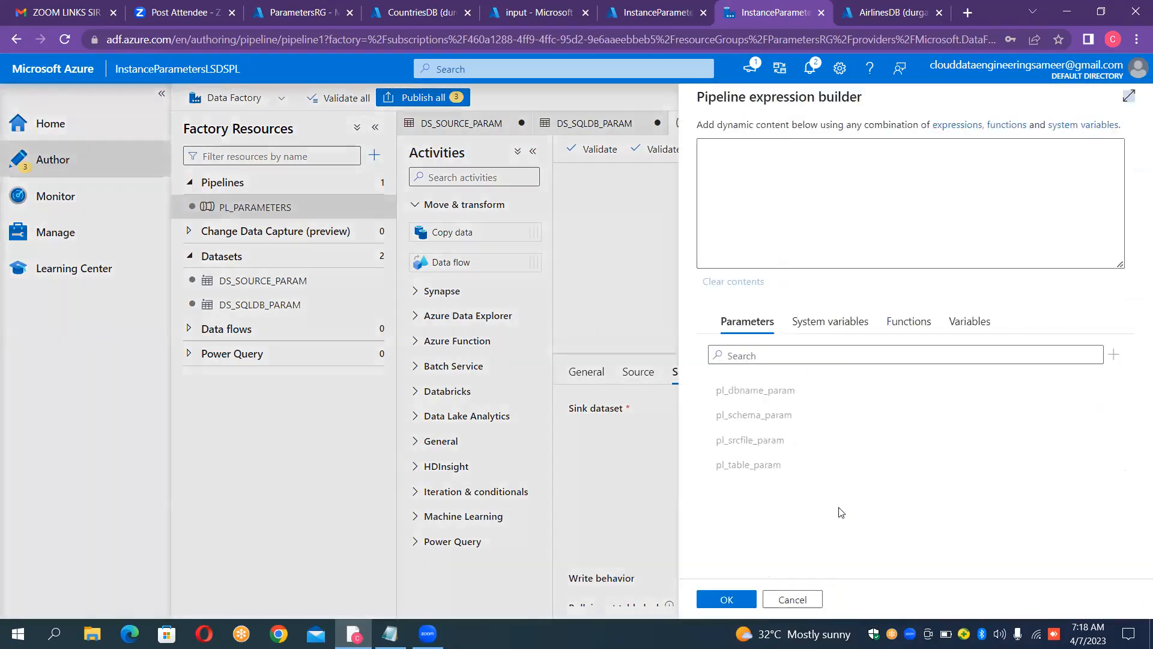
click(765, 398)
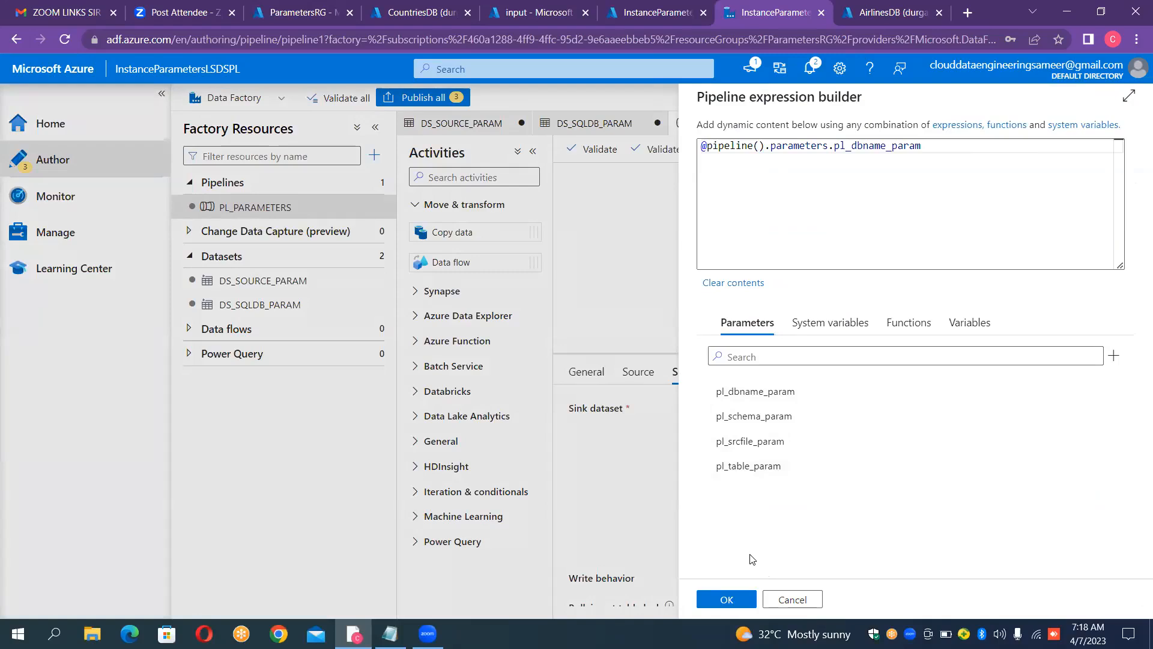
click(736, 597)
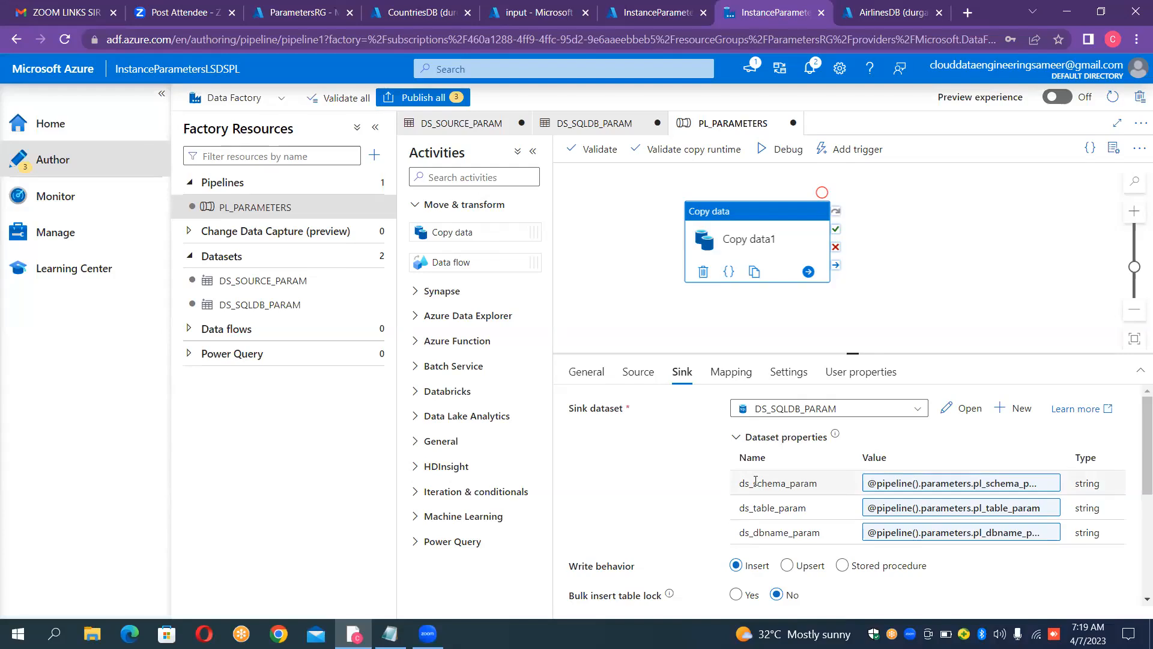
Step: Compare the connection settings of DS_SQLDB_PARAM and DS_SOURCE_PARAM with the parameter values passed from PL_PARAMETERS
click(272, 305)
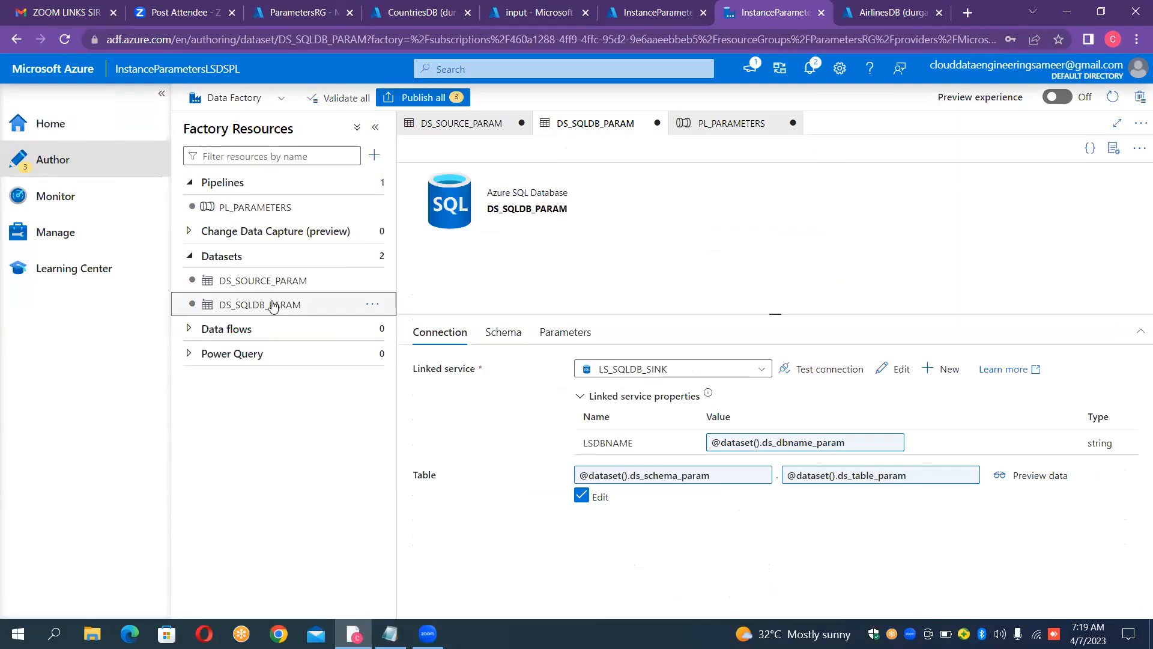
click(291, 207)
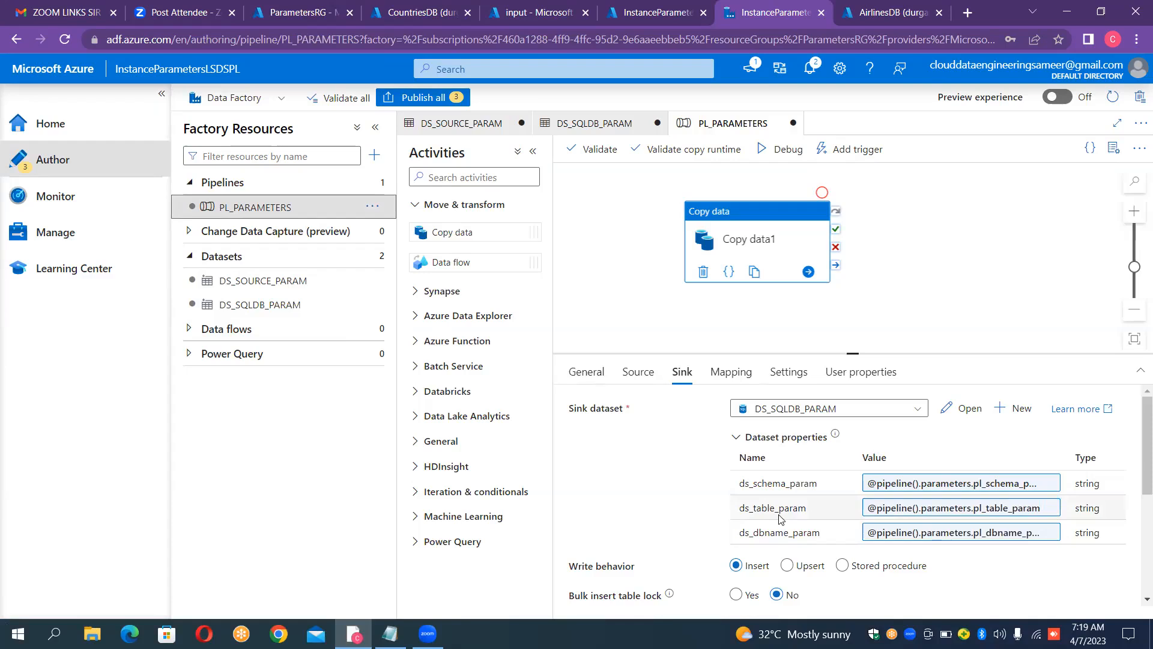
click(298, 307)
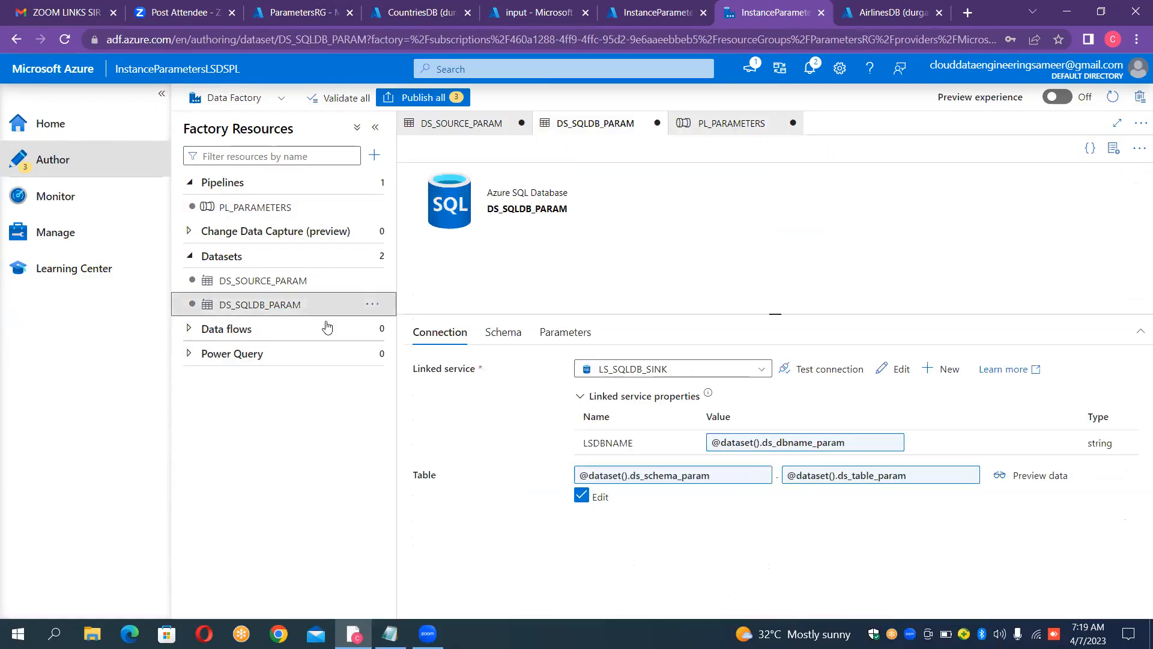
click(329, 281)
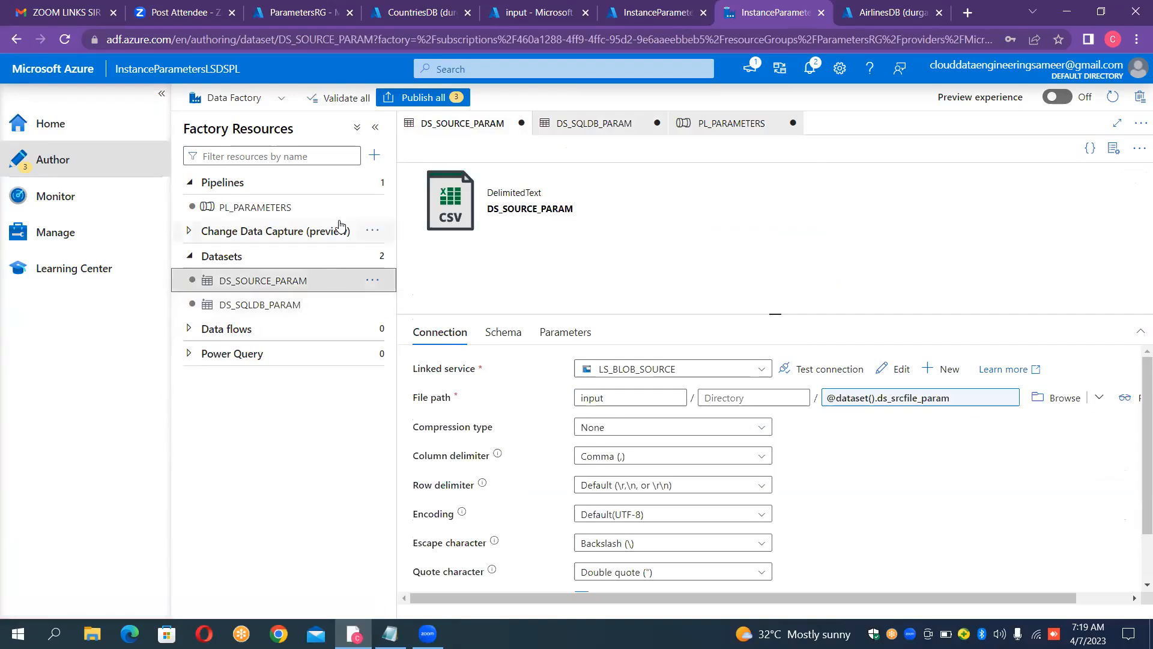
click(318, 209)
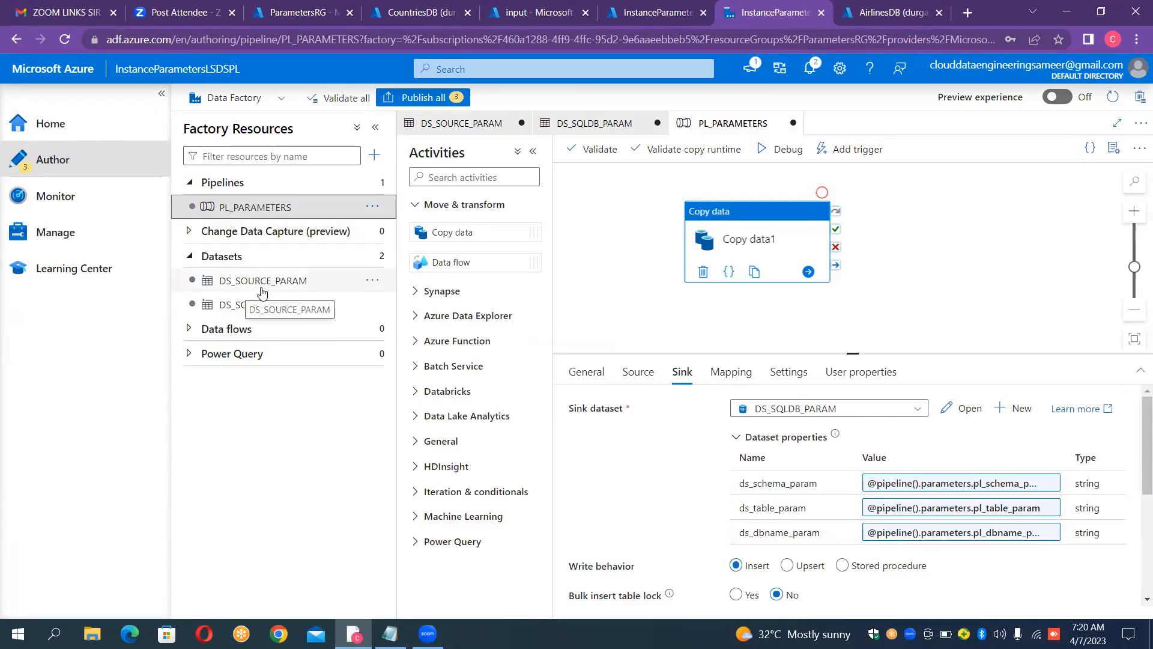
Step: Examine how DS_SQLDB_PARAM passes the database name to the LS_SQLDB_SINK linked service
click(259, 308)
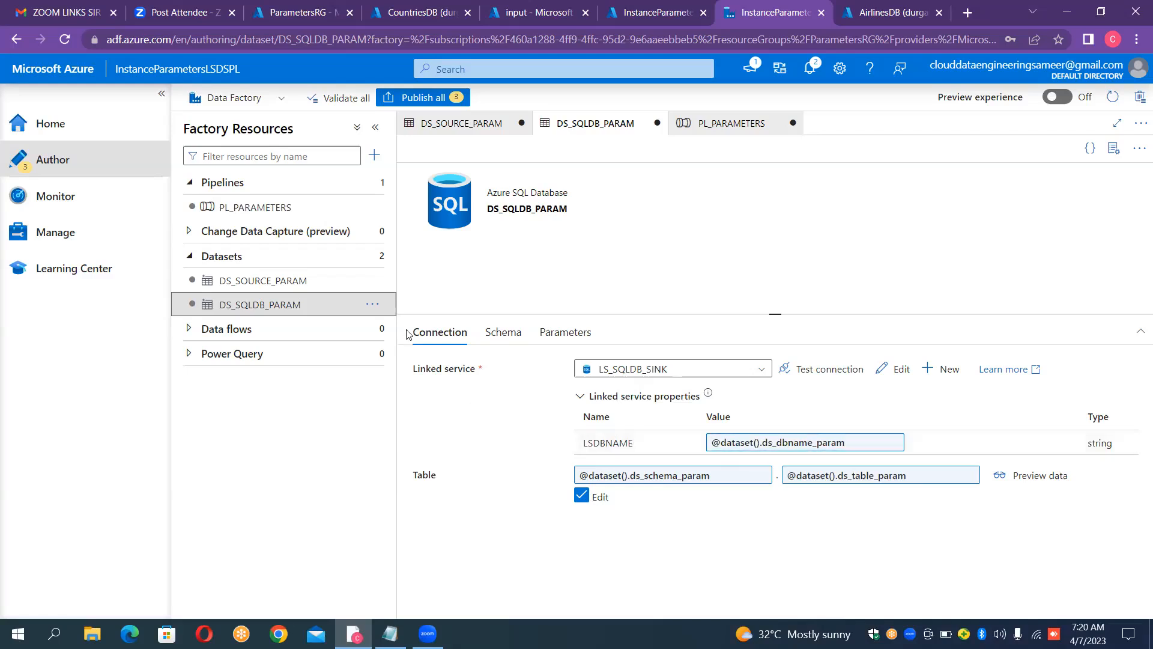
click(57, 240)
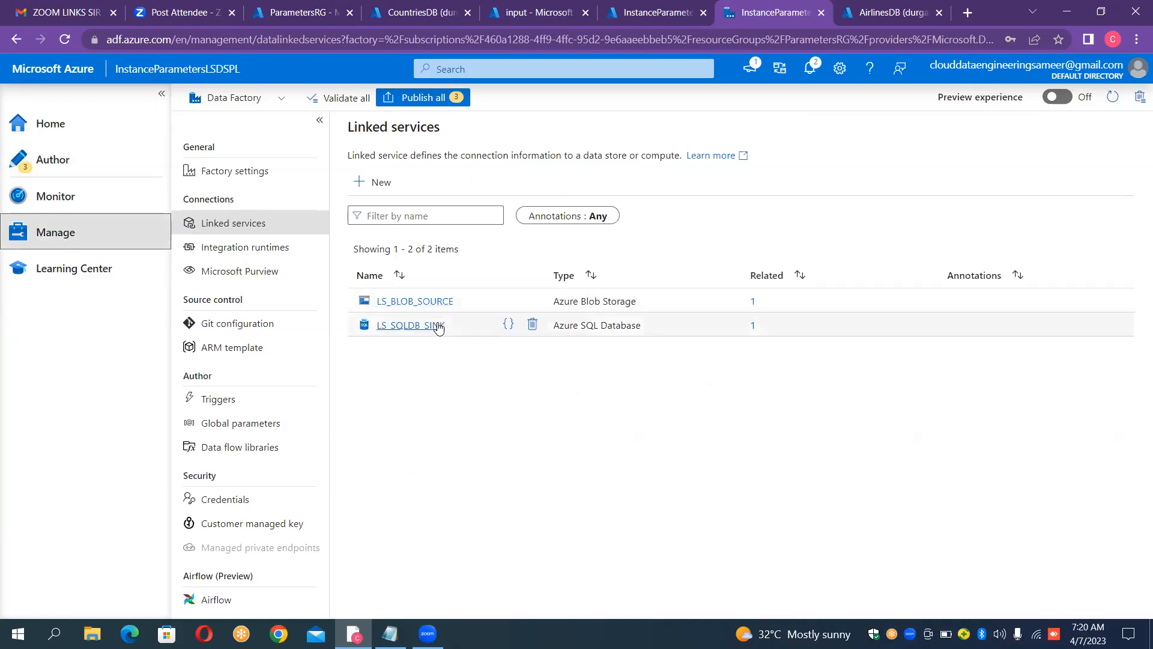
click(437, 326)
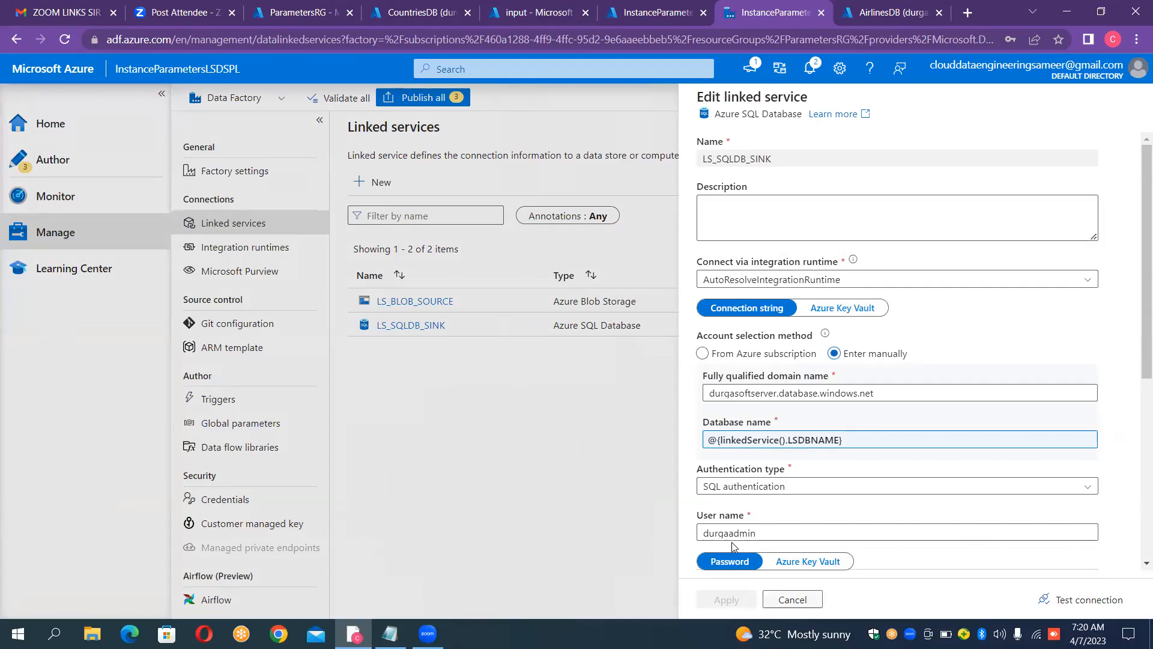
key(Escape)
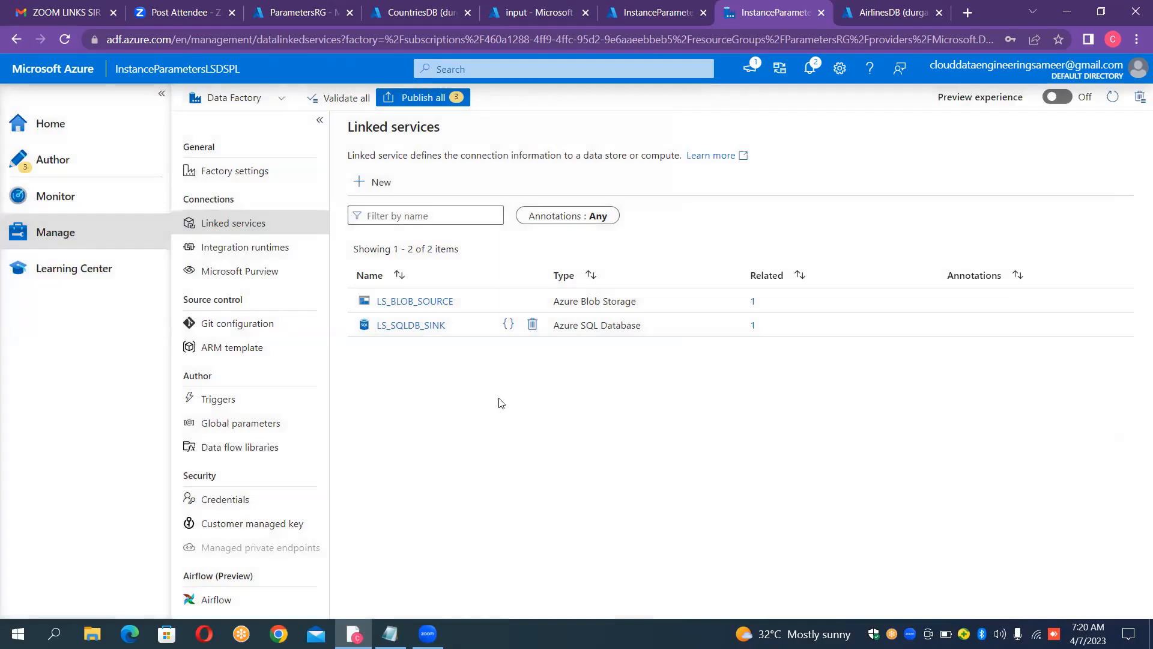
Step: Return to the PL_PARAMETERS pipeline, hide its properties and show the mapping settings of the Copy data1 activity
click(52, 161)
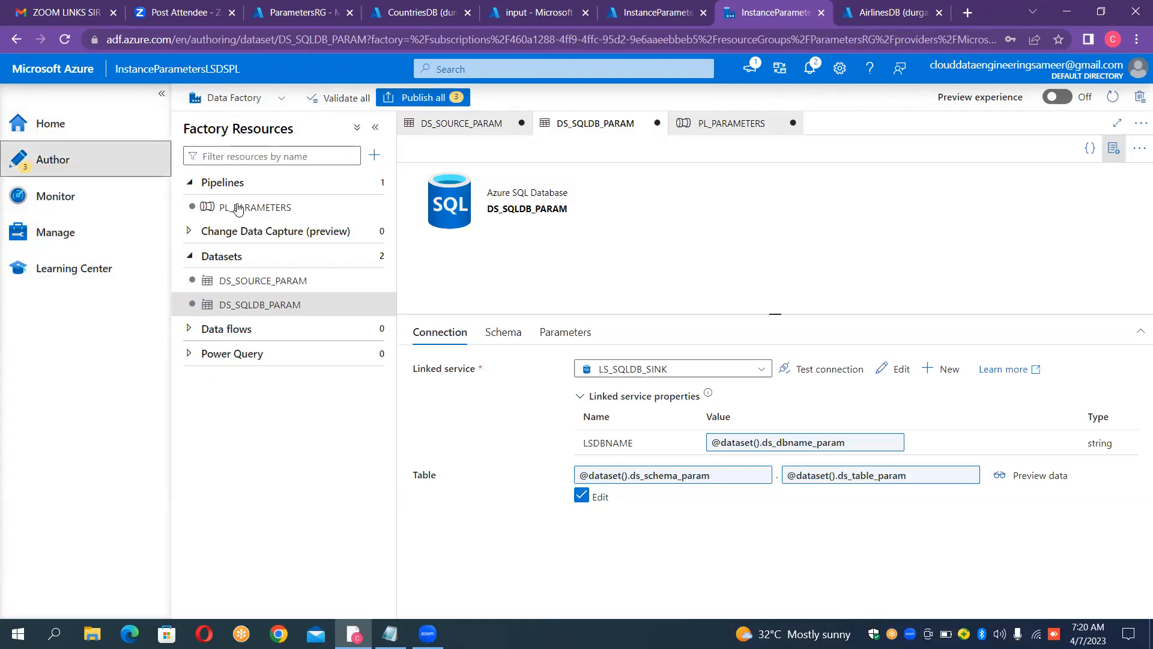
click(237, 207)
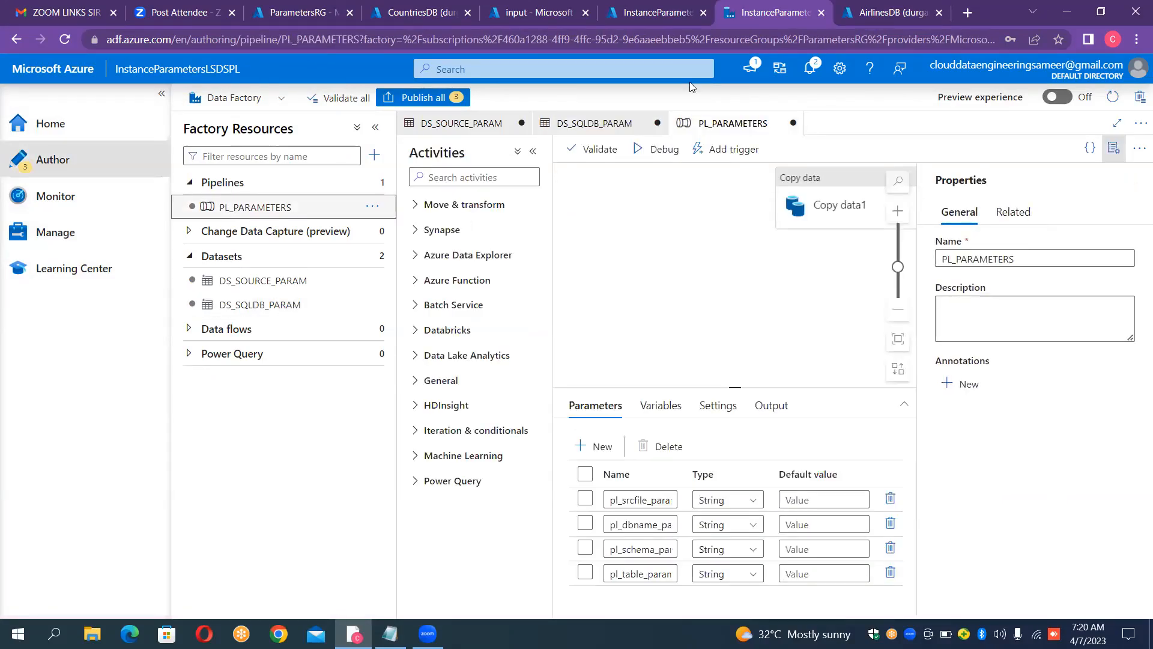
click(1113, 150)
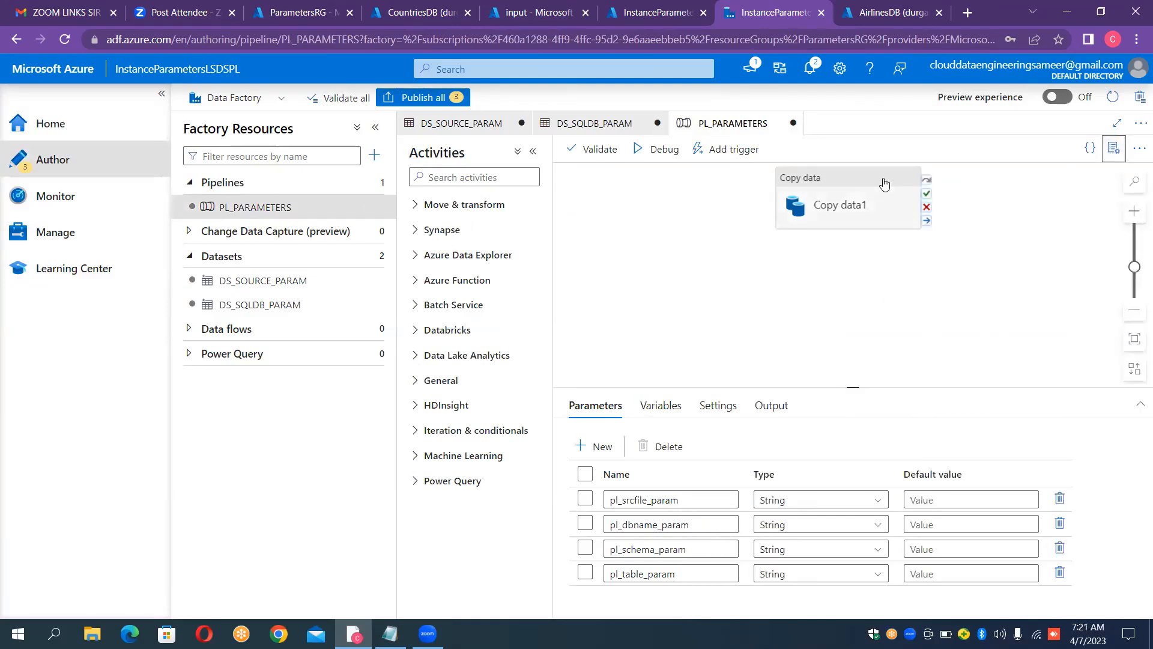
drag(864, 217, 788, 254)
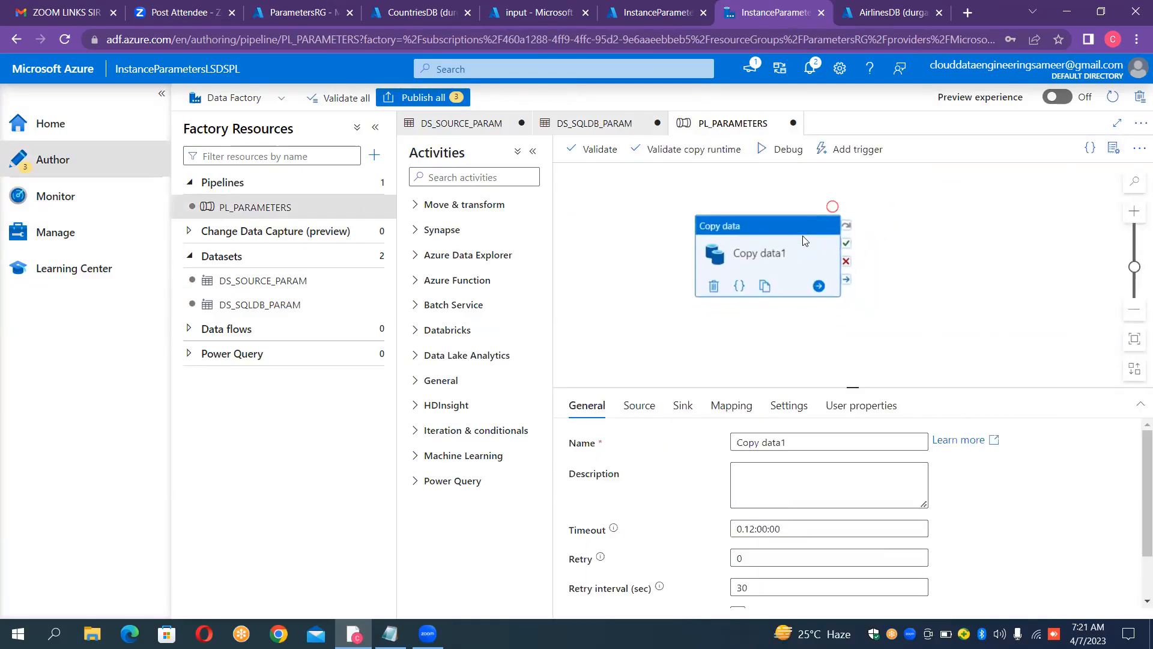
click(745, 407)
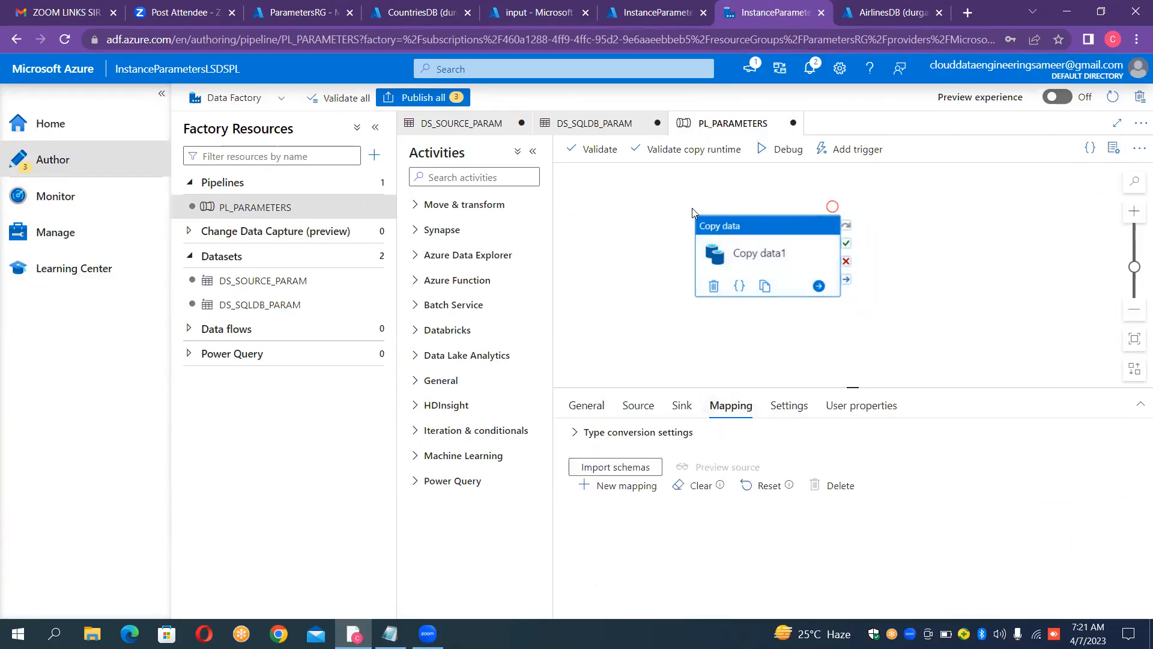
Step: Publish all pending changes to the pipeline PL_PARAMETERS and the datasets DS_SOURCE_PARAM and DS_SQLDB_PARAM
click(435, 98)
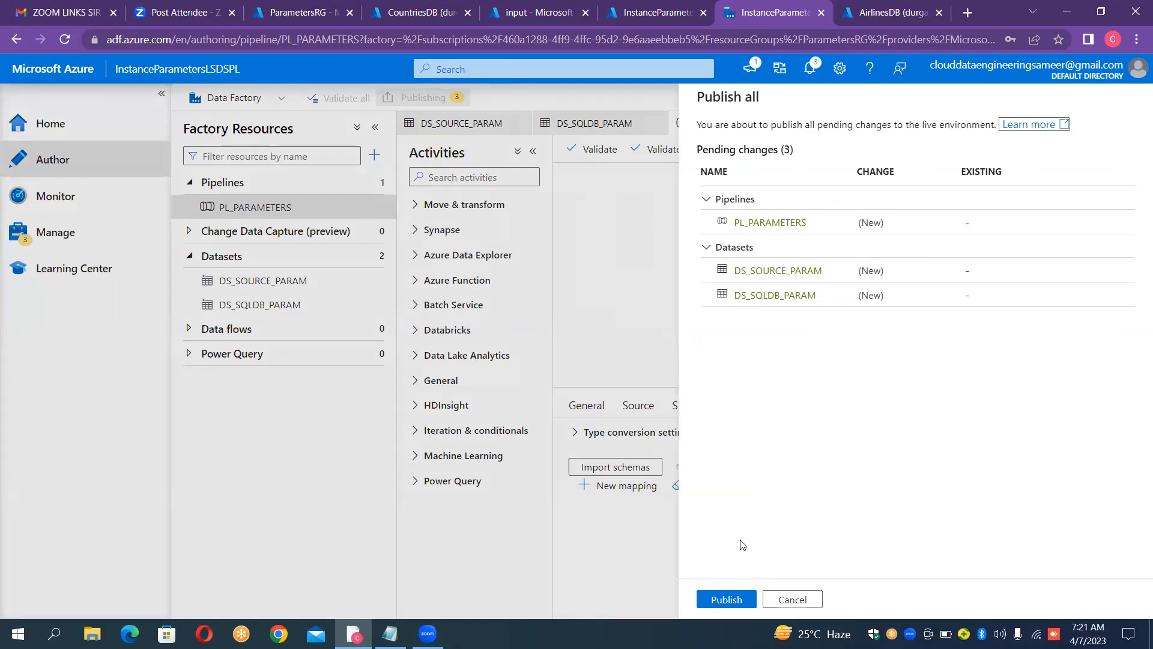
key(Tab)
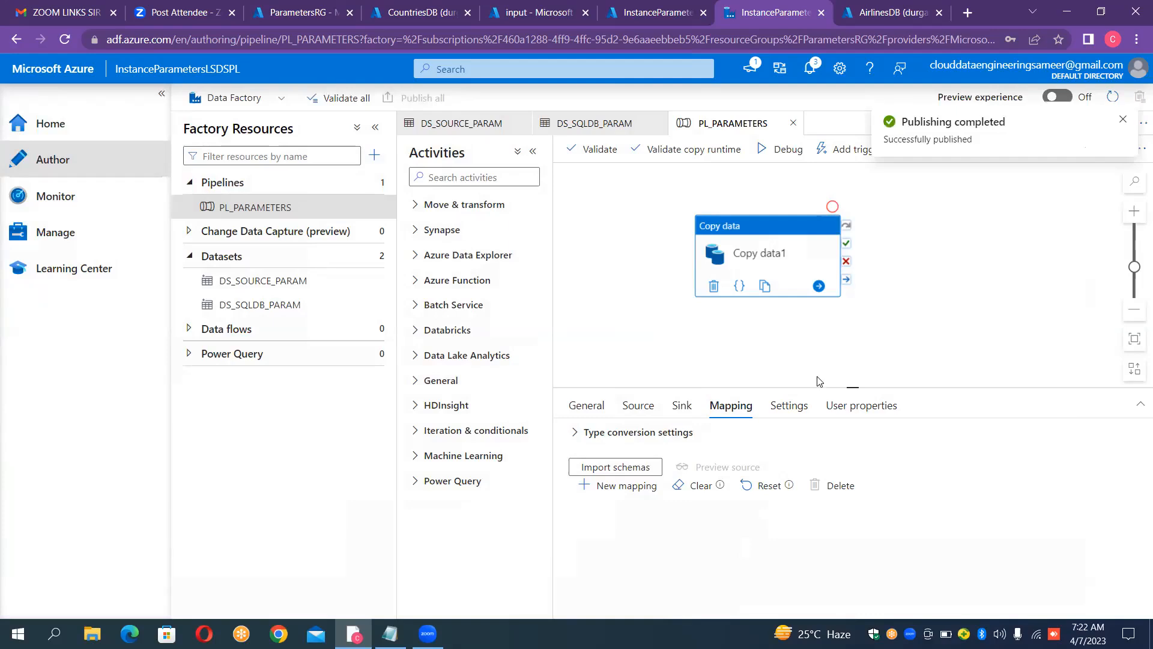
Step: Start importing the Copy data1 mapping schemas and, after checking the input container's blobs, set pl_srcfile_param to Airlines.csv
click(640, 467)
click(942, 178)
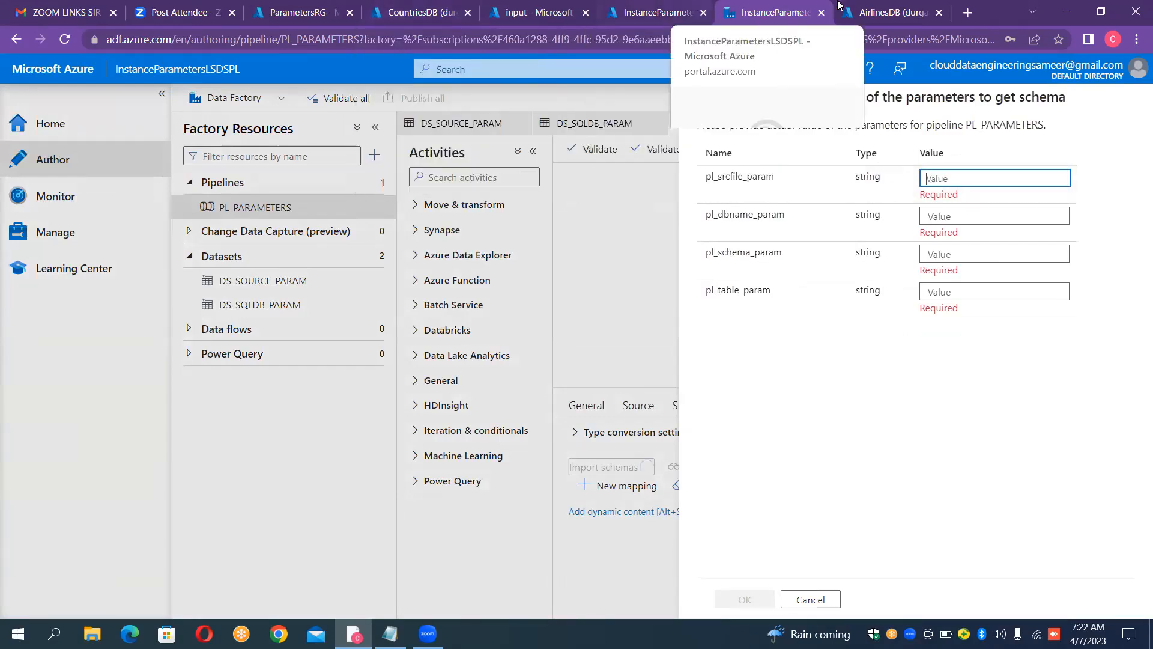
click(545, 11)
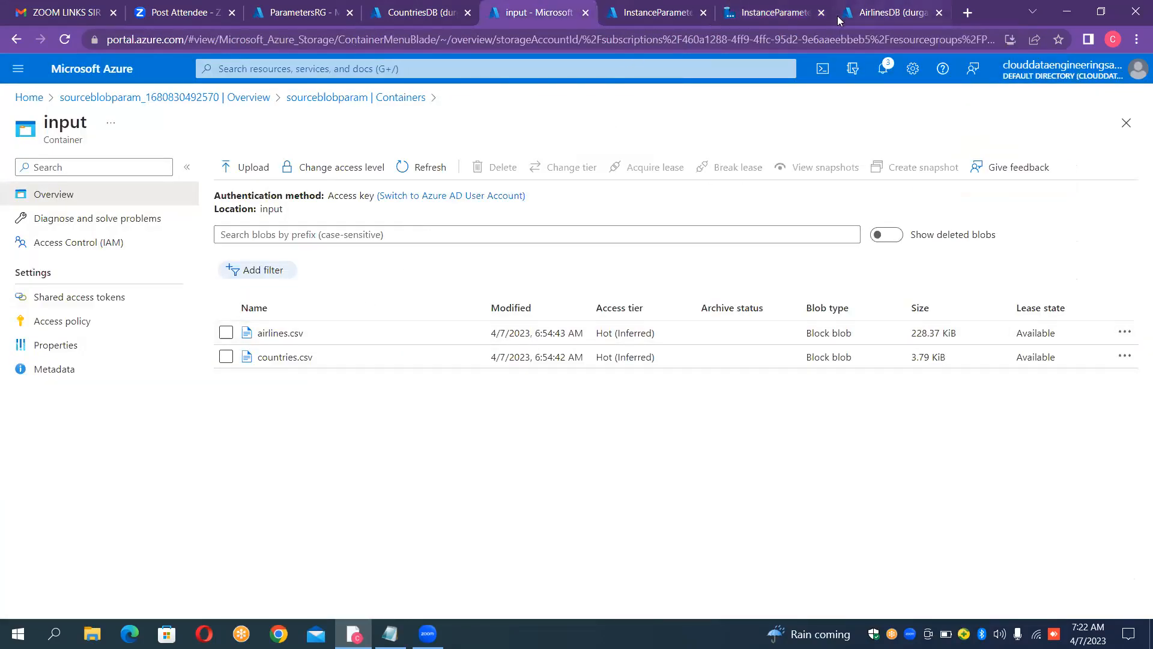
click(774, 12)
click(964, 180)
text(A)
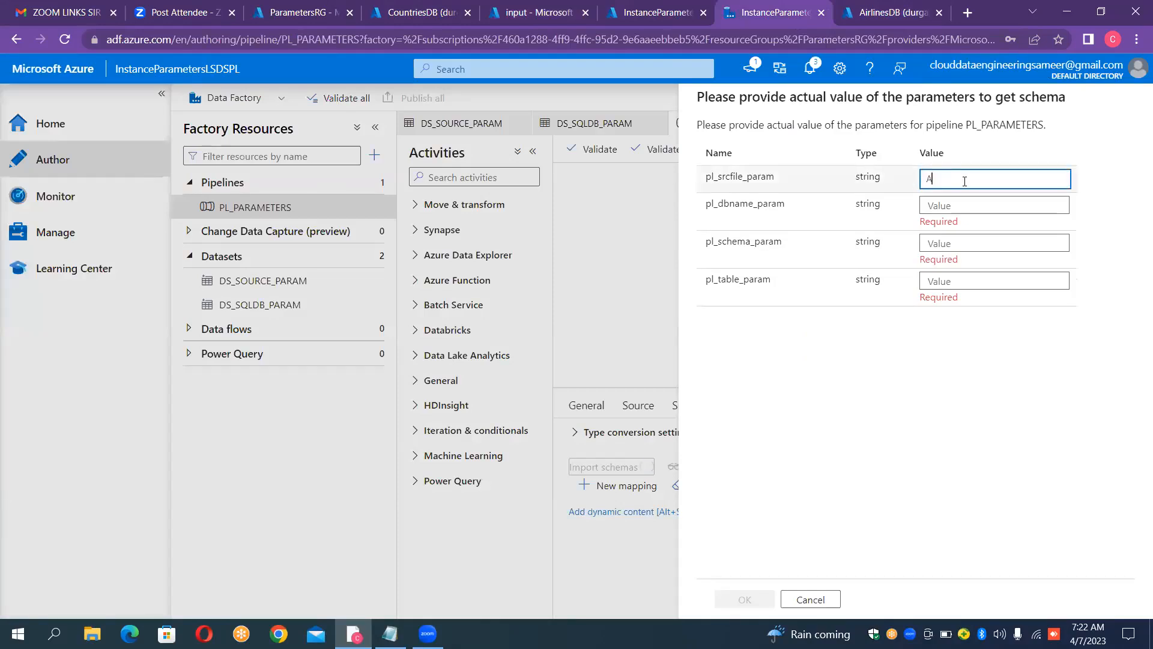
text(irlines.csv)
Step: Check the AirlinesDB and CountriesDB query editors, and set pl_dbname_param to AirlinesDB for the schema import
click(996, 203)
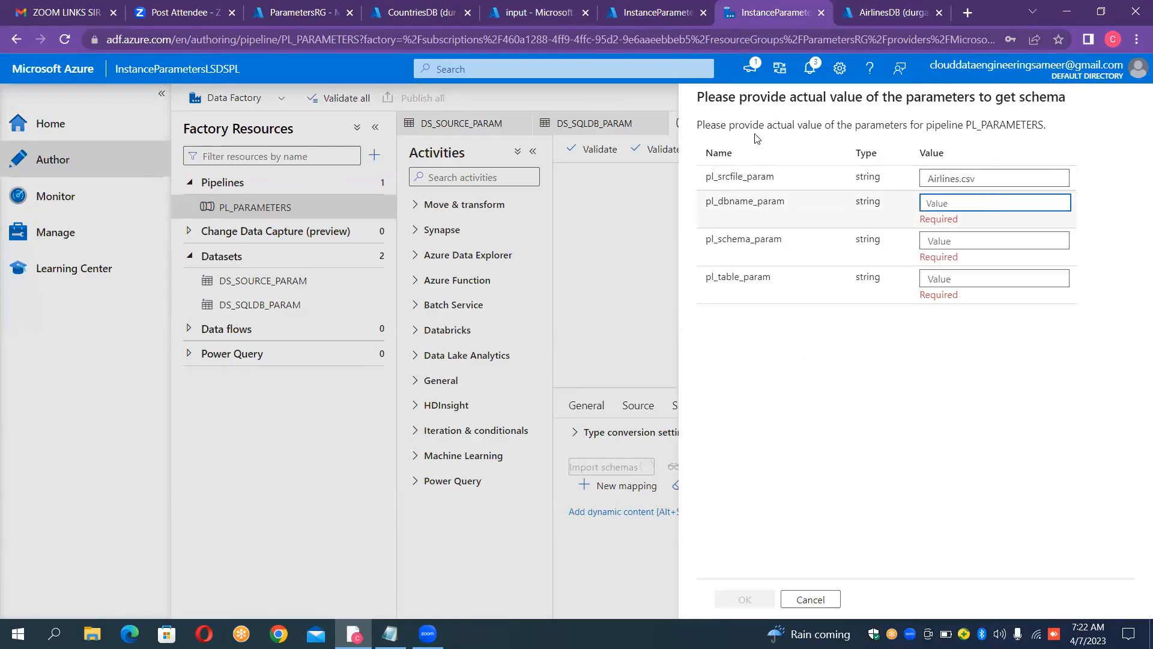
click(863, 10)
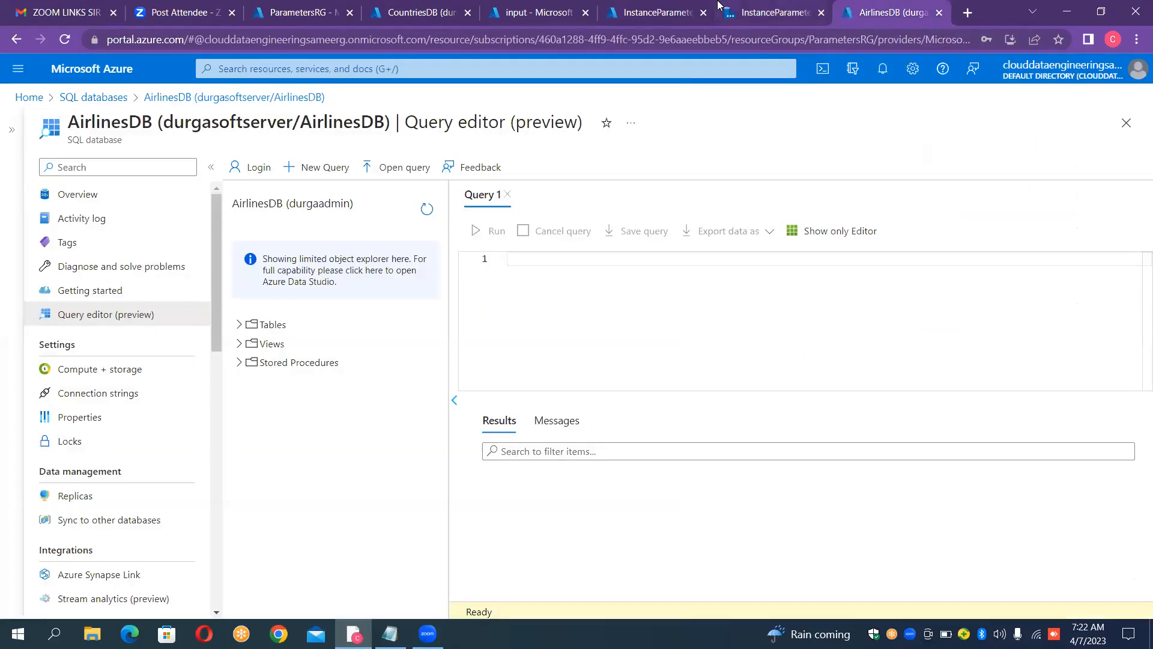
click(429, 18)
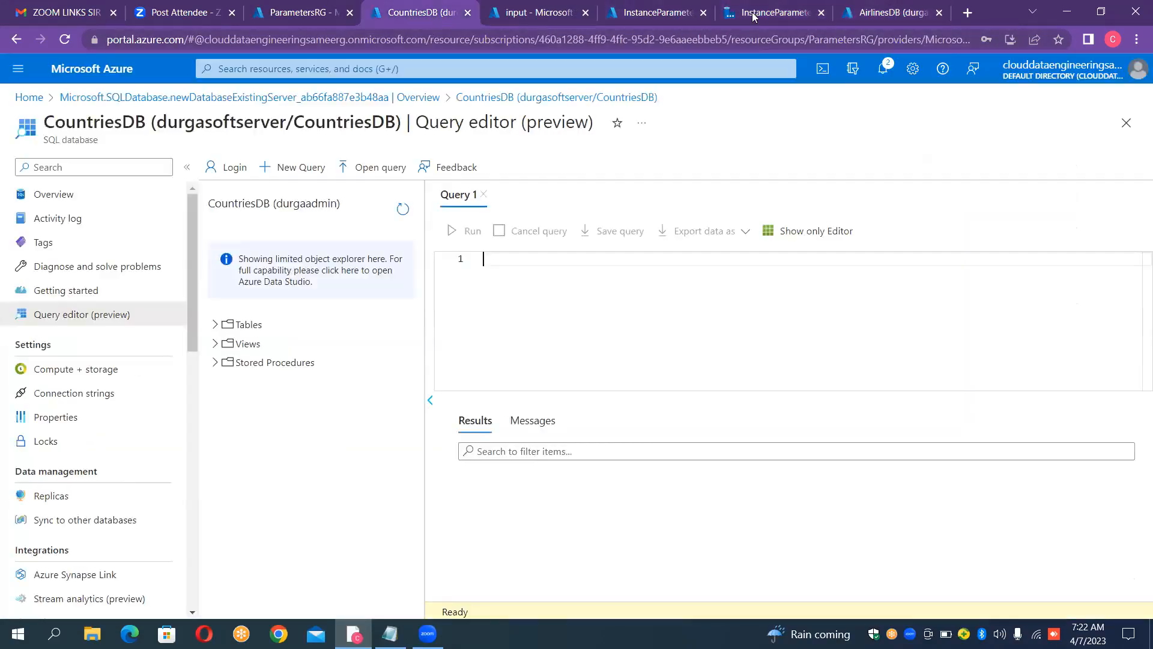
click(858, 10)
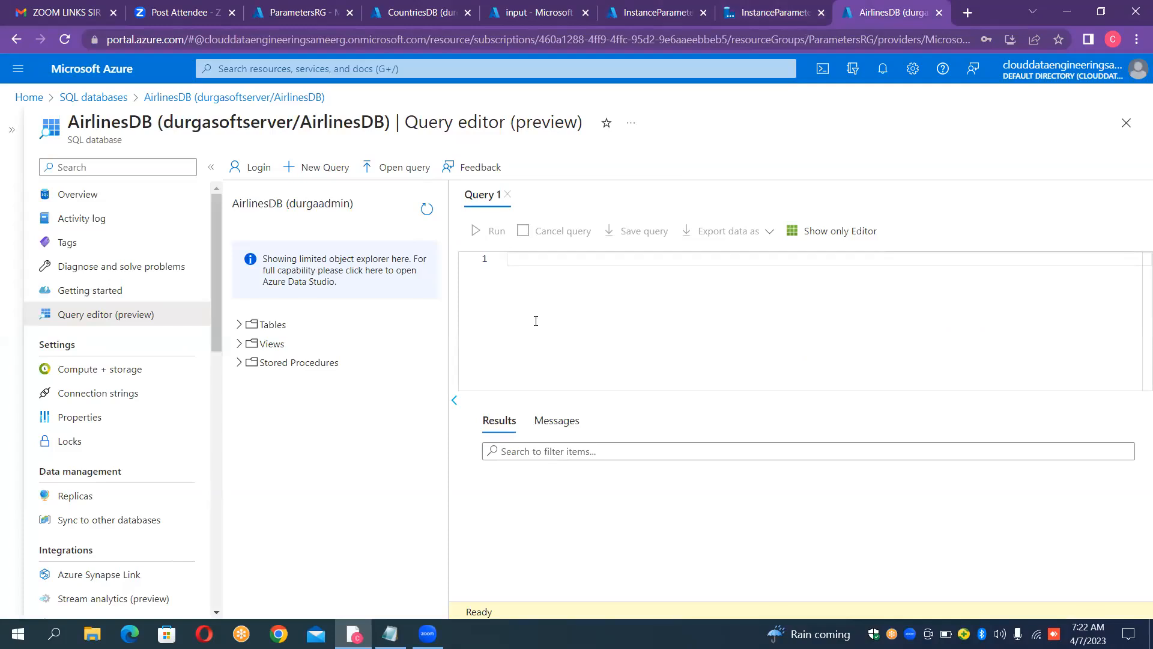
click(769, 8)
click(981, 205)
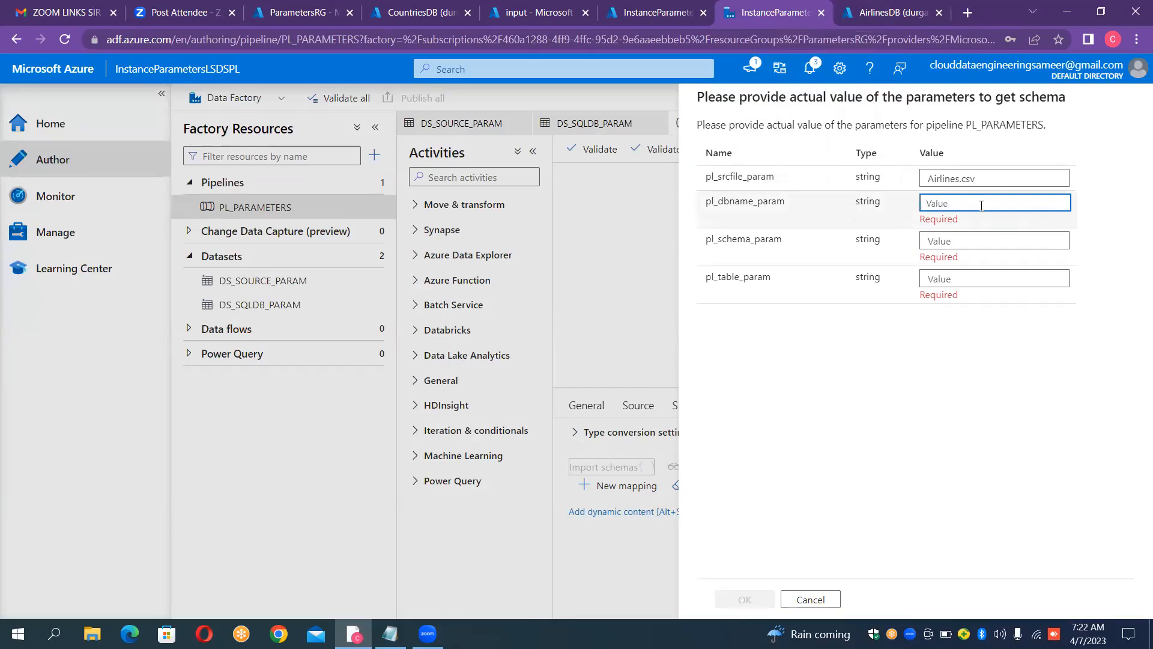
text(AirlinesDB)
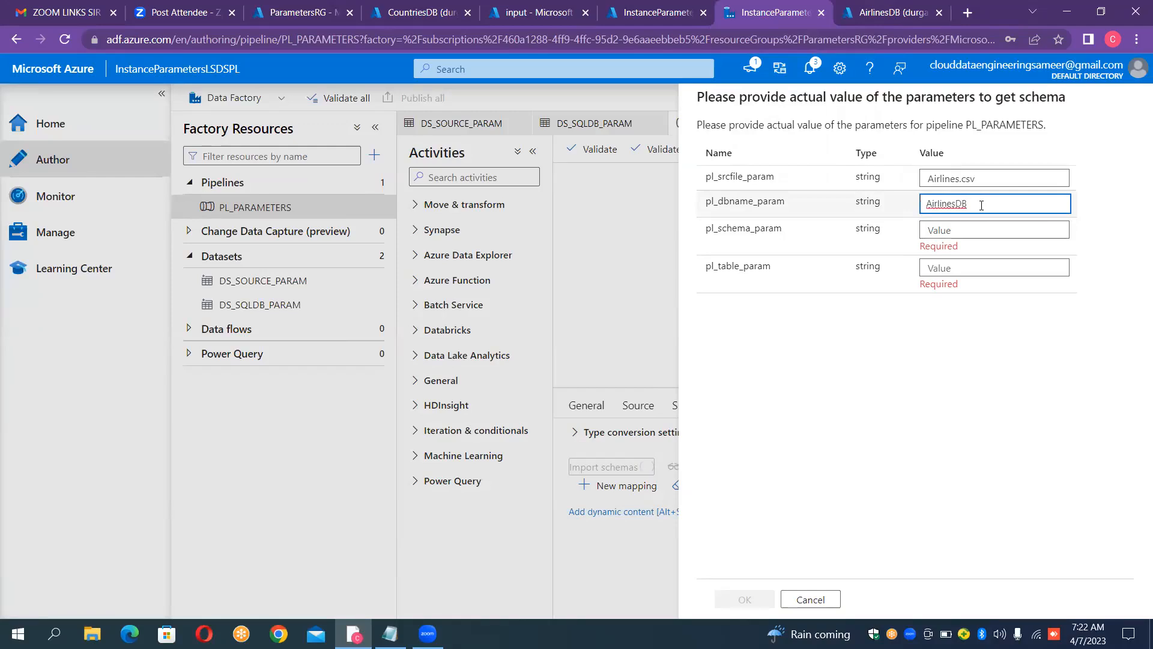
Step: Set pl_schema_param to dbo and pl_table_param to AirlineTBL, and try to import the mapping schemas with these values
click(972, 226)
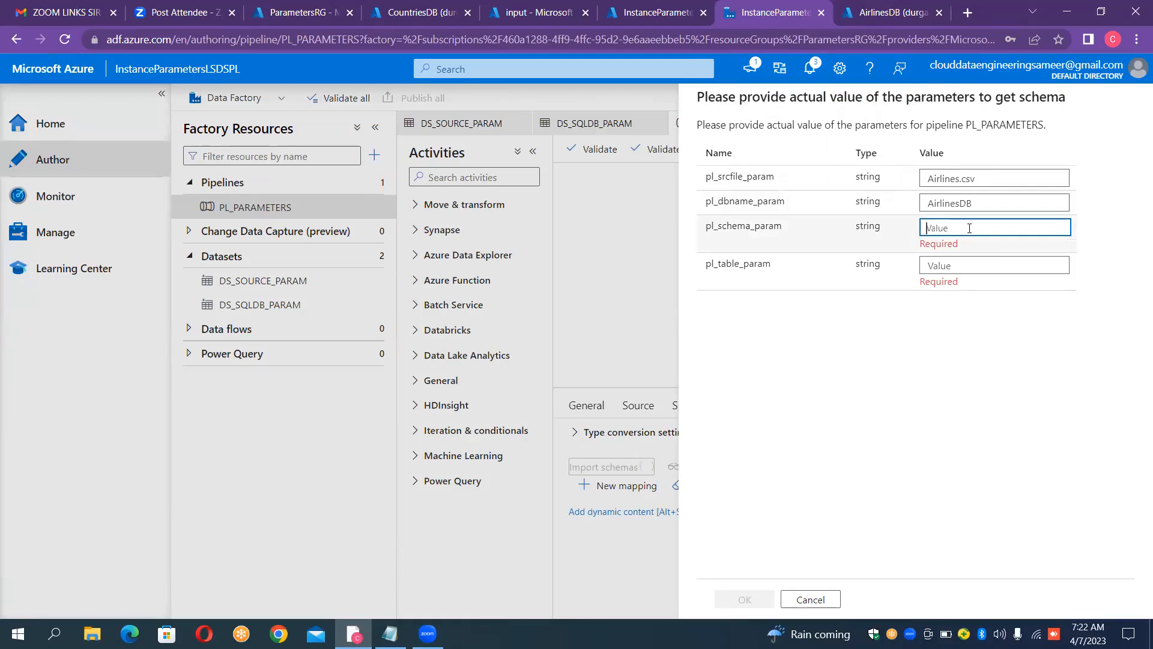
text(dbo)
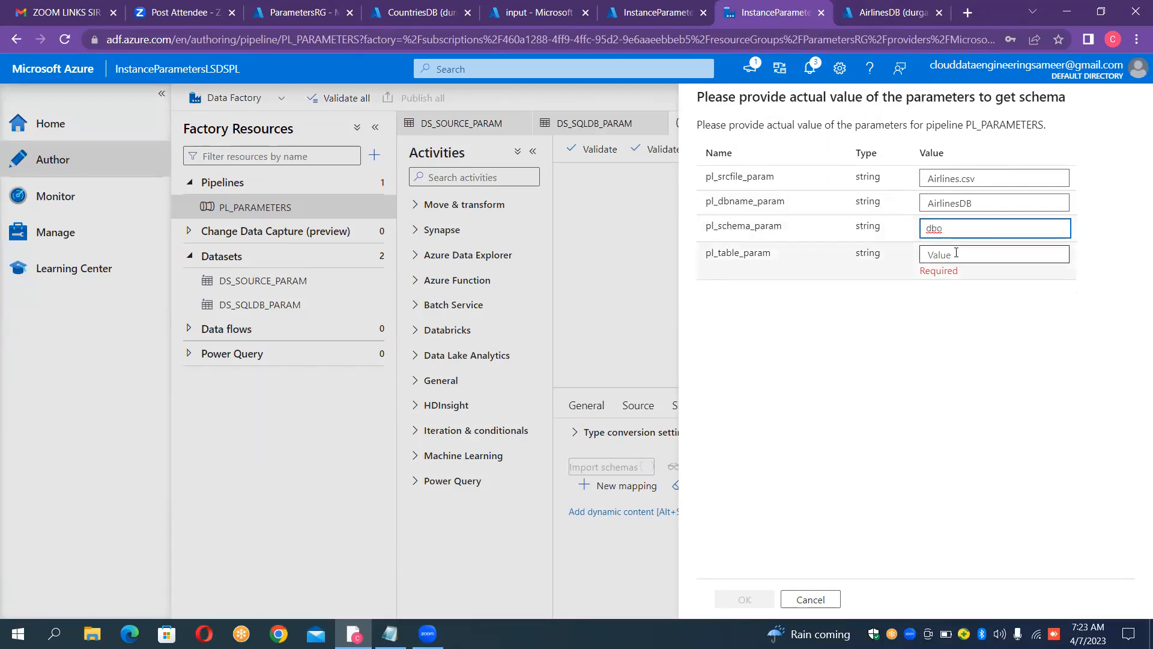
click(957, 253)
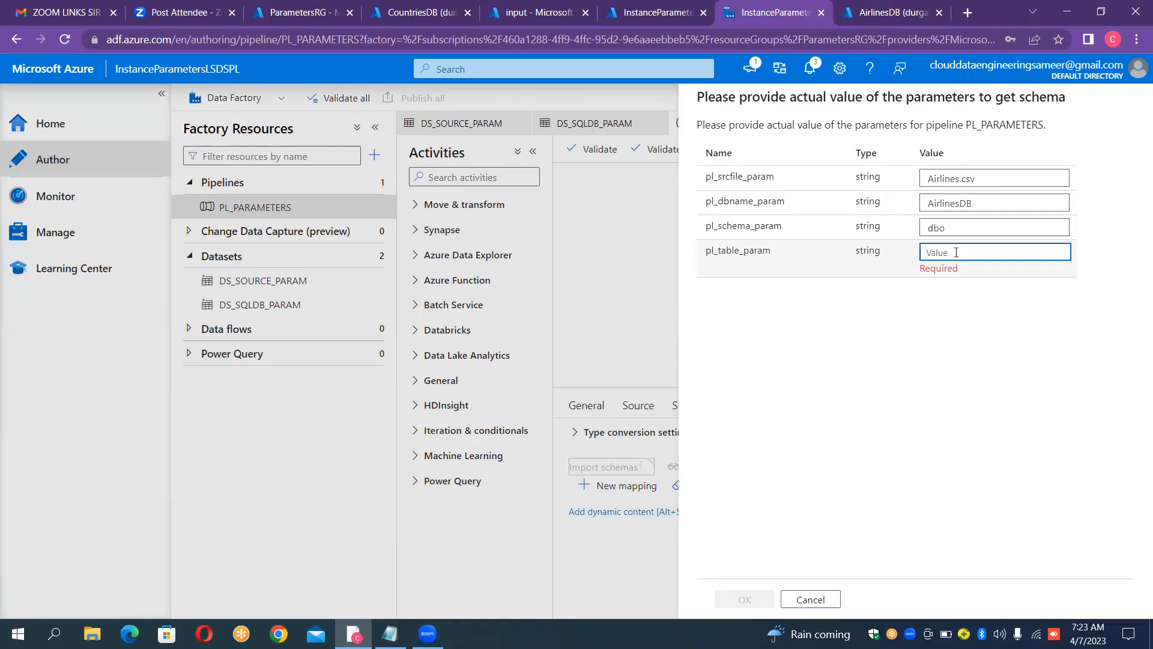
text(AirlineTBL)
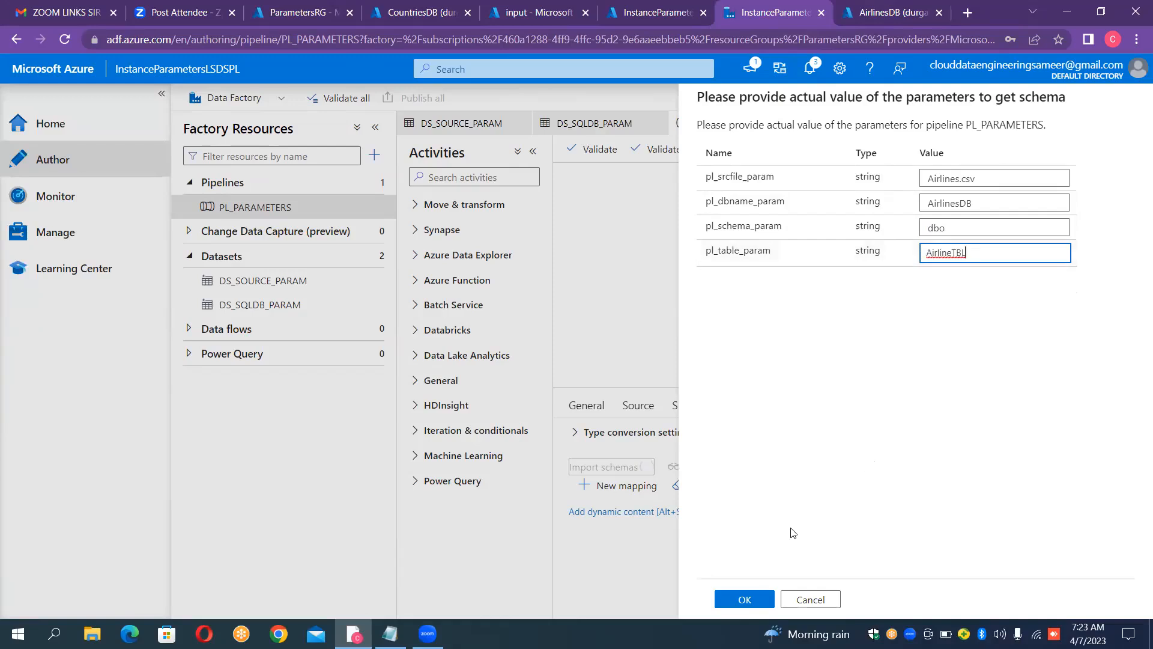
key(Tab)
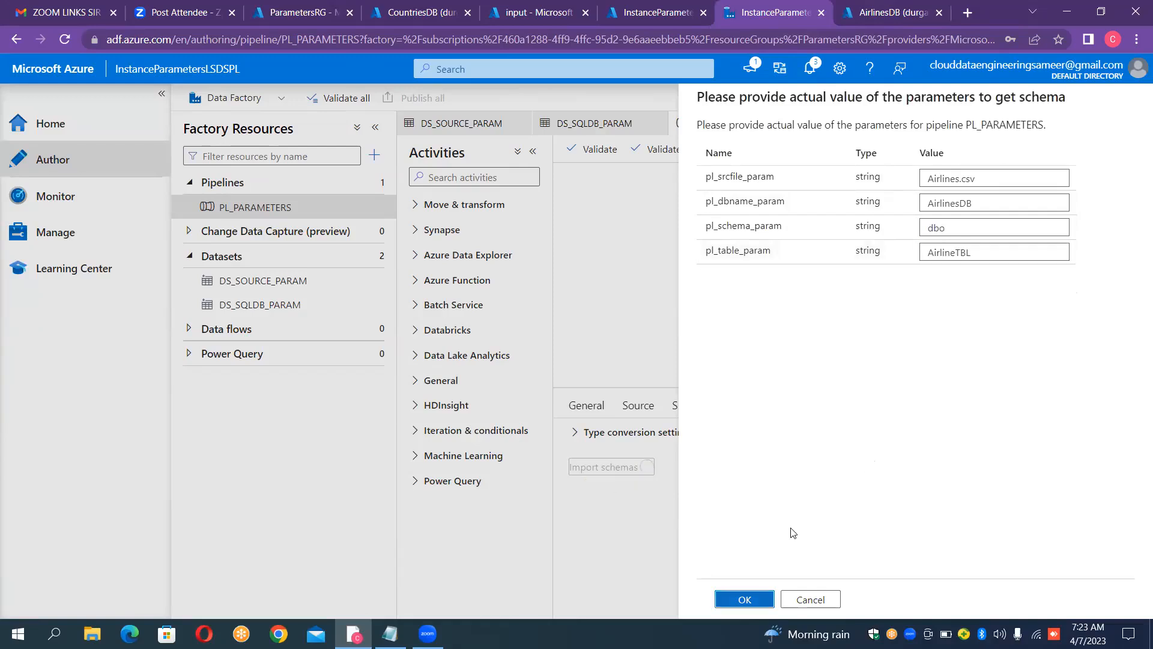
key(Return)
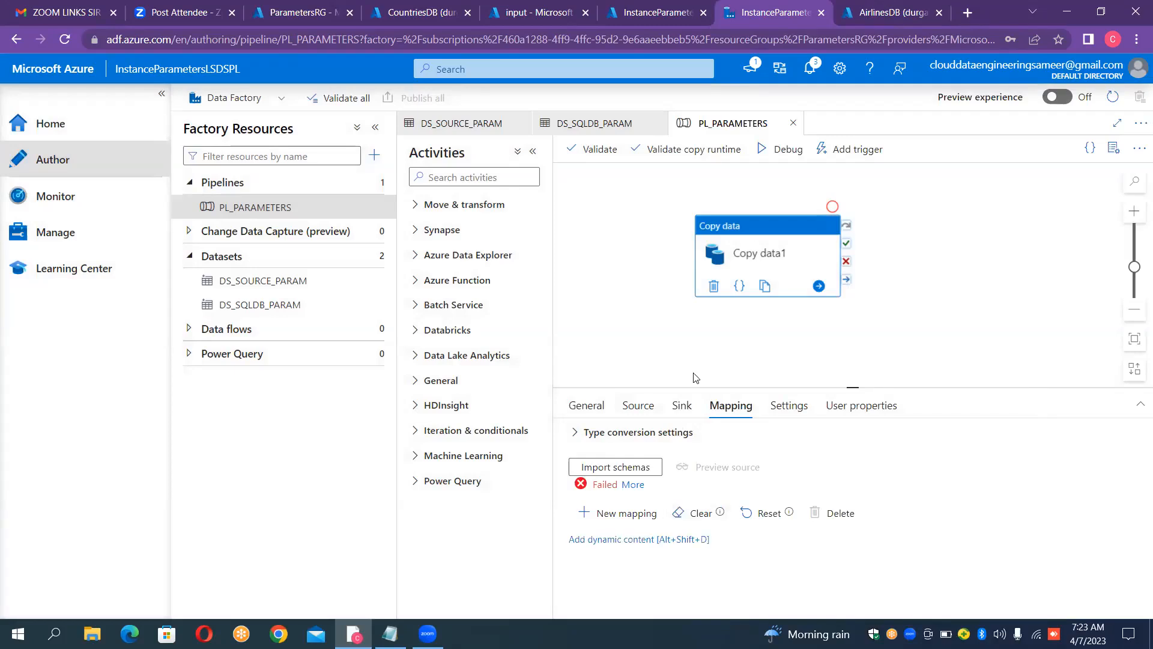
Step: Set the table option of the Copy data1 activity's sink to Auto create table
click(684, 408)
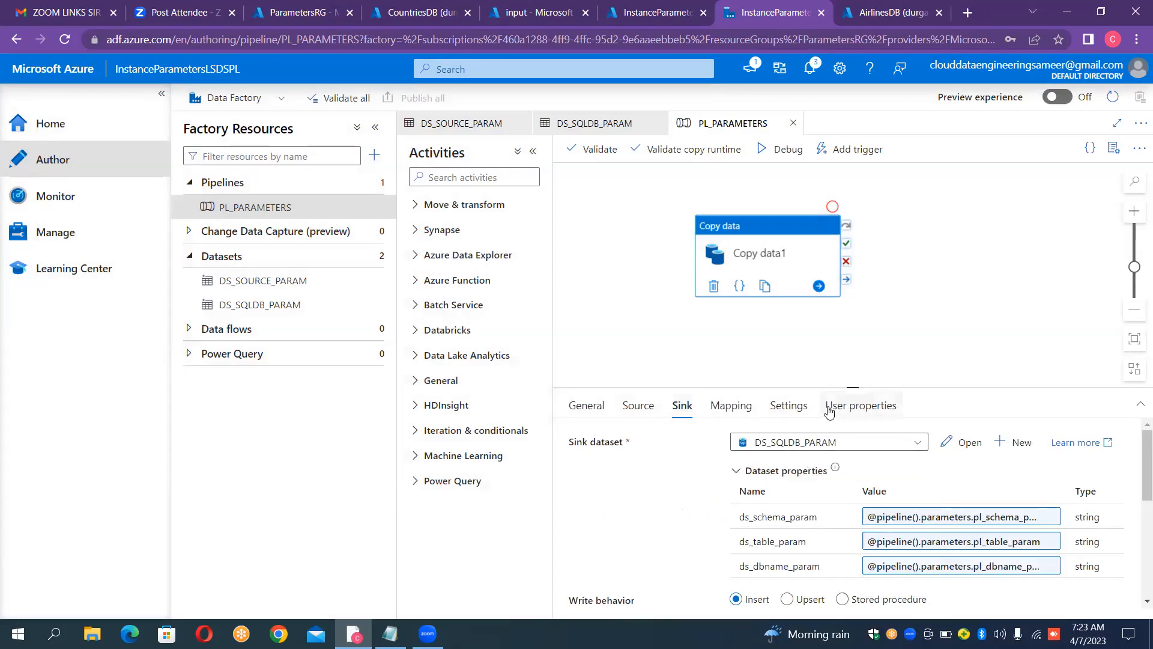
drag(852, 385, 847, 264)
drag(837, 84, 838, 86)
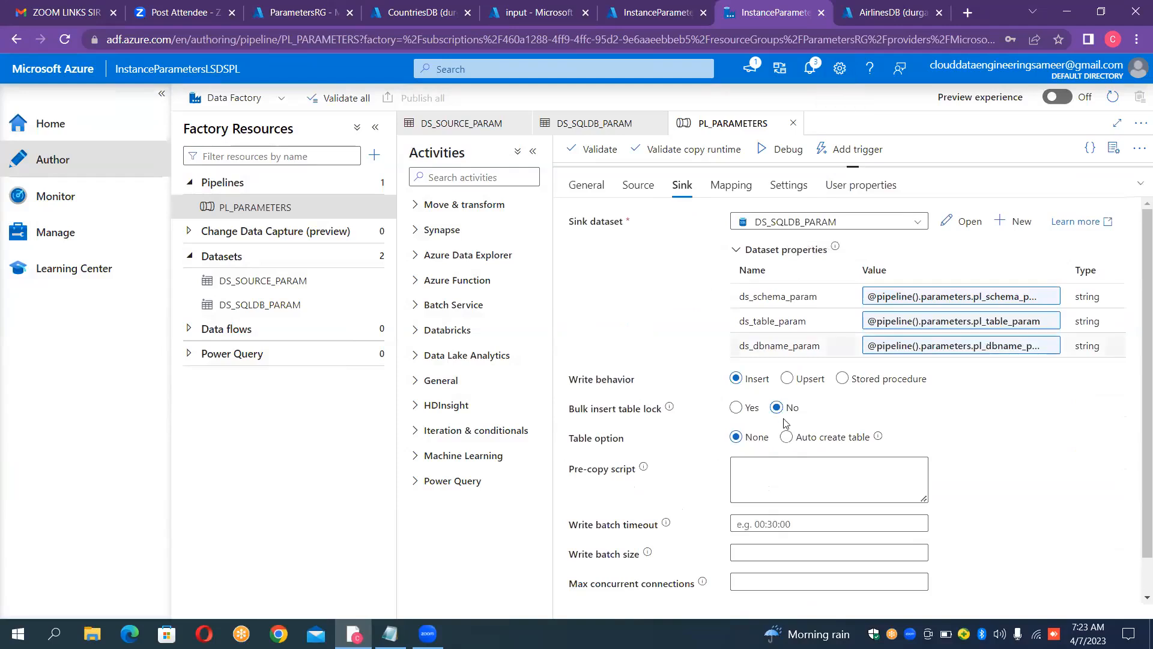
click(787, 437)
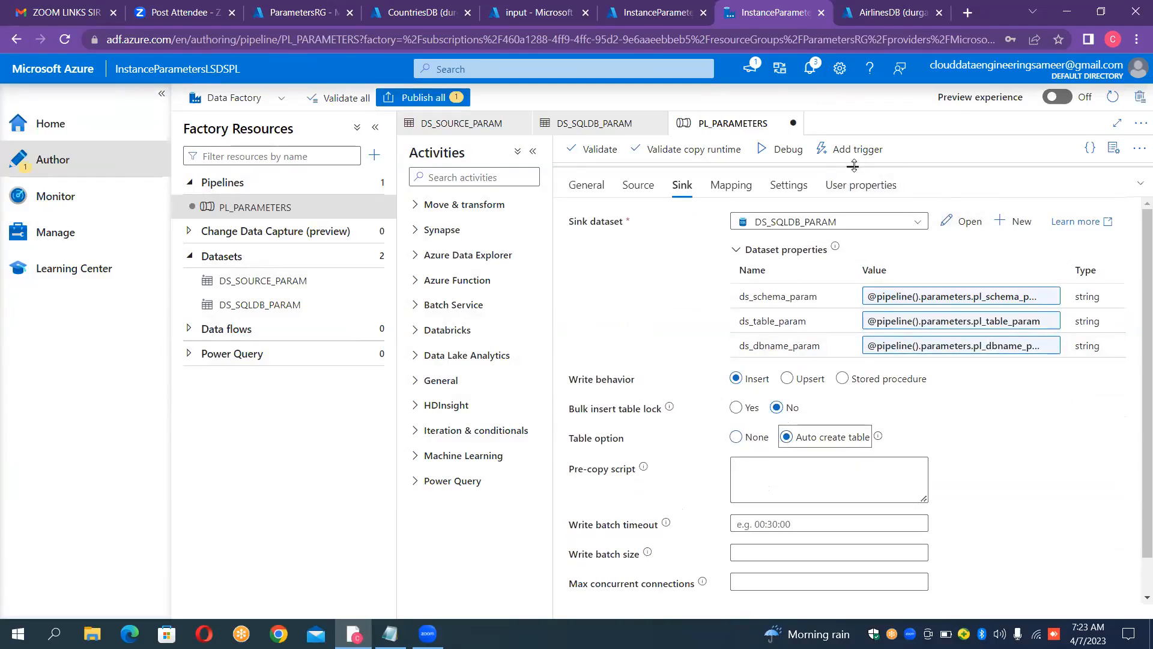
drag(854, 166, 874, 387)
Step: Try the mapping schema import again, read its error details and close them
click(730, 403)
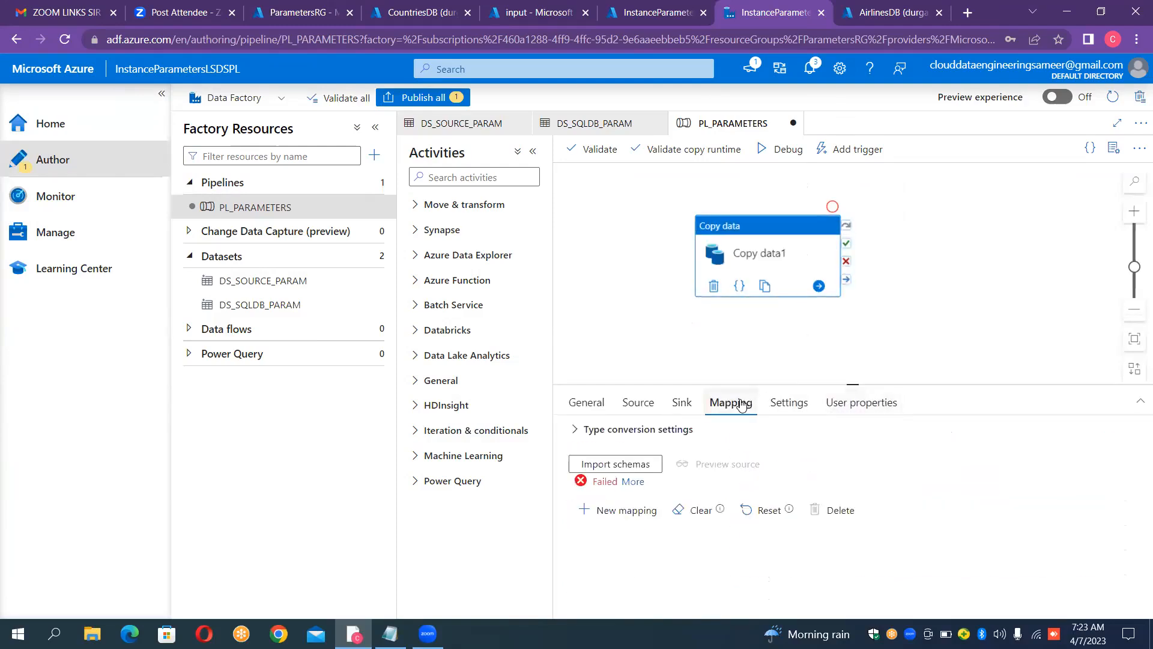
click(622, 467)
click(638, 483)
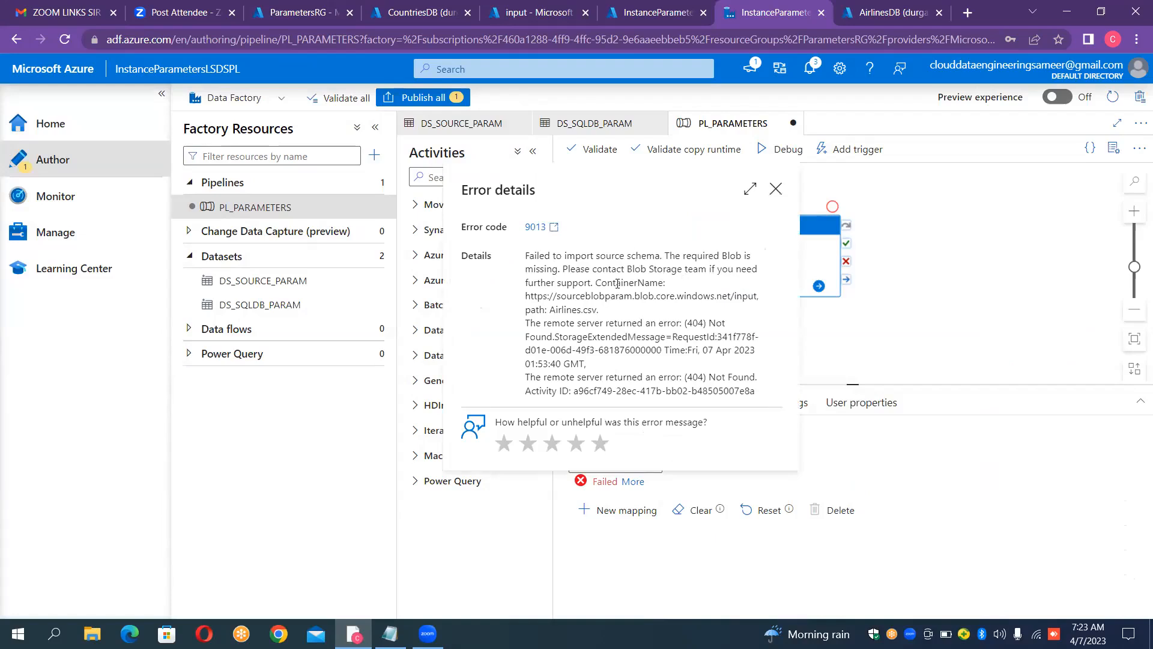
click(776, 189)
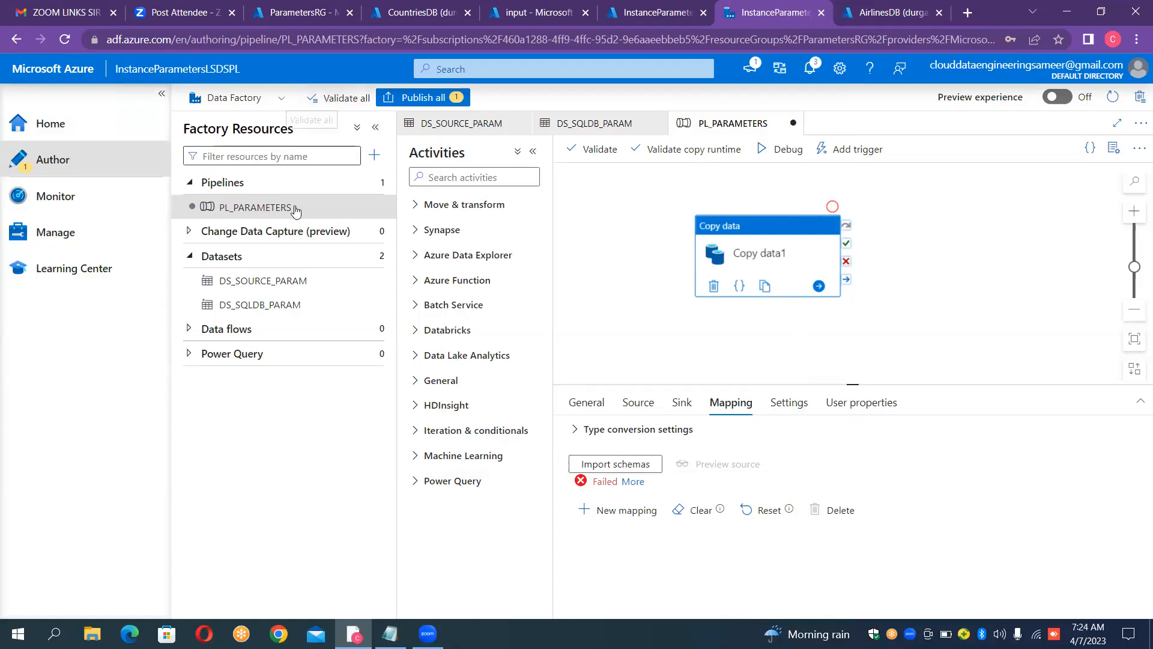
Step: Review the connection settings of DS_SOURCE_PARAM and DS_SQLDB_PARAM, and the sink and mapping settings of Copy data1 in PL_PARAMETERS
click(276, 283)
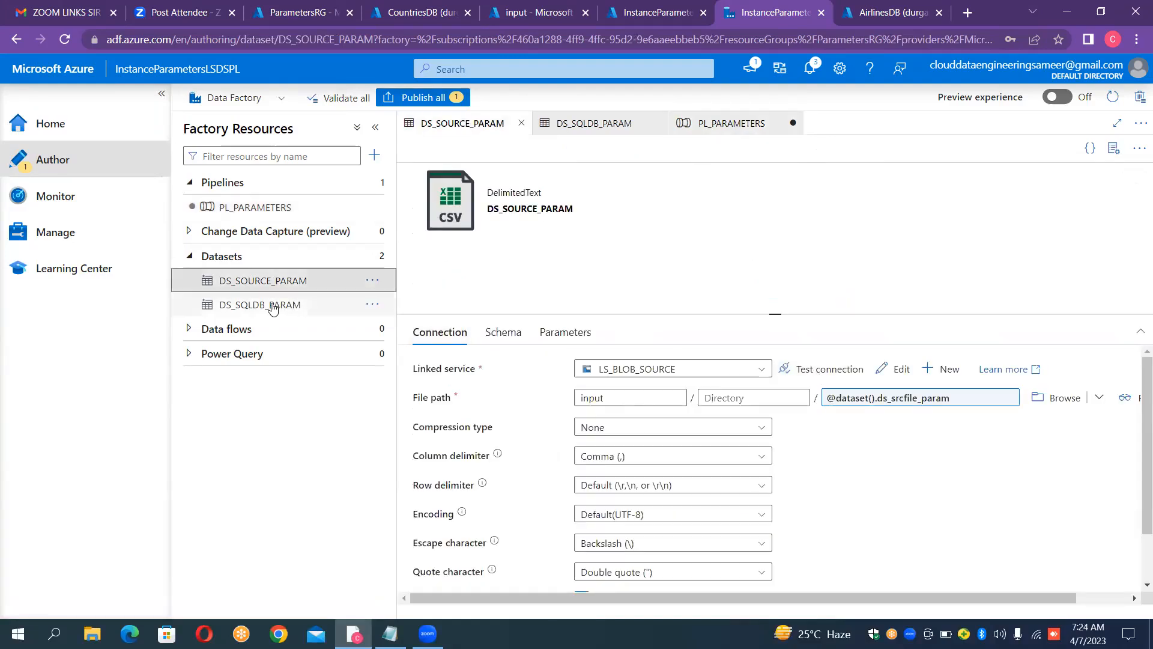
click(268, 306)
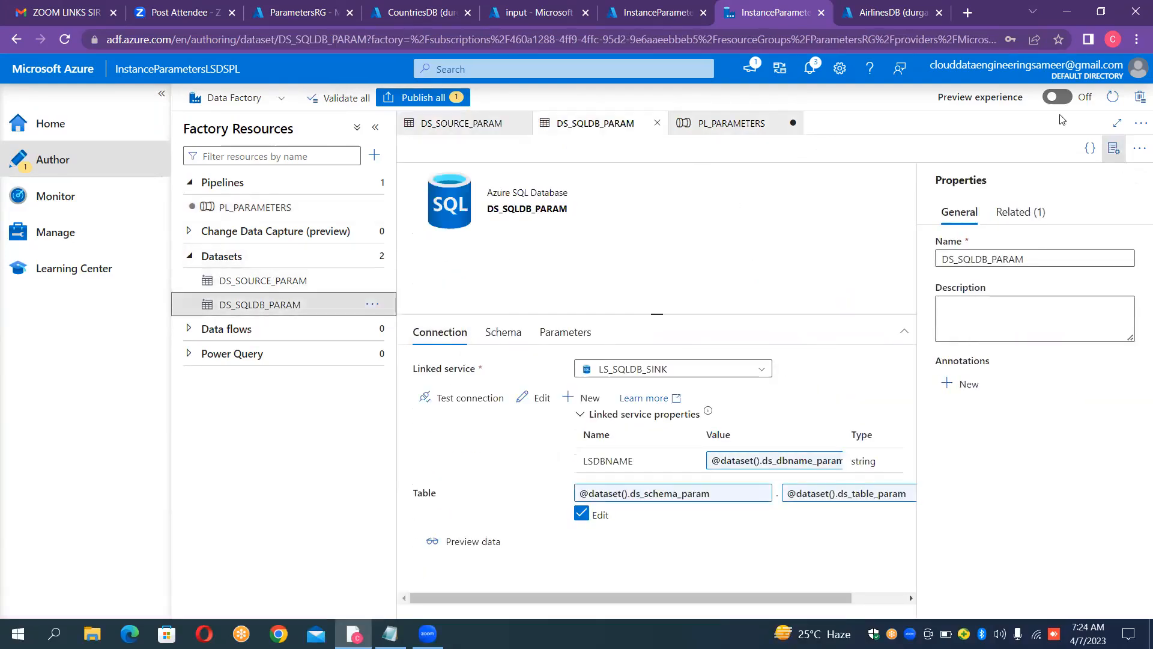
click(1117, 148)
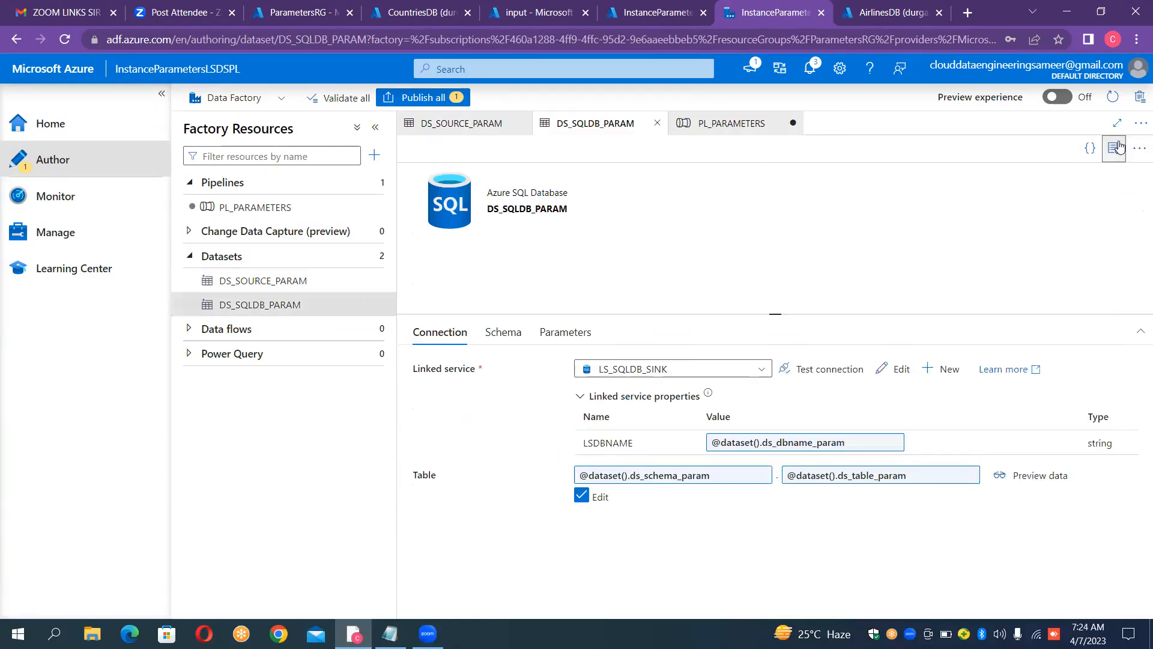
click(292, 207)
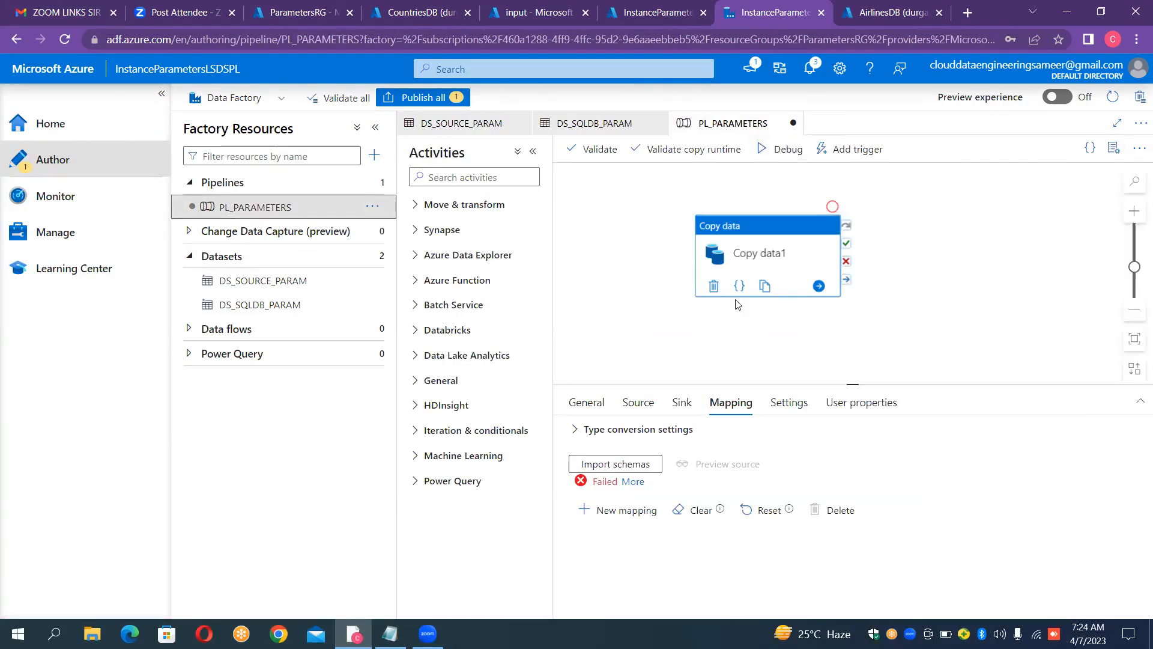
click(683, 403)
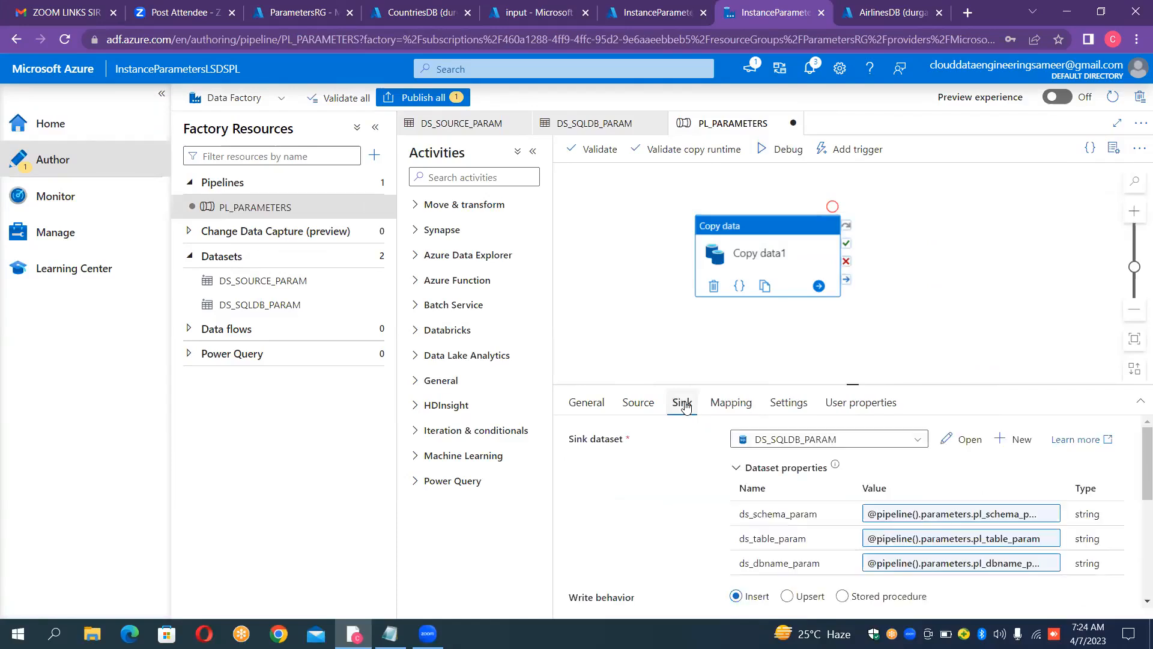
click(732, 406)
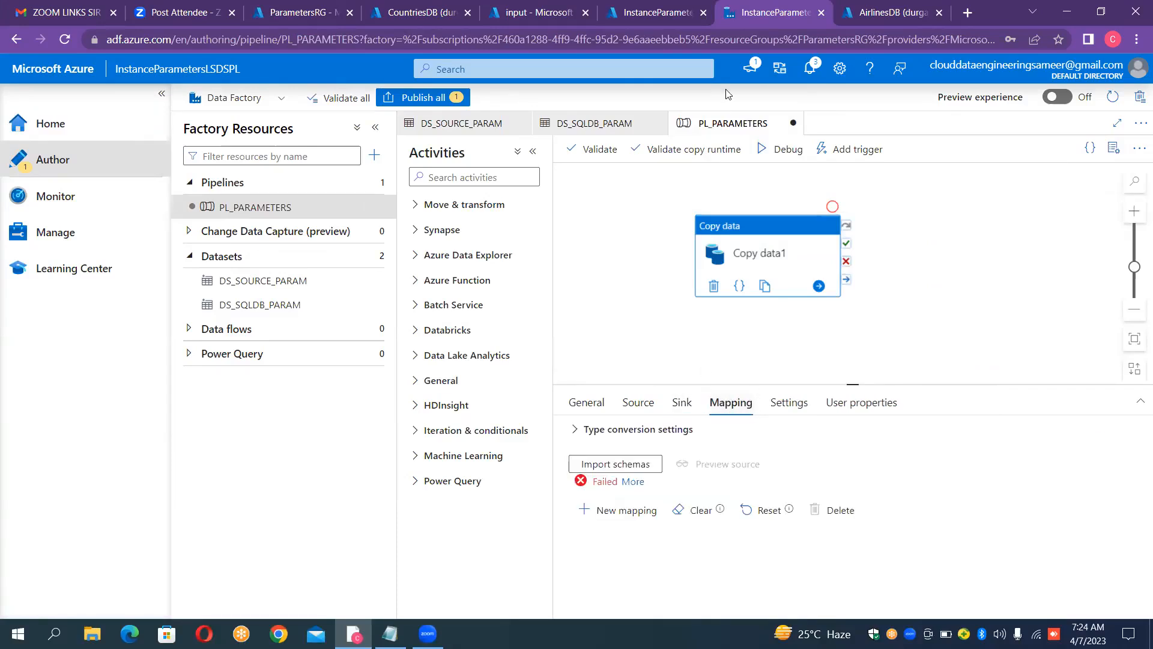
click(762, 151)
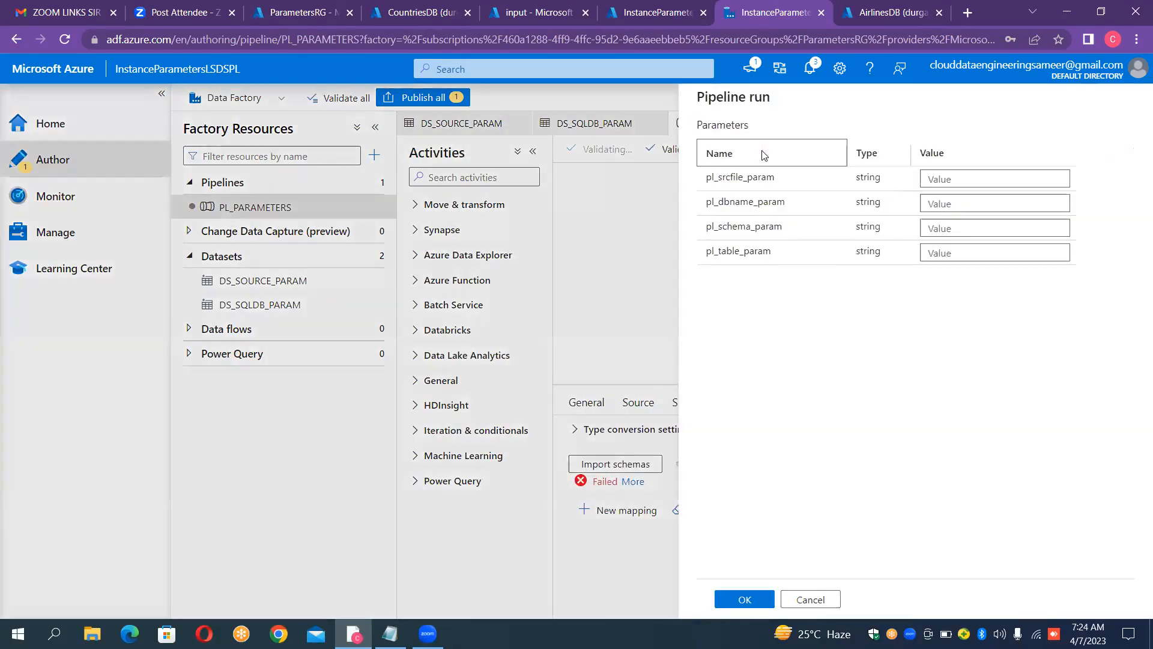
click(946, 180)
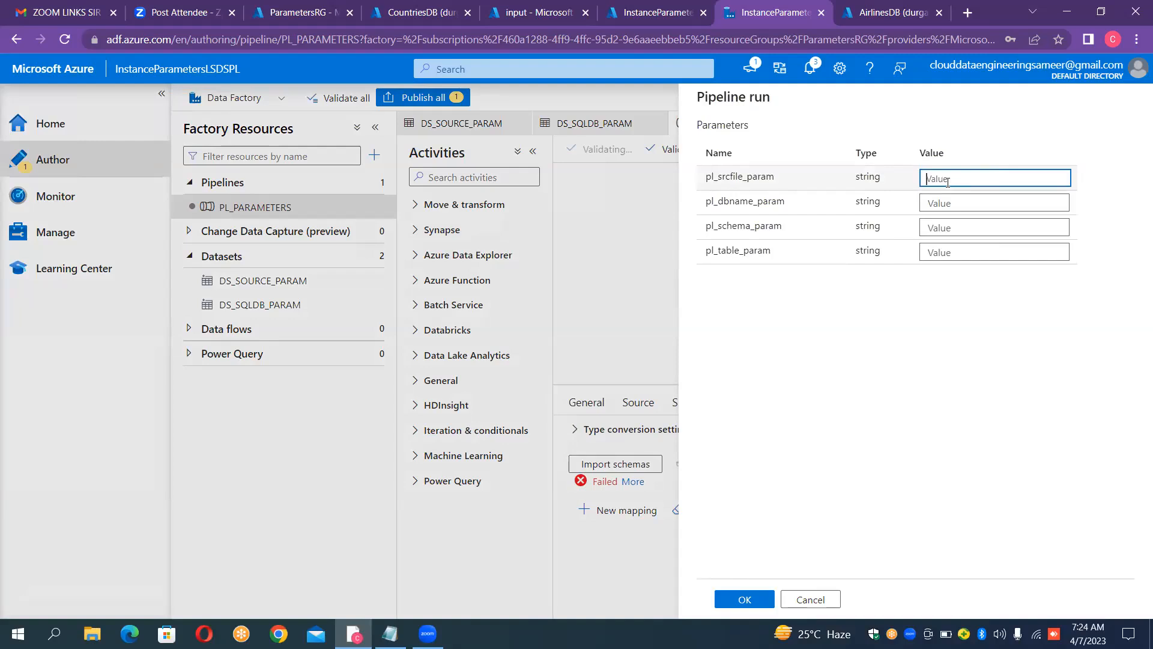
text(A)
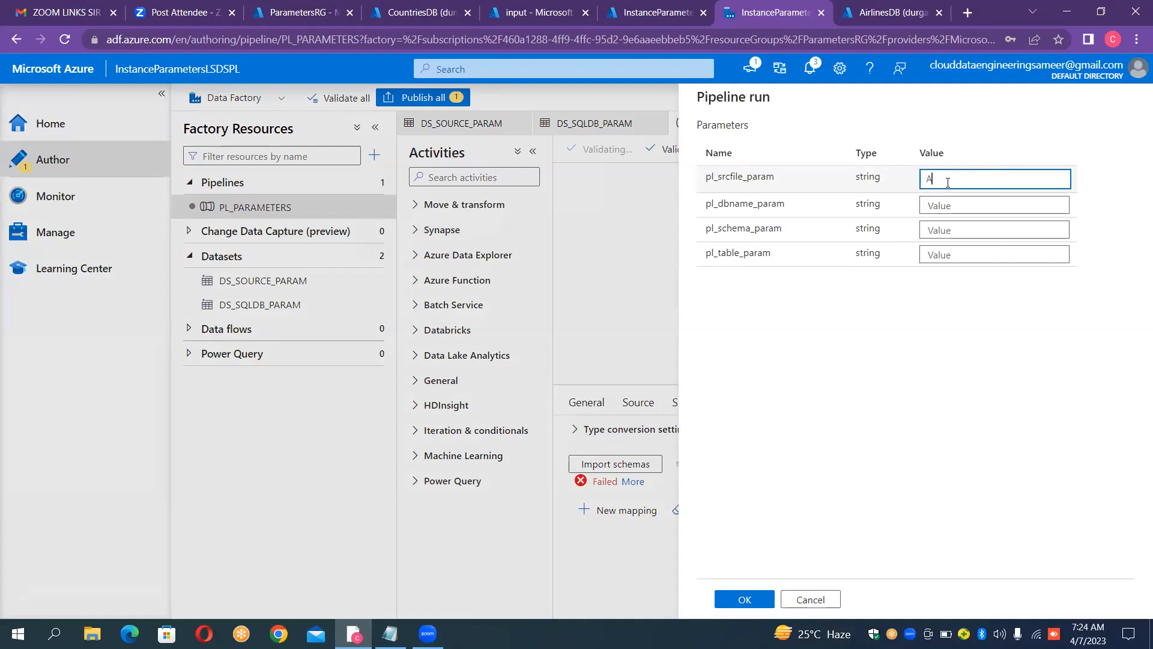
text(irlines)
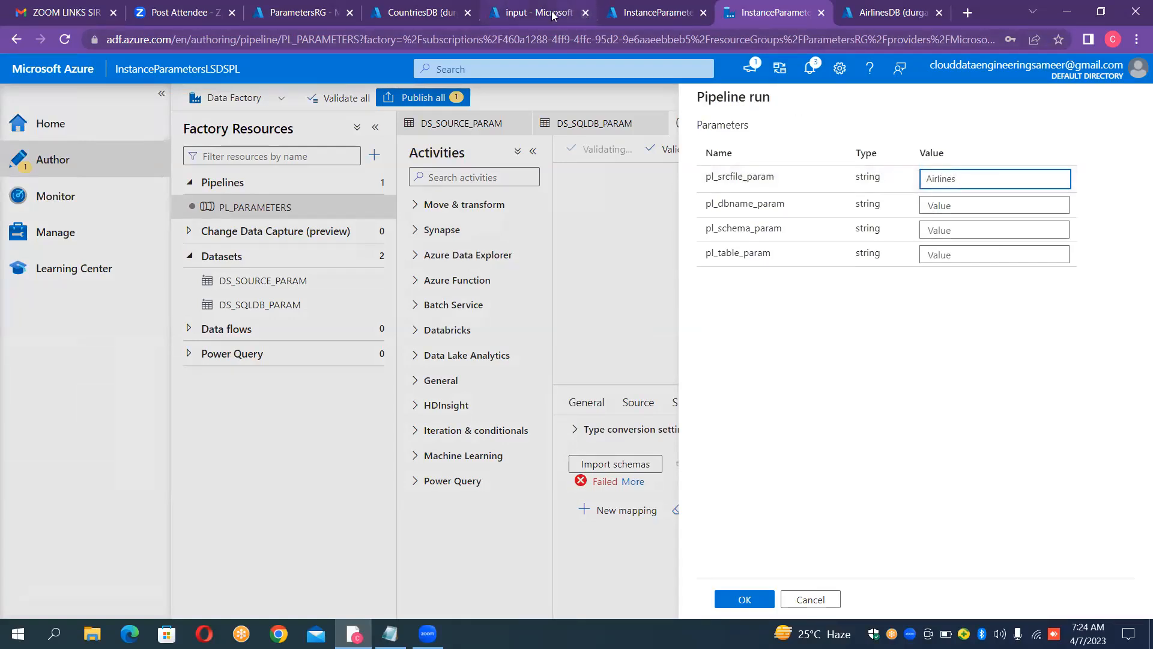
click(594, 11)
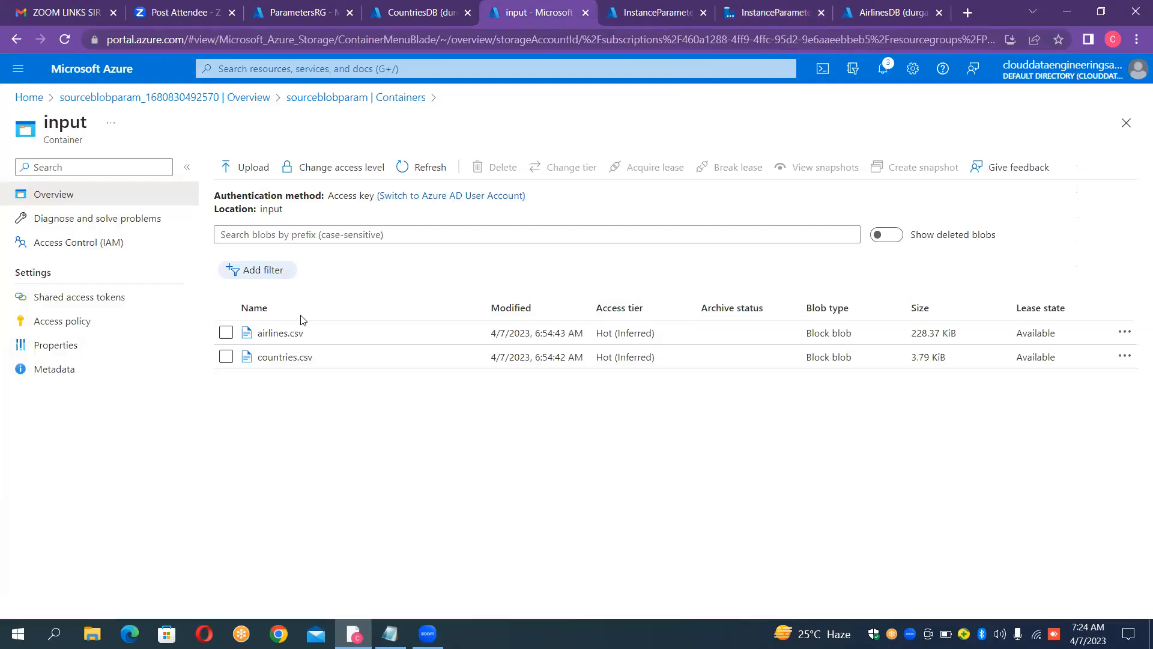
click(808, 13)
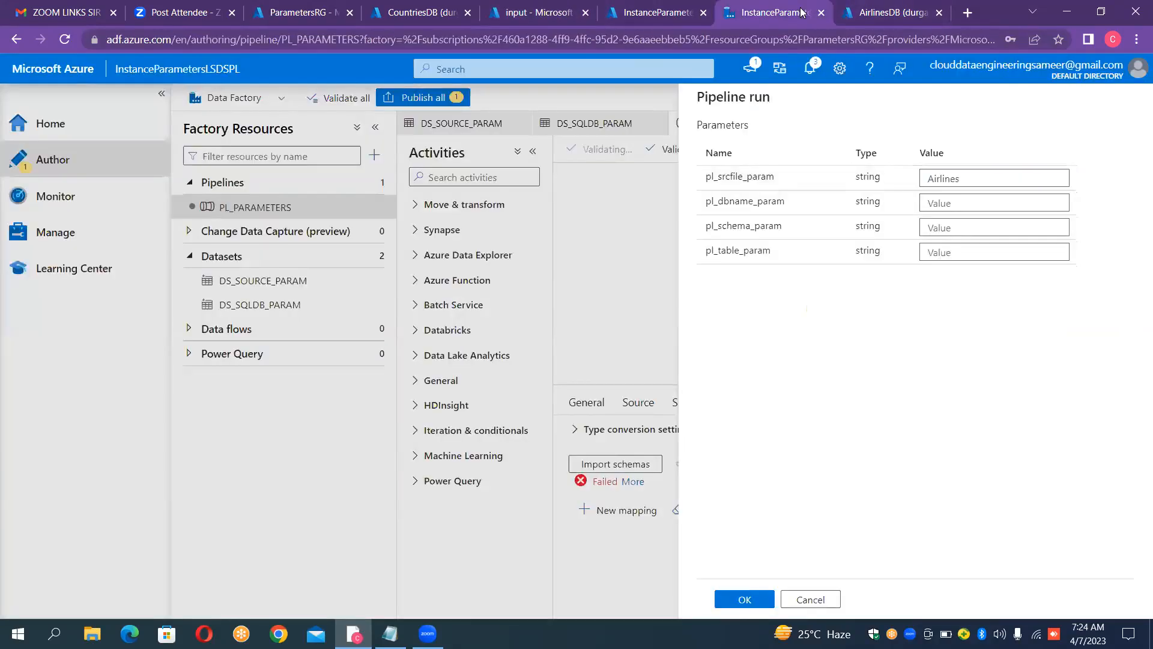
click(974, 179)
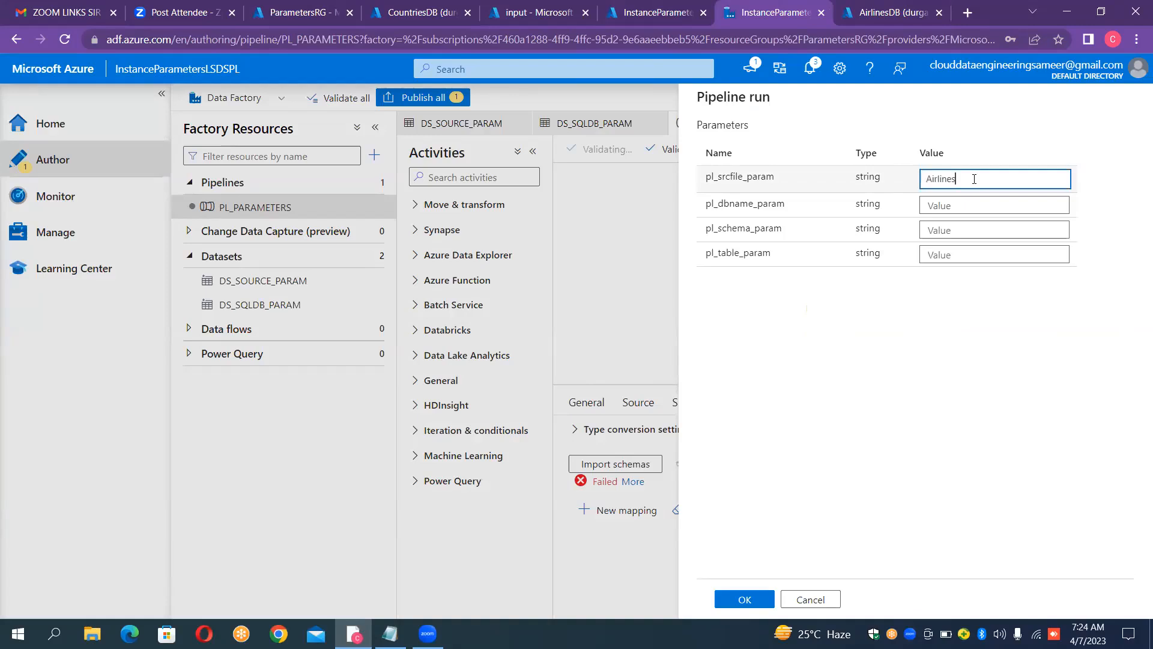
text(.csv)
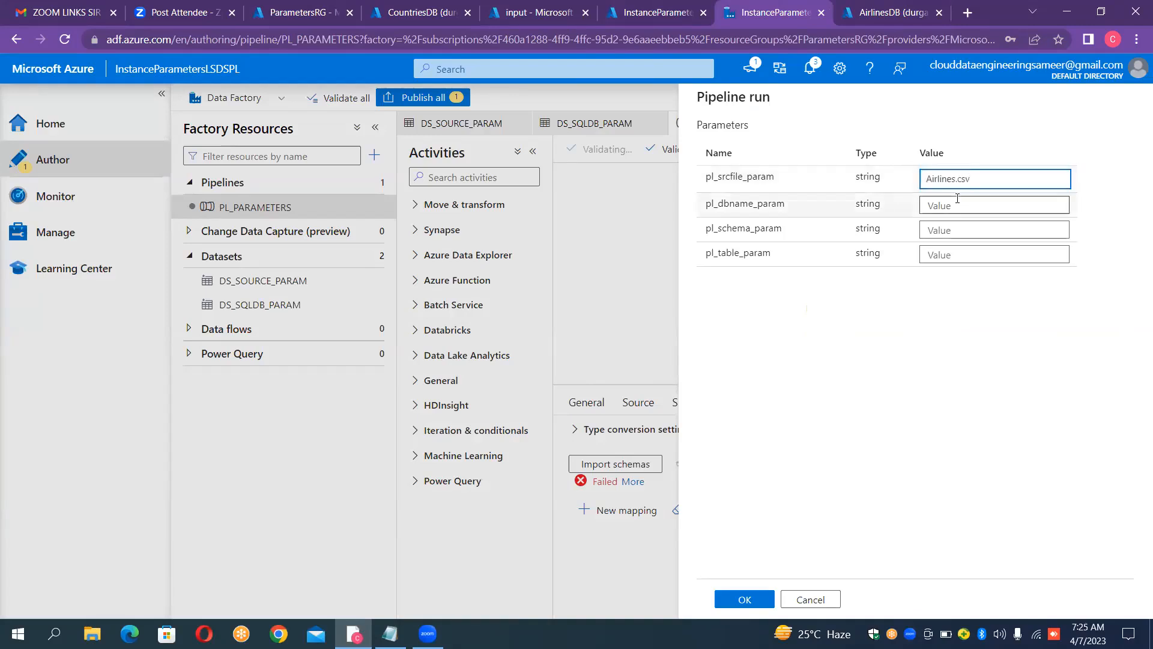
click(954, 205)
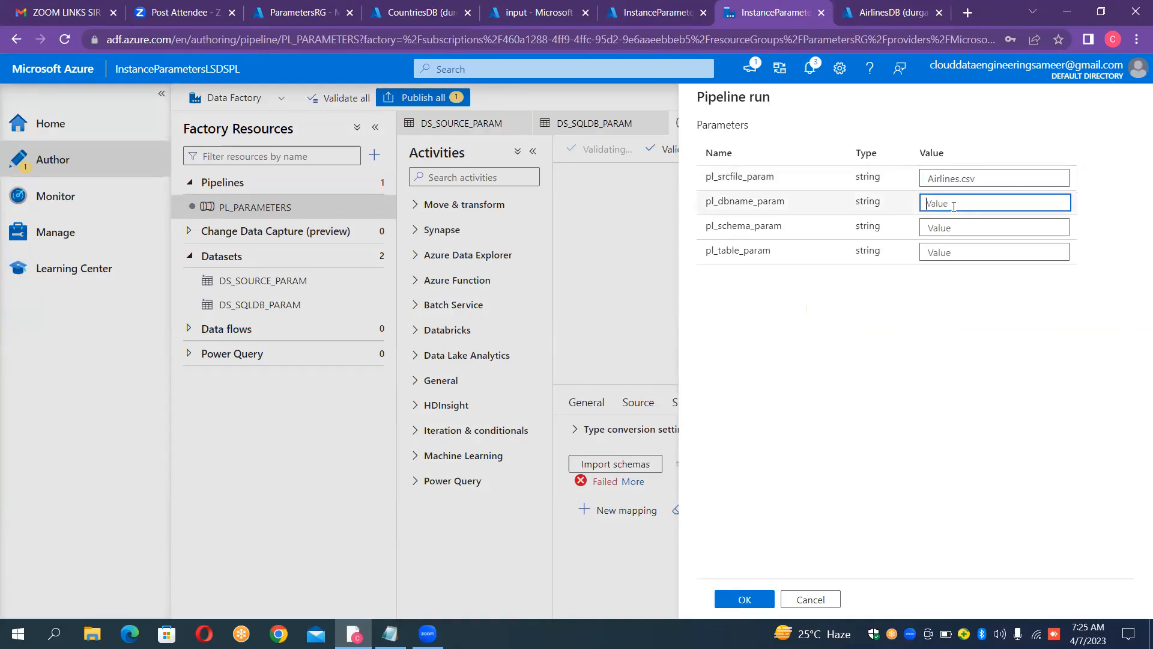
text(Airlin)
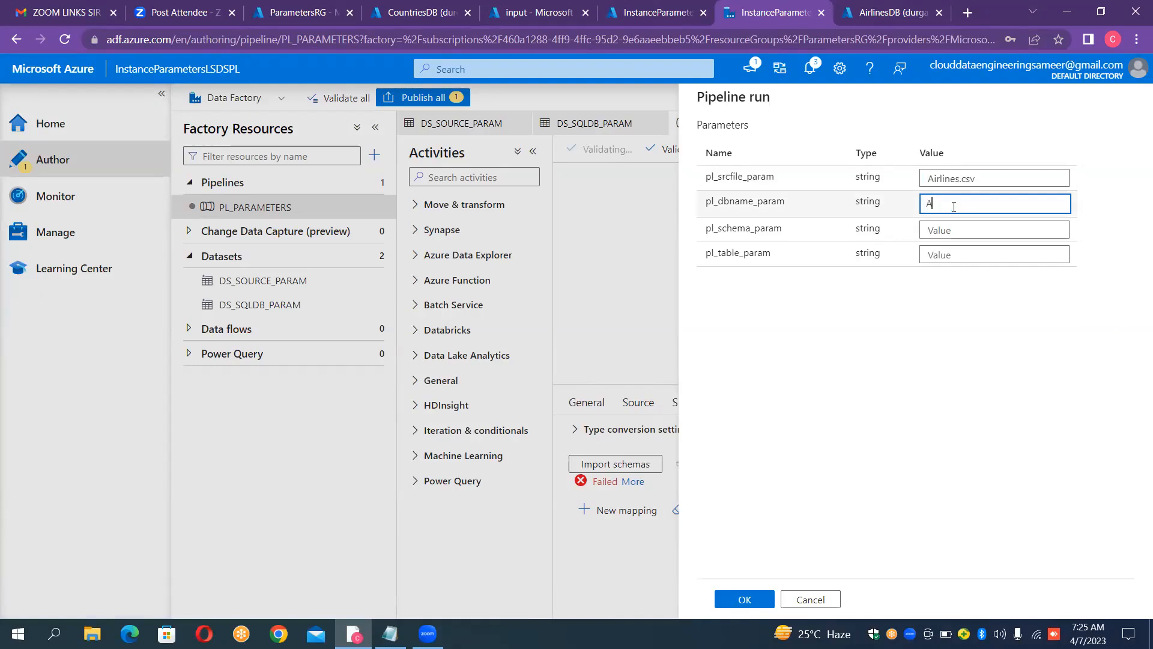
text(es)
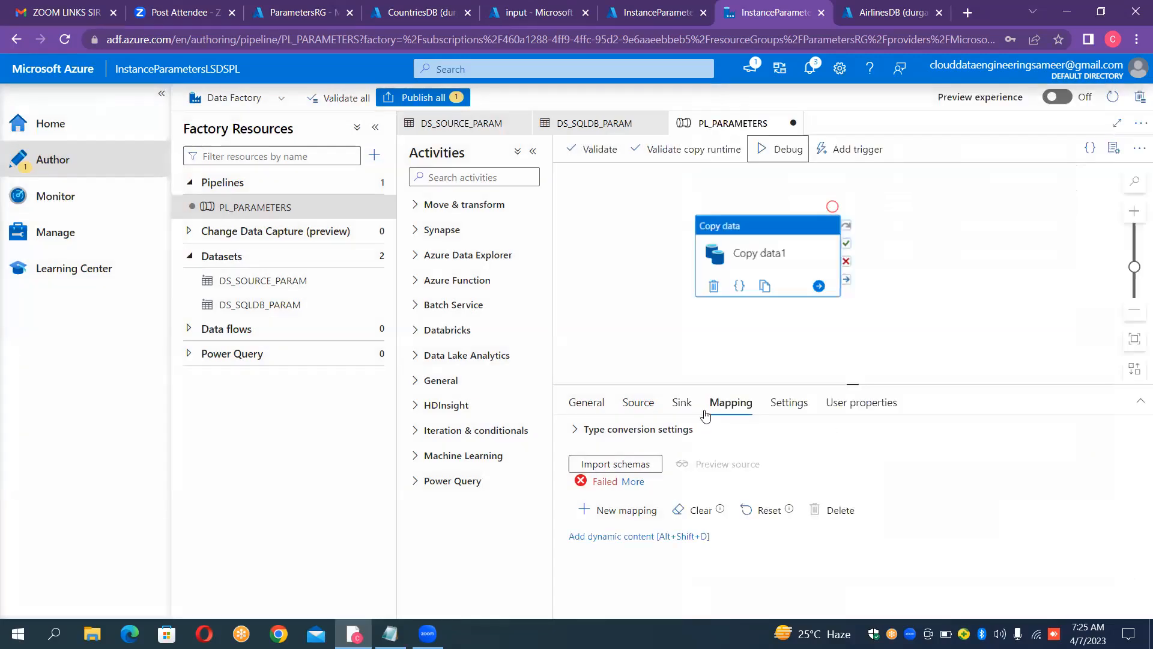
Step: Import the Copy data1 mapping schemas with pl_srcfile_param set to airlines.csv
click(640, 471)
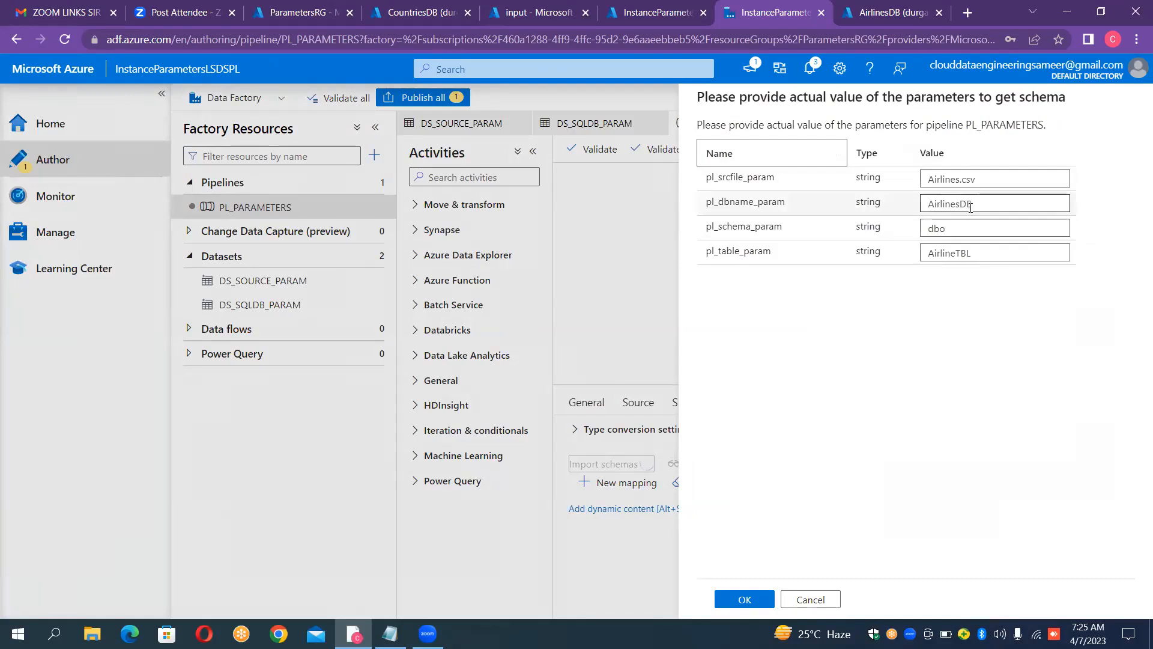
click(940, 179)
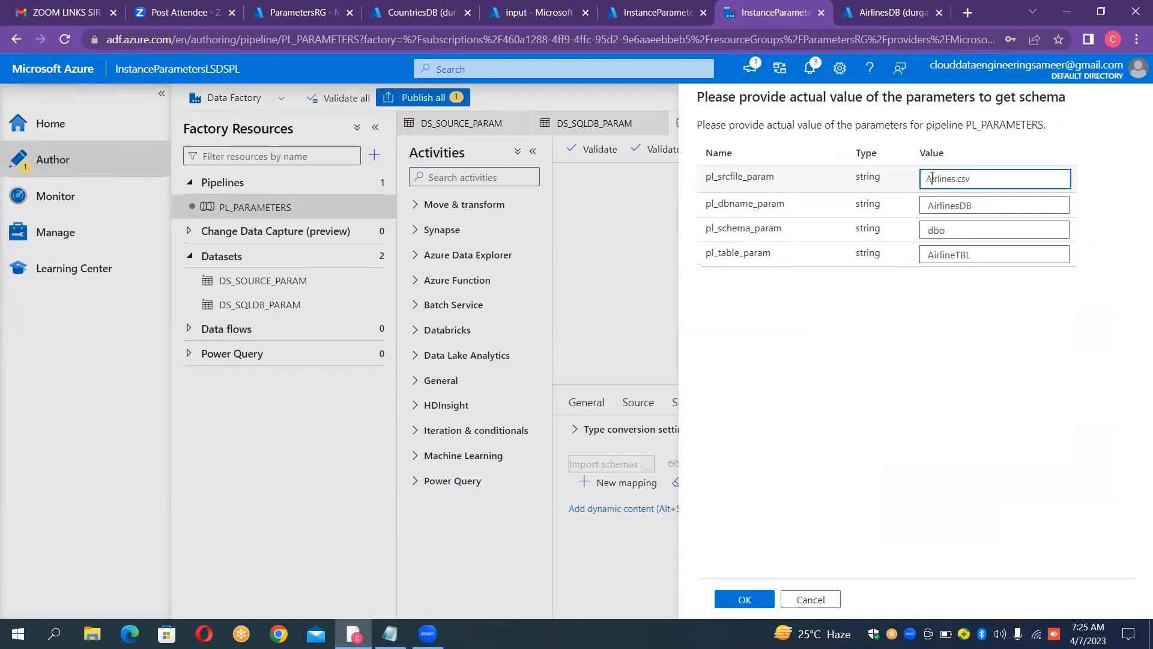
click(932, 178)
key(BackSpace)
text(a)
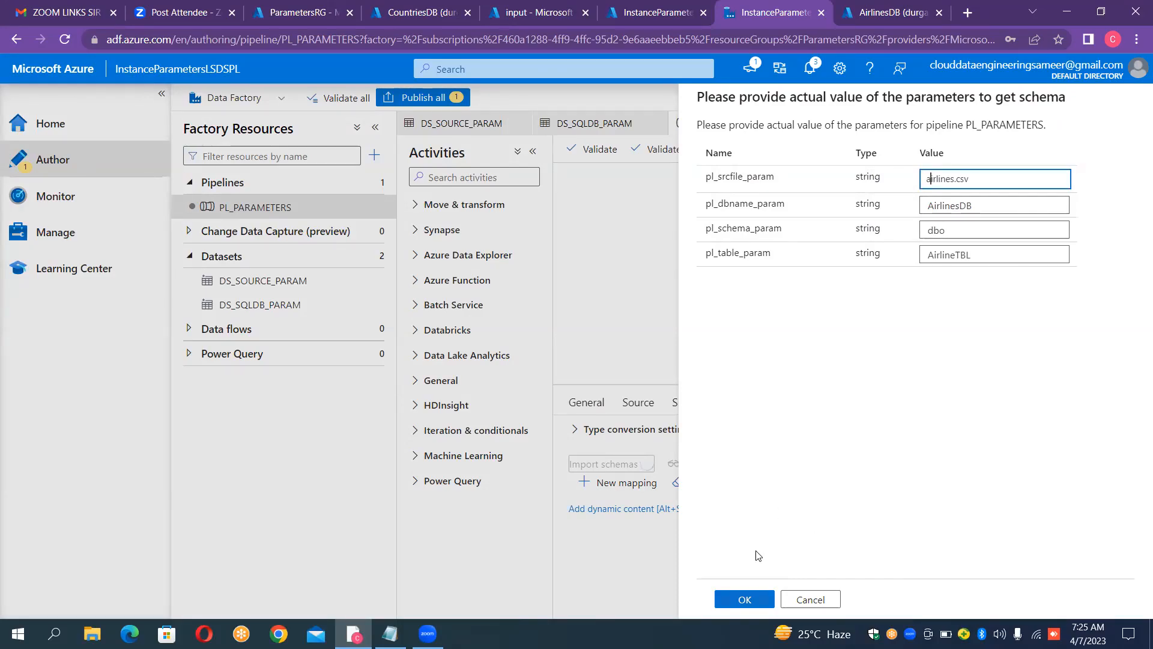
click(744, 599)
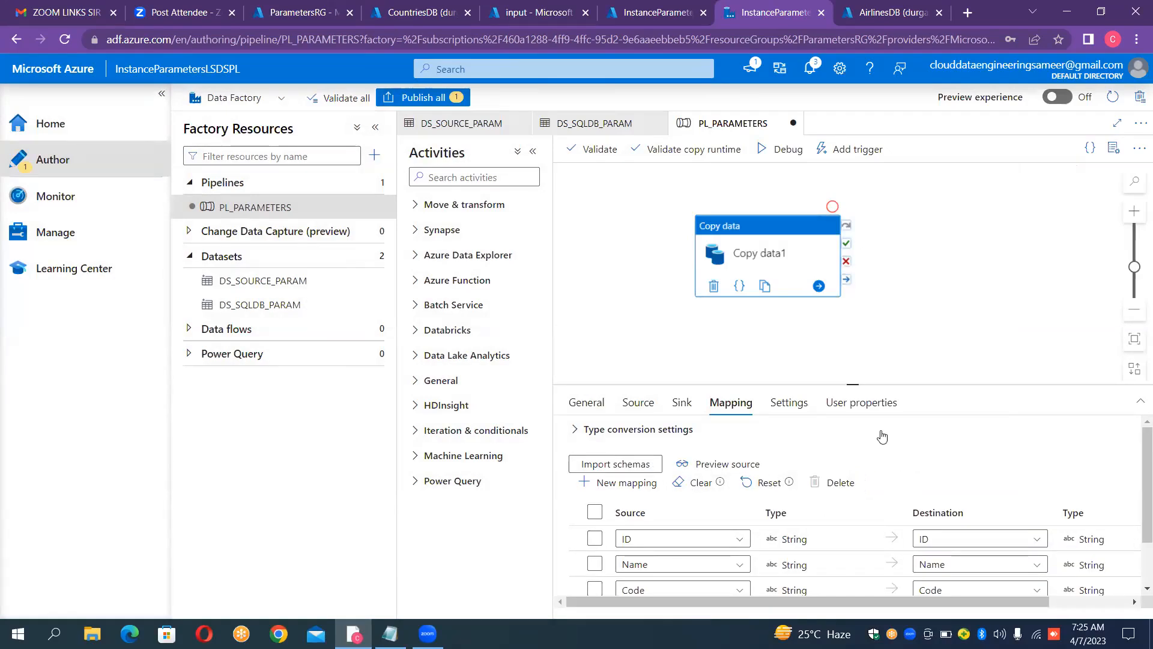
Step: Start a debug run of PL_PARAMETERS, setting pl_srcfile_param to airlines.csv and pl_dbname_param to AirlinesDB
click(773, 156)
click(932, 181)
text(A)
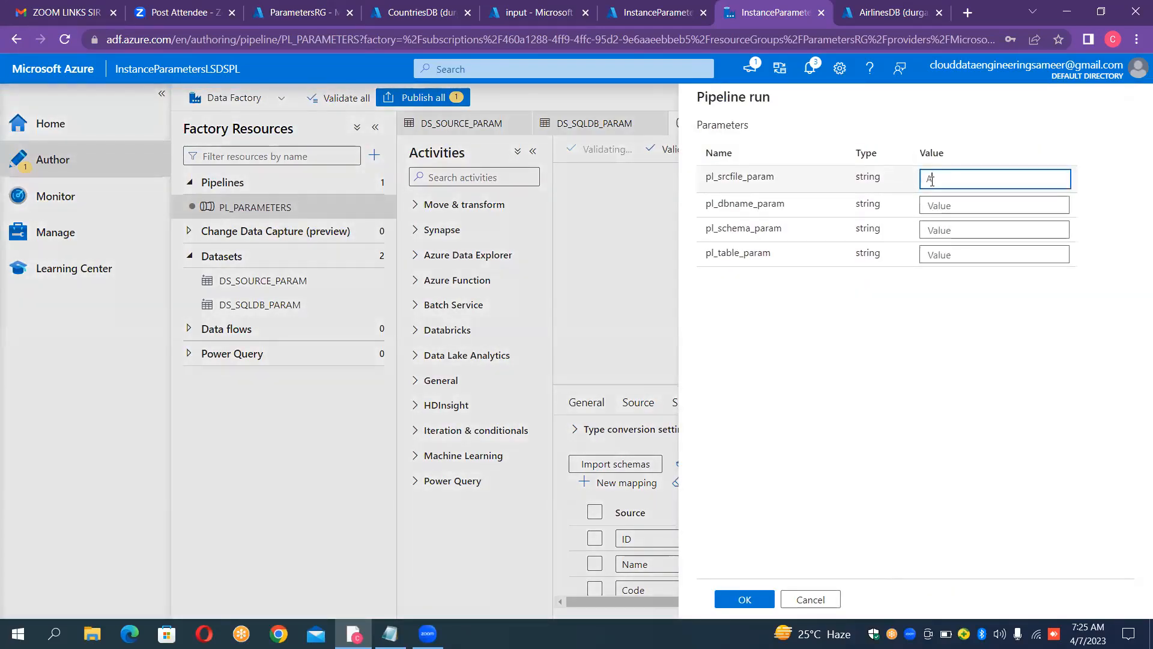
key(BackSpace)
text(airlines.csv)
click(966, 204)
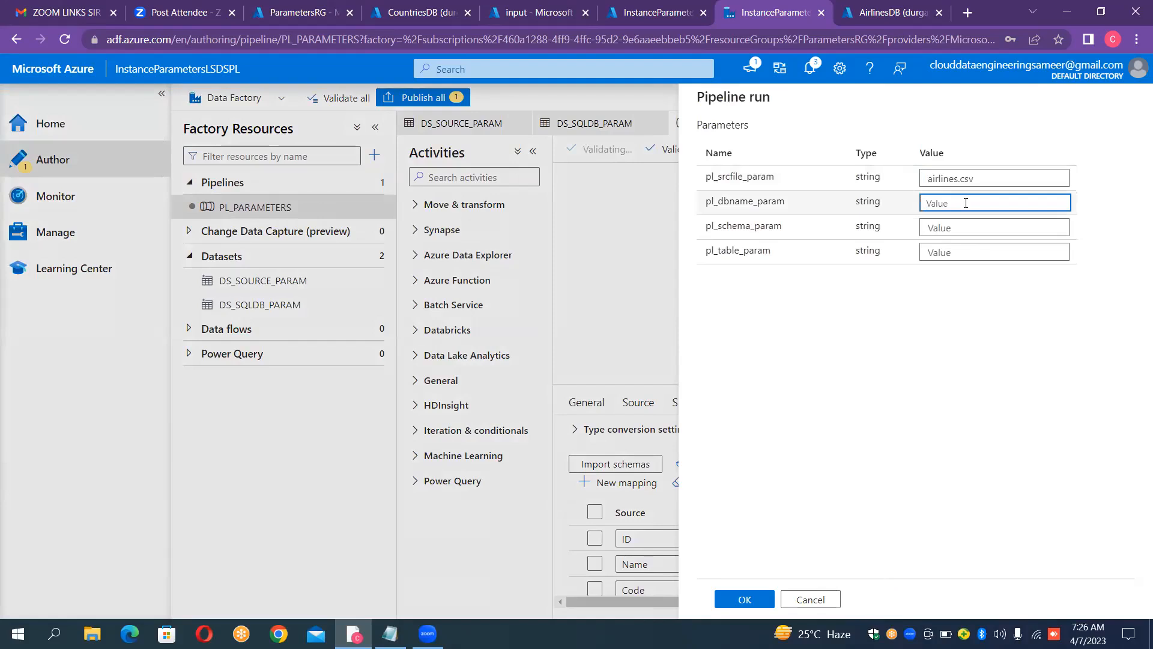
text(Airlin)
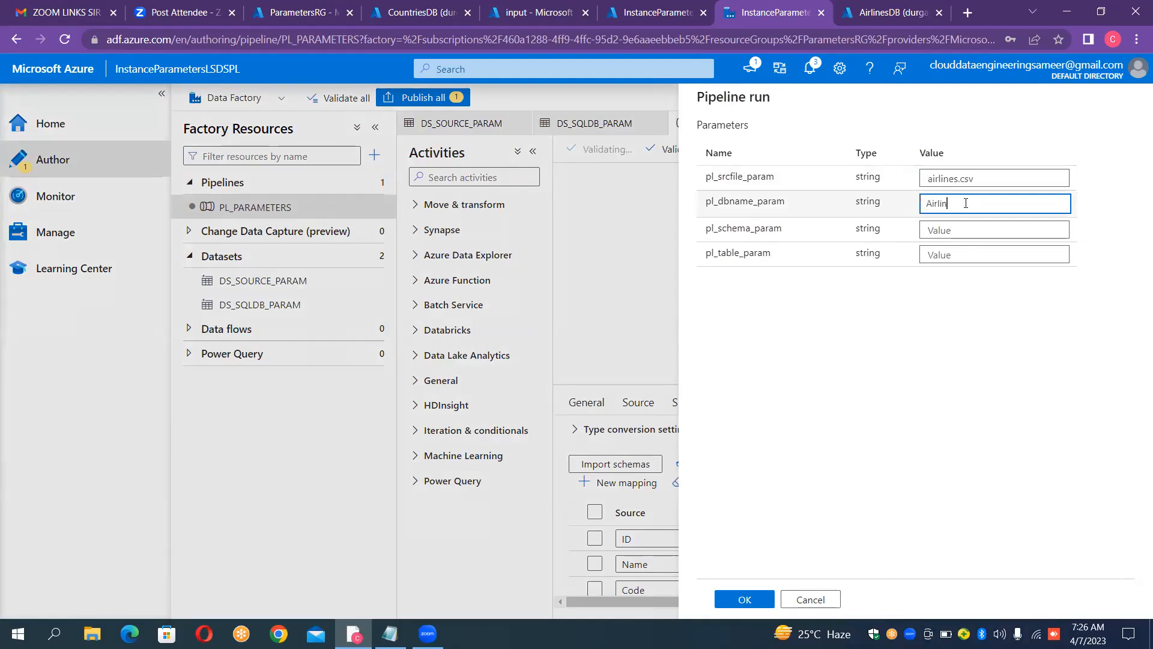
text(esDB)
Step: Set pl_schema_param to dbo and pl_table_param to AirlinesTable, launch the debug run and collapse the activities list
key(Tab)
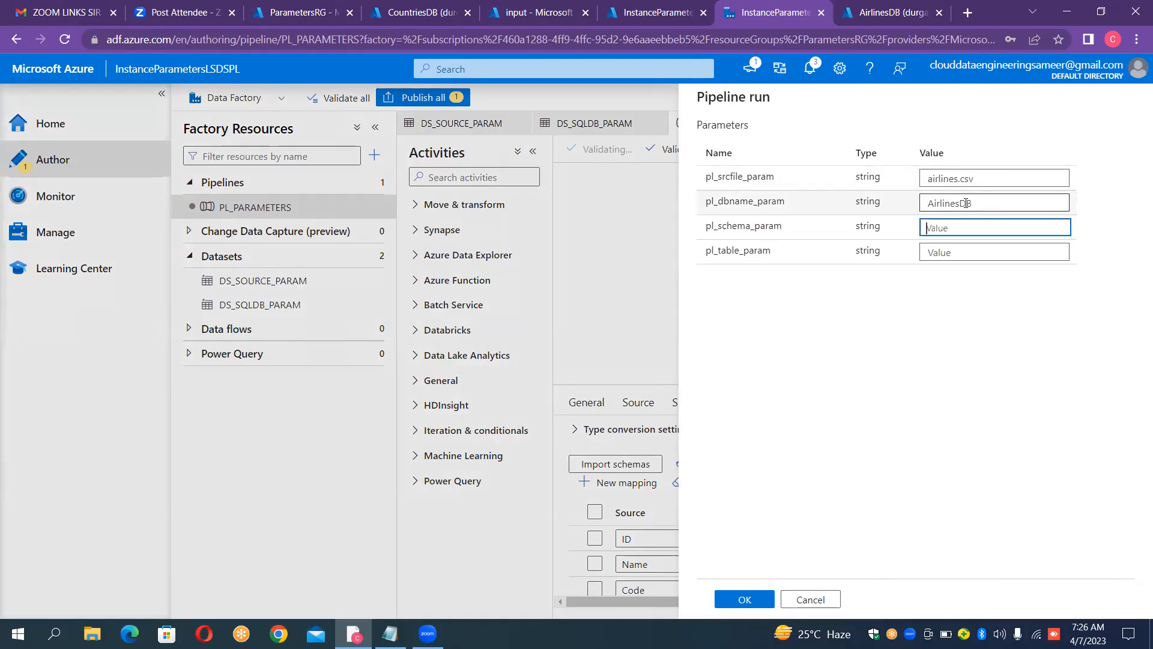
text(dbo)
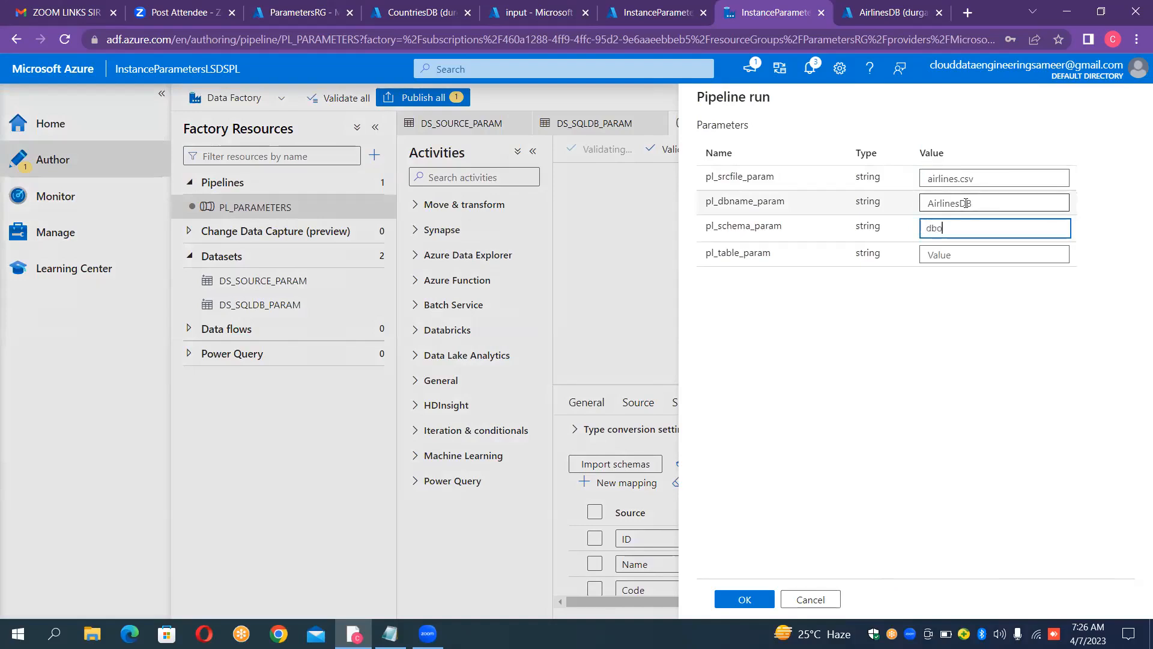
key(Tab)
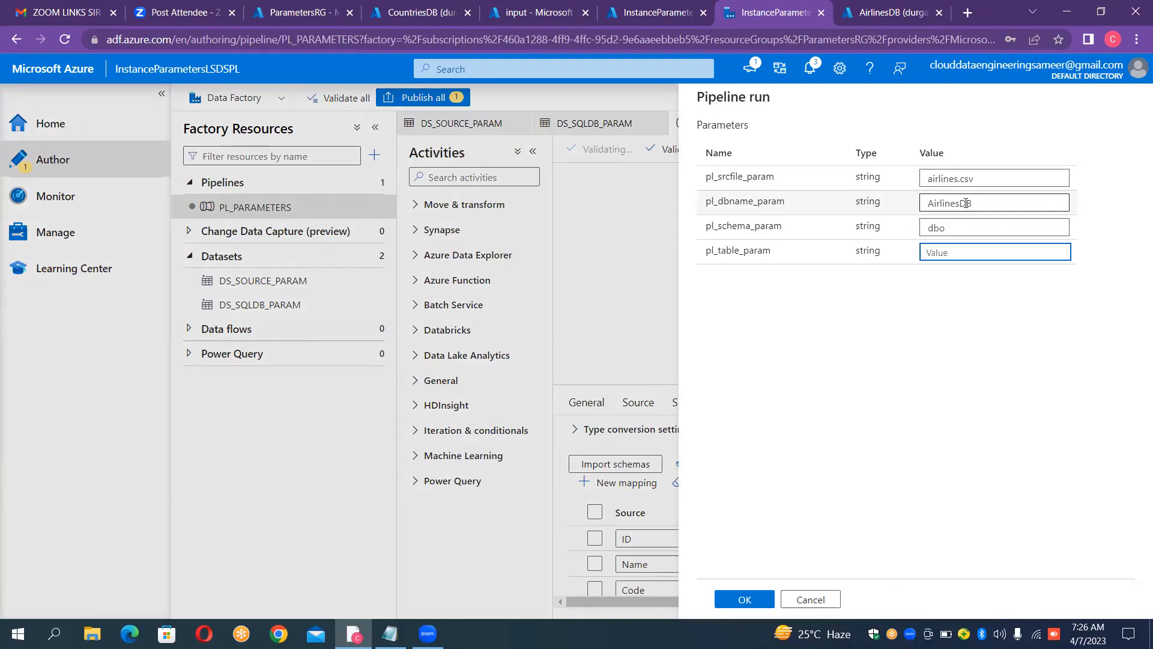
text(Airlin)
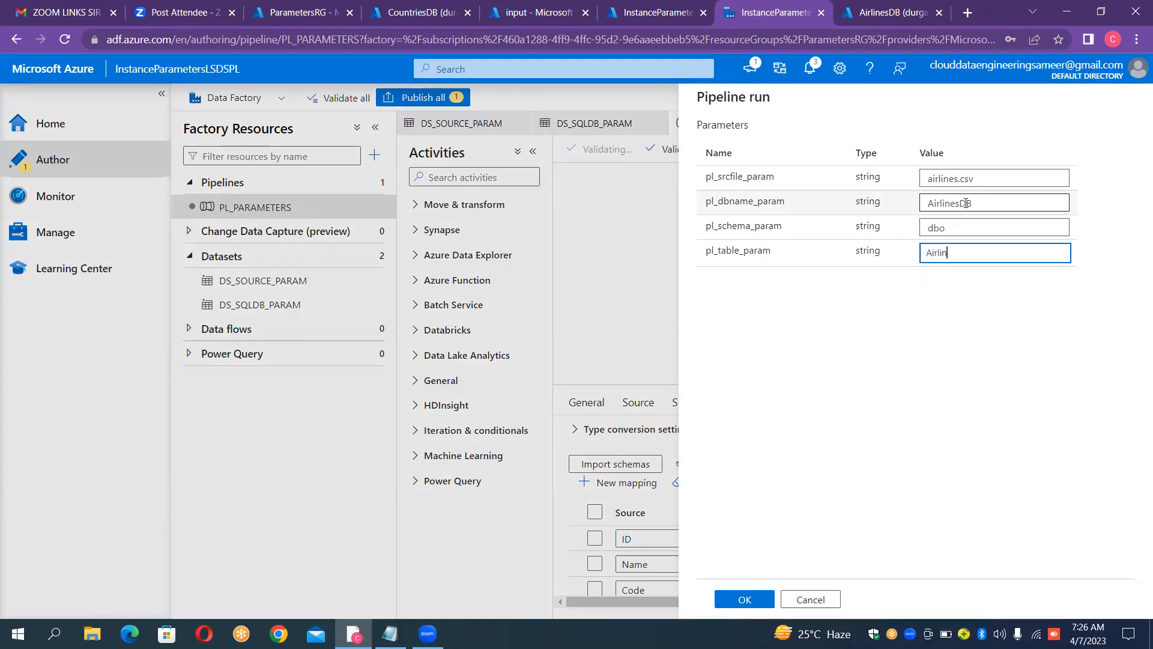
text(esTable)
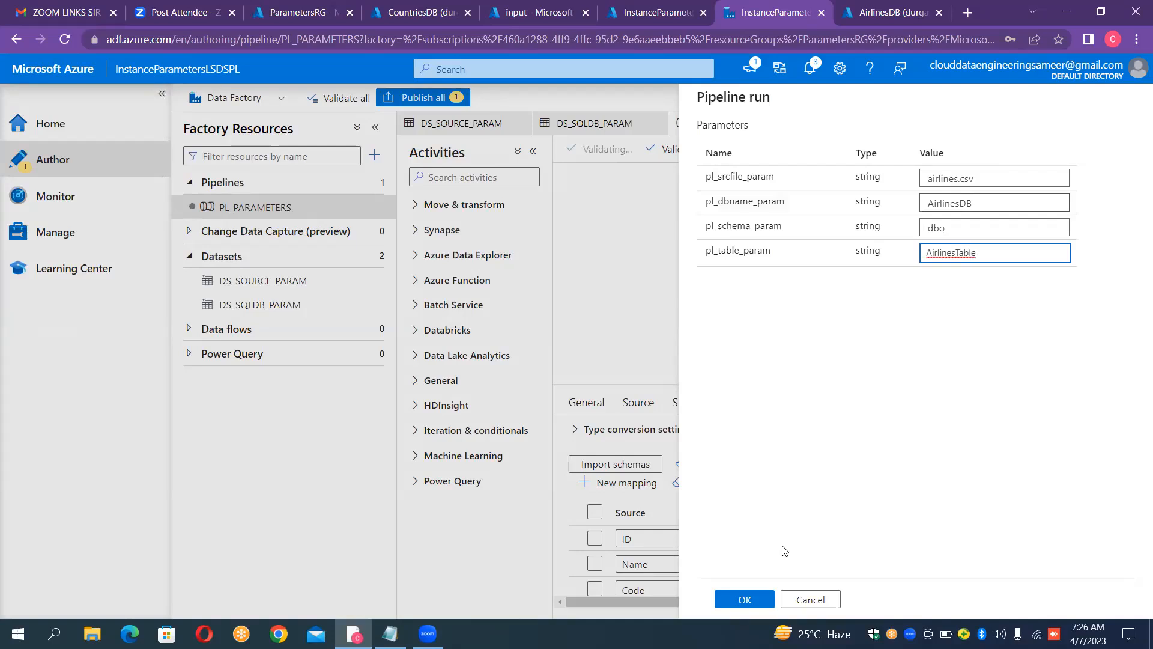
key(Return)
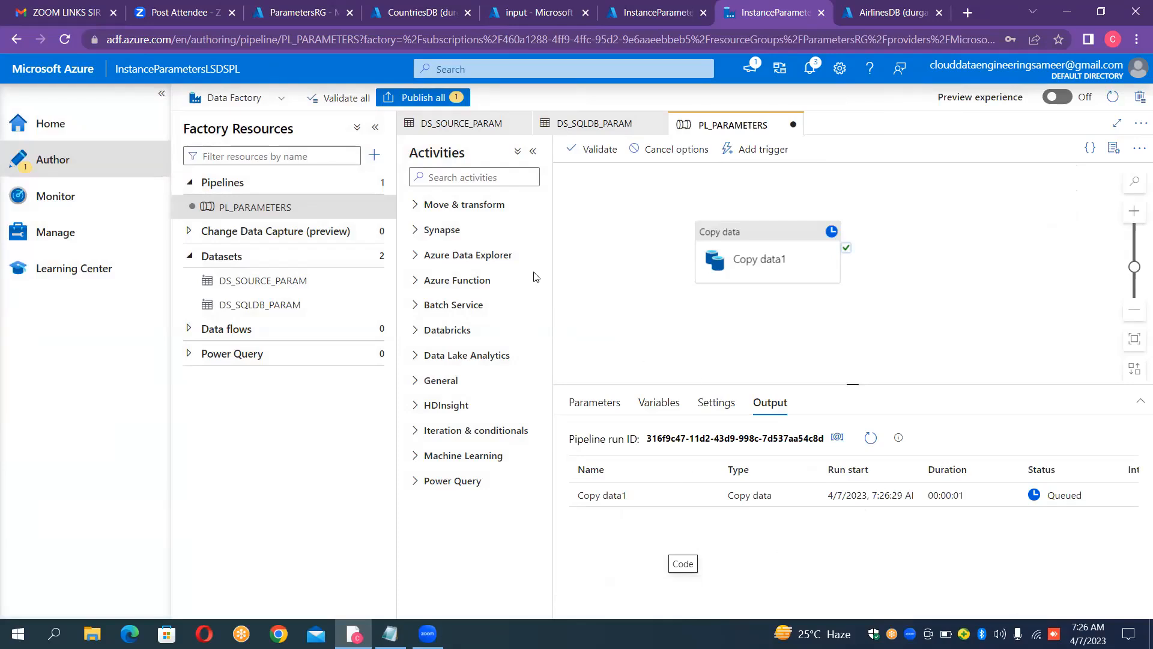
click(533, 152)
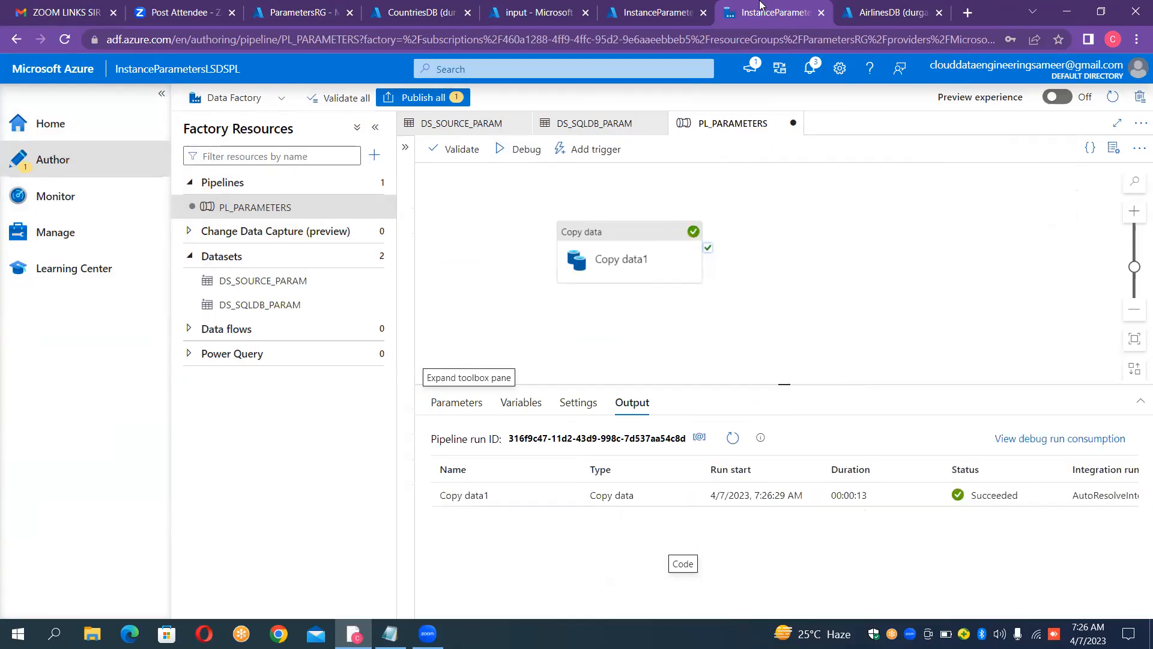
Step: Query all rows of dbo.AirlinesTable in the AirlinesDB query editor and check the query's messages
click(871, 20)
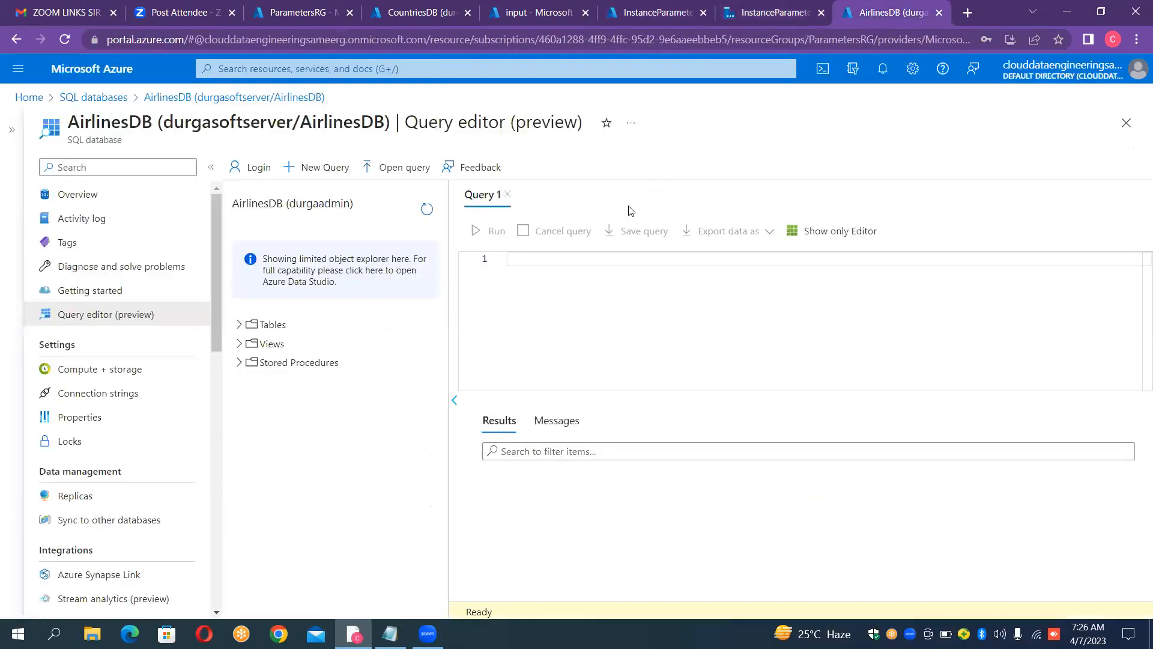
click(241, 331)
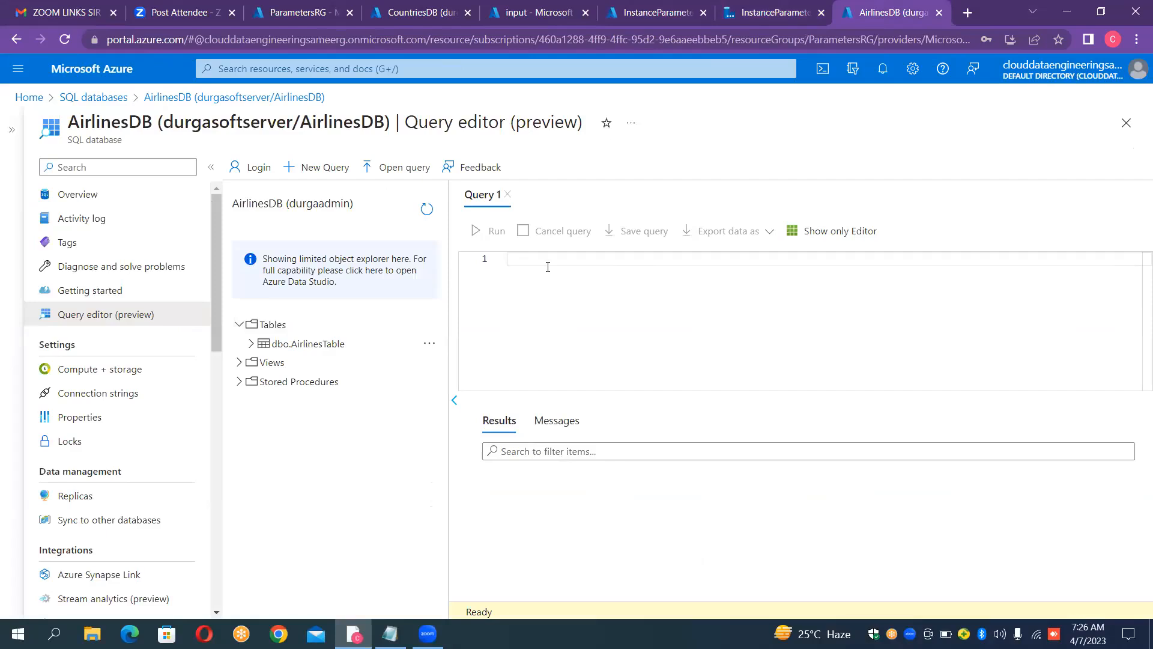
text(SELECT * FROM )
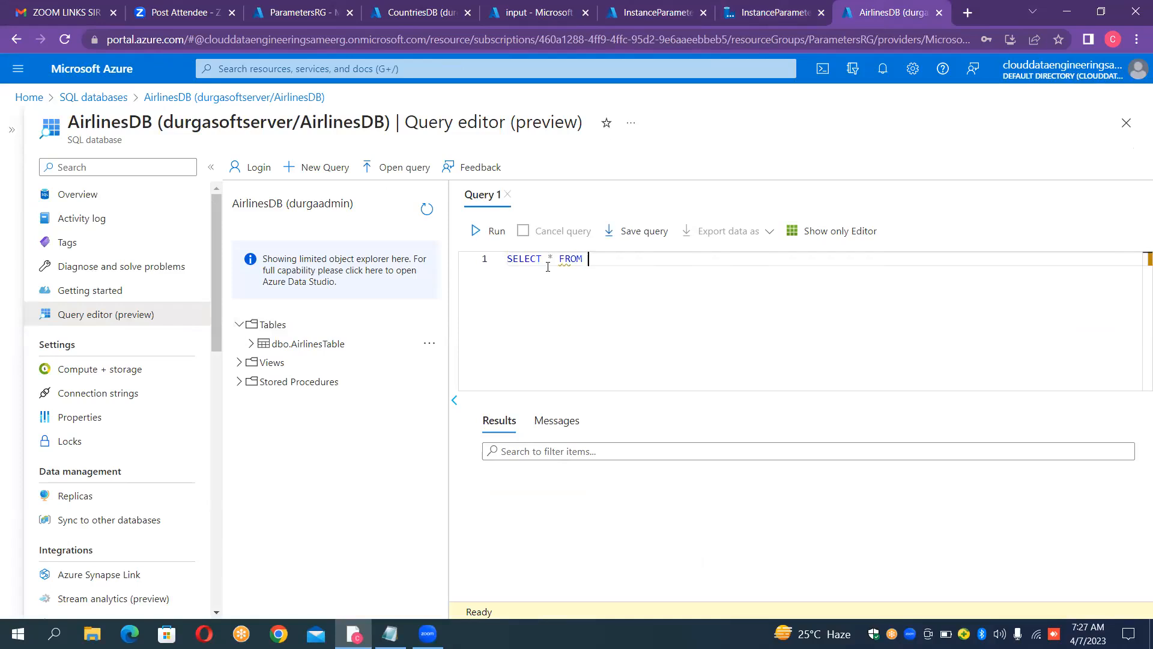
text(Ai)
key(Return)
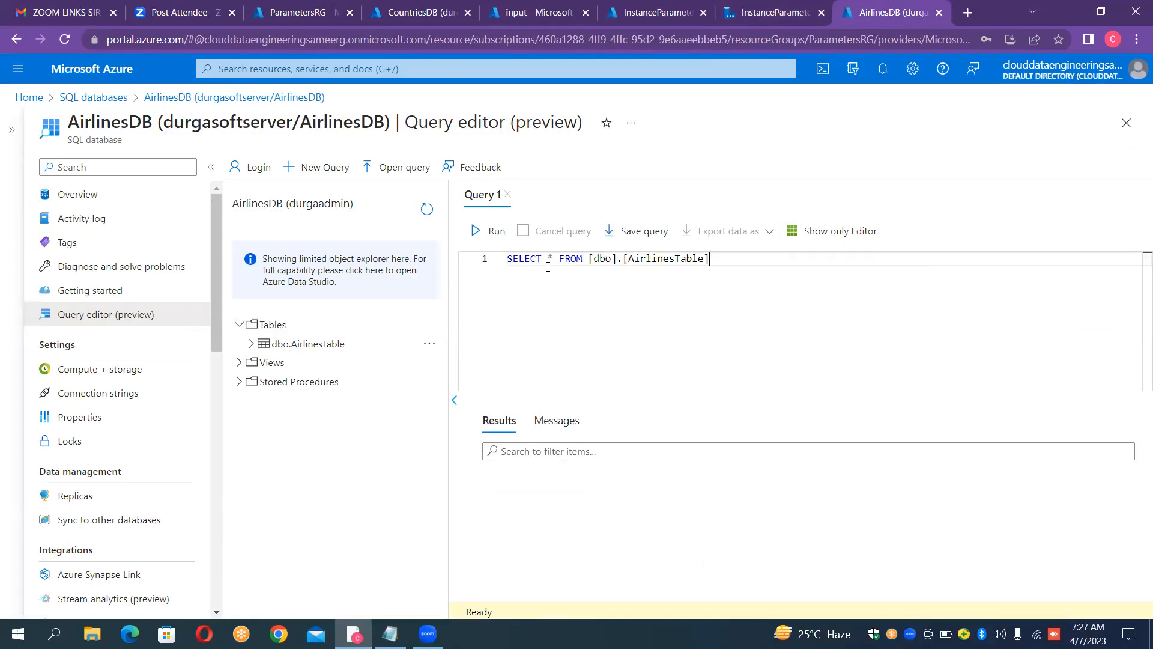
text(;)
key(ctrl+a)
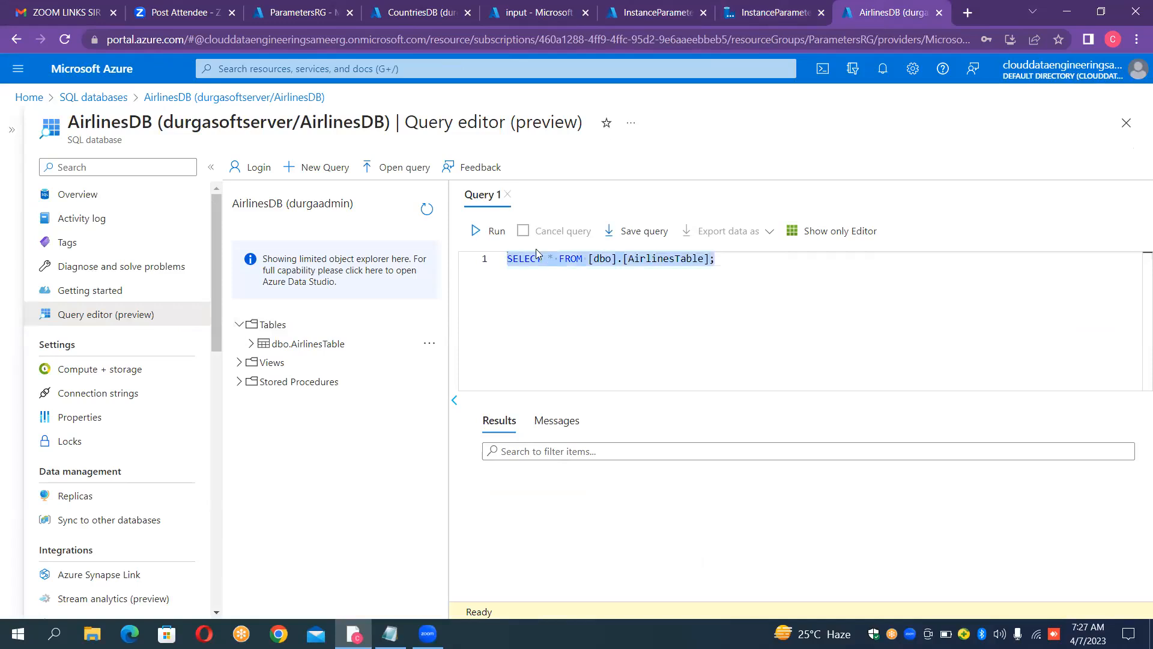
click(487, 235)
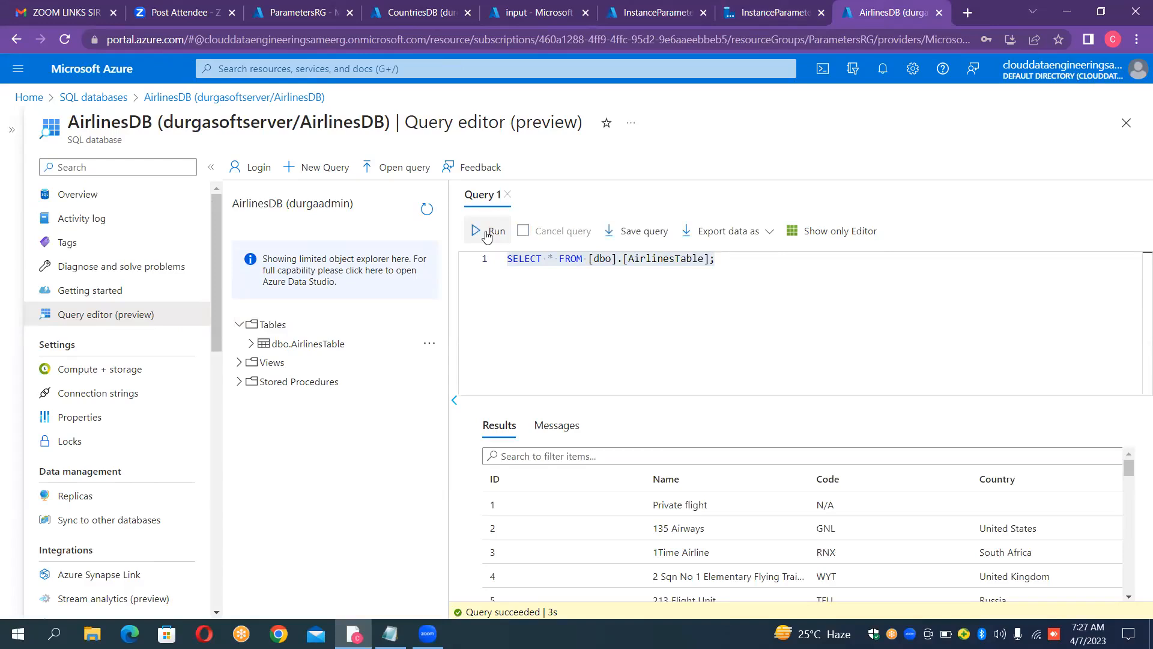
click(549, 426)
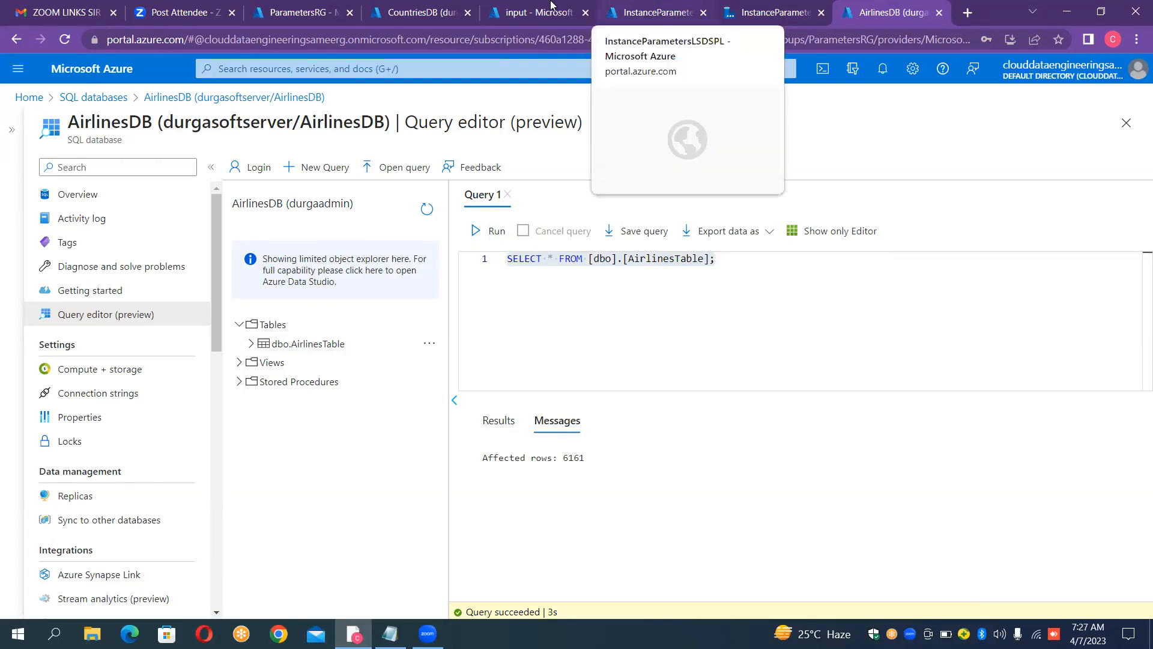
Step: Check the tables in CountriesDB and reopen the mapping of Copy data1 in PL_PARAMETERS
click(448, 18)
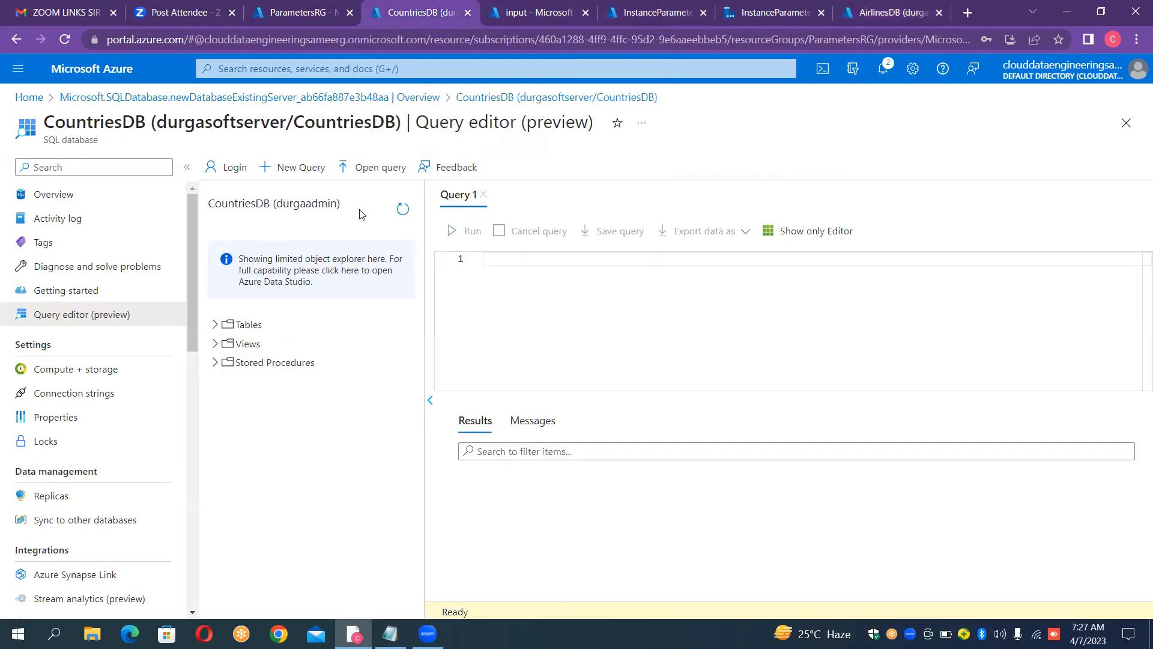
click(215, 325)
click(773, 10)
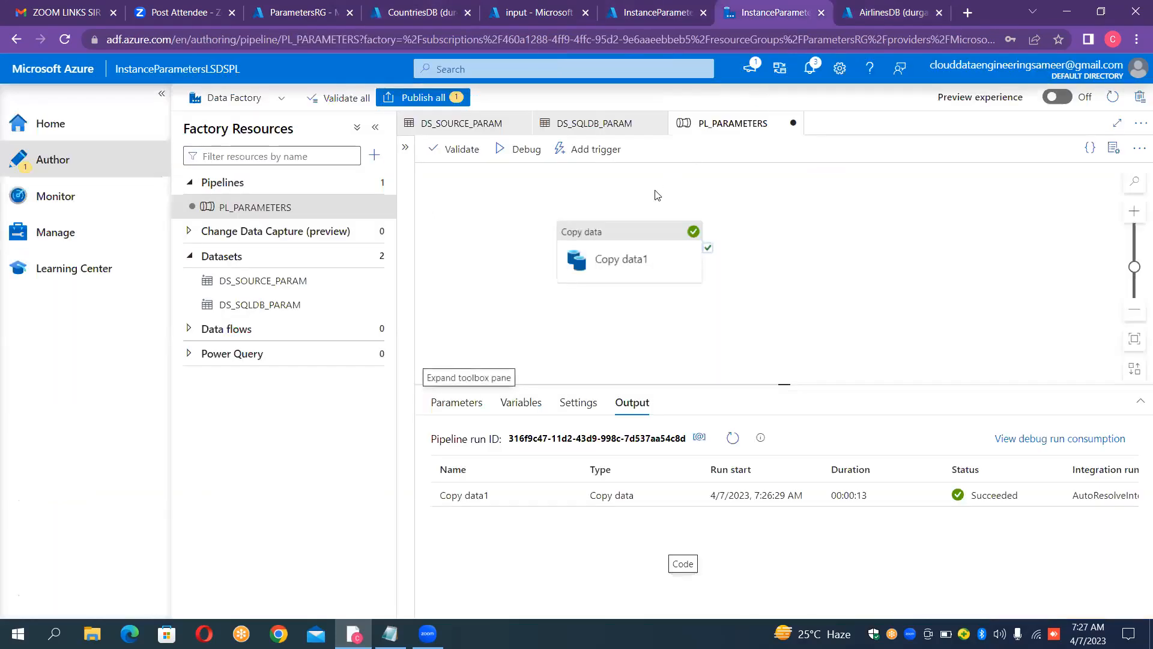
click(639, 240)
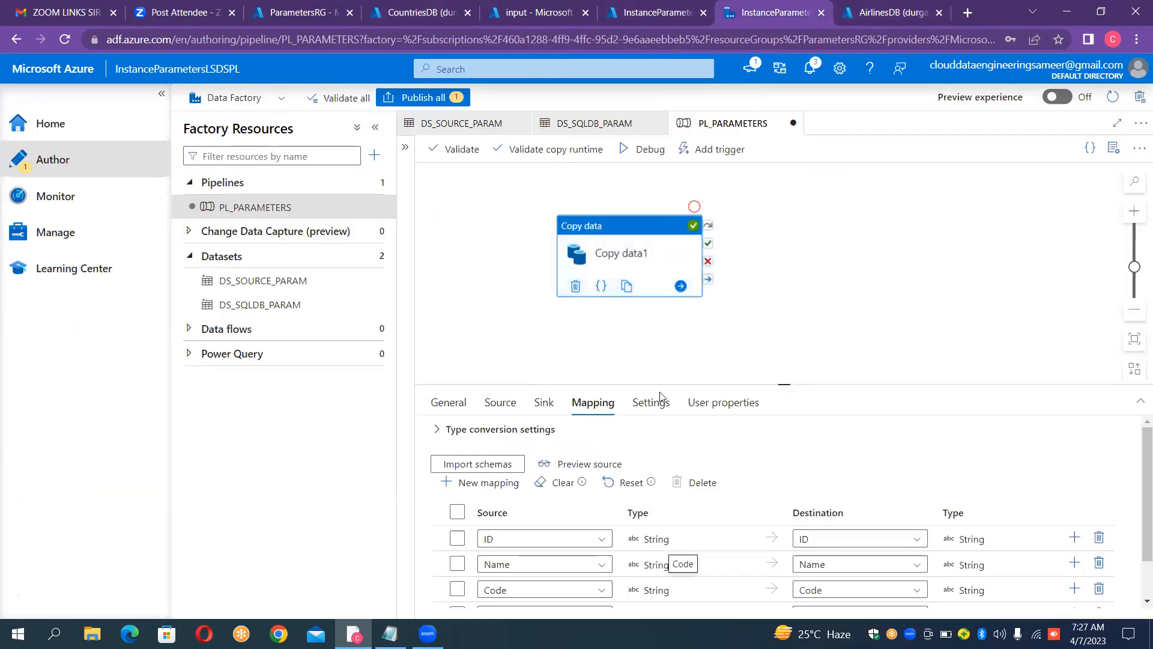
Step: Clear the existing column mapping of Copy data1 and start importing its schemas again
click(551, 488)
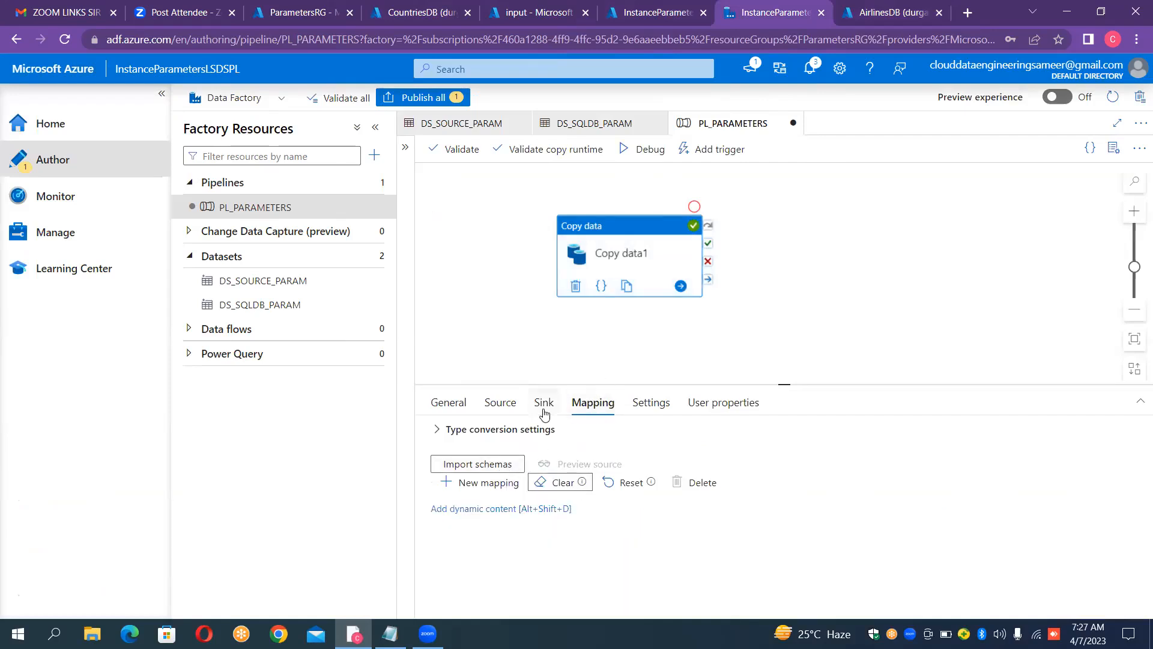
click(589, 404)
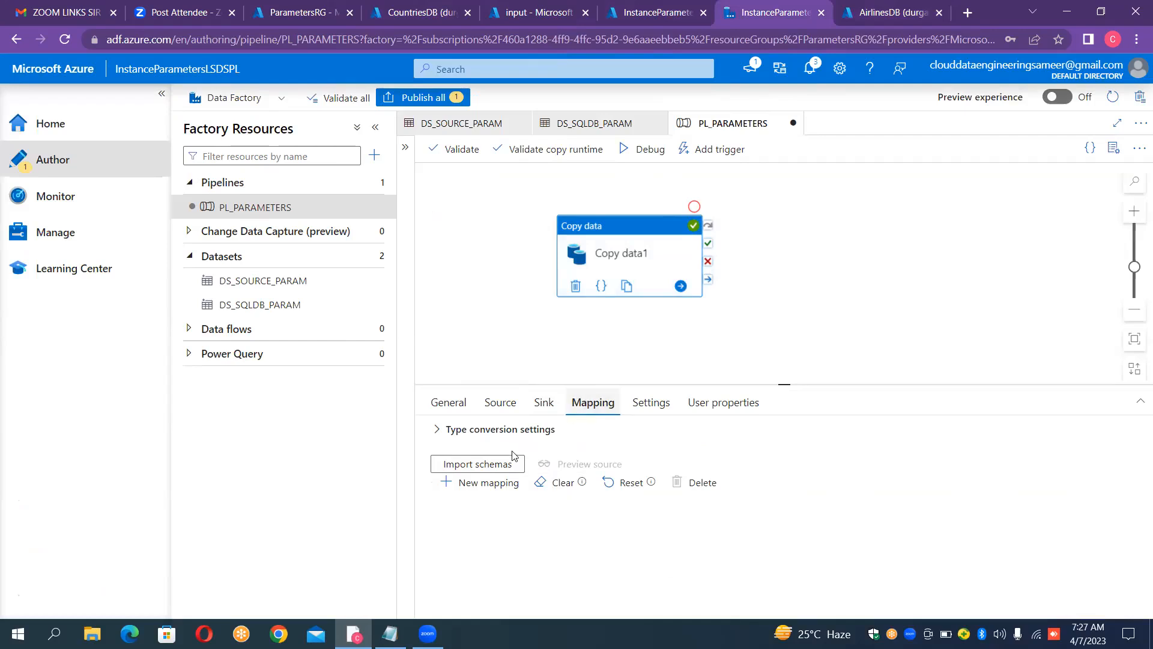
click(476, 464)
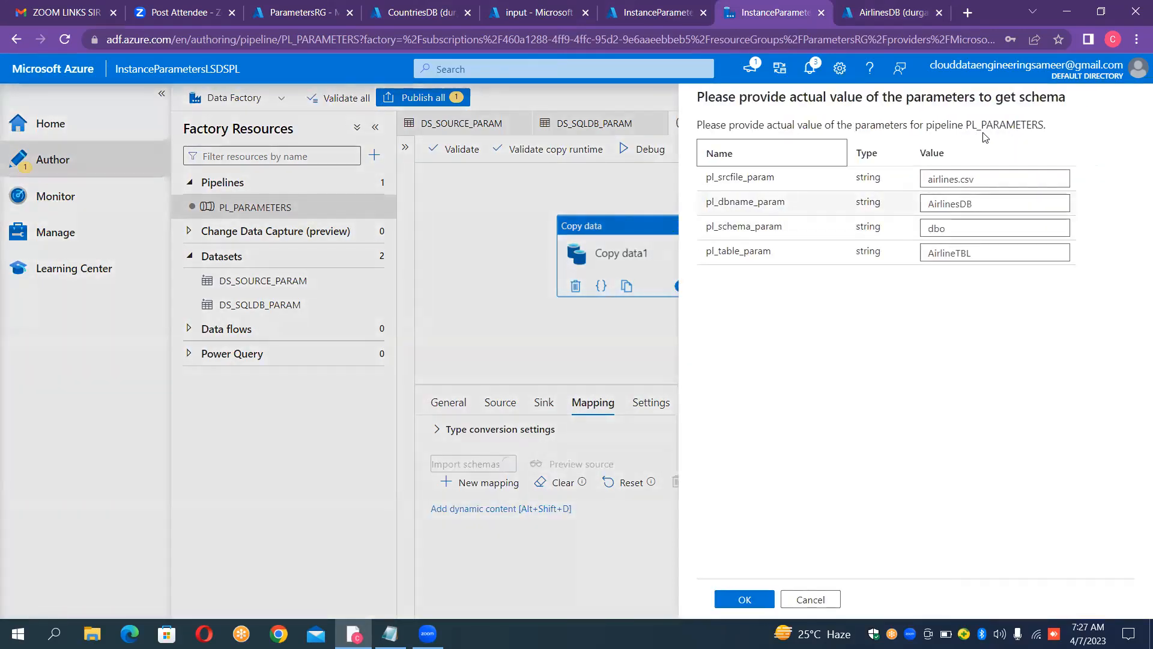
Step: Set pl_srcfile_param to countries.csv for the schema import, checking the file name in the input container
click(971, 180)
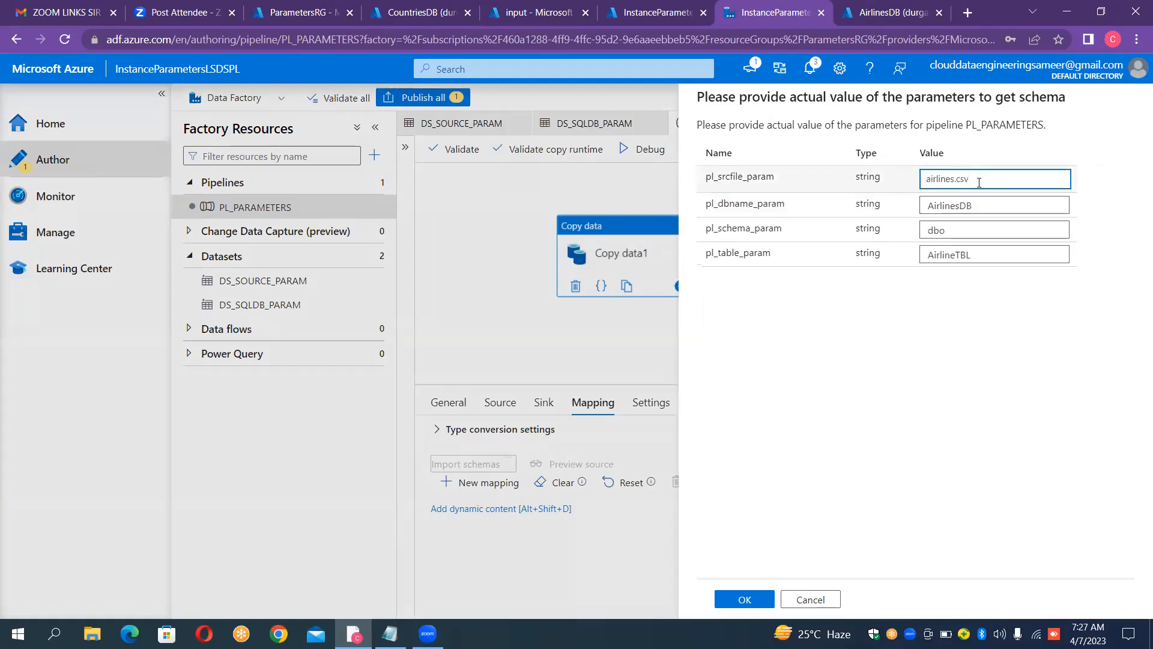
key(Left)
key(Left)
key(Left)
key(Left)
key(BackSpace)
key(BackSpace)
key(BackSpace)
key(BackSpace)
key(BackSpace)
key(BackSpace)
key(BackSpace)
key(BackSpace)
key(Delete)
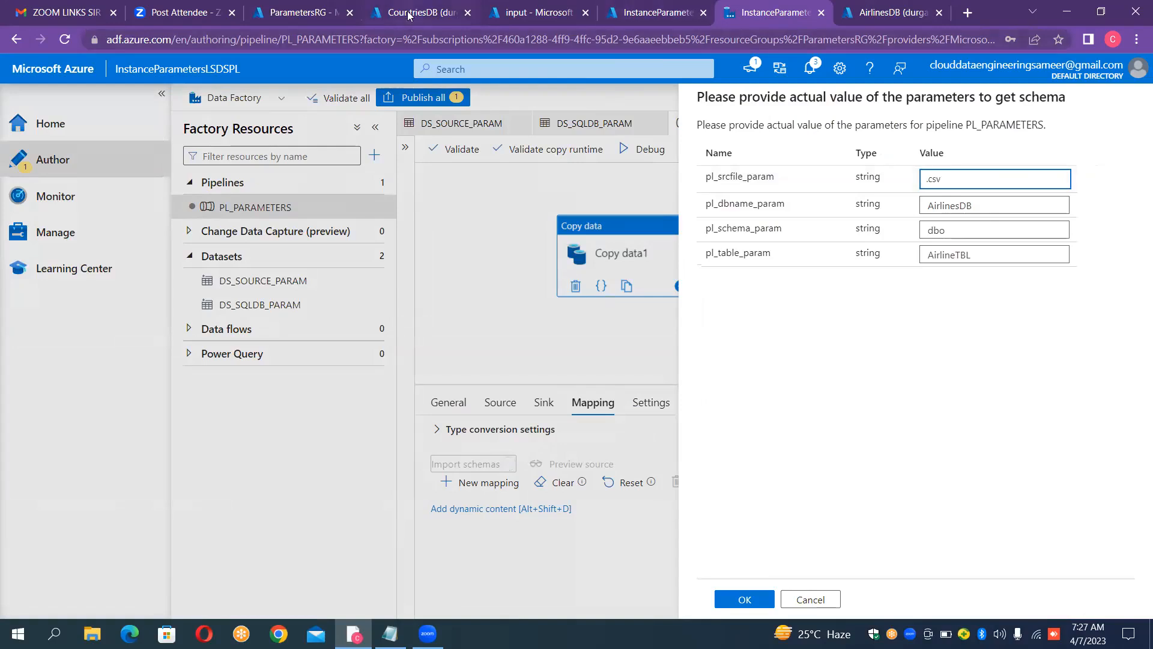
click(509, 18)
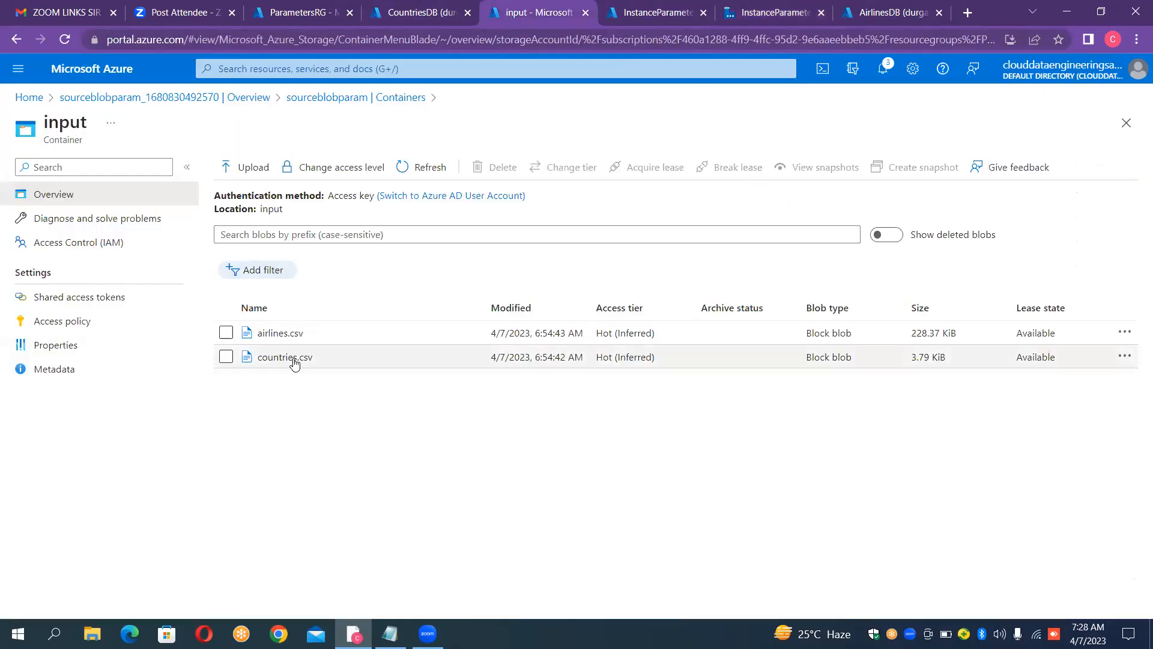
click(793, 11)
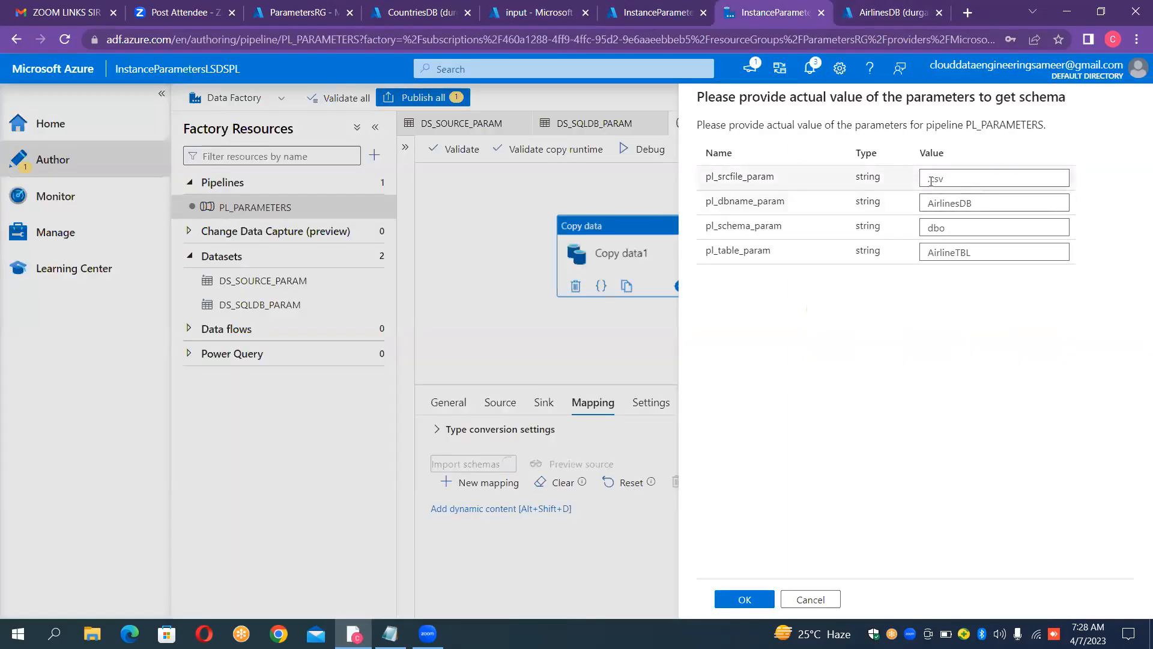
click(527, 9)
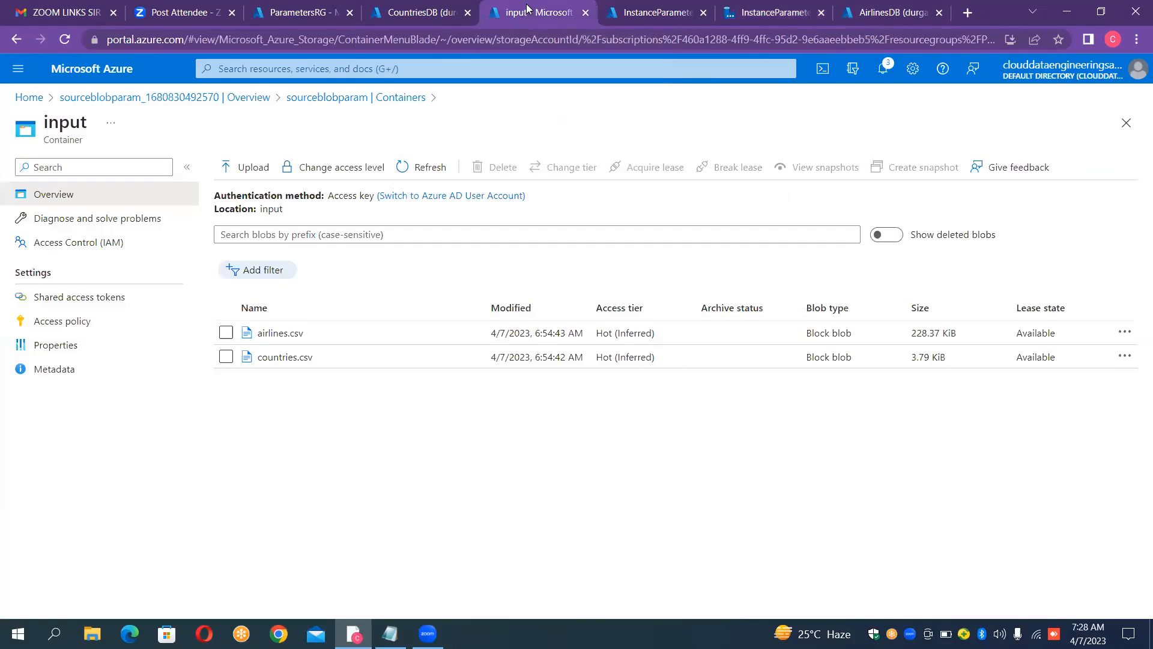
click(789, 7)
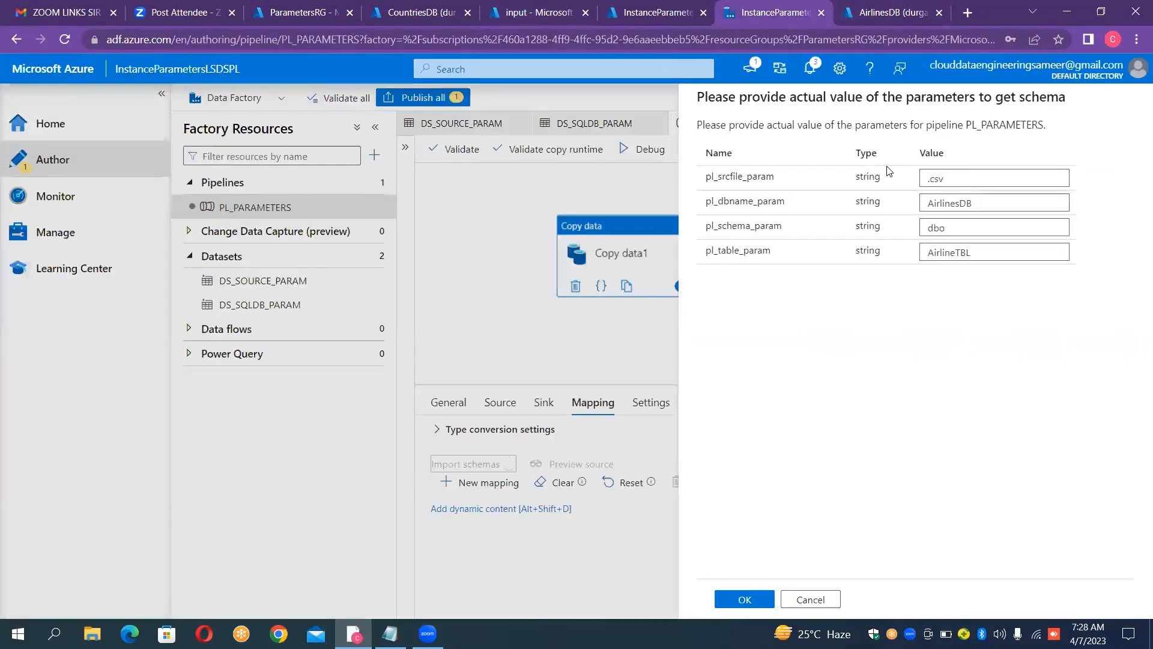
click(927, 179)
text(countr)
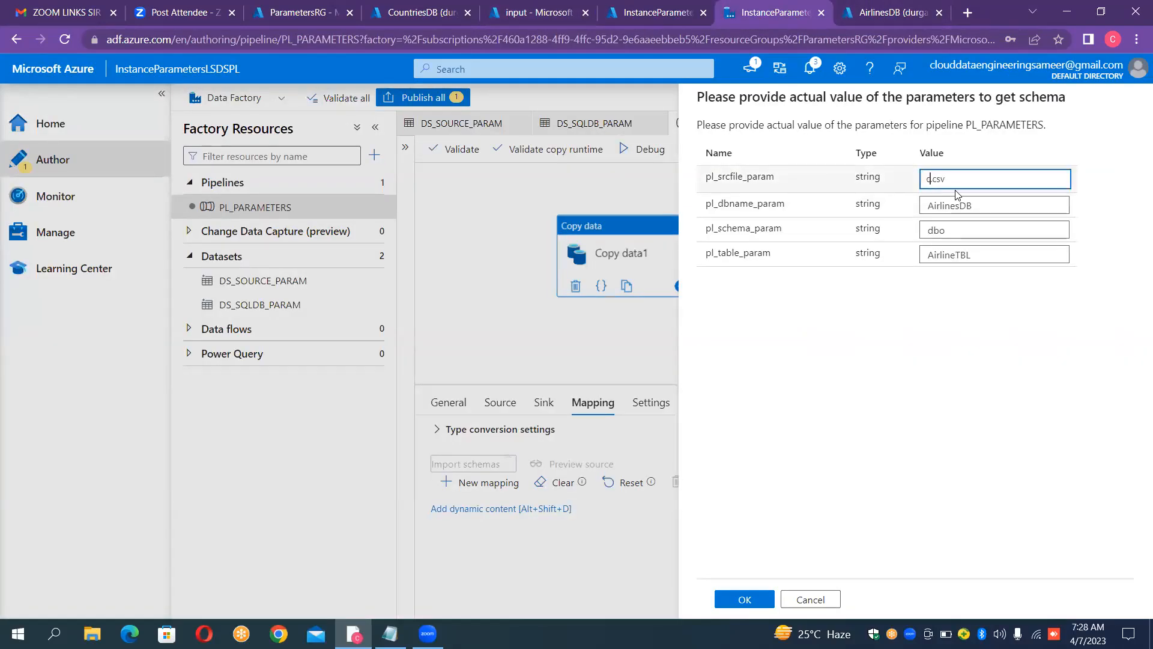
text(ies)
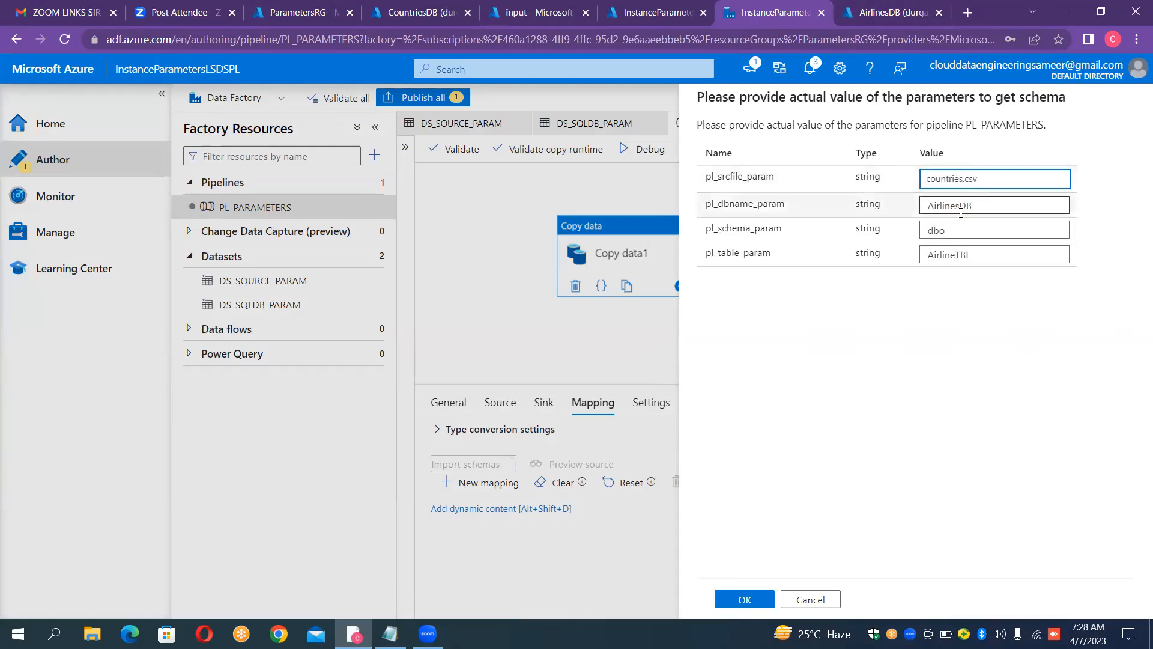
Step: Set pl_dbname_param to CountriesDB for the schema import
click(959, 206)
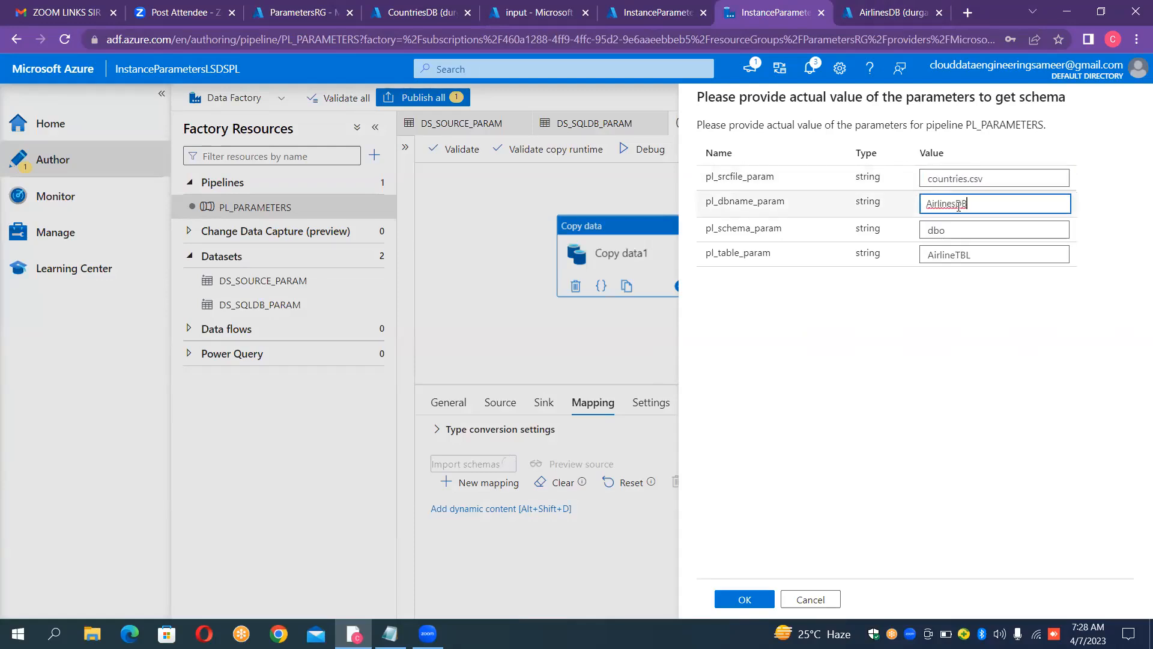
key(BackSpace)
key(BackSpace)
key(BackSpace)
key(BackSpace)
key(BackSpace)
key(BackSpace)
key(BackSpace)
key(BackSpace)
text(Countries)
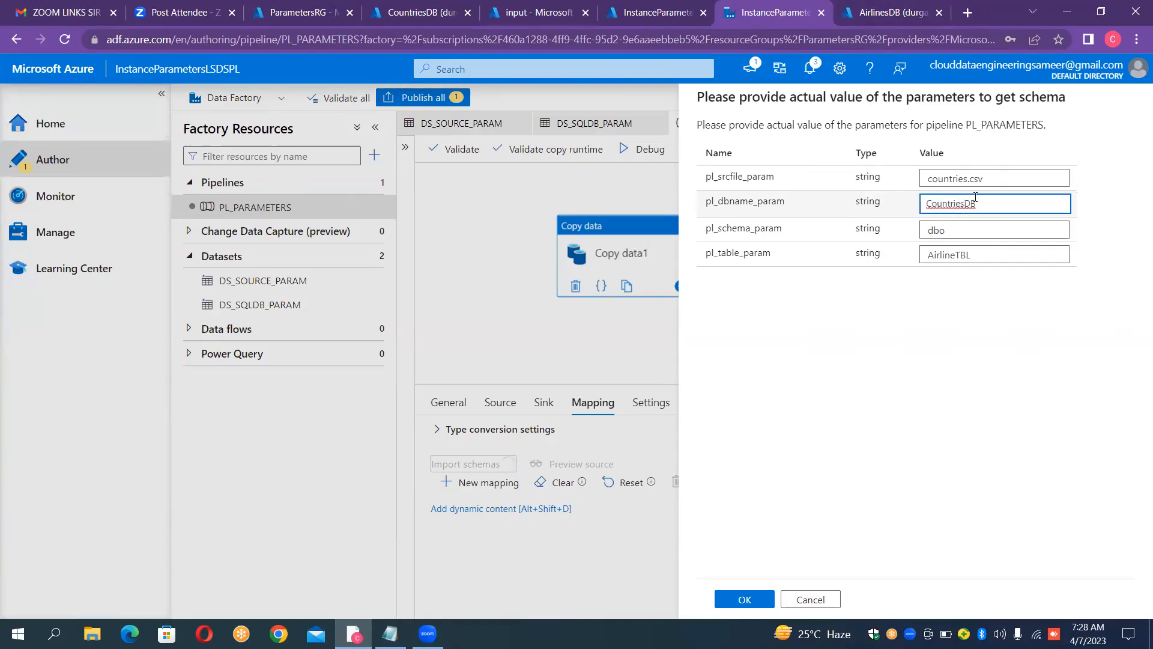
Step: Set pl_table_param to CountriesTable and import the schemas into the Copy data1 mapping
click(978, 251)
key(BackSpace)
key(BackSpace)
key(BackSpace)
key(BackSpace)
key(BackSpace)
key(BackSpace)
key(BackSpace)
key(BackSpace)
key(BackSpace)
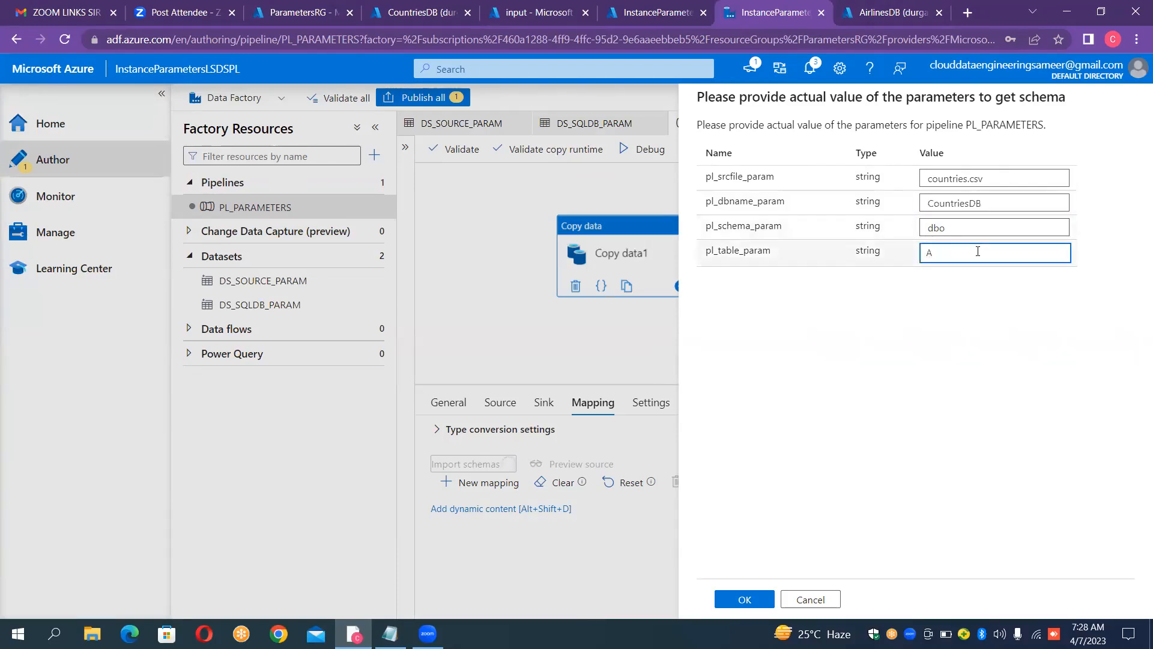
key(BackSpace)
text(Countr)
text(sTable)
key(Return)
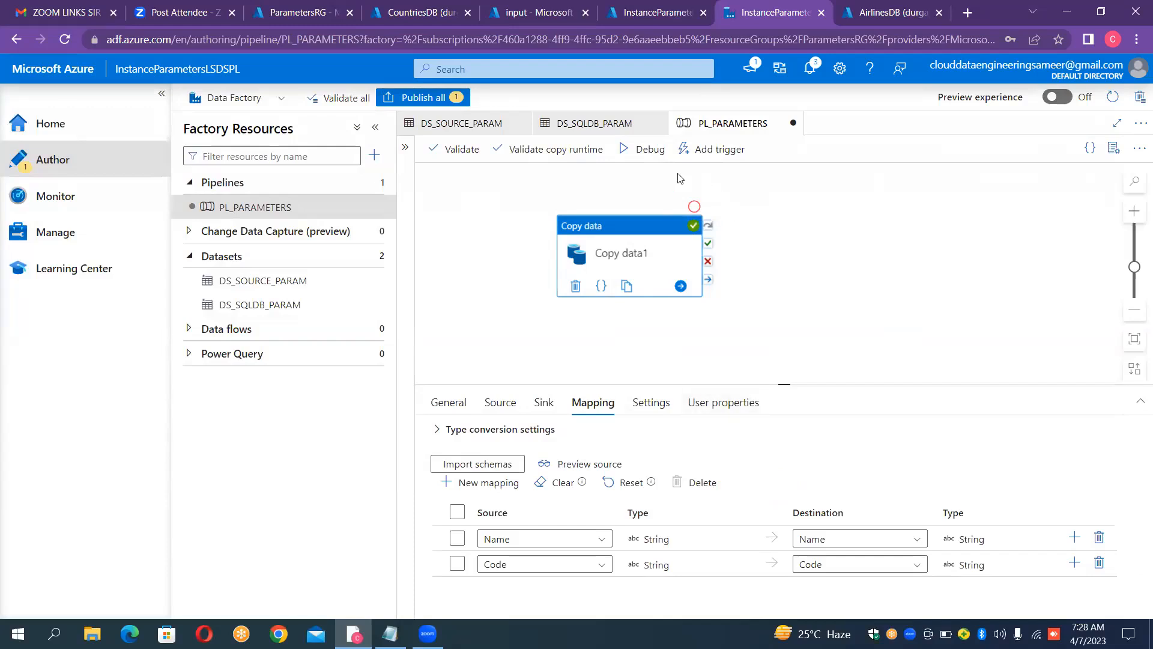
Step: Start a debug run of PL_PARAMETERS, setting pl_srcfile_param to countries.csv and pl_dbname_param to CountriesDB
click(653, 149)
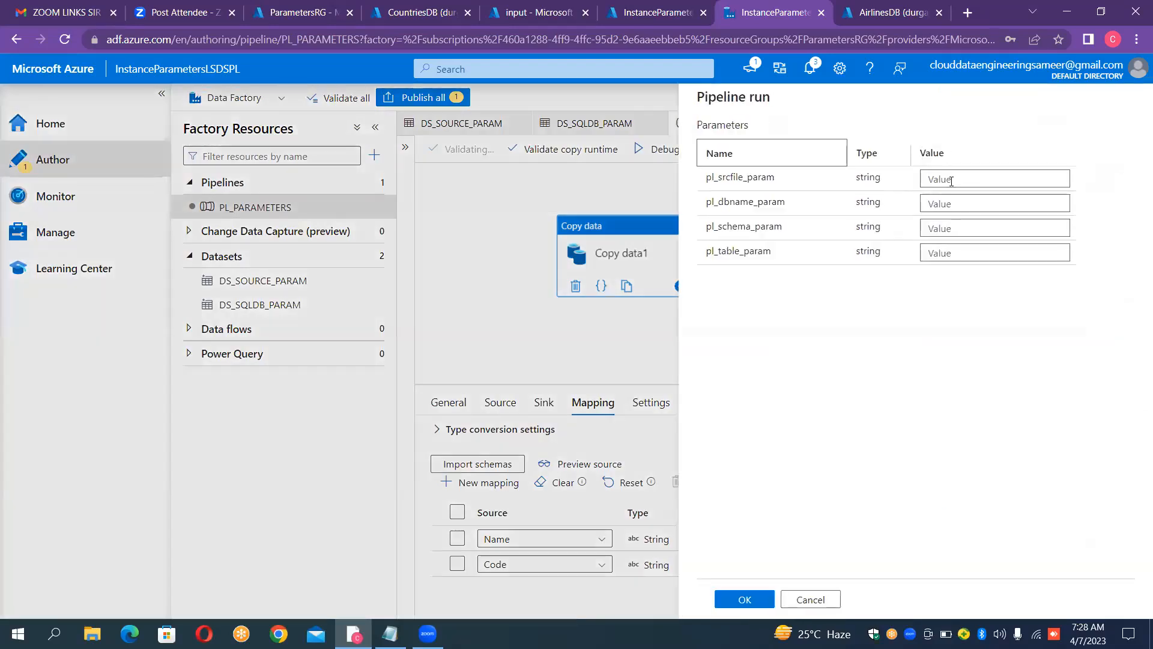
click(950, 181)
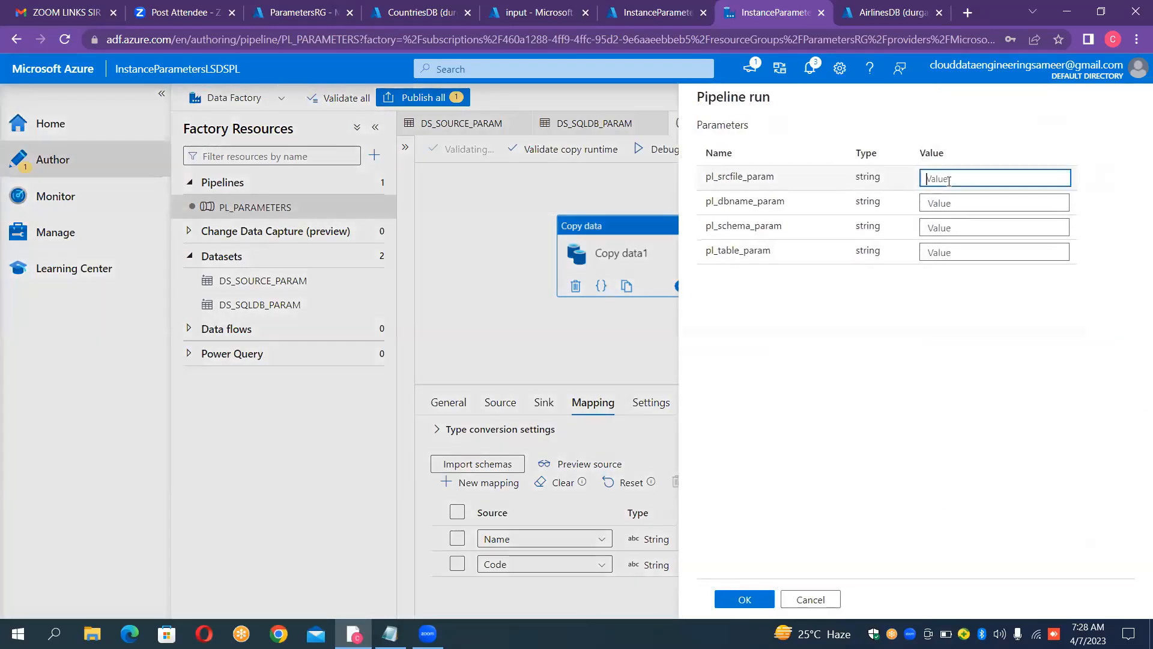
text(count)
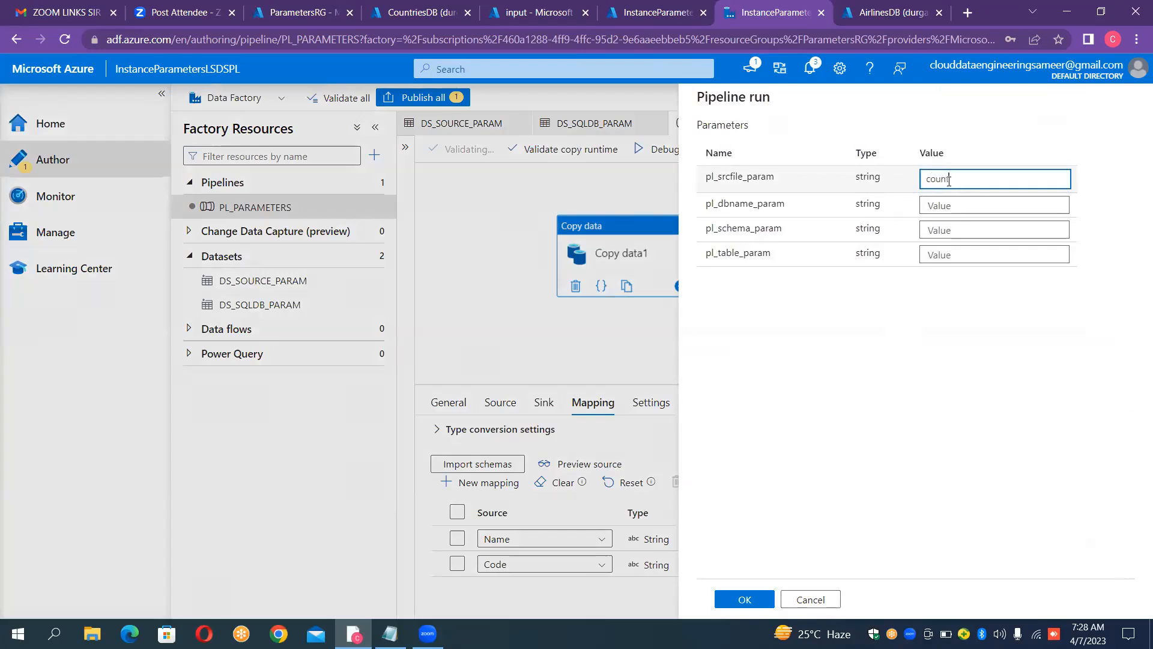
text(ries.csv)
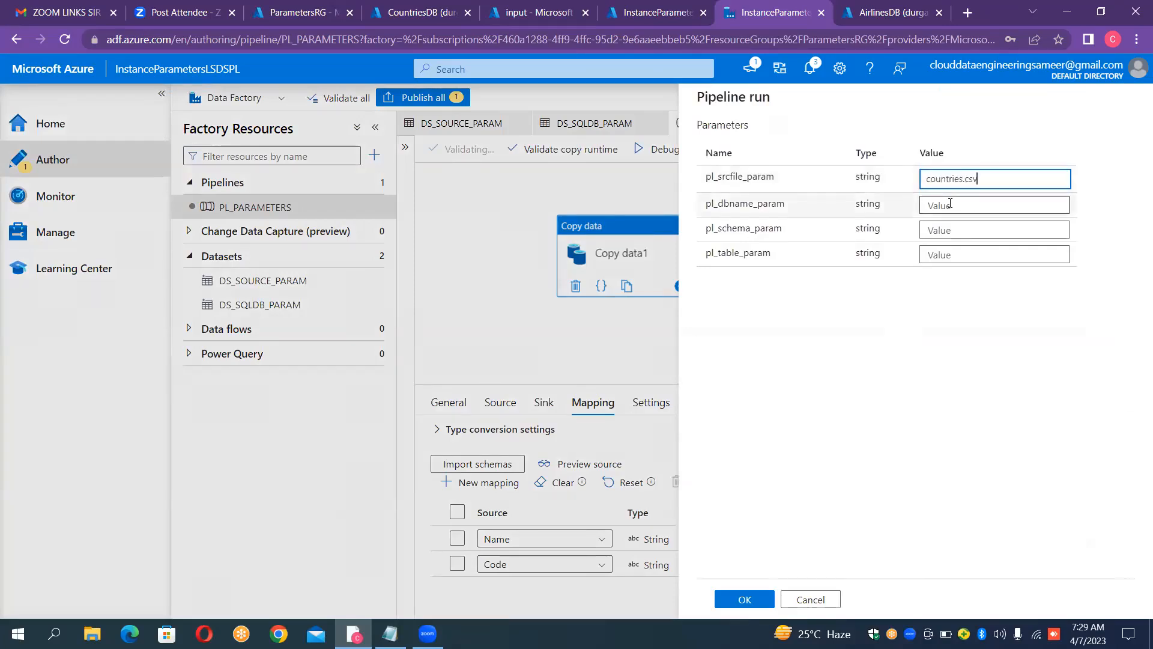
click(950, 205)
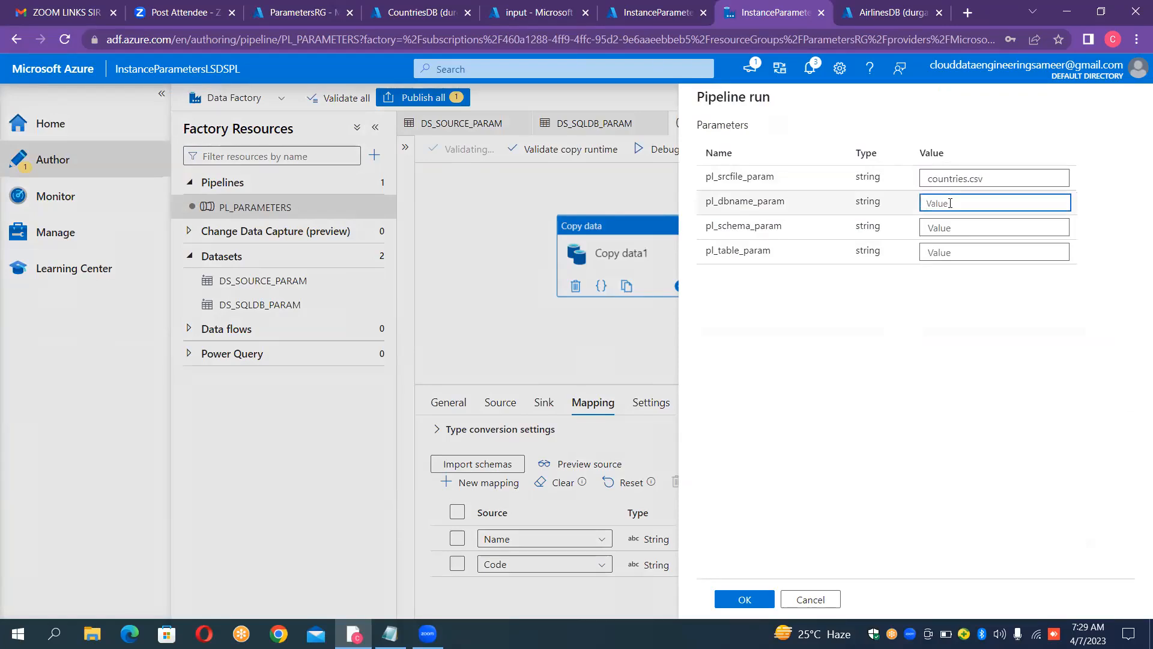
text(Countries)
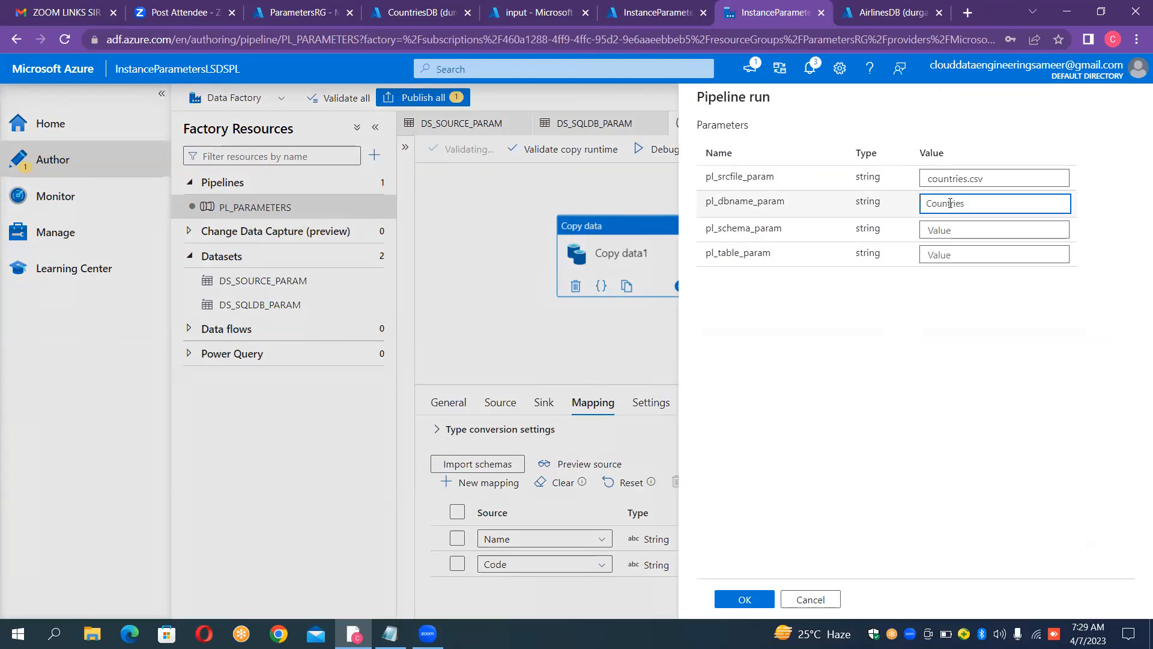
text(DB)
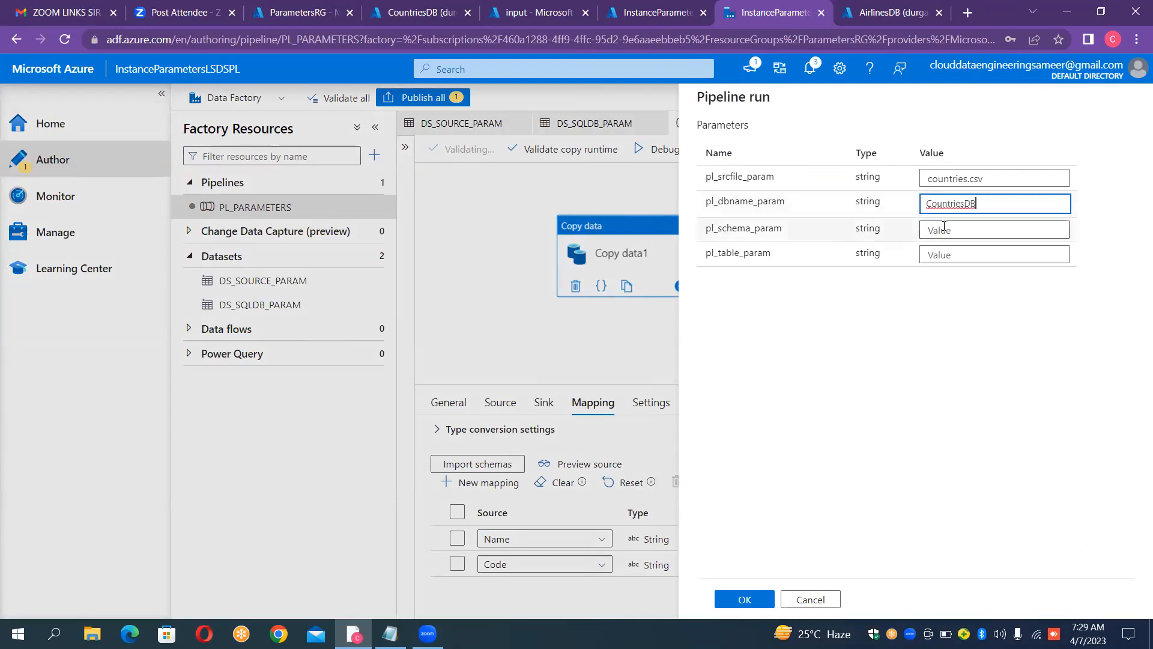
Step: Set pl_schema_param to dbo and pl_table_param to CountriesTable, and launch the debug run
click(944, 226)
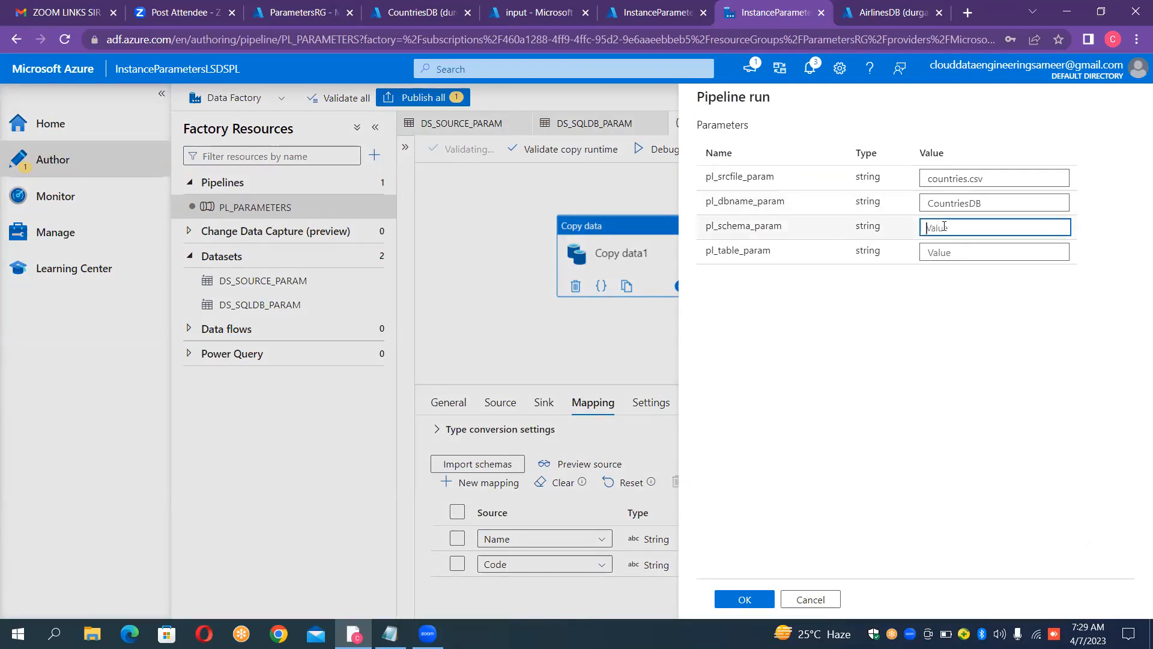
text(dbo)
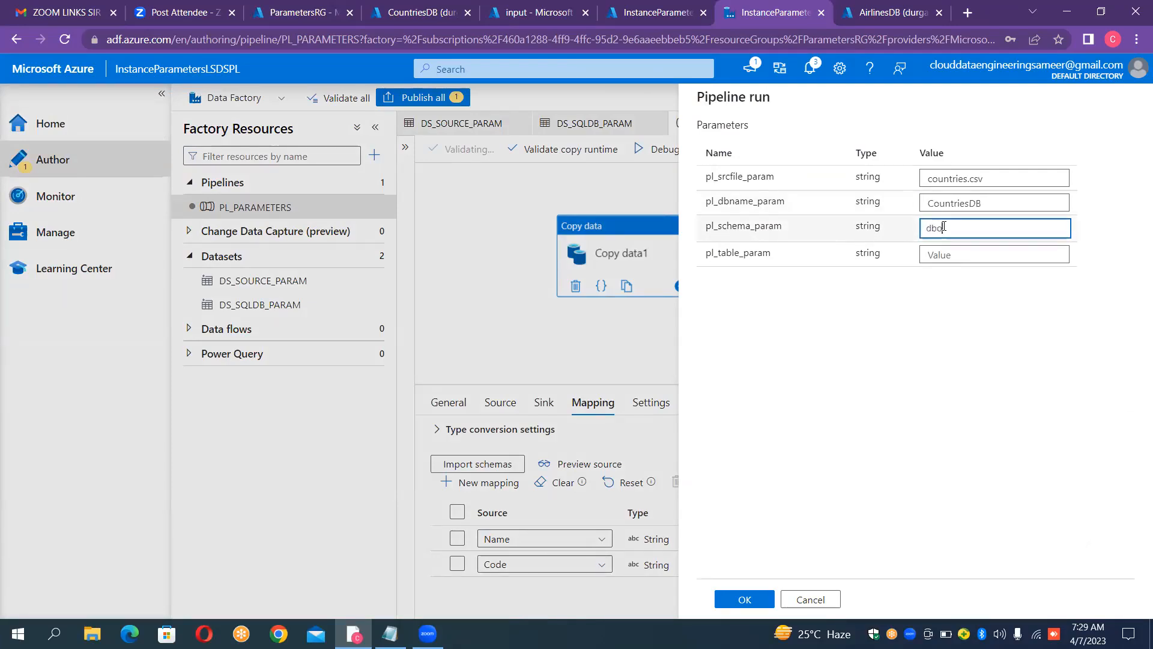
click(936, 259)
text(CountriesTable)
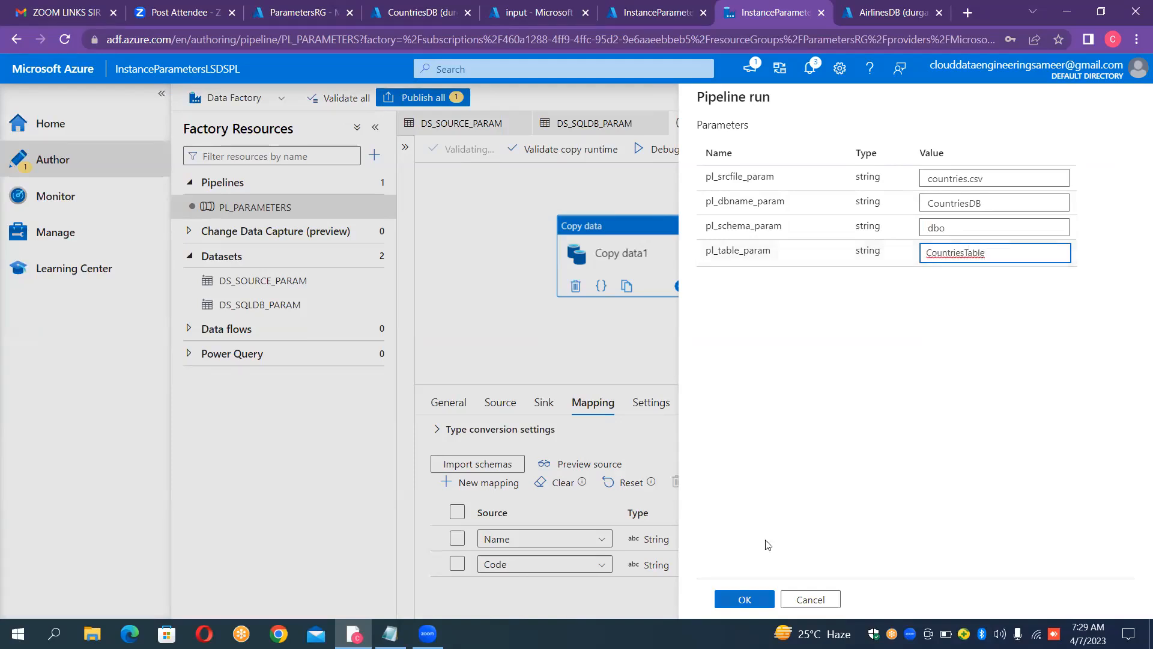
key(Return)
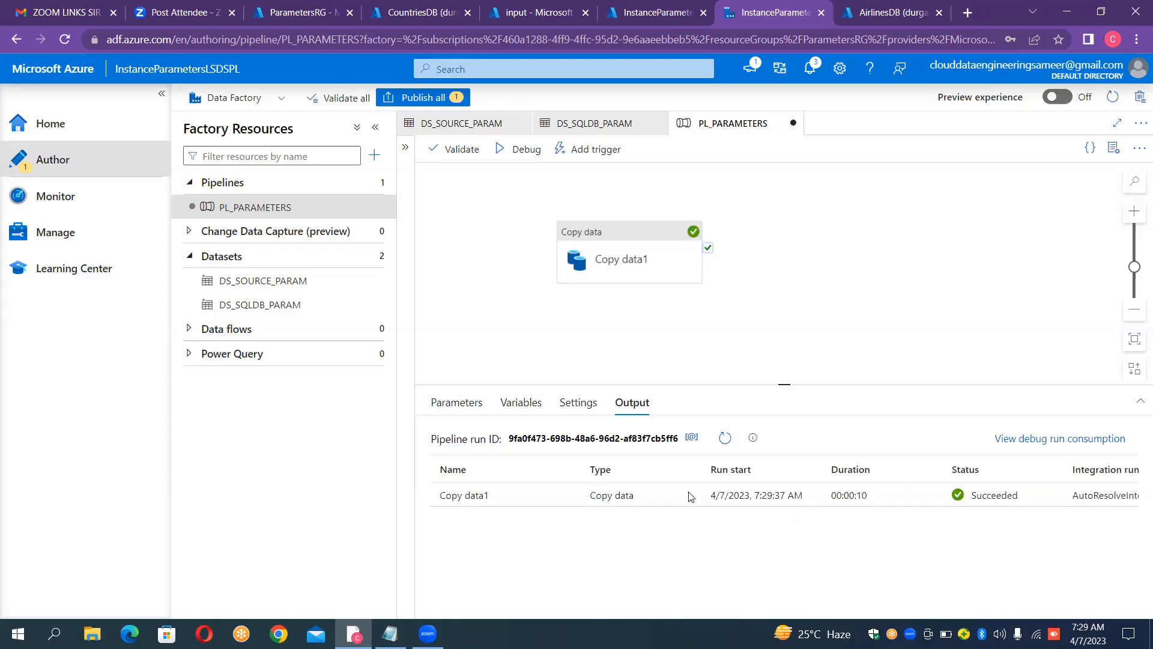
Step: Query all rows of CountriesTable in the CountriesDB query editor
click(430, 9)
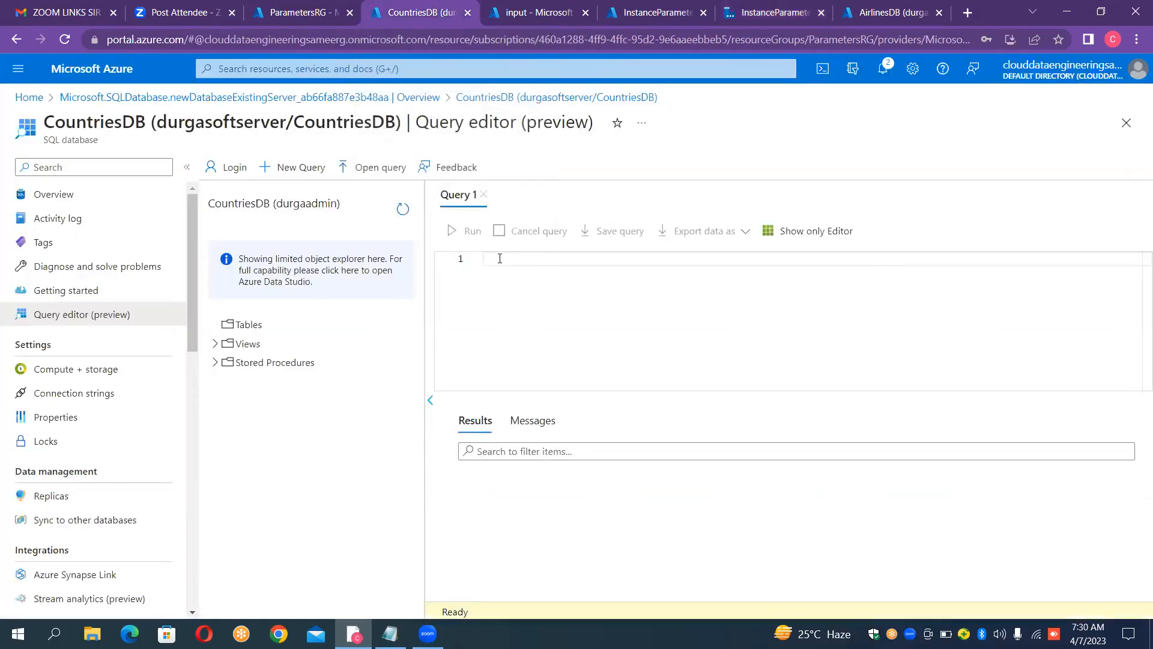
text(SELECT * FROM )
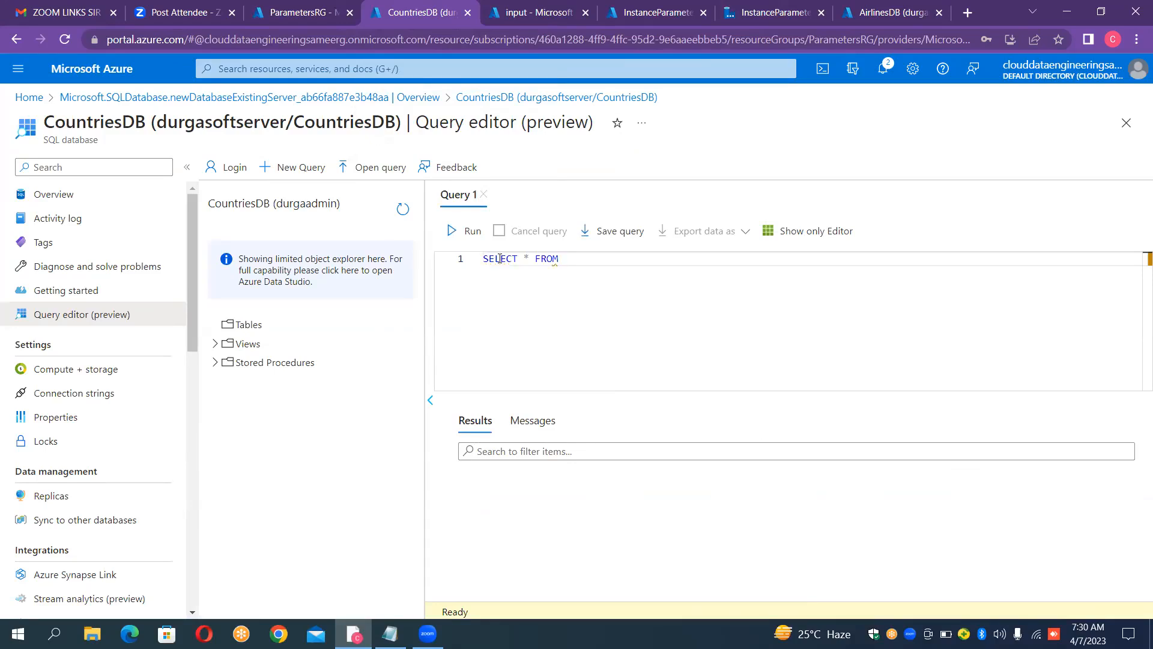
text(CountriesTable)
triple_click(499, 259)
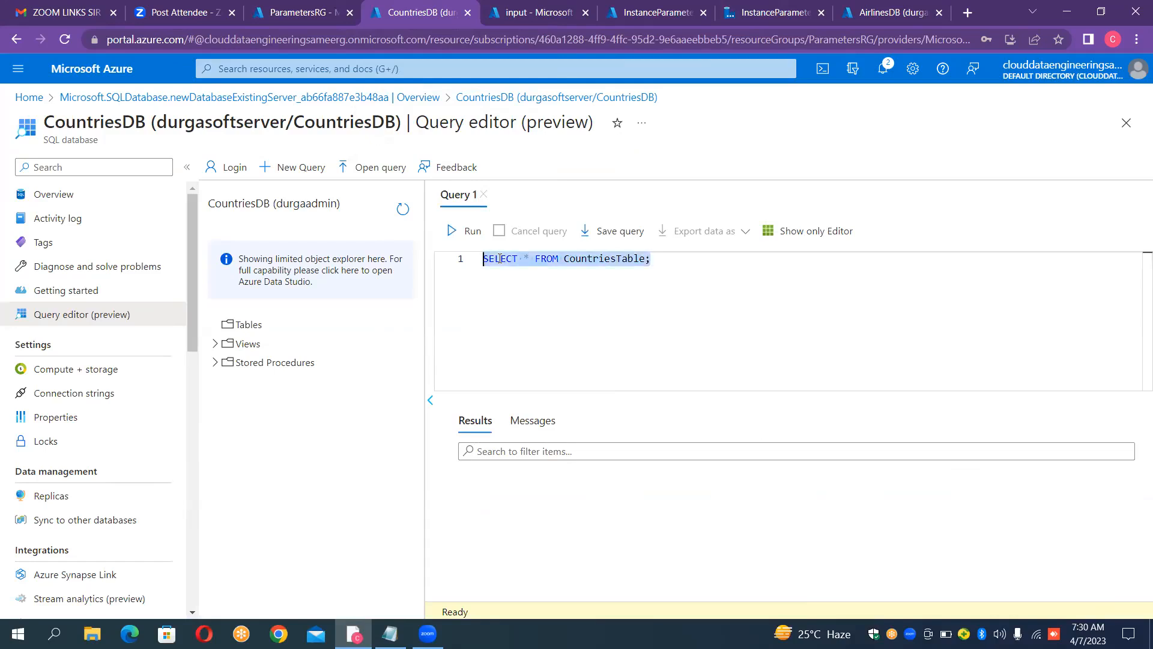
click(469, 231)
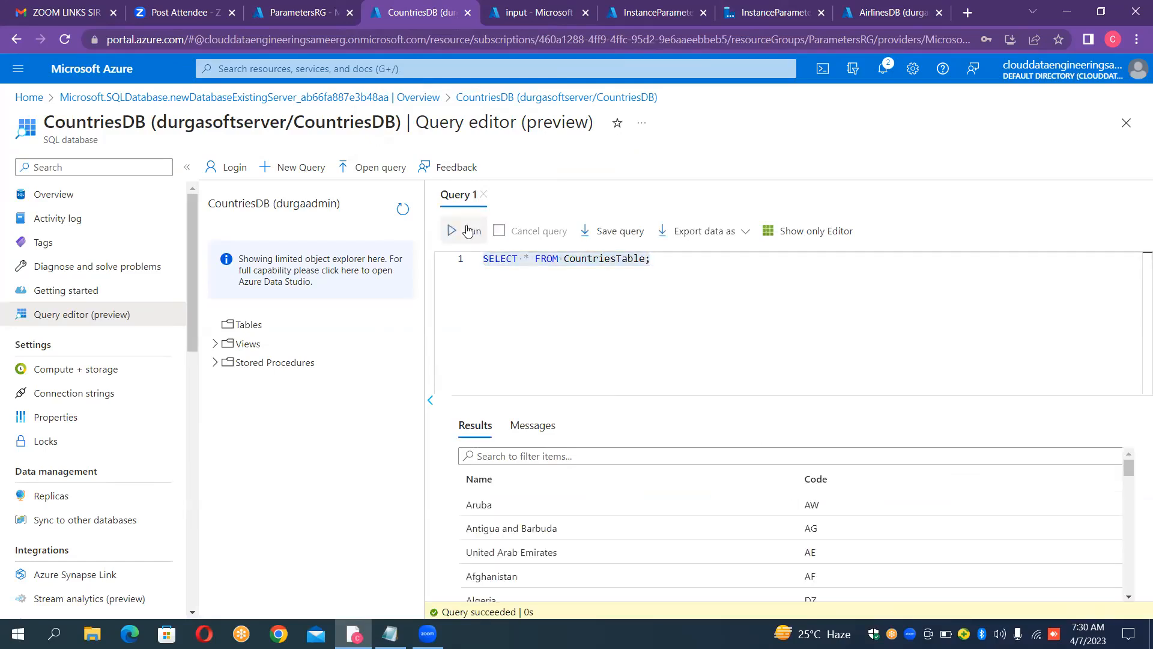
Step: Check the affected rows message and the results of the CountriesTable query, and return to the PL_PARAMETERS pipeline
click(540, 428)
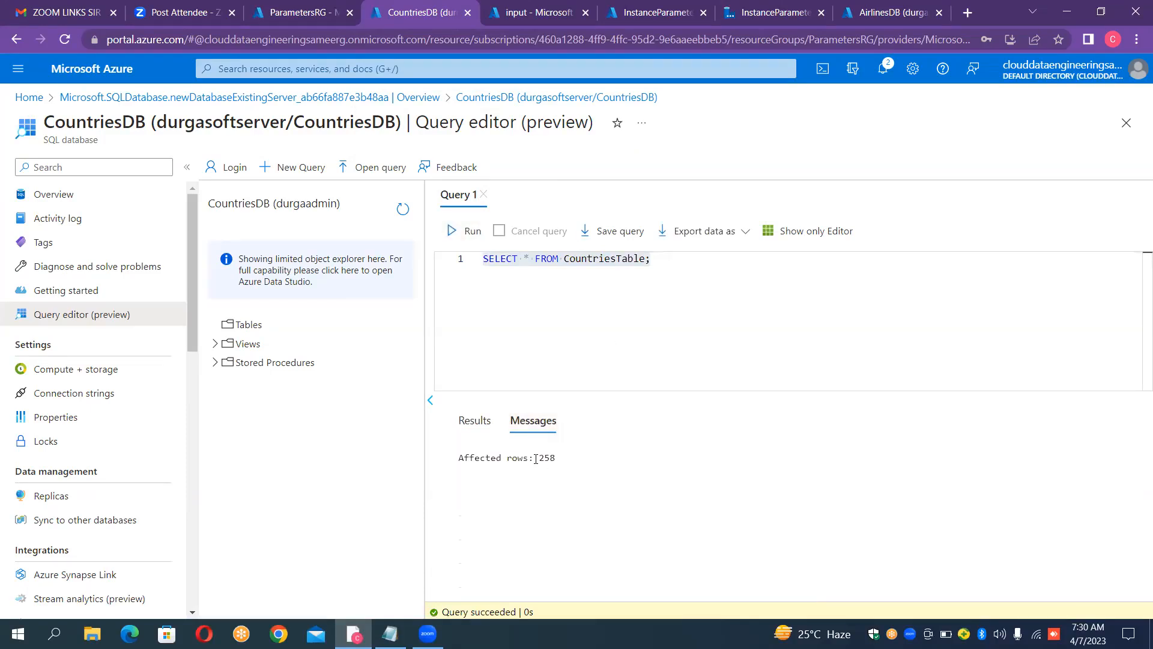
drag(536, 458, 570, 461)
click(570, 461)
drag(554, 456, 537, 458)
click(475, 420)
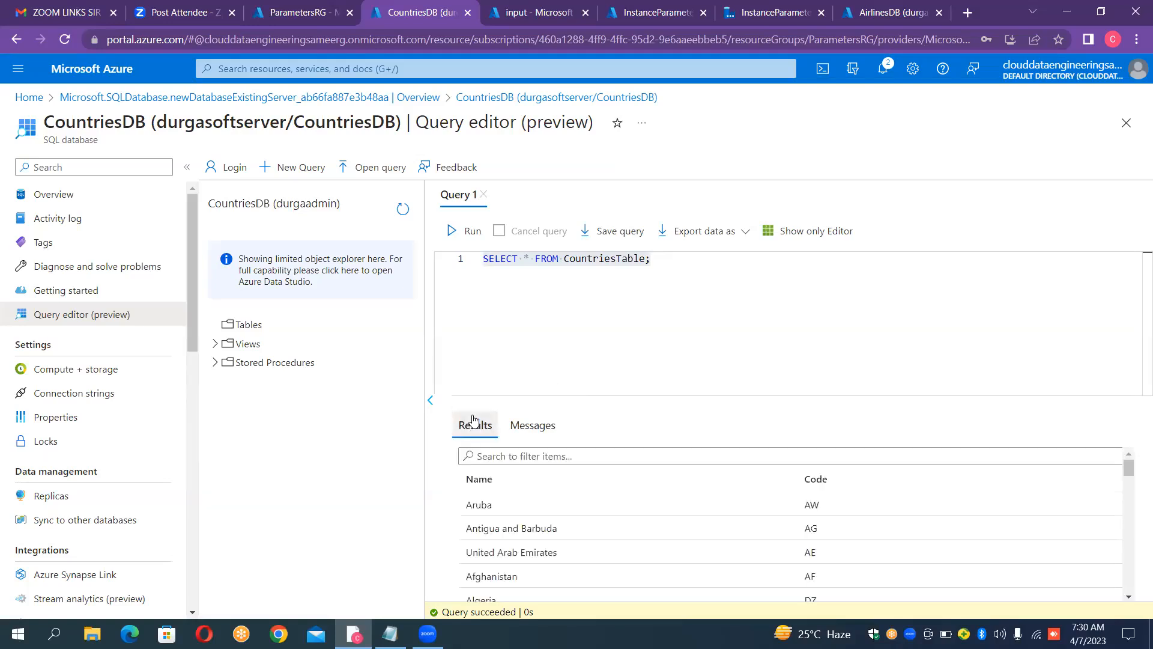
click(789, 20)
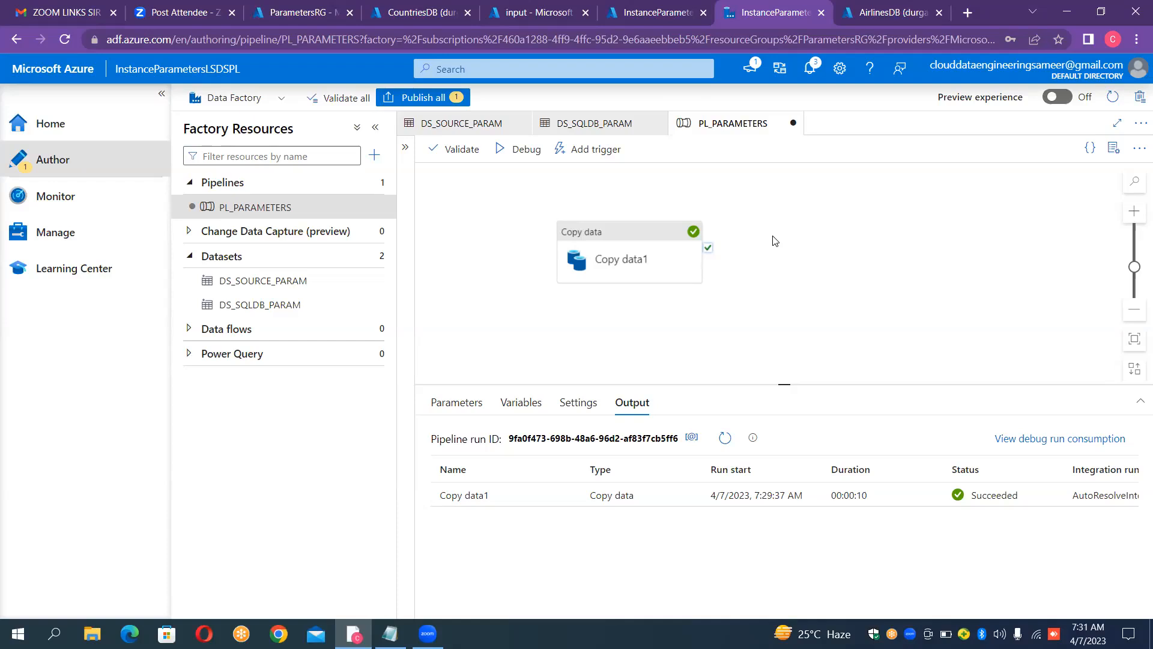
click(892, 623)
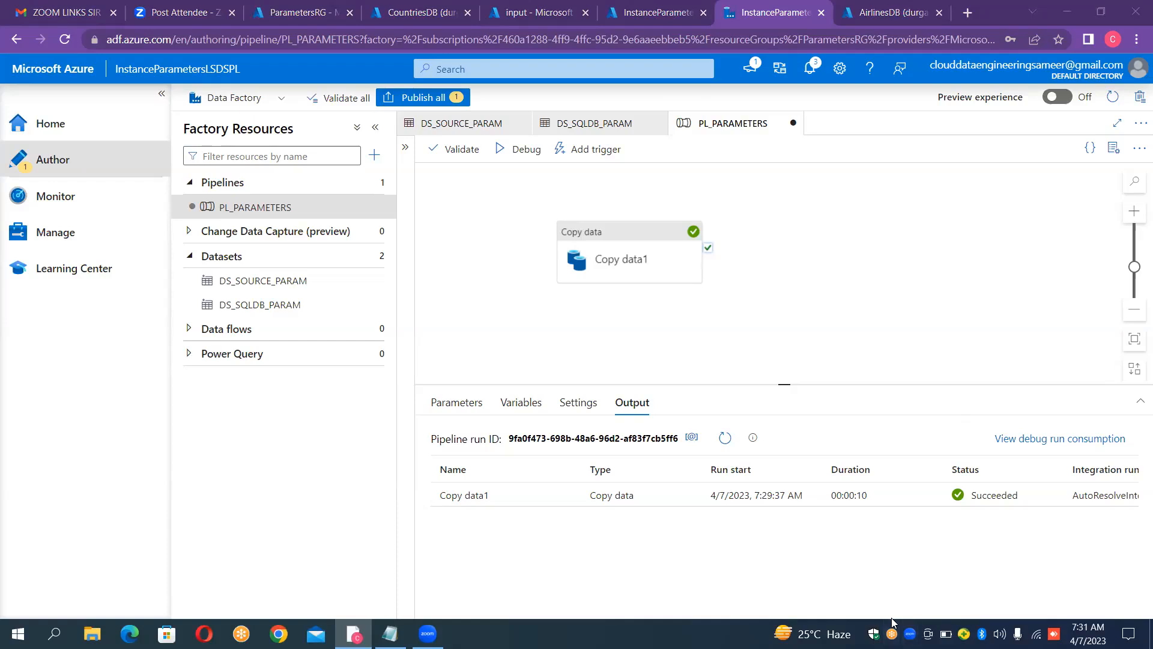